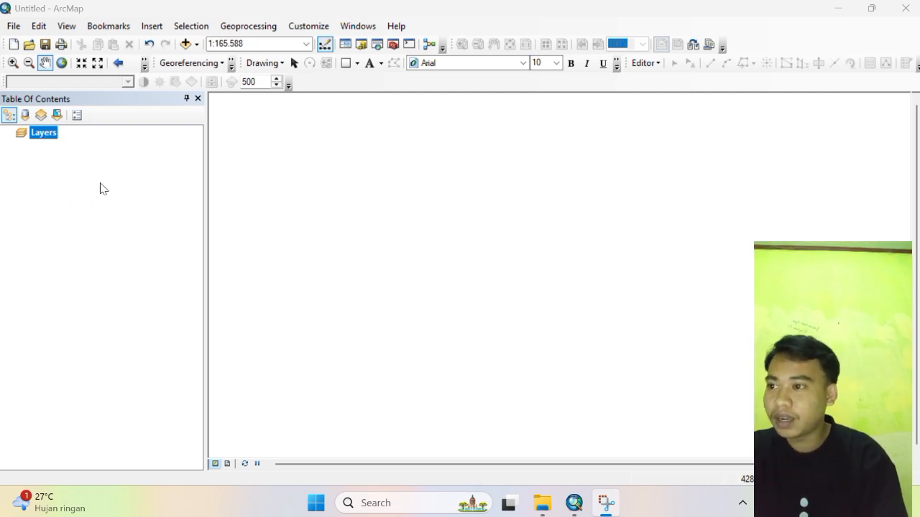
# Set the Layers data frame's coordinate system to WGS 1984 UTM Zone 51S from the projected UTM systems for the Southern Hemisphere.
pyautogui.rightClick(45, 137)
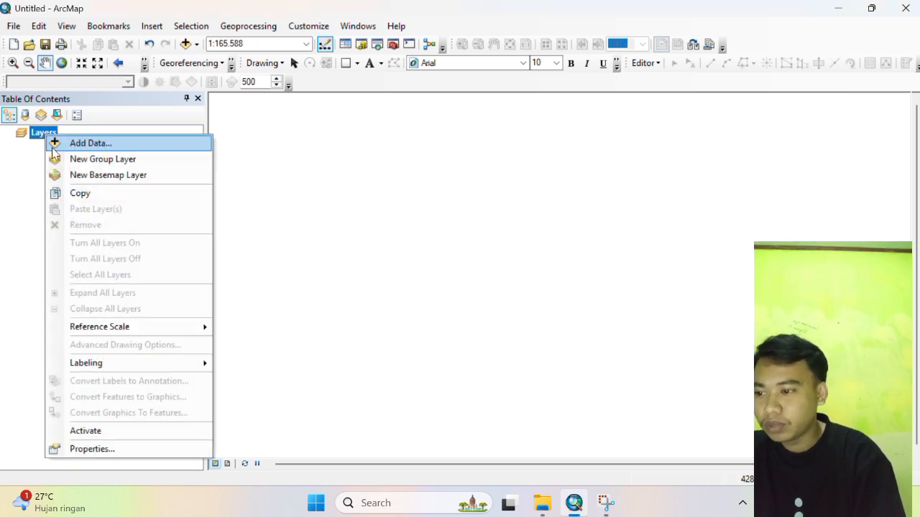
pyautogui.click(92, 449)
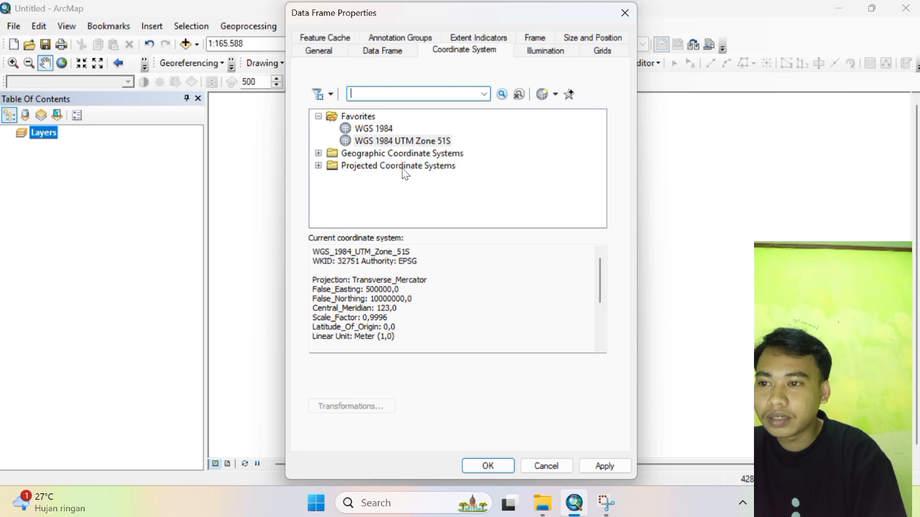
pyautogui.click(318, 166)
pyautogui.scroll(-1, 353, 193)
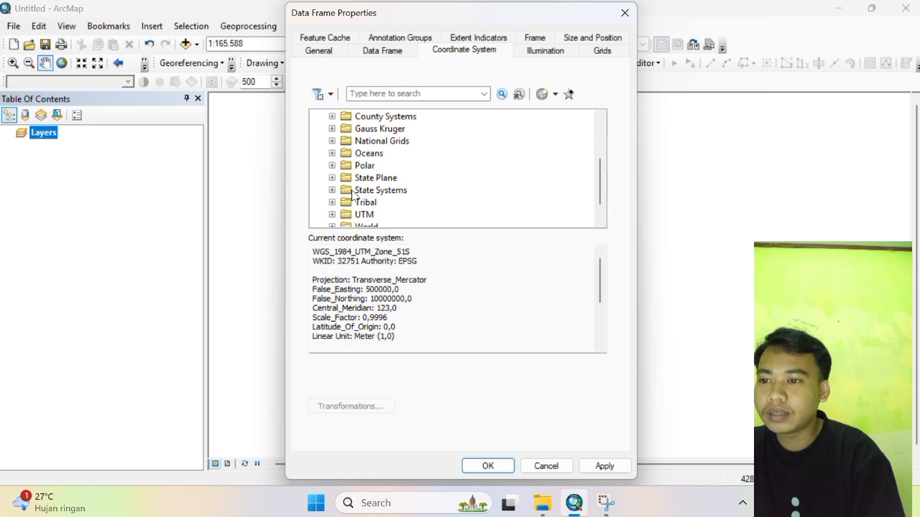
pyautogui.click(332, 215)
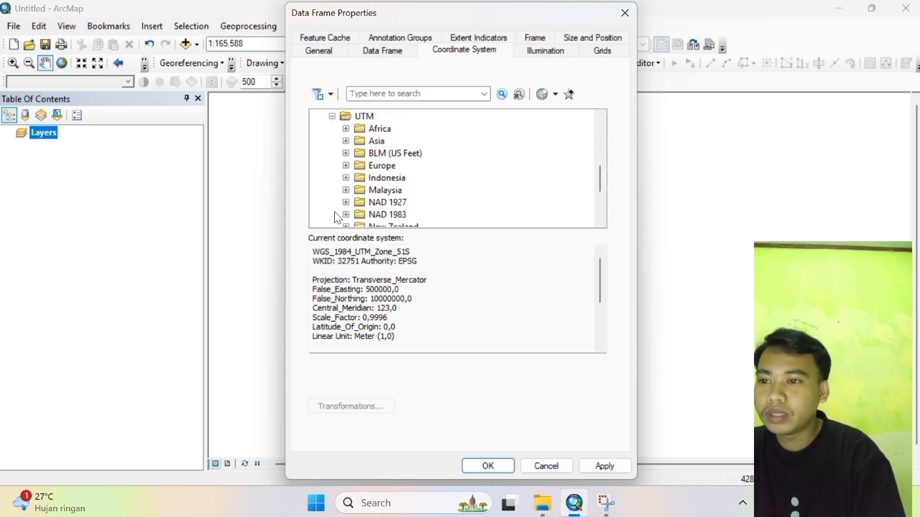
pyautogui.scroll(-3, 431, 162)
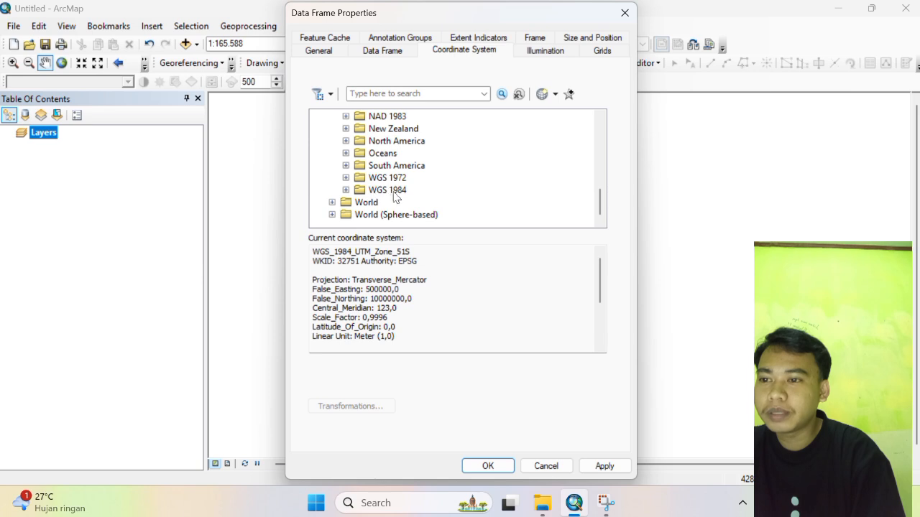
pyautogui.click(345, 190)
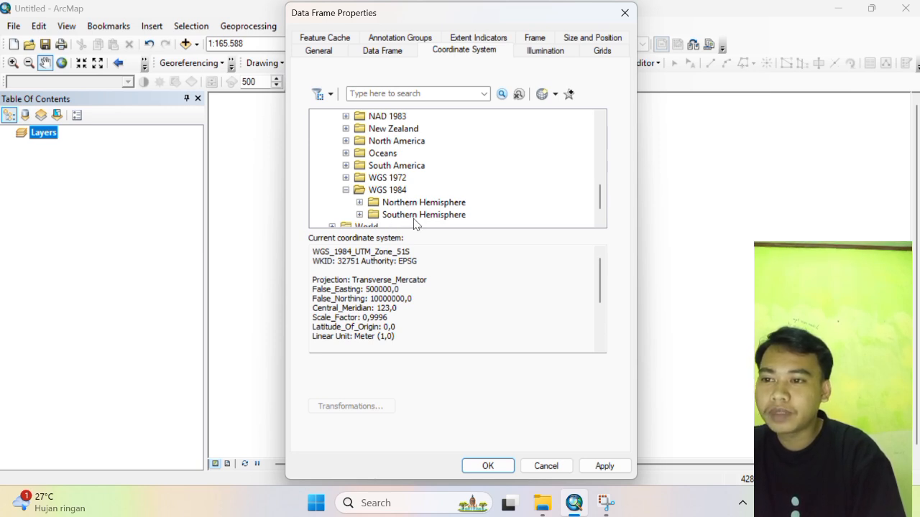
pyautogui.scroll(-2, 361, 215)
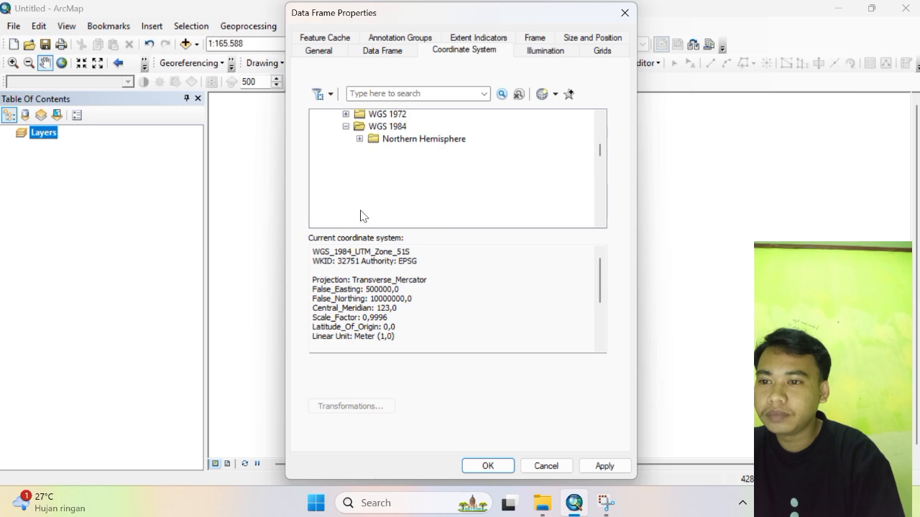
pyautogui.scroll(-1, 361, 215)
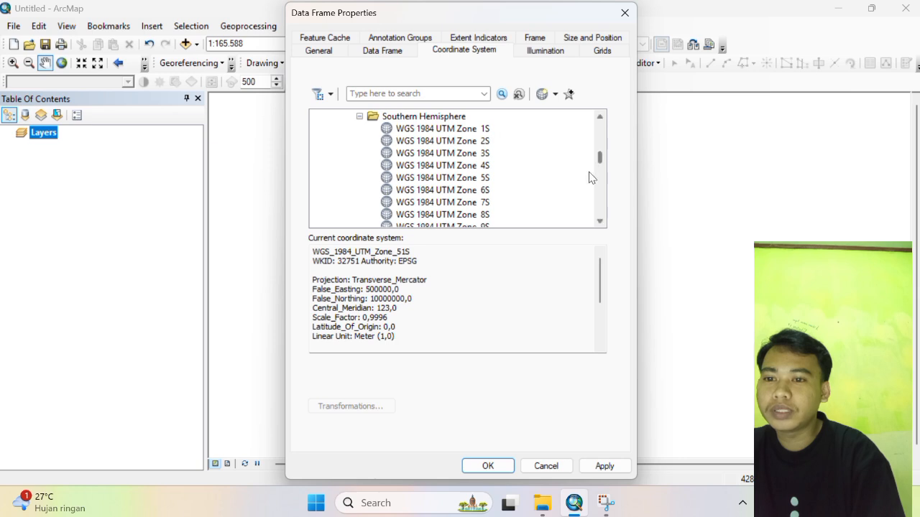
pyautogui.click(600, 222)
pyautogui.click(600, 222)
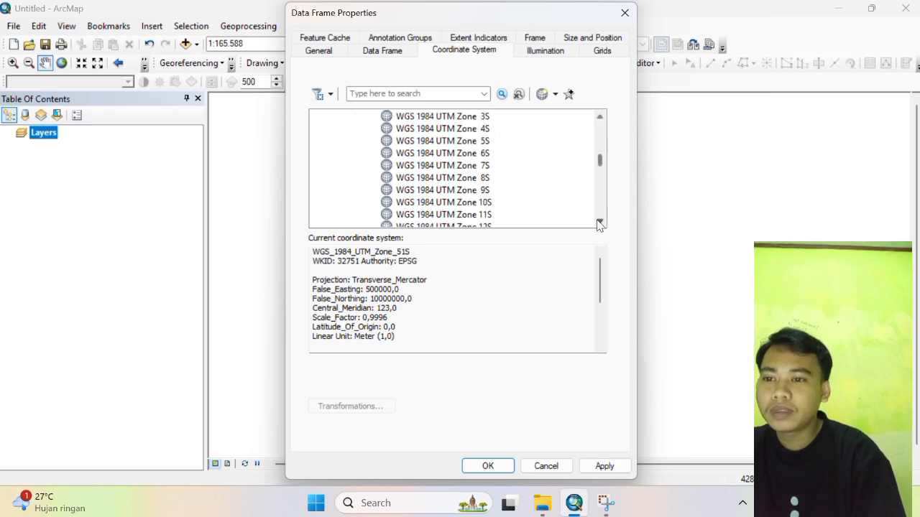
pyautogui.click(600, 222)
pyautogui.click(599, 222)
pyautogui.click(599, 222)
pyautogui.click(599, 222)
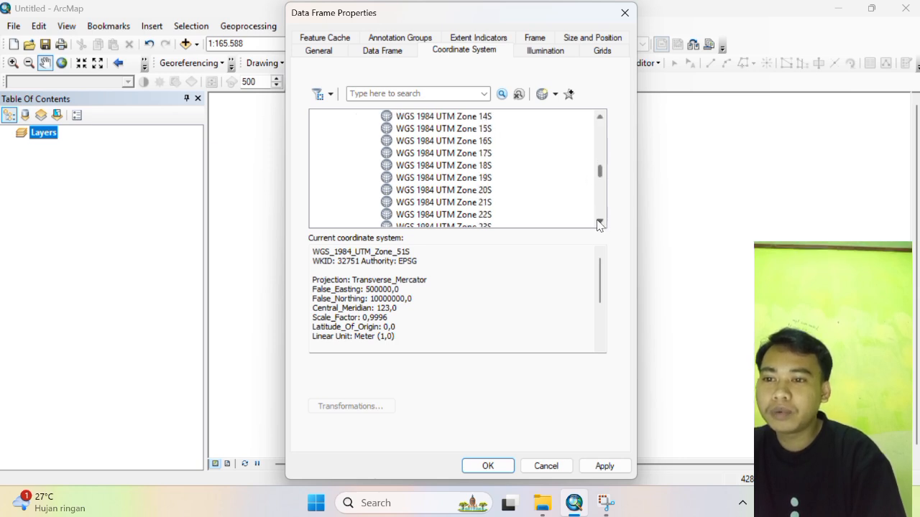
pyautogui.click(600, 222)
pyautogui.click(599, 222)
pyautogui.click(599, 222)
pyautogui.click(599, 222)
pyautogui.click(599, 222)
pyautogui.click(599, 222)
pyautogui.click(599, 222)
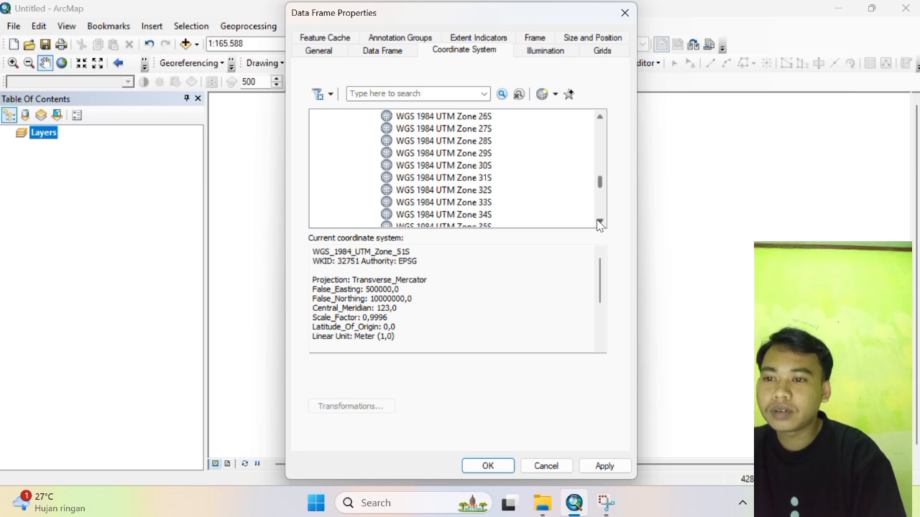
pyautogui.click(600, 222)
pyautogui.click(599, 222)
pyautogui.click(599, 222)
pyautogui.click(599, 222)
pyautogui.click(600, 222)
pyautogui.click(599, 222)
pyautogui.click(599, 222)
pyautogui.click(599, 222)
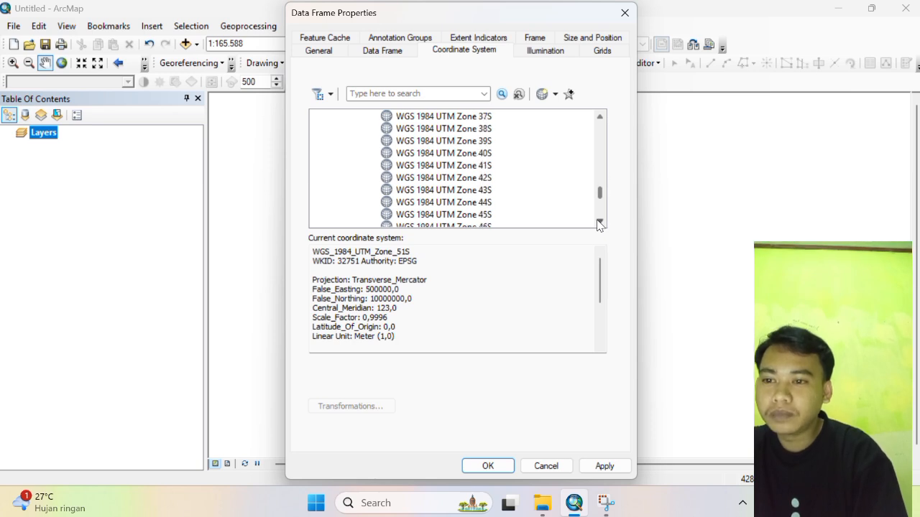
pyautogui.click(599, 222)
pyautogui.click(600, 222)
pyautogui.click(599, 222)
pyautogui.click(600, 222)
pyautogui.click(599, 222)
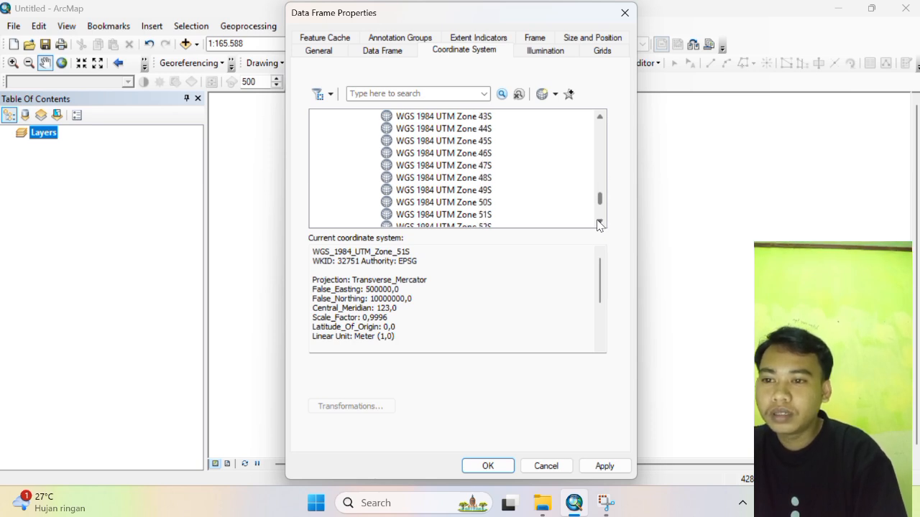
pyautogui.click(469, 215)
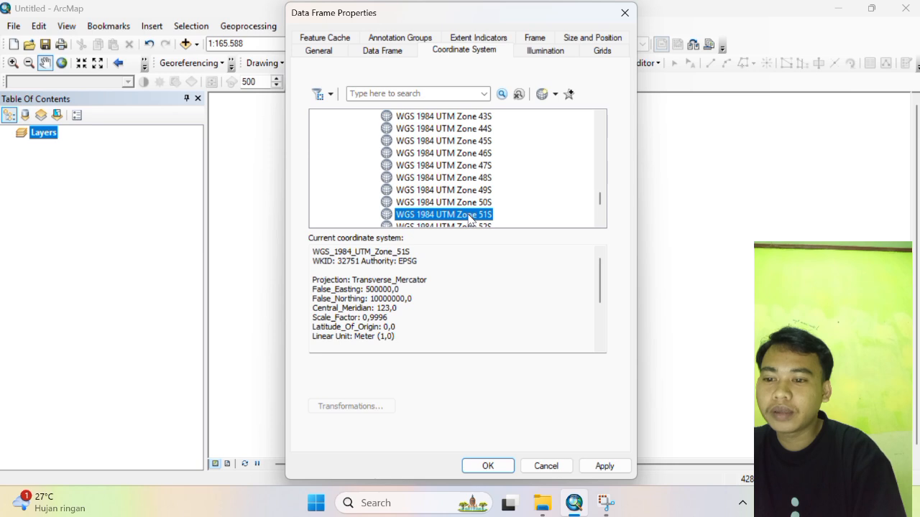
pyautogui.click(488, 466)
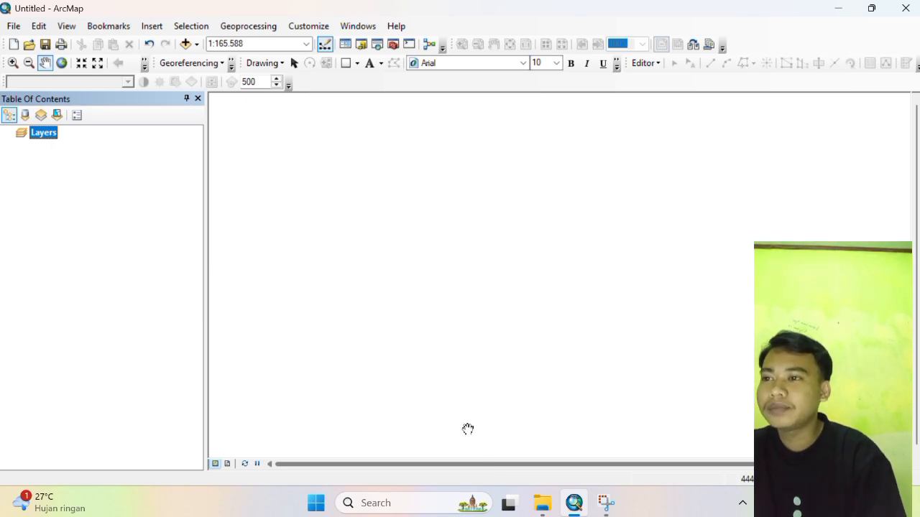
# Add Tata_Gunalahan2013.shp, Kelerengan2013_UTM.shp, Jenis_Tanah_UTM.shp and CH_UTM.shp from the DATA PRAKTIKUM BAHAYA BANJIR folder to the map.
pyautogui.click(186, 45)
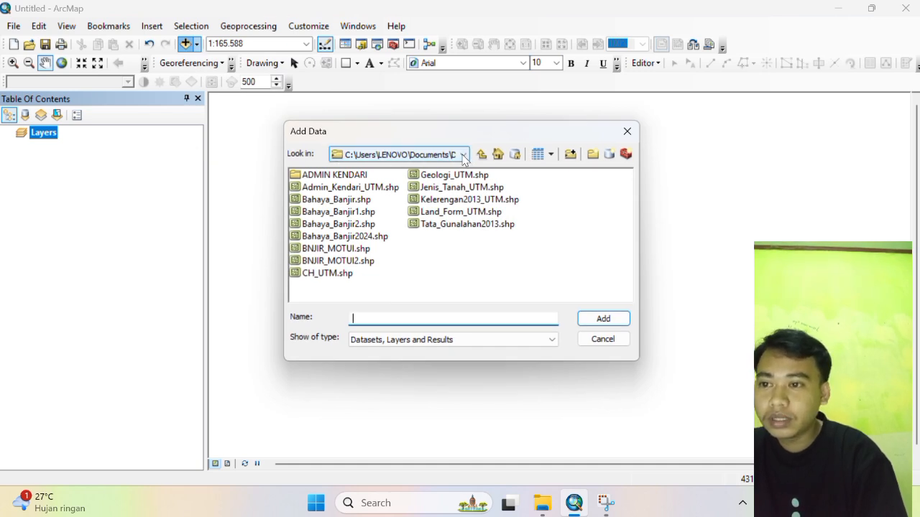
pyautogui.click(463, 155)
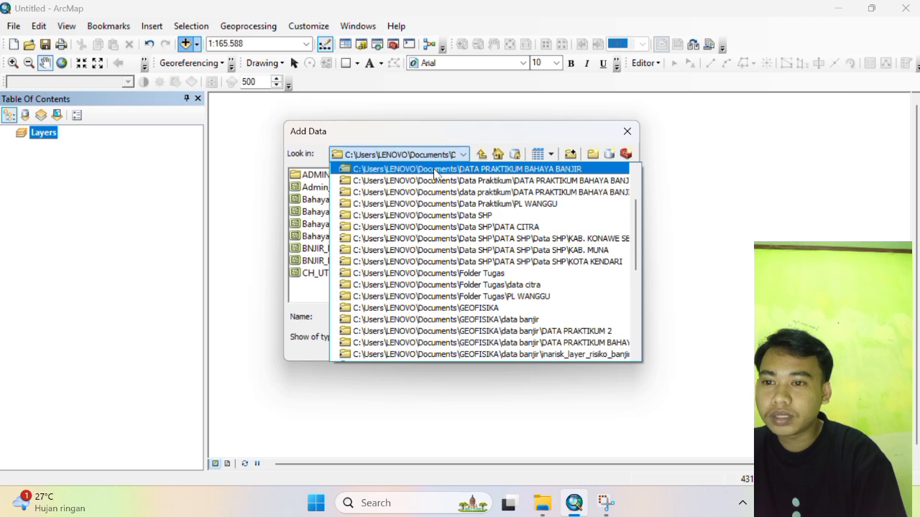
pyautogui.click(478, 169)
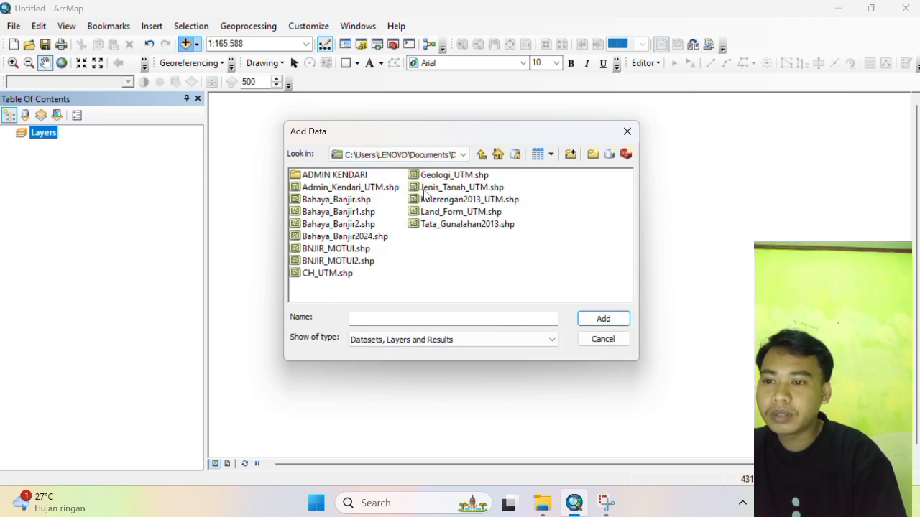
pyautogui.click(431, 225)
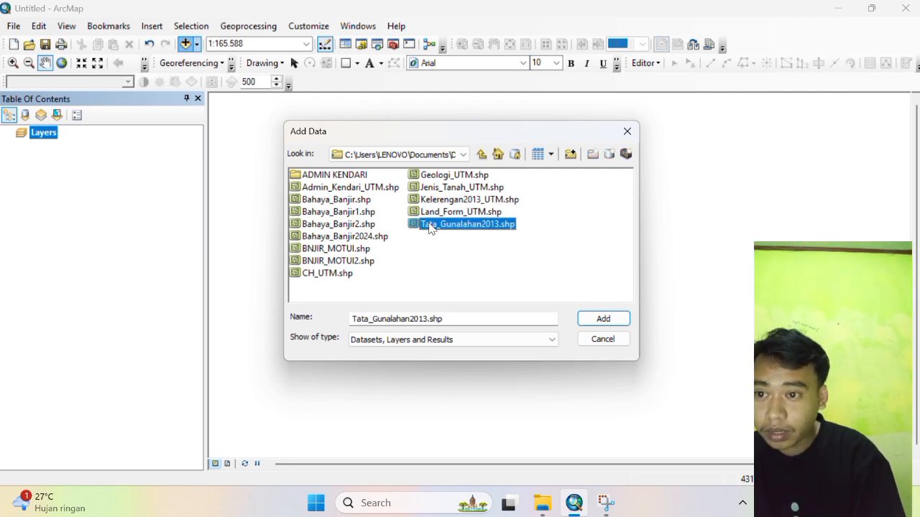
pyautogui.keyDown('ctrl'); pyautogui.click(434, 201); pyautogui.keyUp('ctrl')
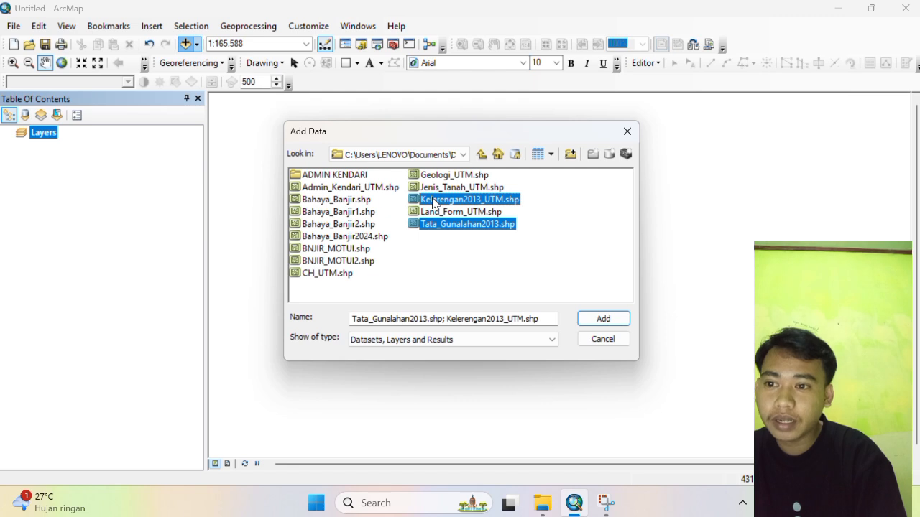
pyautogui.keyDown('ctrl'); pyautogui.click(432, 189); pyautogui.keyUp('ctrl')
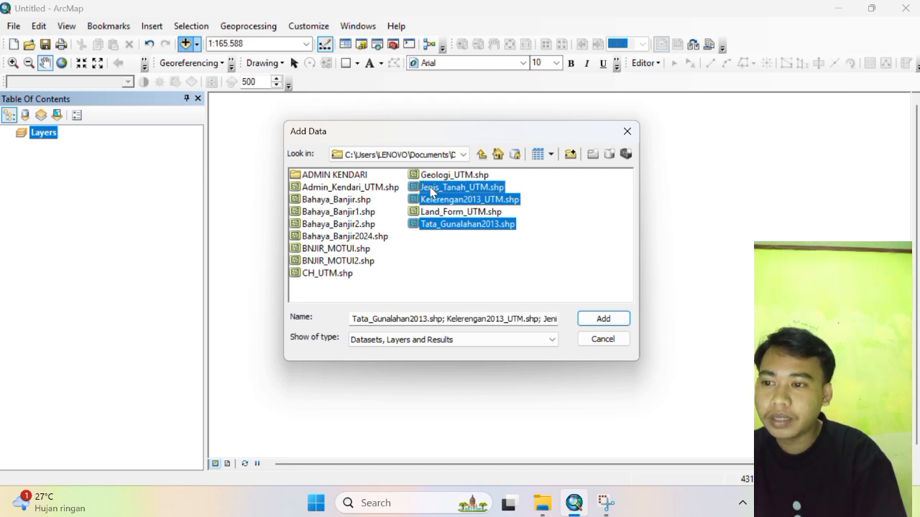
pyautogui.keyDown('ctrl'); pyautogui.click(322, 274); pyautogui.keyUp('ctrl')
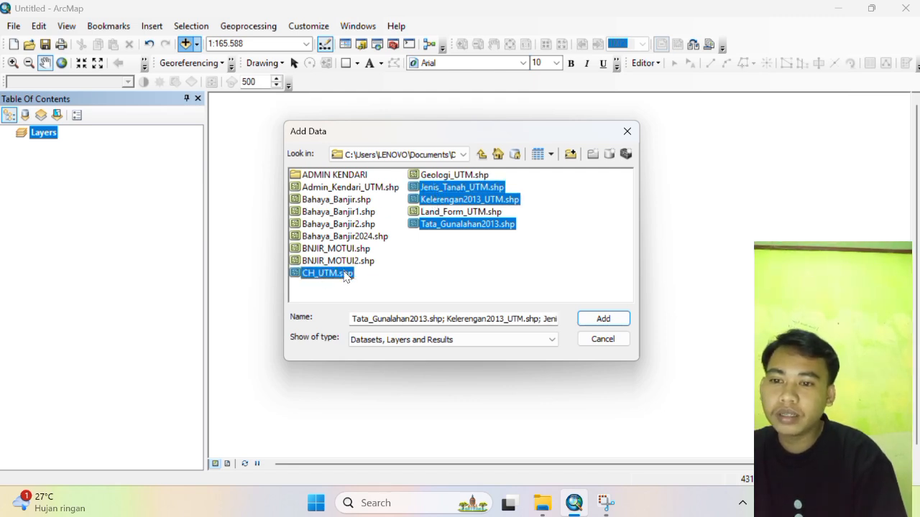
pyautogui.click(598, 321)
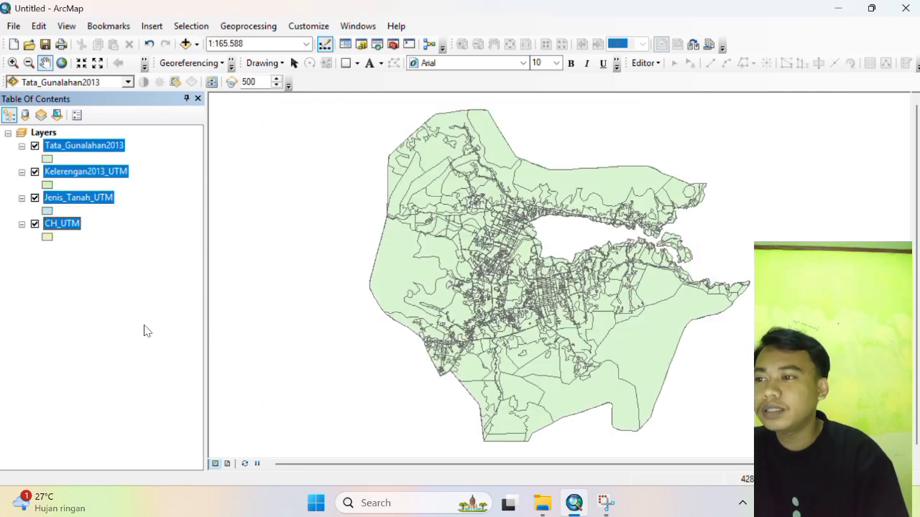
pyautogui.click(144, 330)
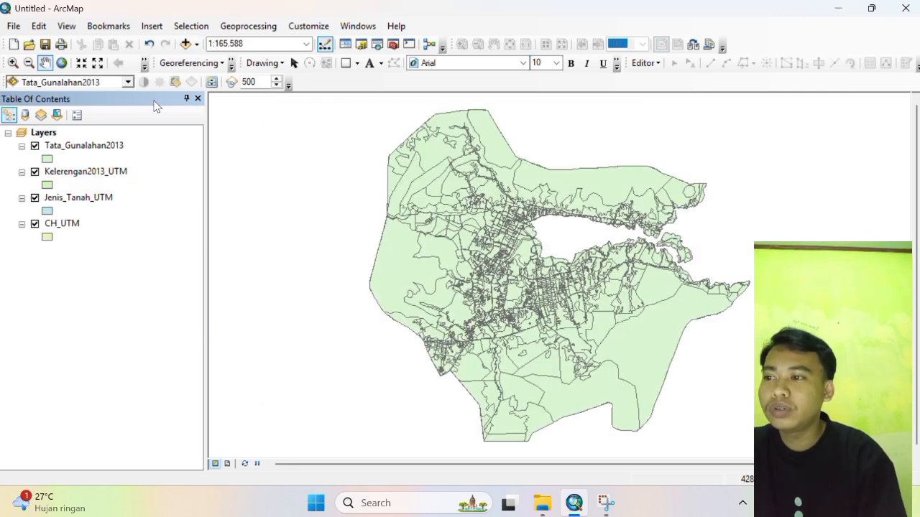
# Add a field named bobot of type Double to the attribute table of the Tata_Gunalahan2013 layer.
pyautogui.click(72, 151)
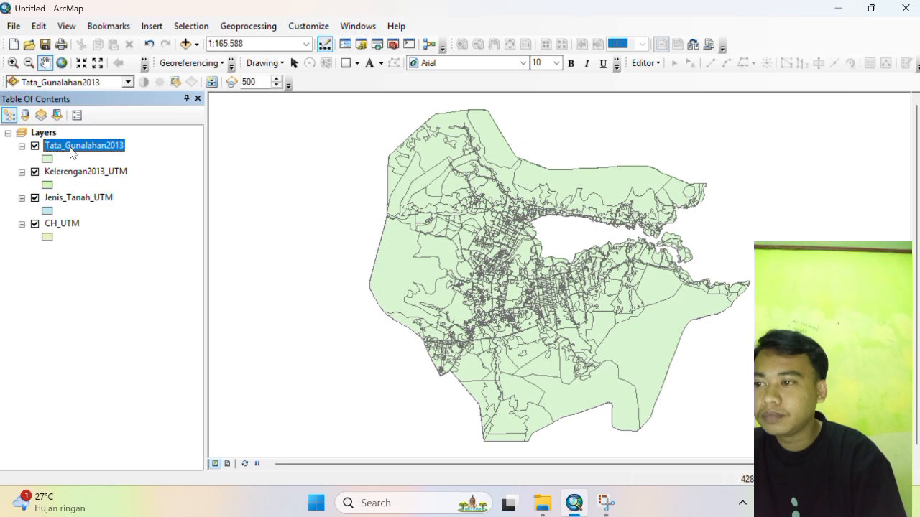
pyautogui.rightClick(72, 152)
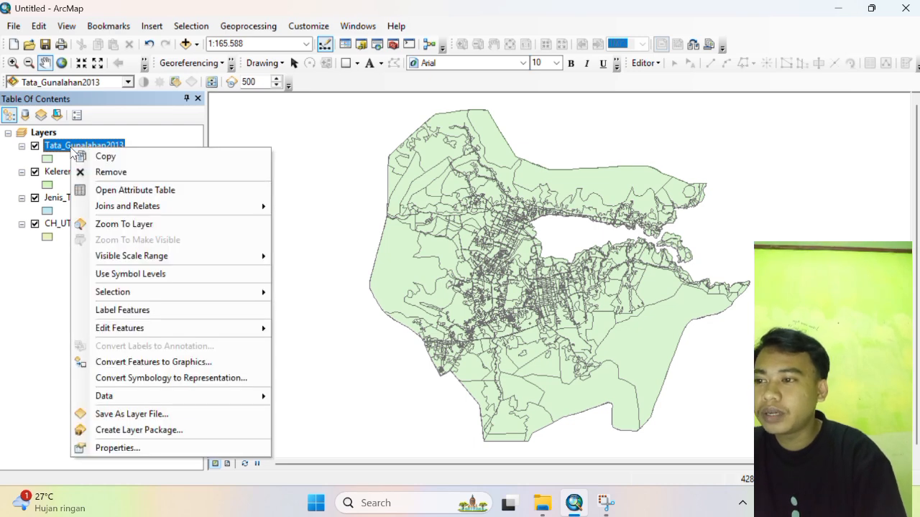
pyautogui.click(123, 191)
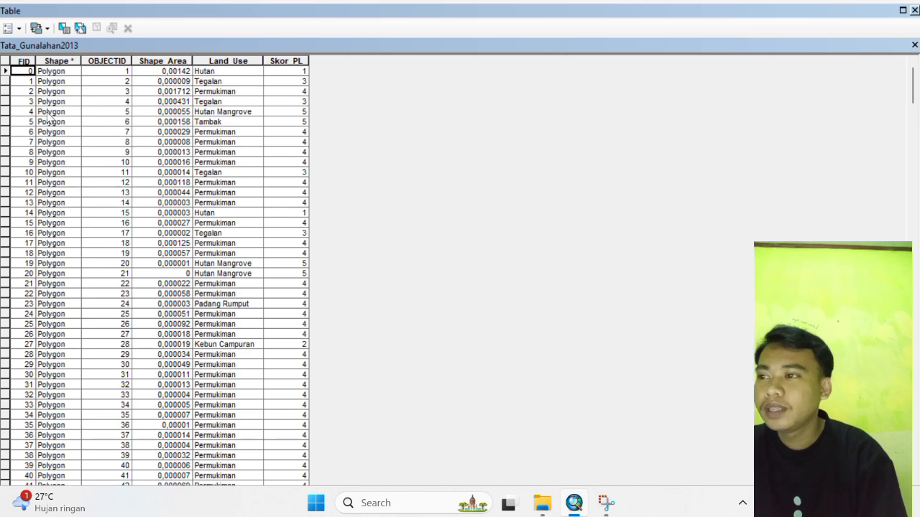
pyautogui.click(11, 29)
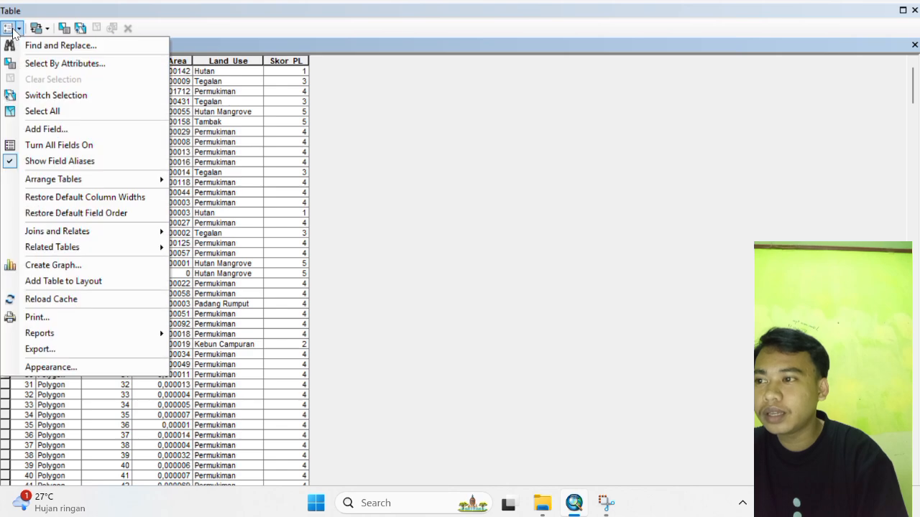
pyautogui.click(63, 131)
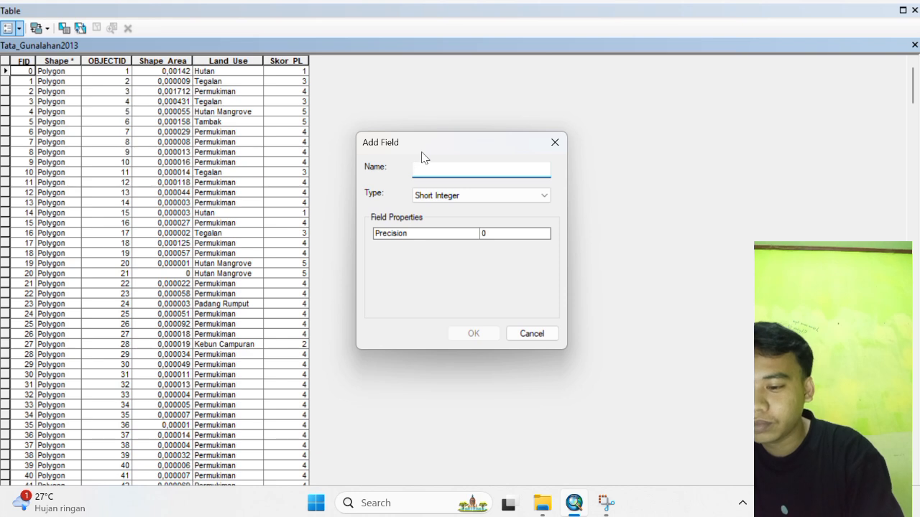
pyautogui.write('bobot')
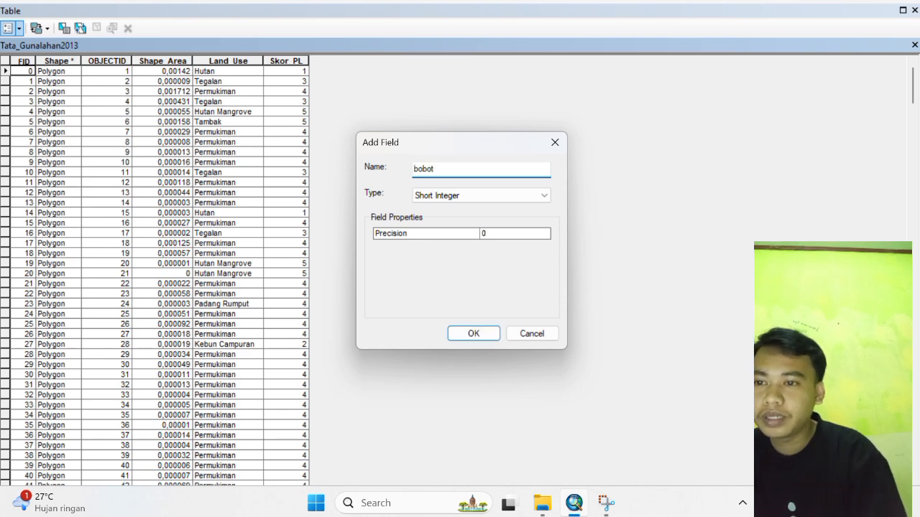
pyautogui.click(467, 197)
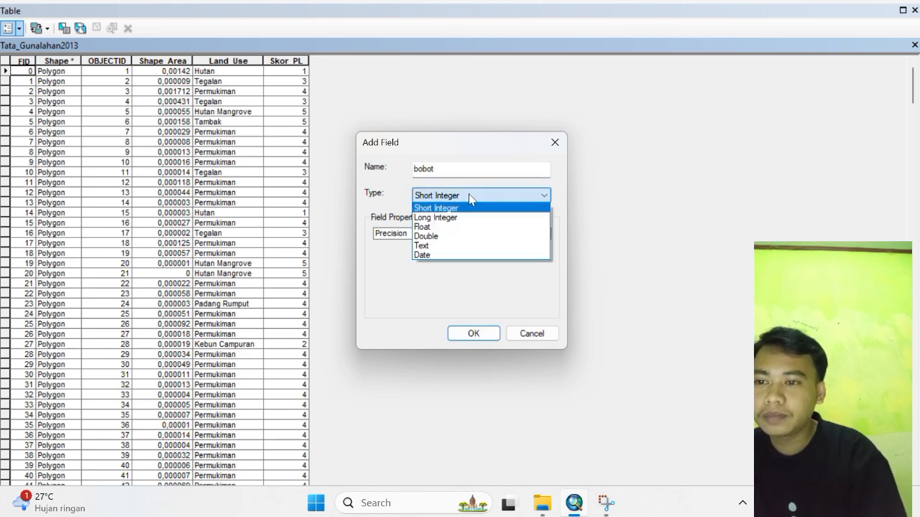
pyautogui.click(457, 237)
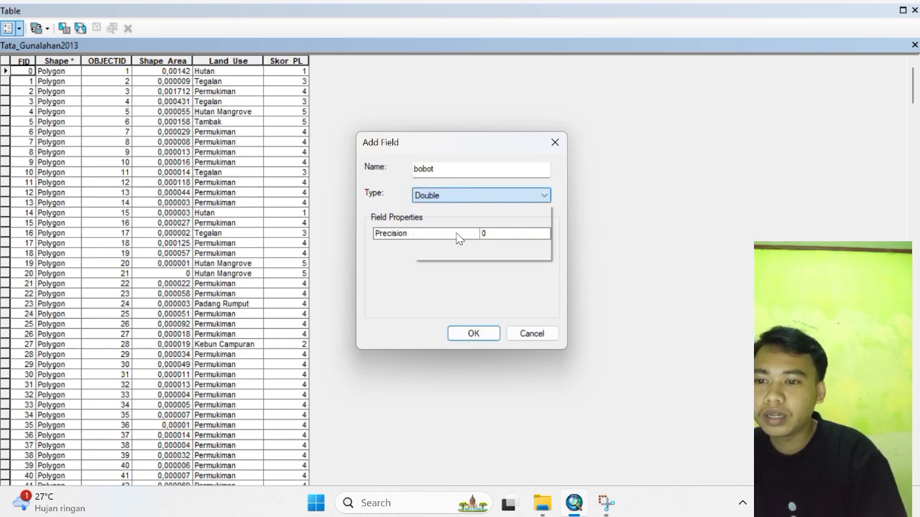
pyautogui.click(473, 333)
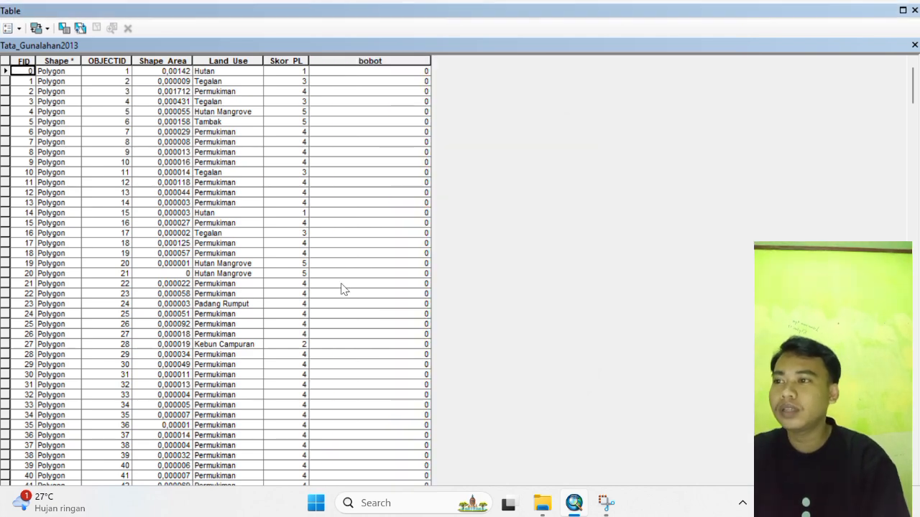
# Add a Double field named nilai bobot to the Tata_Gunalahan2013 attribute table, accepting the automatic rename to nilai_bobo.
pyautogui.click(8, 29)
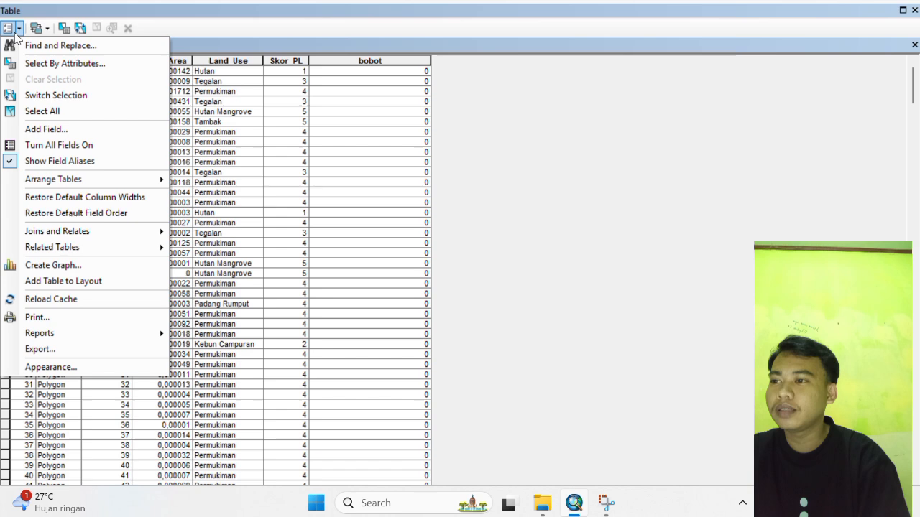
pyautogui.click(61, 130)
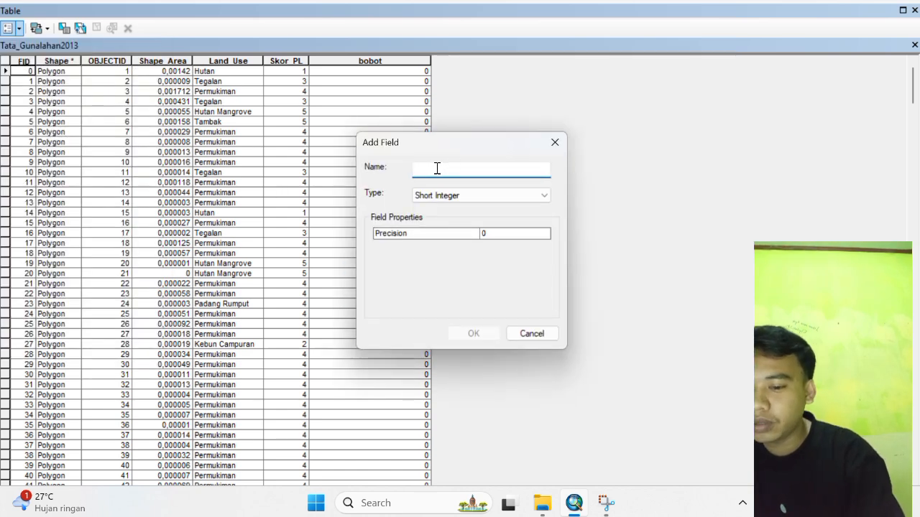
pyautogui.write('nilai bobot')
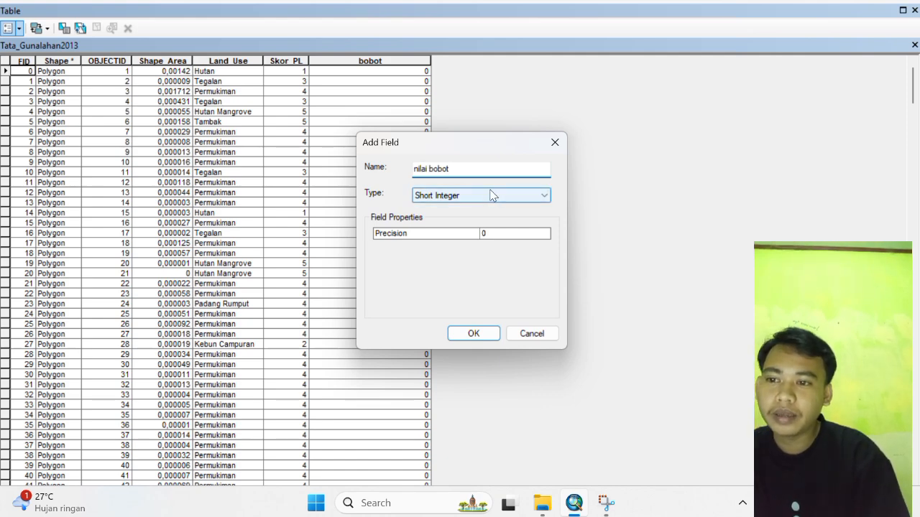
pyautogui.click(491, 195)
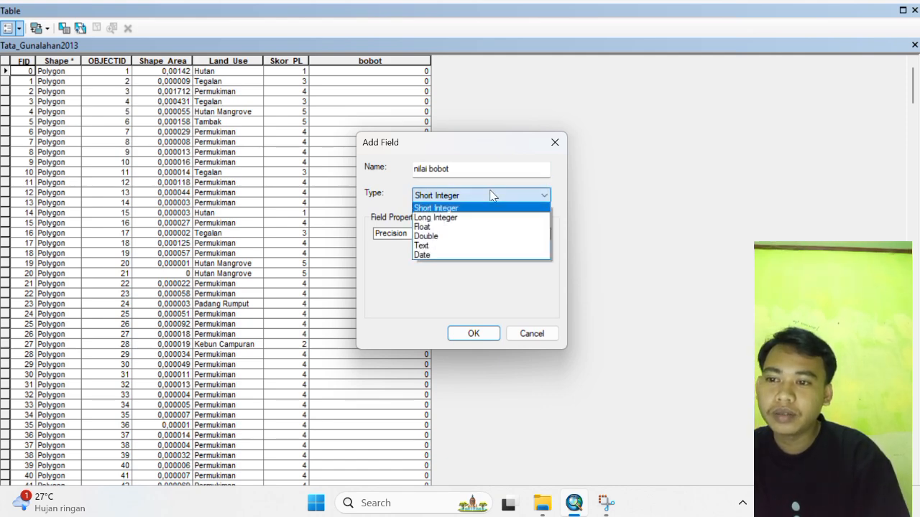
pyautogui.click(454, 240)
pyautogui.click(476, 334)
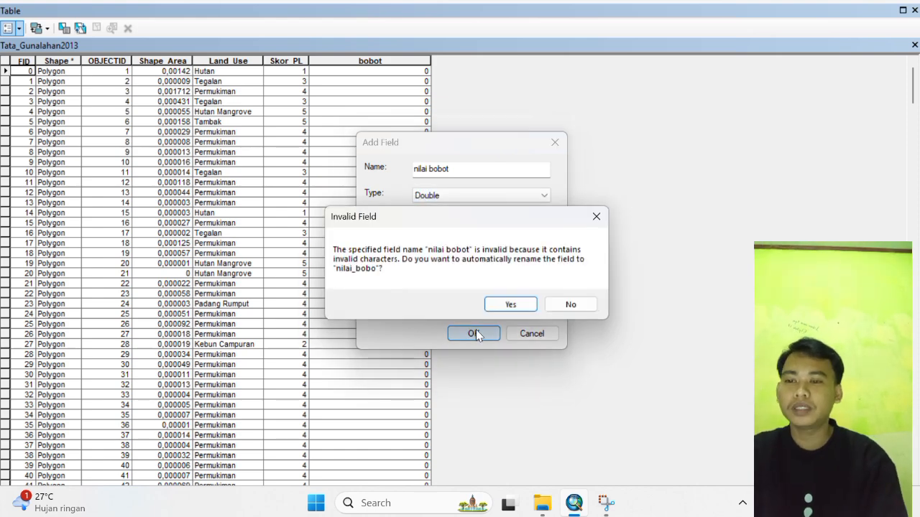
pyautogui.click(511, 304)
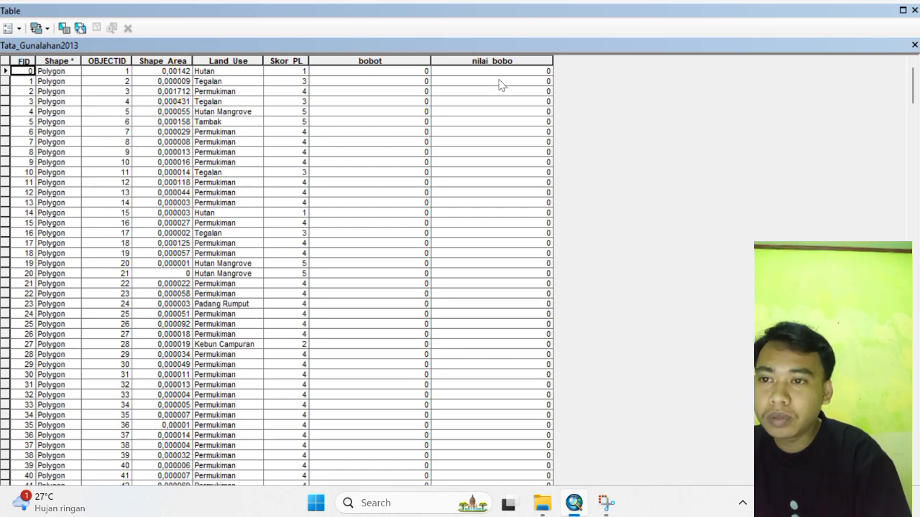
# Use the Field Calculator to set the bobot field of Tata_Gunalahan2013 to 2.5 for all records.
pyautogui.rightClick(361, 61)
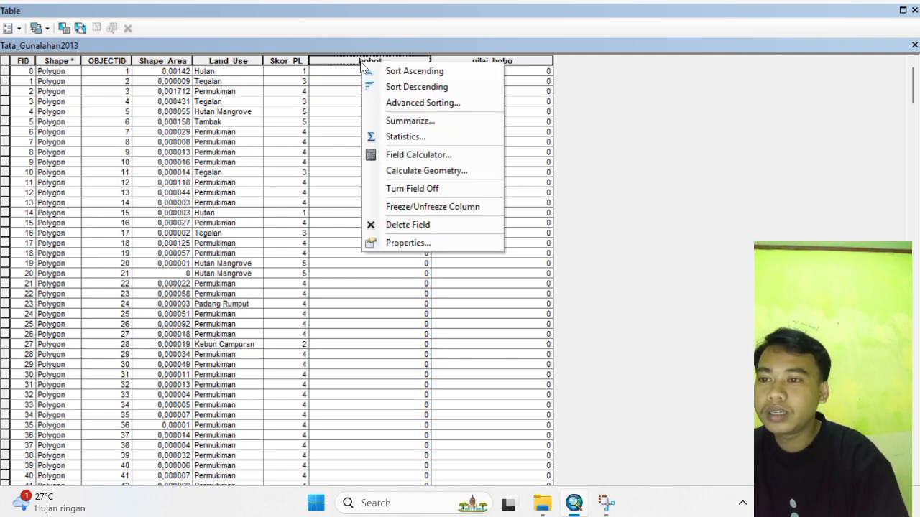
pyautogui.click(407, 153)
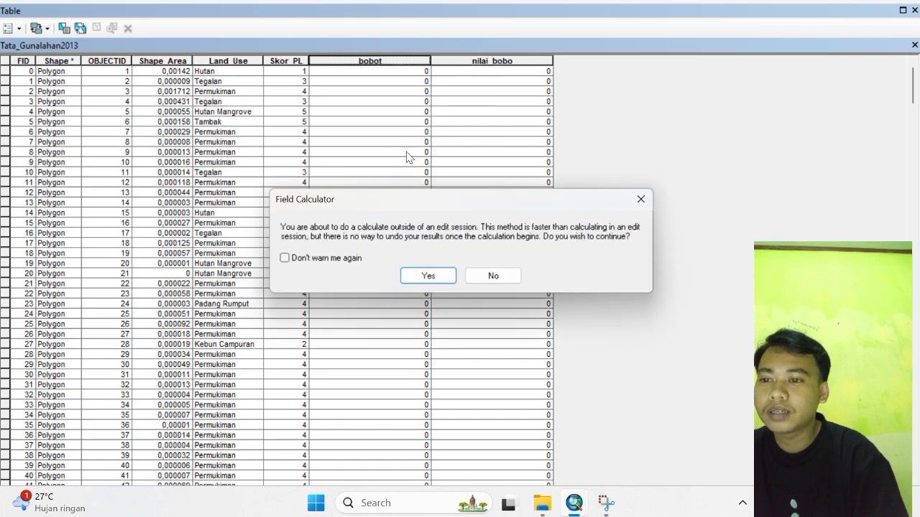
pyautogui.click(428, 278)
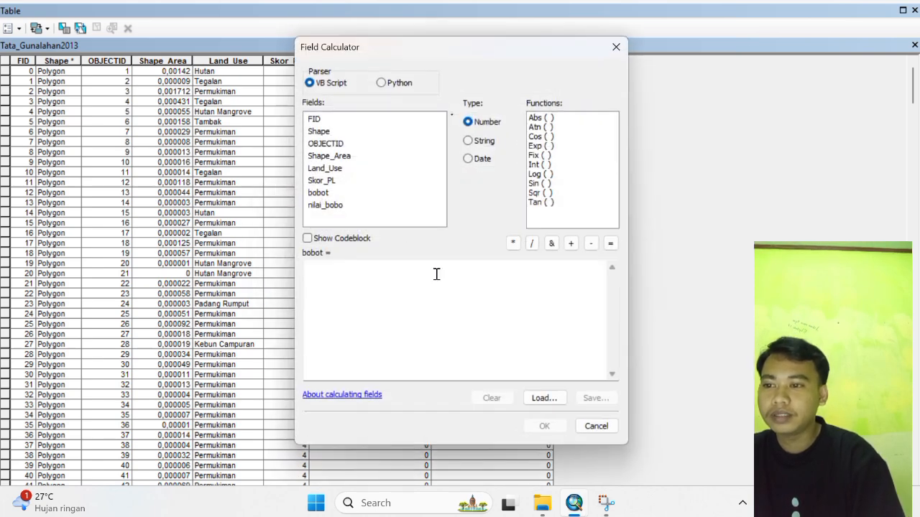
pyautogui.click(312, 266)
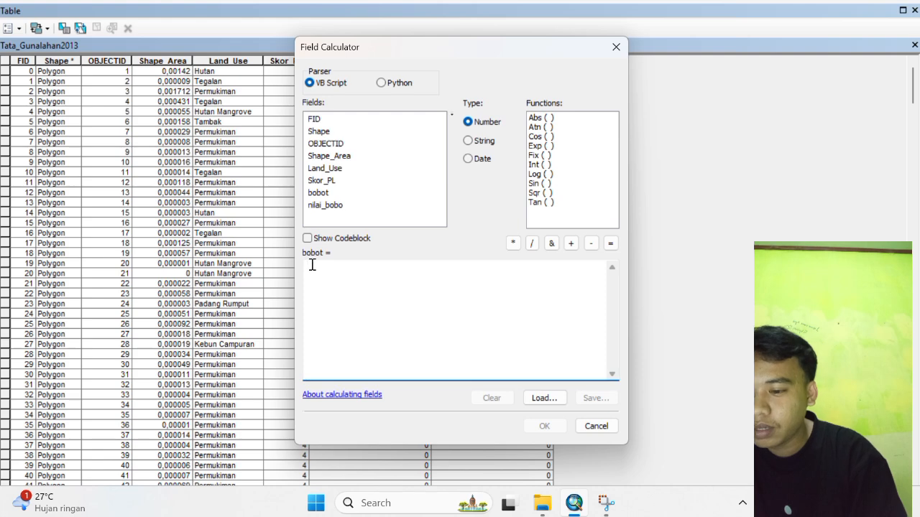
pyautogui.write('2.5')
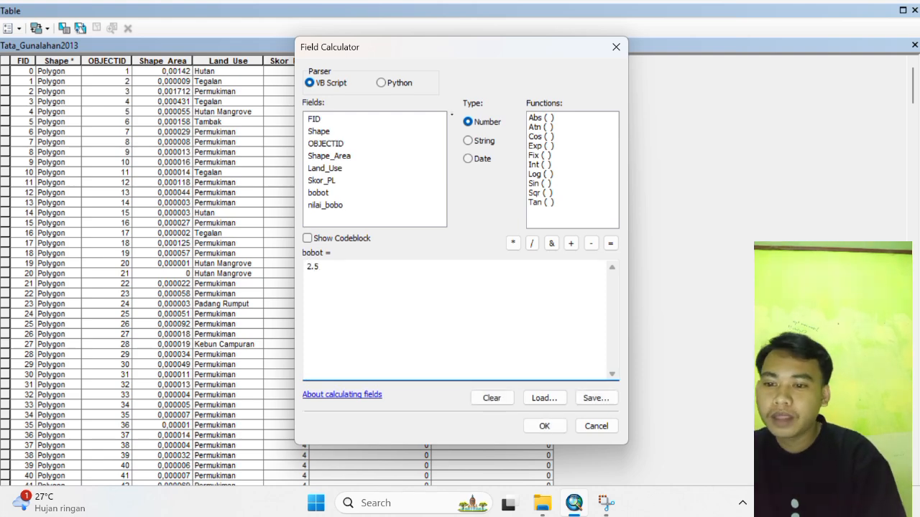
pyautogui.click(560, 425)
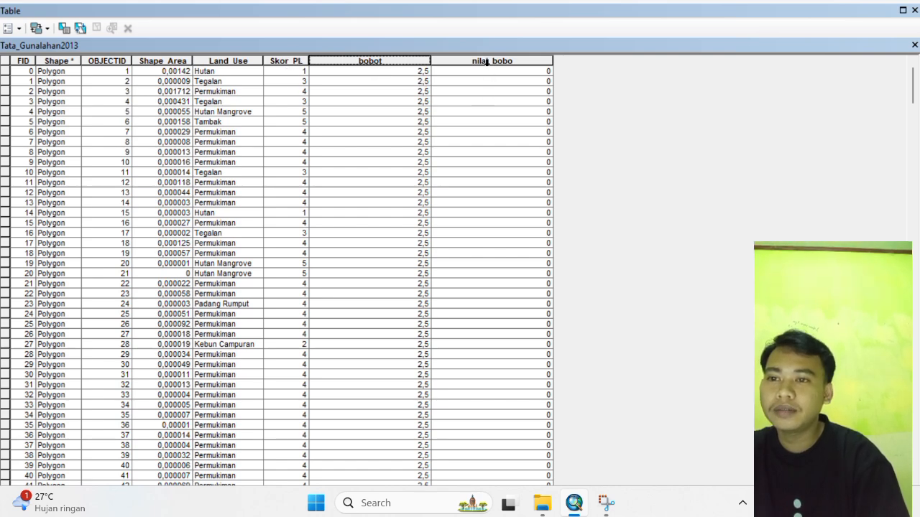
# Calculate the nilai_bobo field of Tata_Gunalahan2013 as [Skor_PL] * [bobot] and close the attribute table.
pyautogui.click(487, 62)
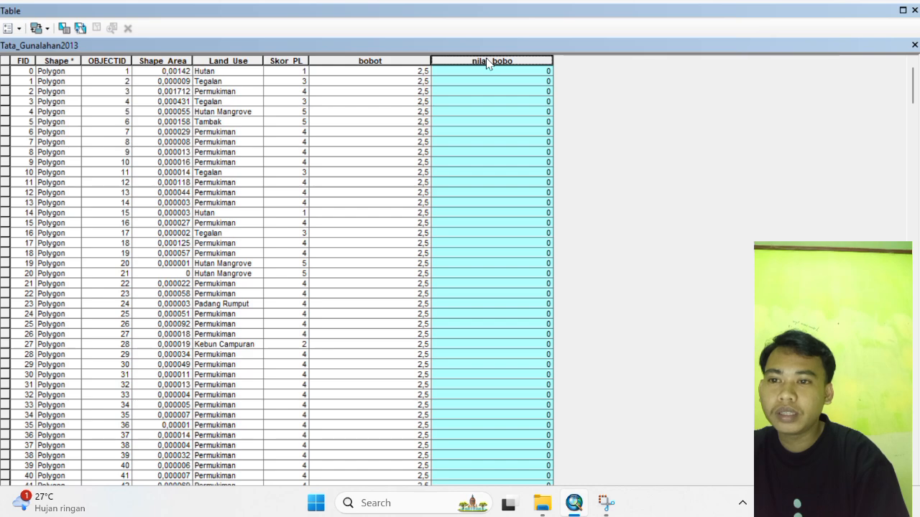
pyautogui.rightClick(485, 60)
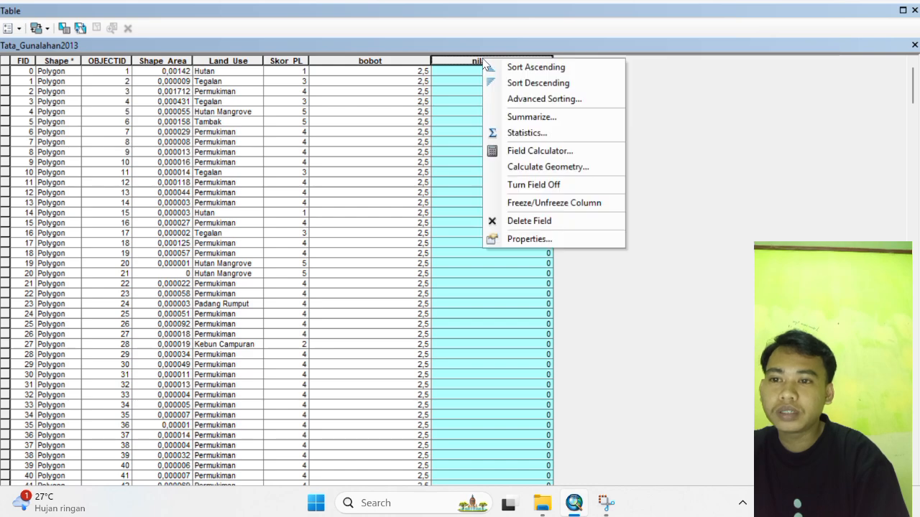
pyautogui.click(533, 150)
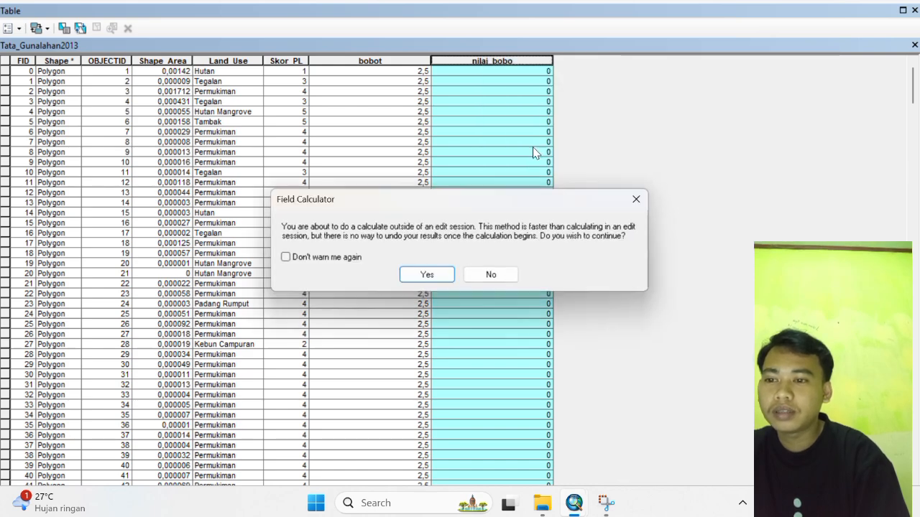
pyautogui.click(432, 276)
pyautogui.click(333, 267)
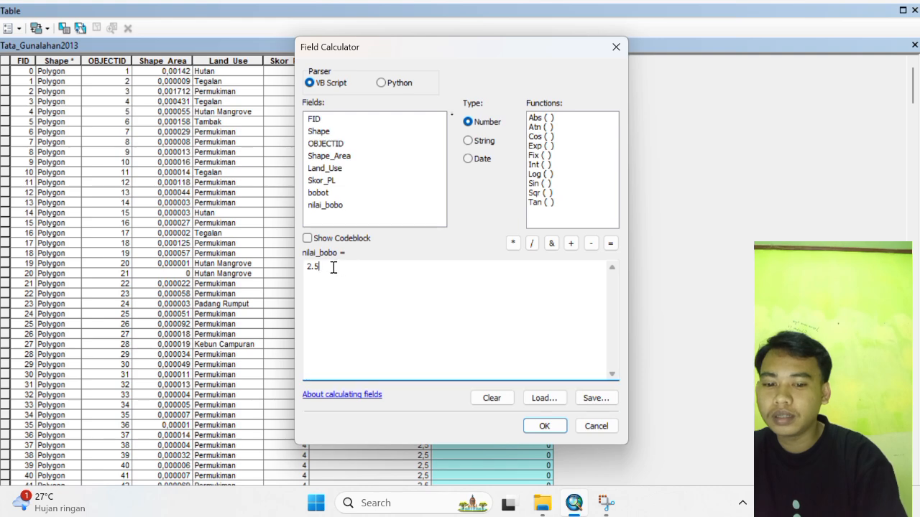
pyautogui.press('BackSpace')
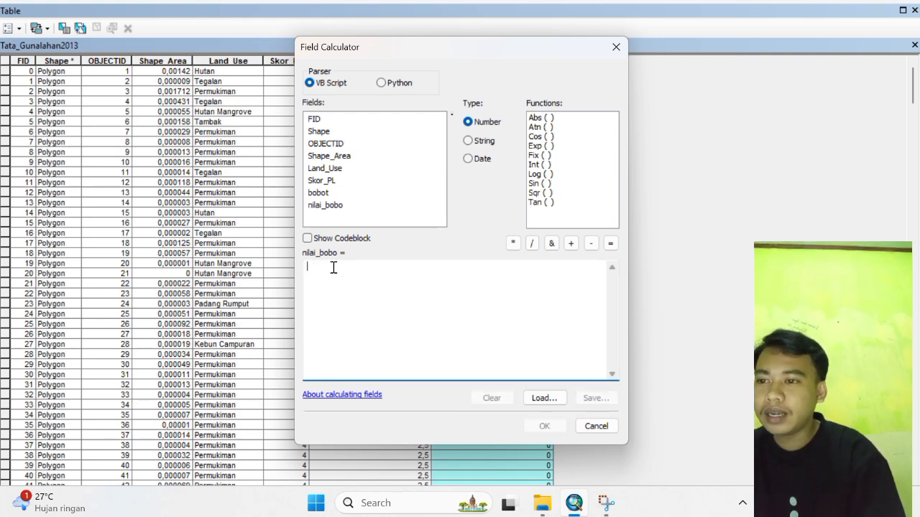
pyautogui.doubleClick(317, 181)
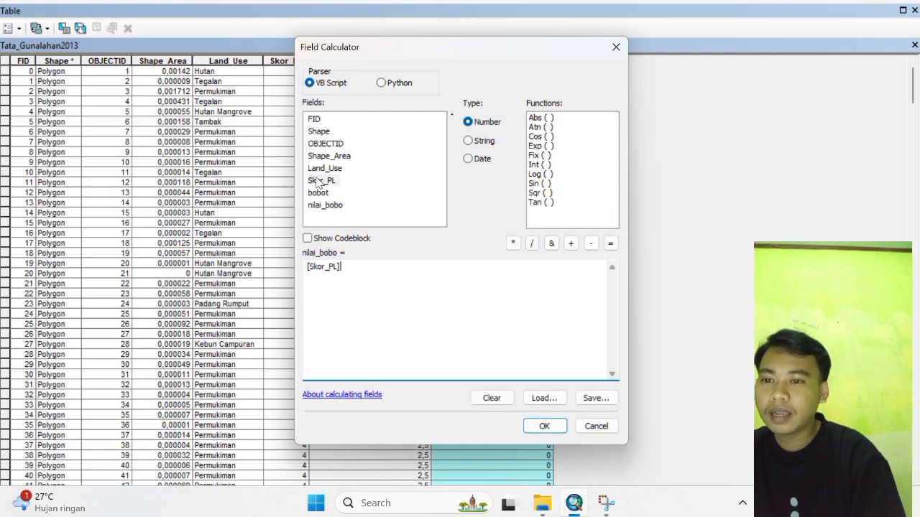
pyautogui.click(512, 244)
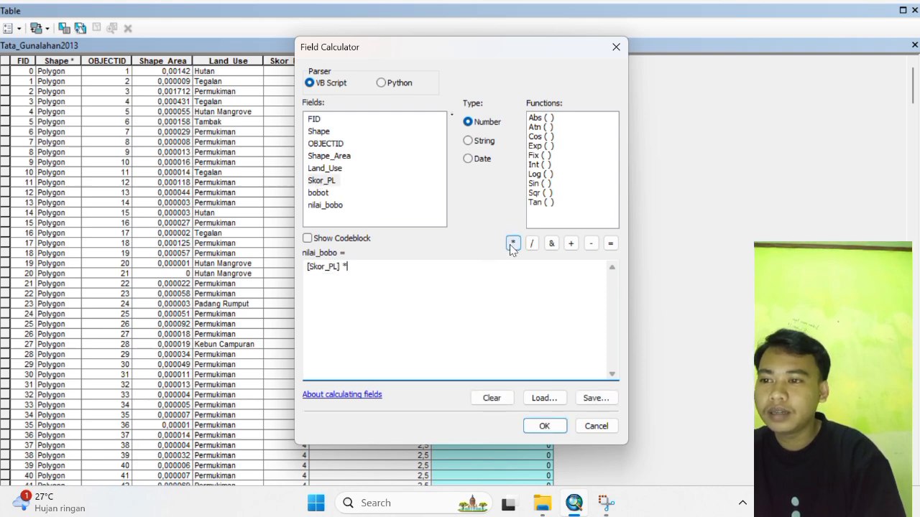
pyautogui.doubleClick(320, 194)
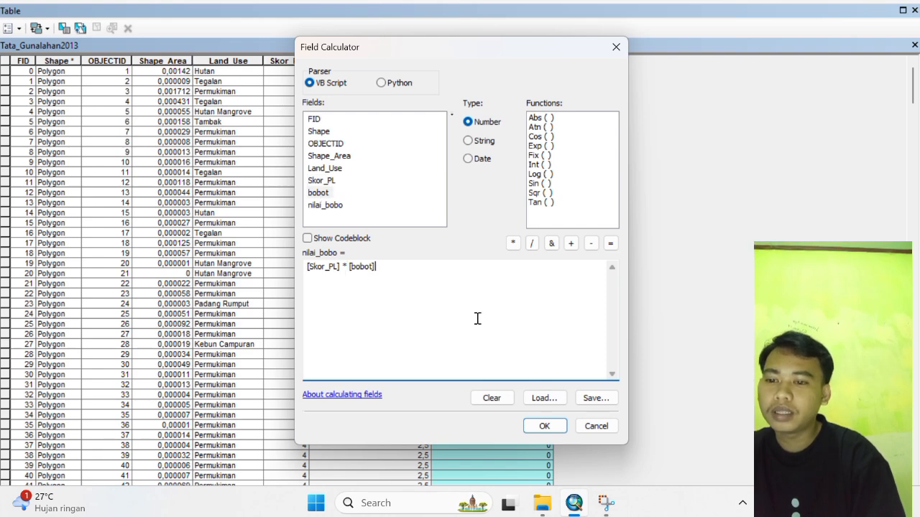
pyautogui.click(544, 426)
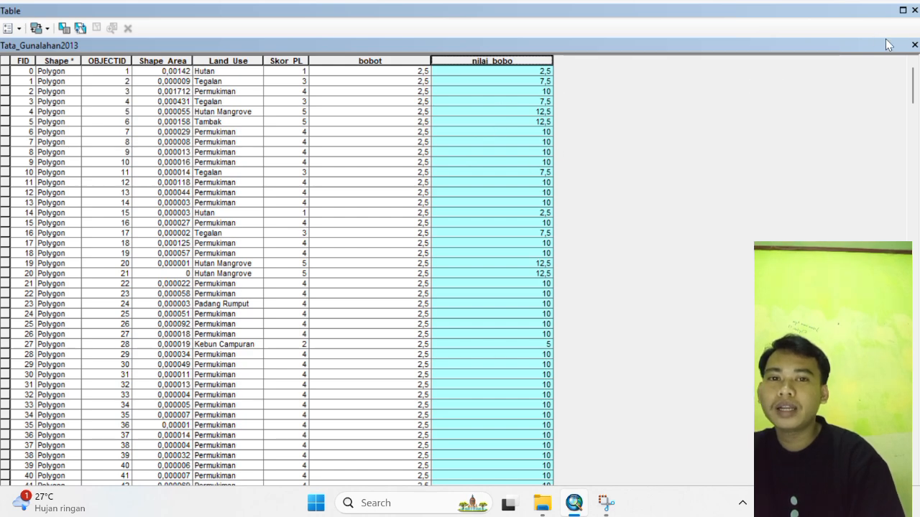
pyautogui.click(915, 45)
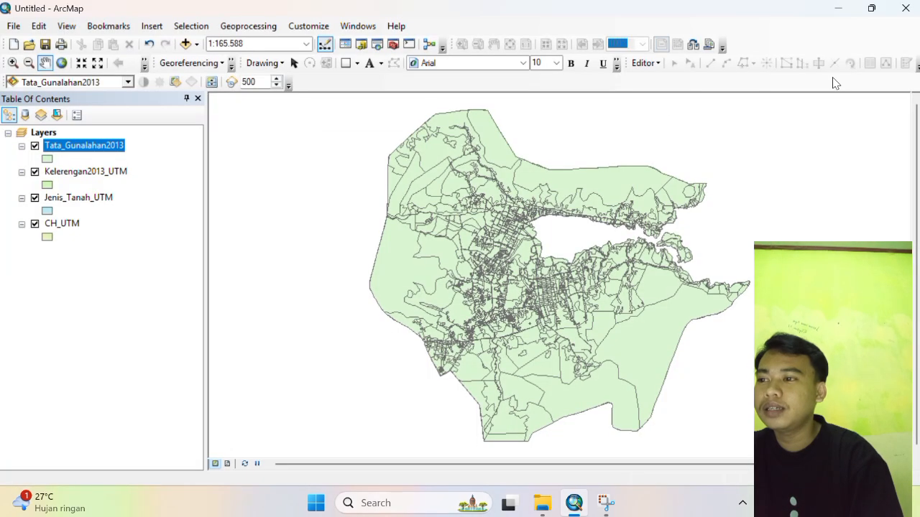
# Open the Kelerengan2013_UTM attribute table and add a field named bobot of type Double.
pyautogui.click(74, 174)
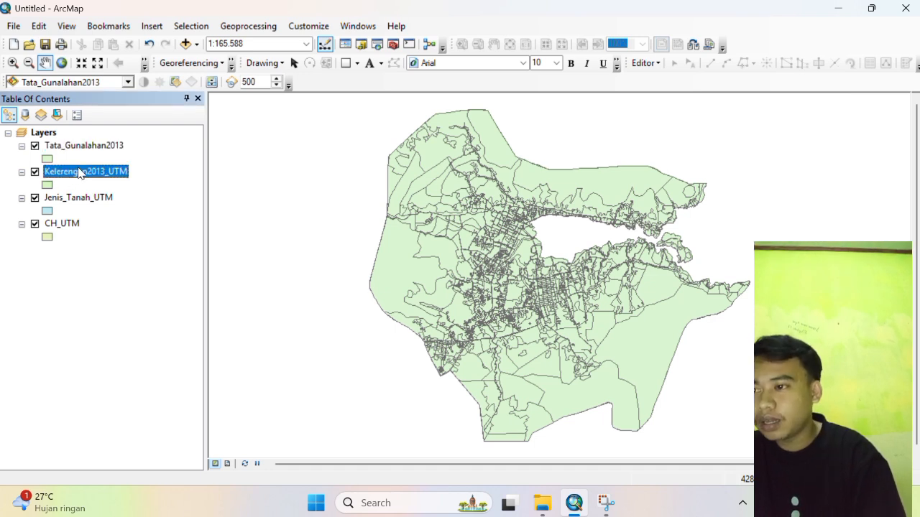
pyautogui.rightClick(81, 174)
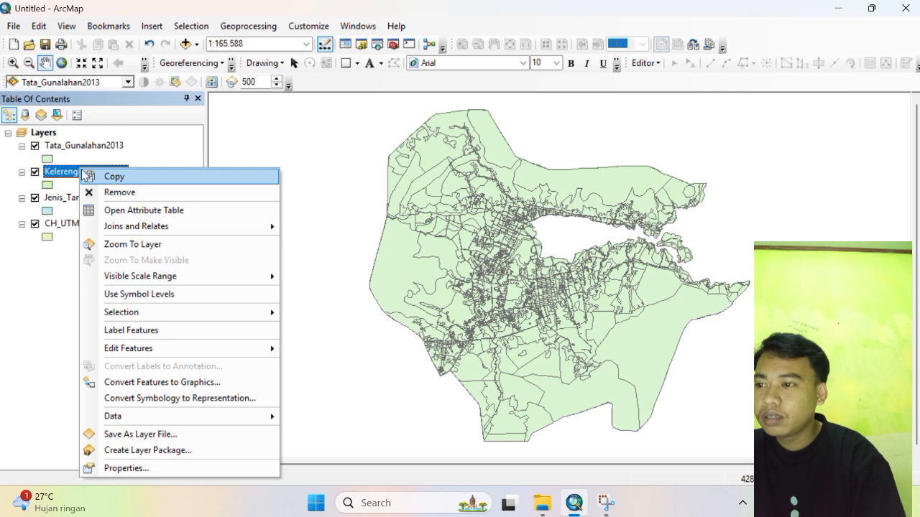
pyautogui.click(120, 210)
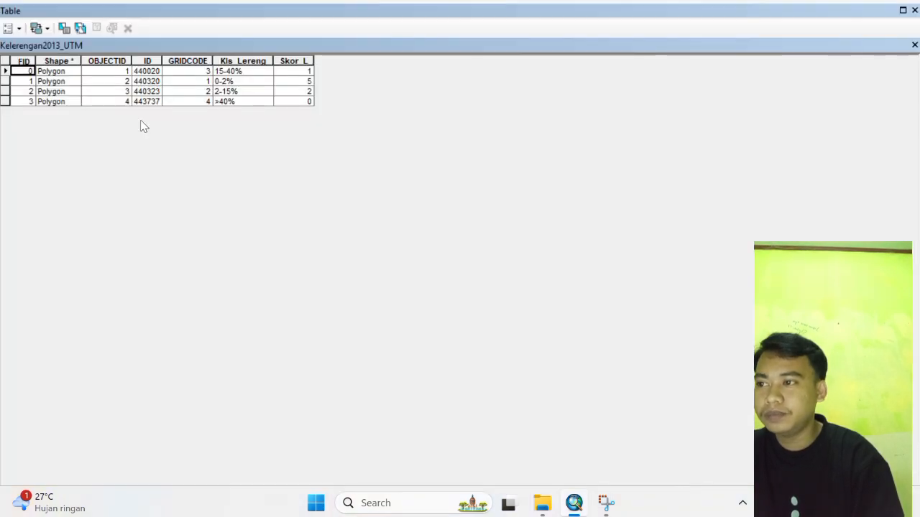
pyautogui.click(9, 30)
pyautogui.click(54, 131)
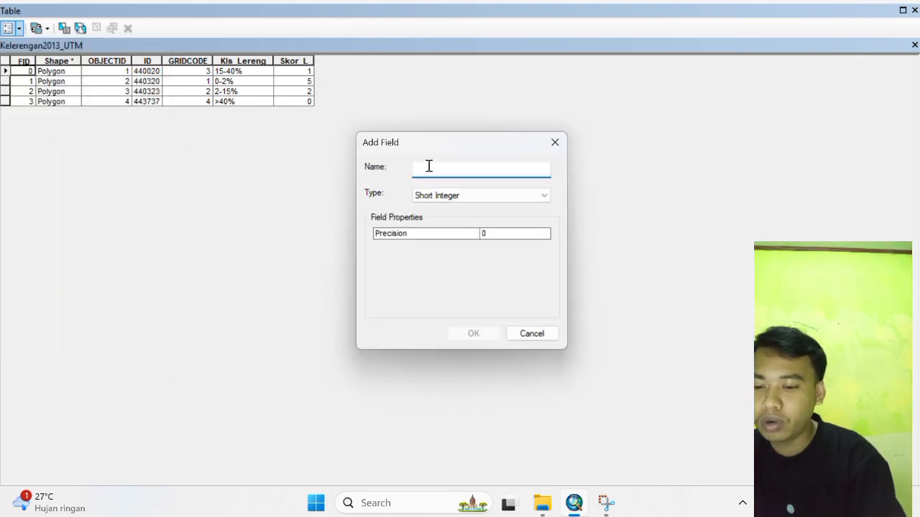
pyautogui.write('bobot')
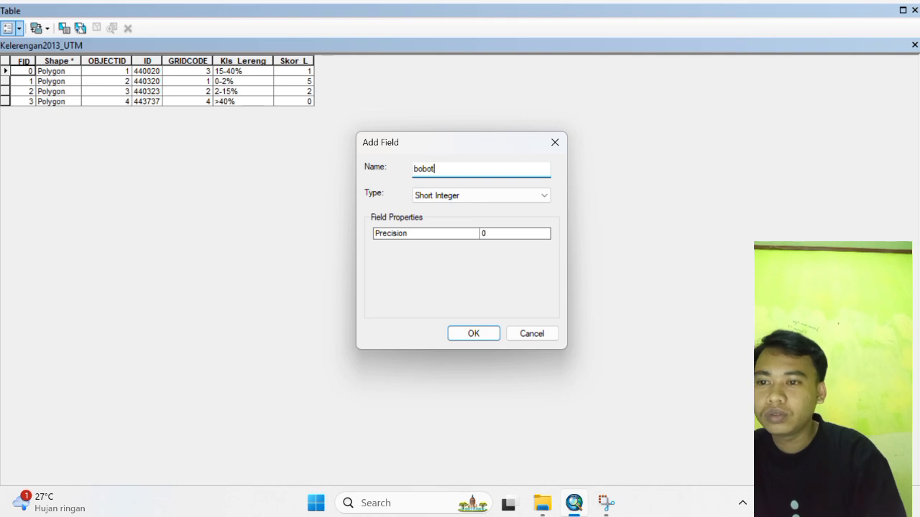
pyautogui.click(455, 192)
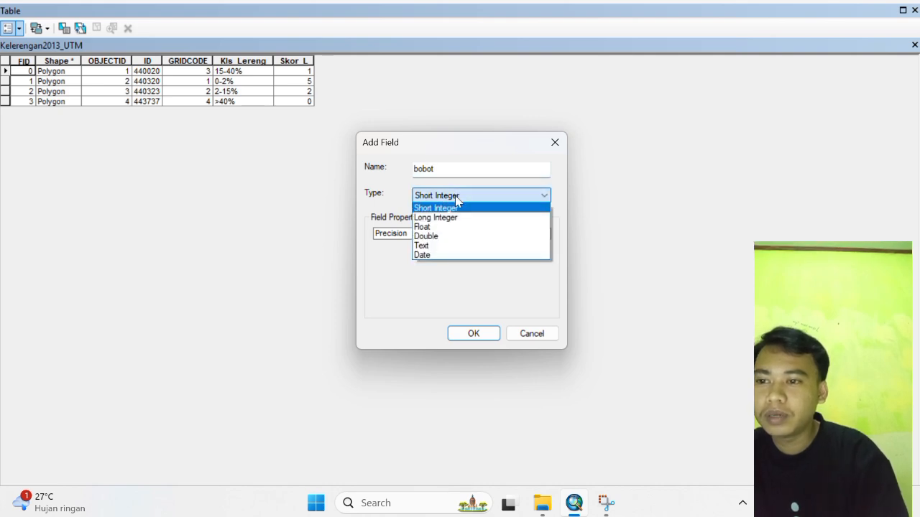
pyautogui.click(446, 236)
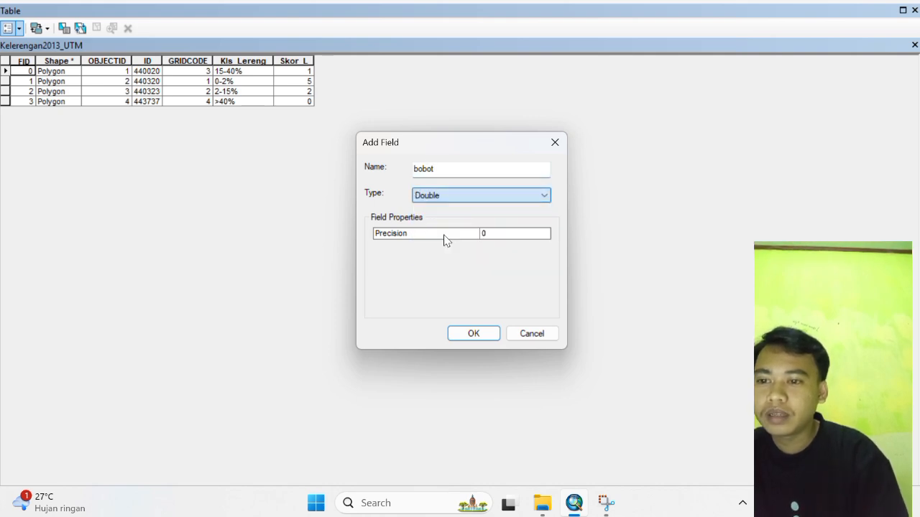
pyautogui.click(474, 334)
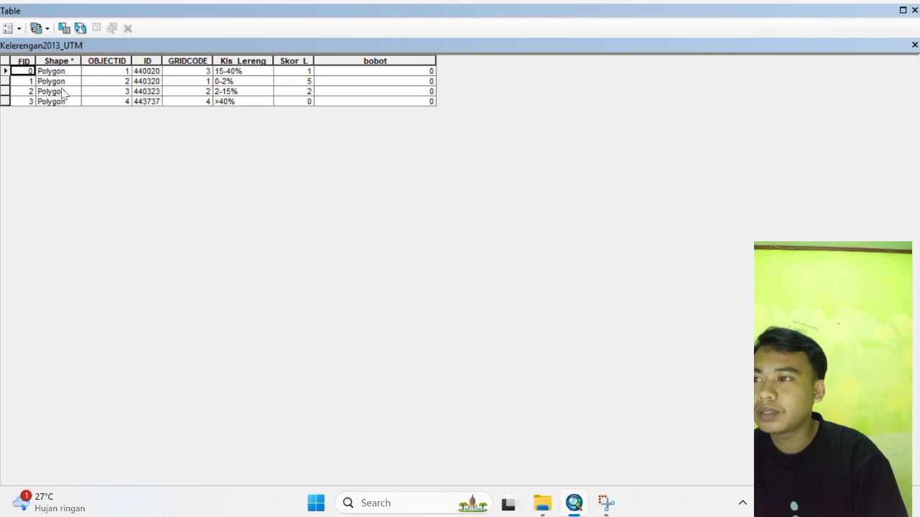
# Add a Short Integer field named nilai bobot to the Kelerengan2013_UTM table, accepting the automatic rename to nilai_bobo.
pyautogui.click(7, 28)
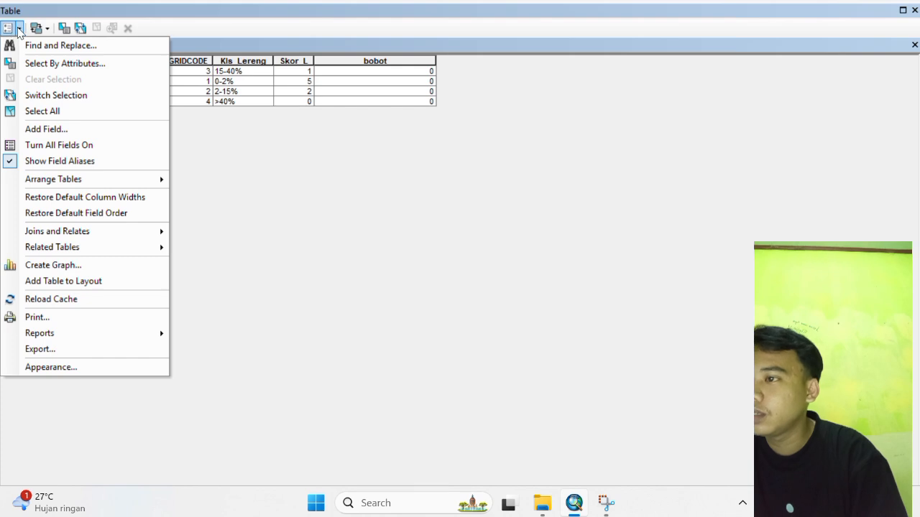
pyautogui.click(55, 130)
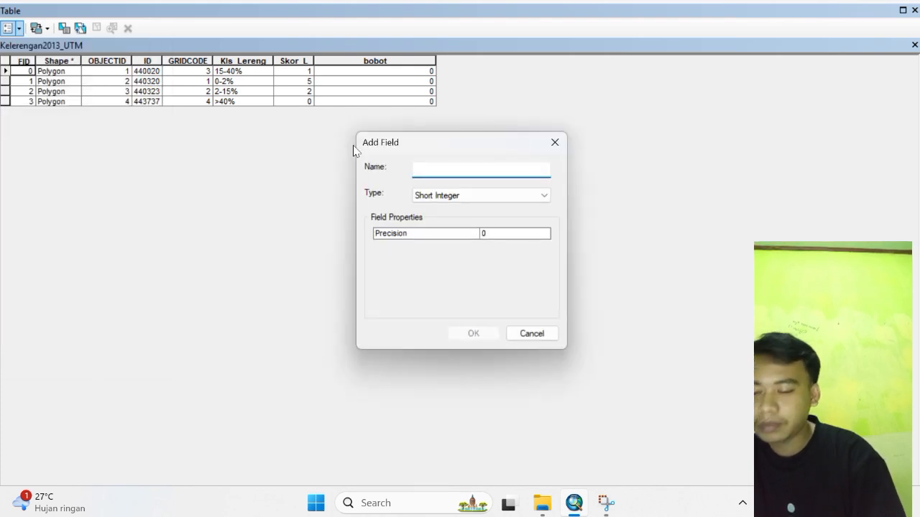
pyautogui.write('nil')
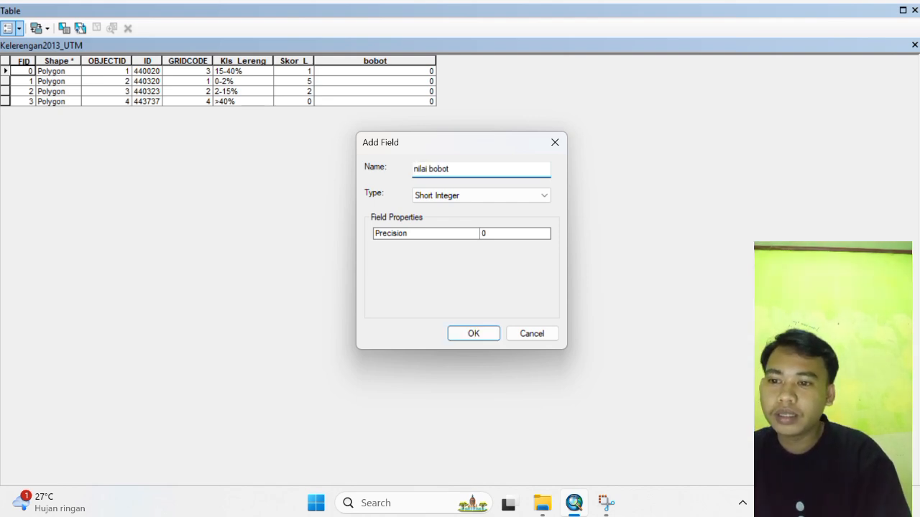
pyautogui.write('ai bobot')
pyautogui.click(473, 333)
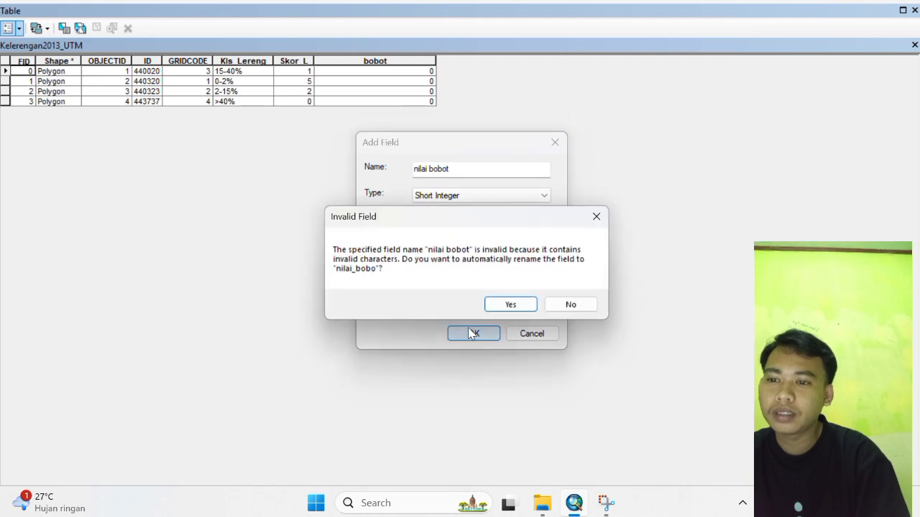
pyautogui.click(511, 305)
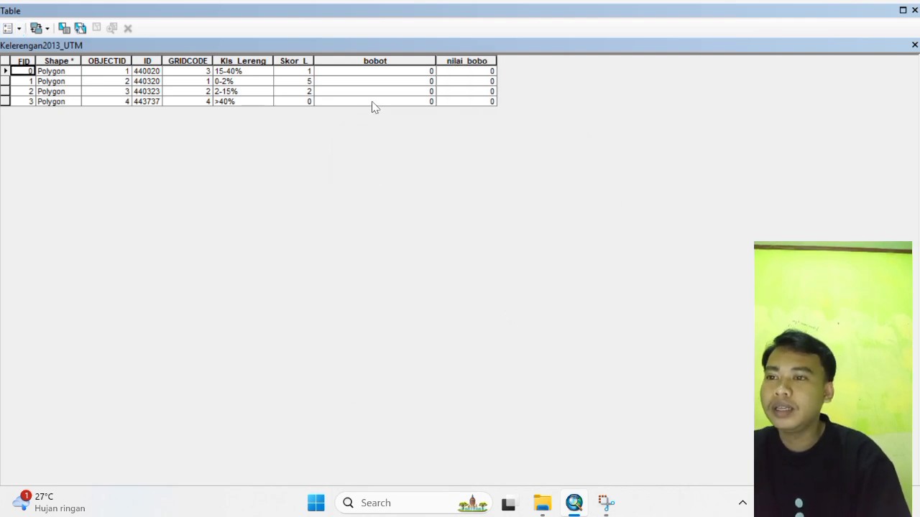
# Use the Field Calculator to set the bobot field of Kelerengan2013_UTM to 1 for all records.
pyautogui.rightClick(384, 64)
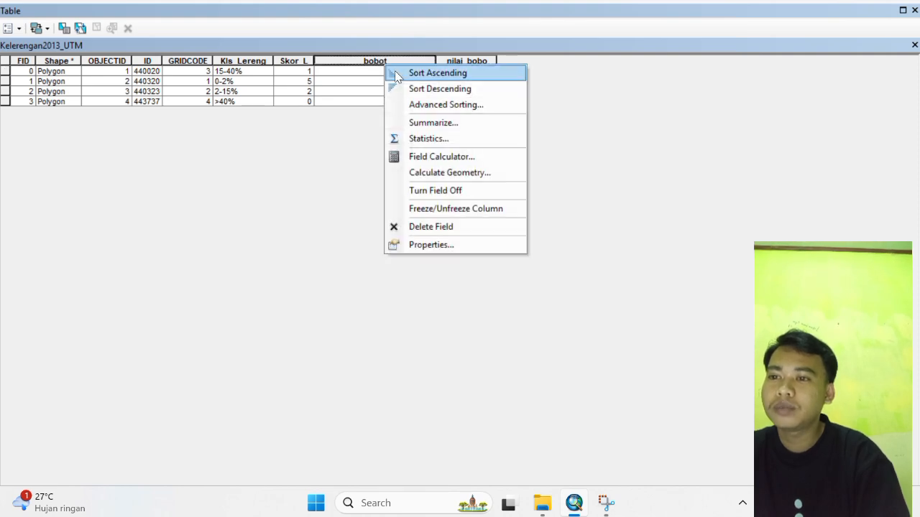
pyautogui.click(446, 157)
pyautogui.click(429, 278)
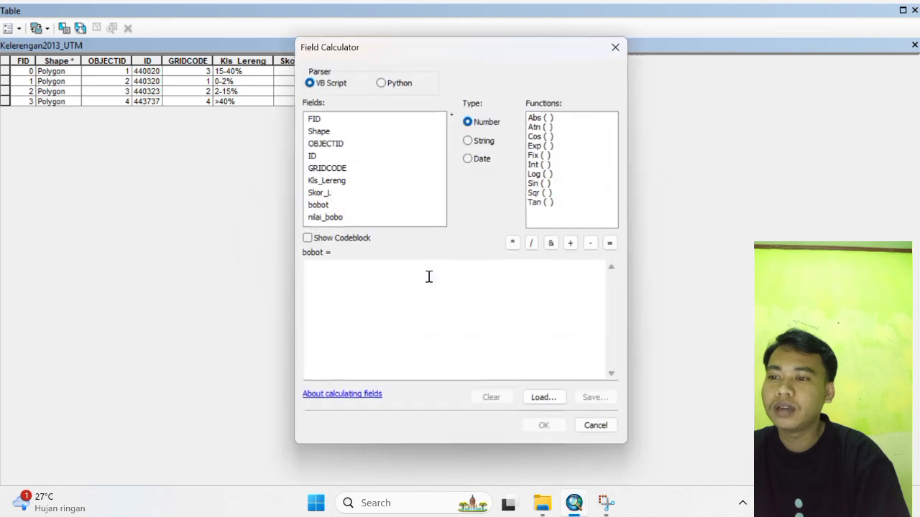
pyautogui.click(320, 266)
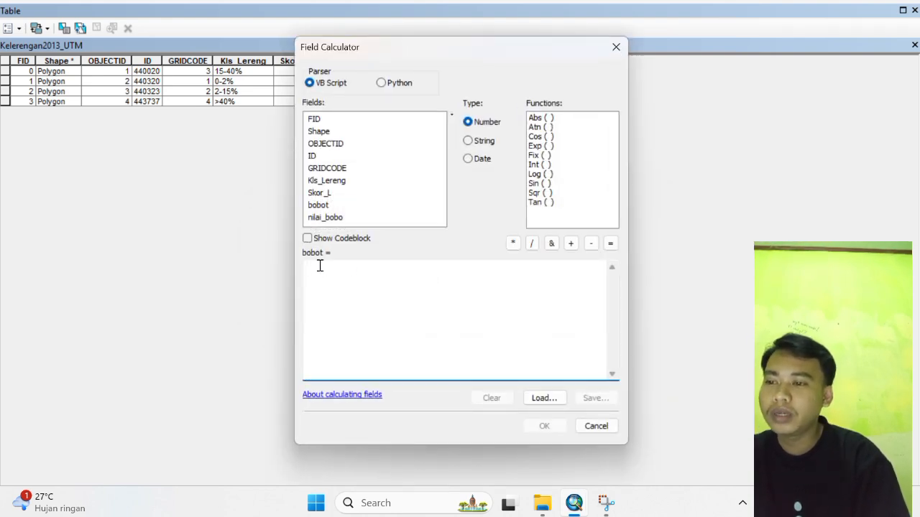
pyautogui.write('1')
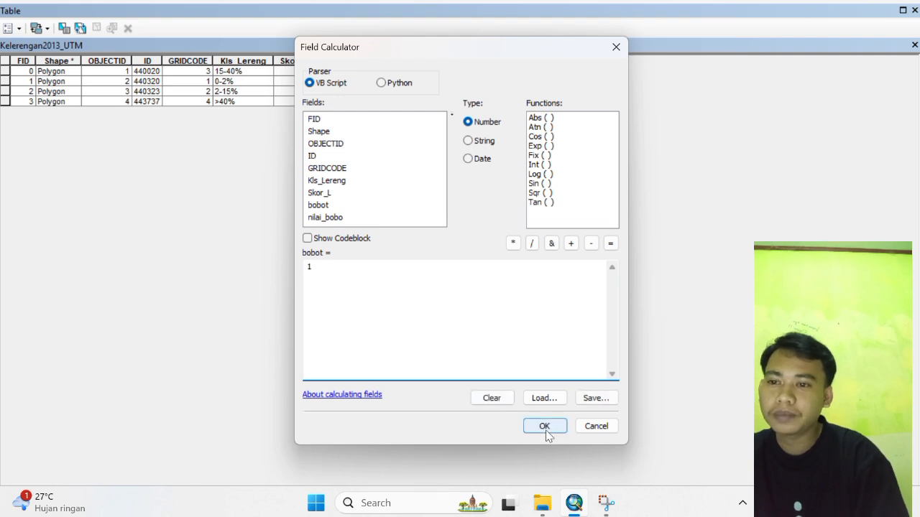
pyautogui.click(545, 427)
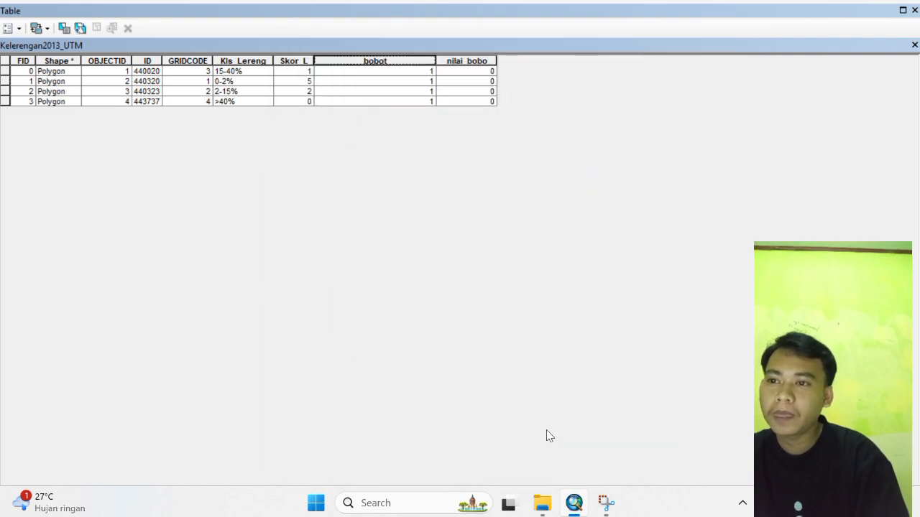
# Calculate the nilai_bobo field of Kelerengan2013_UTM as [Skor_L] * [bobot] and close the attribute table.
pyautogui.rightClick(459, 63)
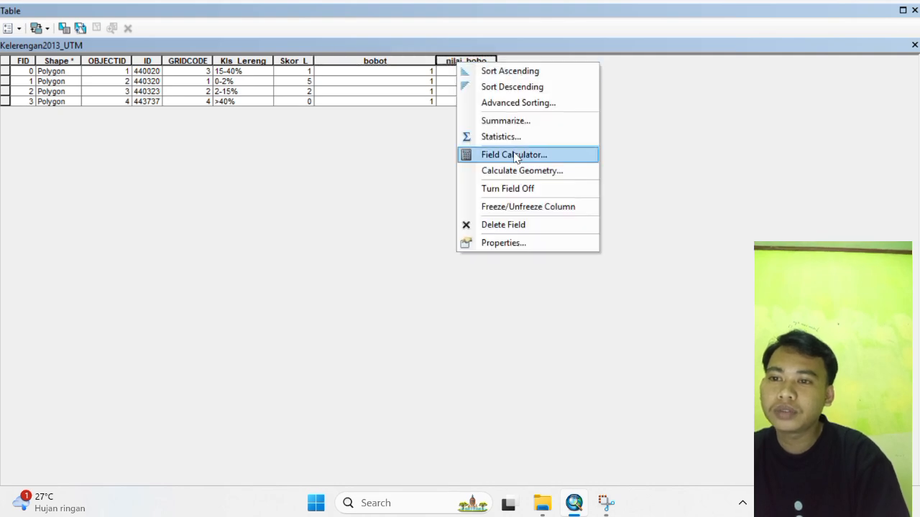
pyautogui.click(517, 161)
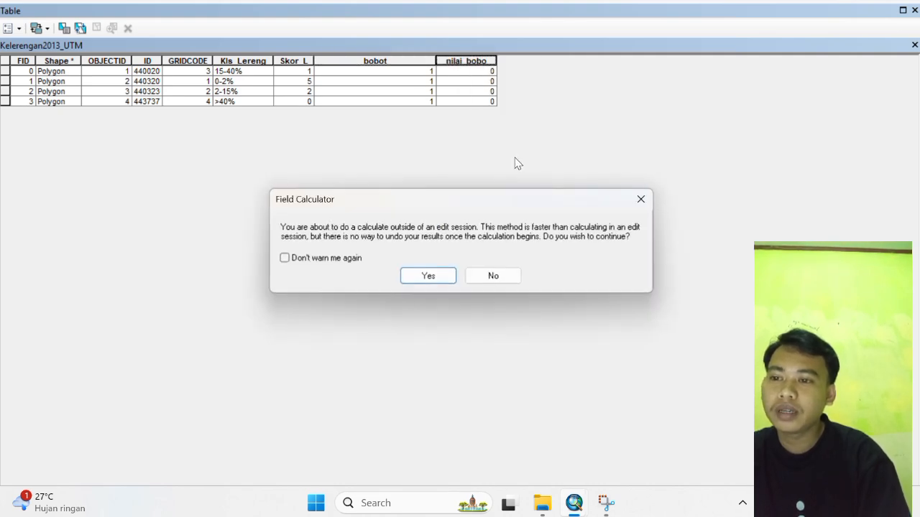
pyautogui.click(433, 277)
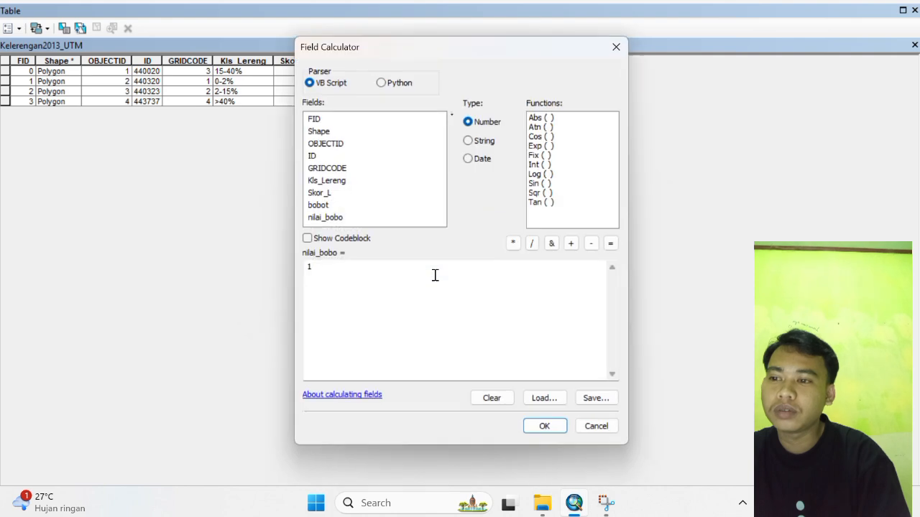
pyautogui.click(324, 267)
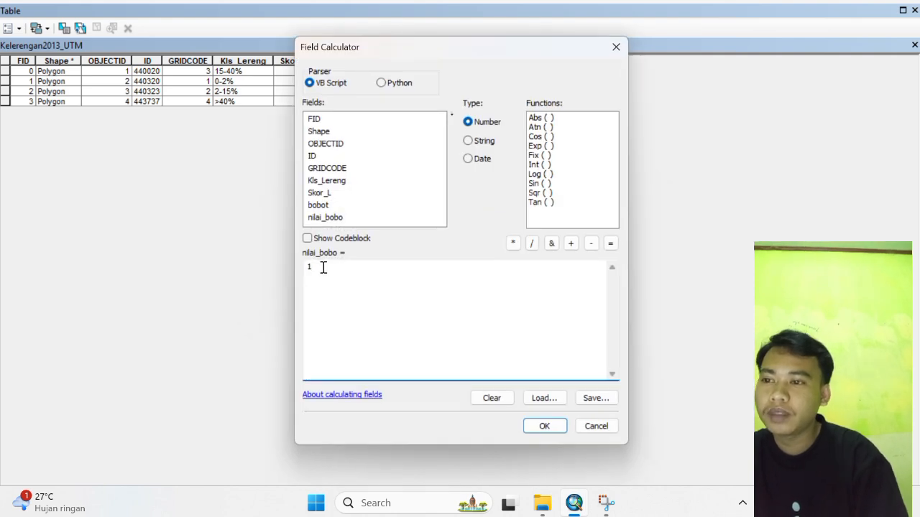
pyautogui.press('BackSpace')
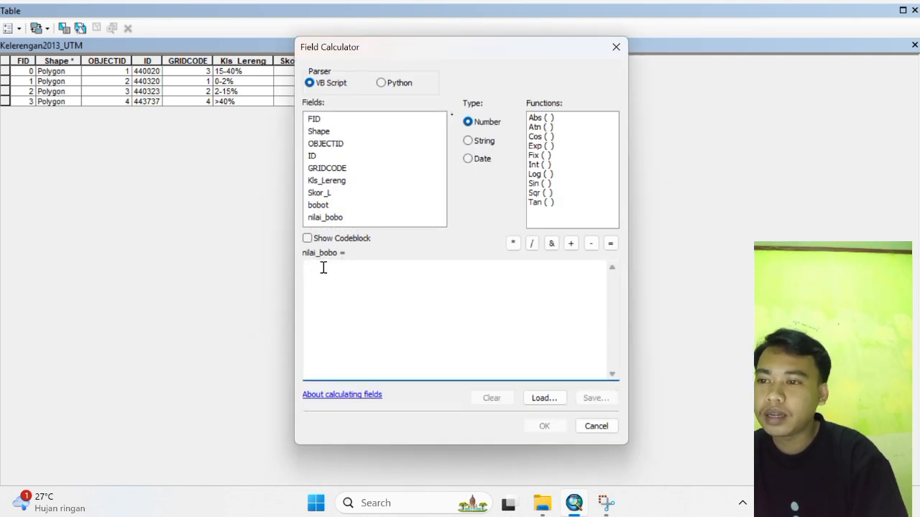
pyautogui.doubleClick(319, 193)
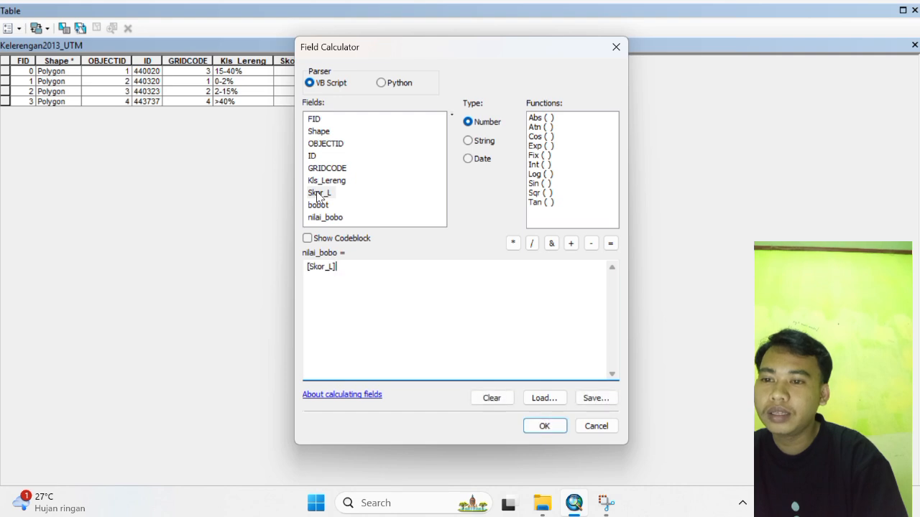
pyautogui.click(513, 243)
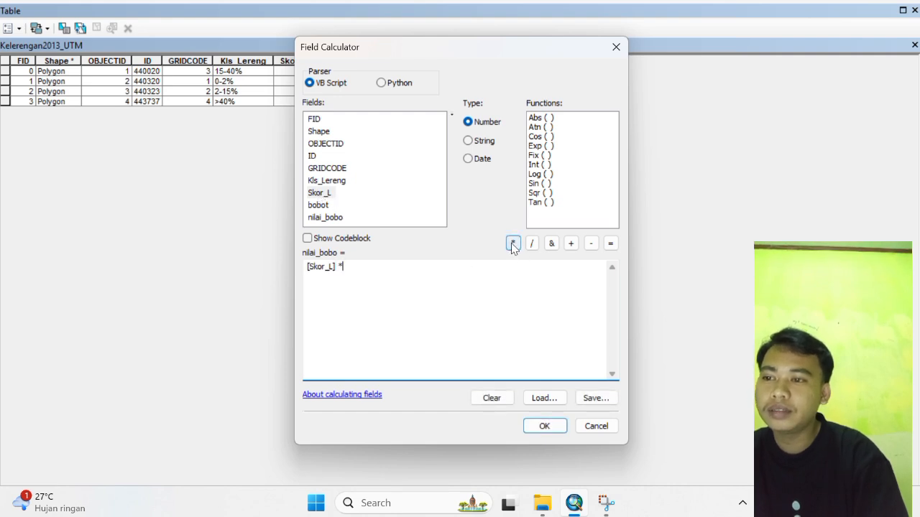
pyautogui.doubleClick(323, 206)
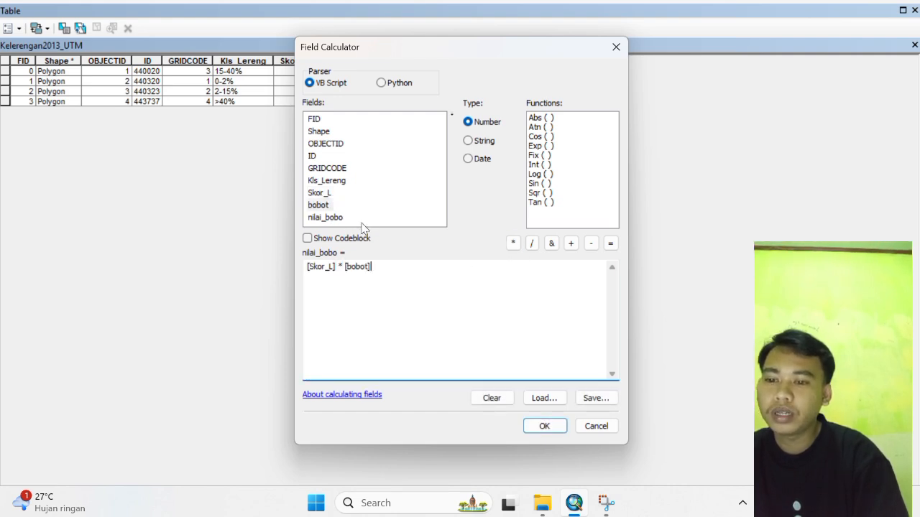
pyautogui.click(544, 426)
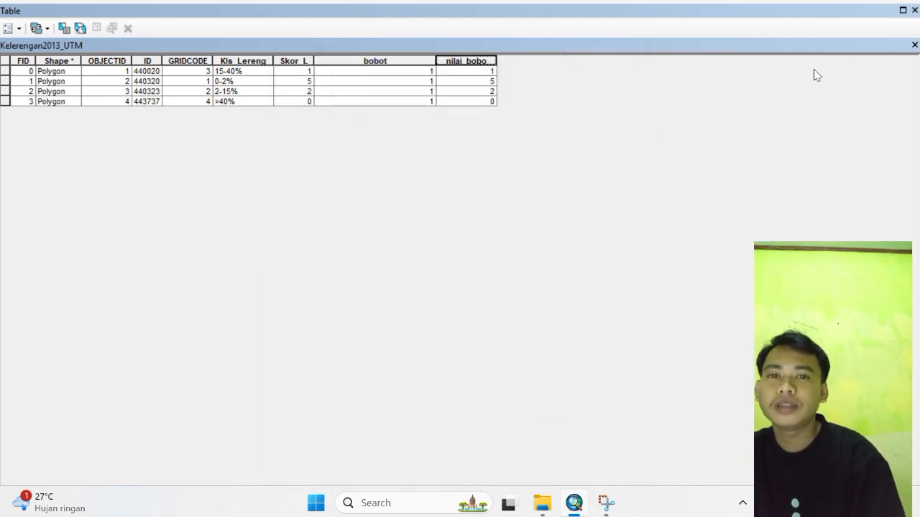
pyautogui.click(913, 44)
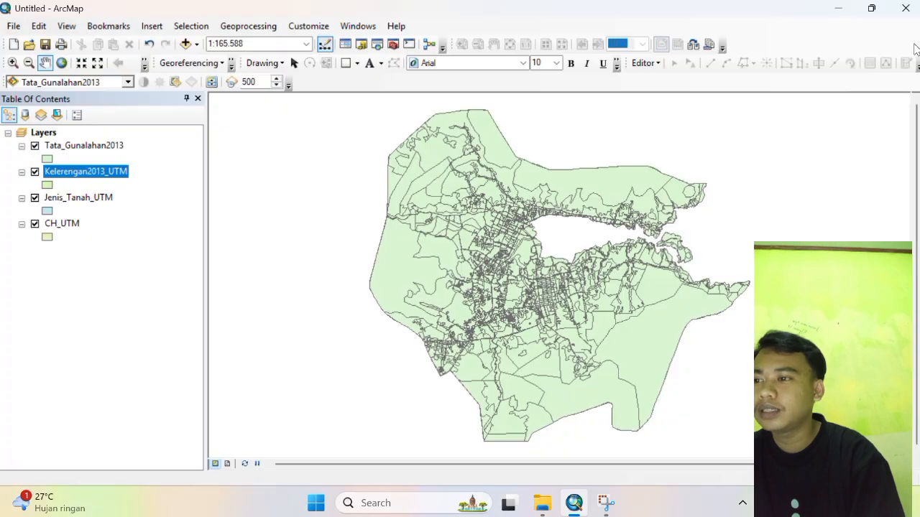
# Open the Jenis_Tanah_UTM attribute table and add a field named bobot of type Double.
pyautogui.rightClick(70, 201)
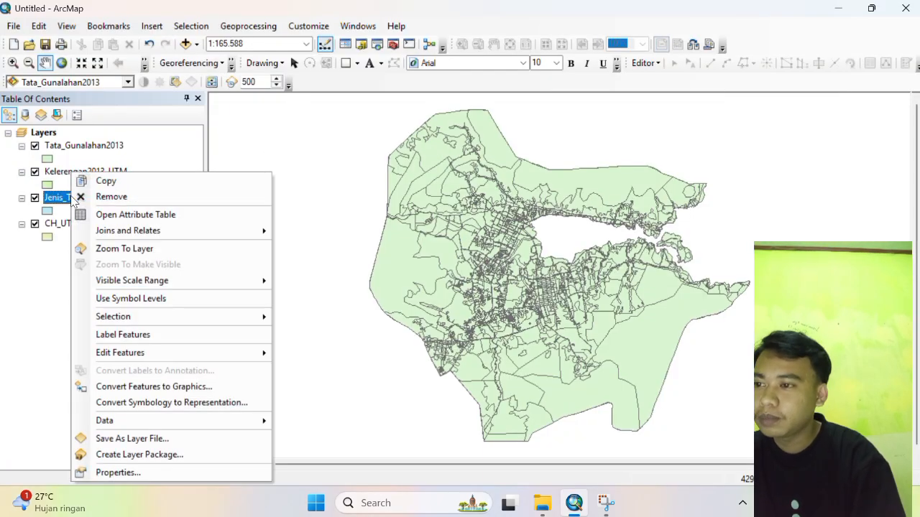
pyautogui.click(122, 215)
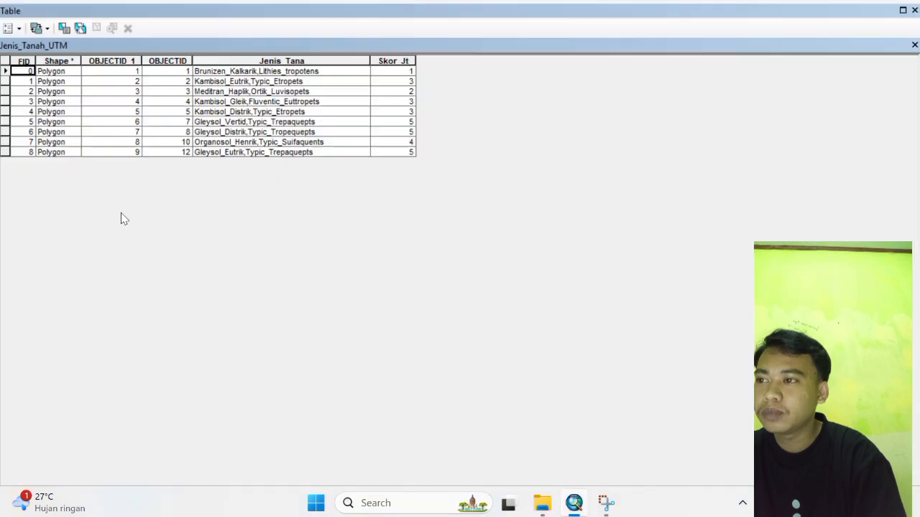
pyautogui.click(19, 30)
pyautogui.click(51, 128)
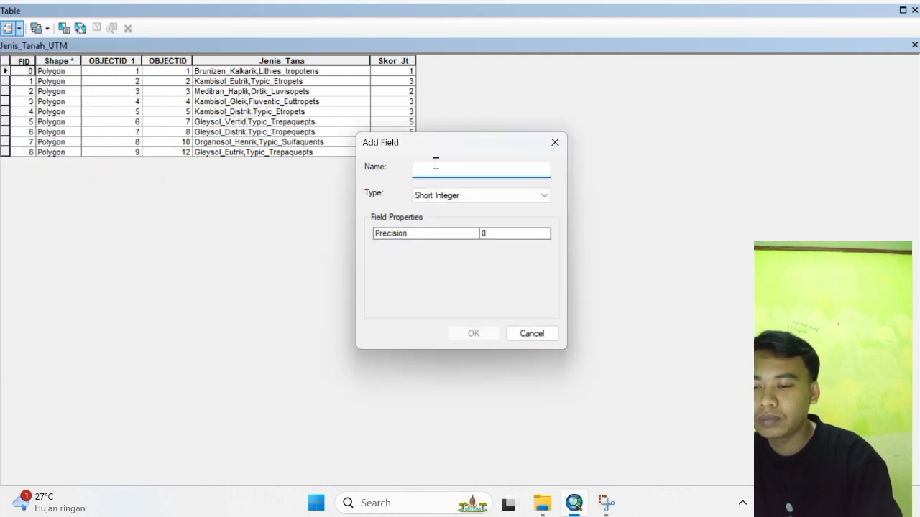
pyautogui.write('boo')
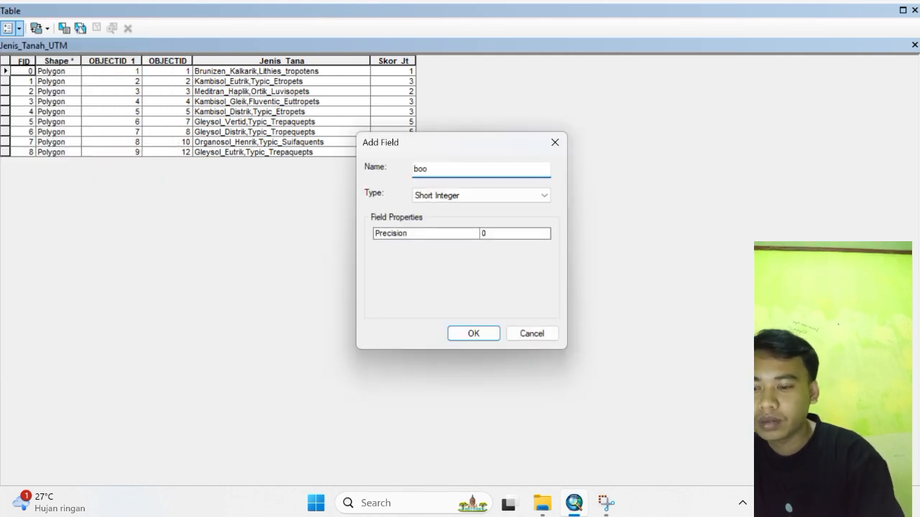
pyautogui.write('ot')
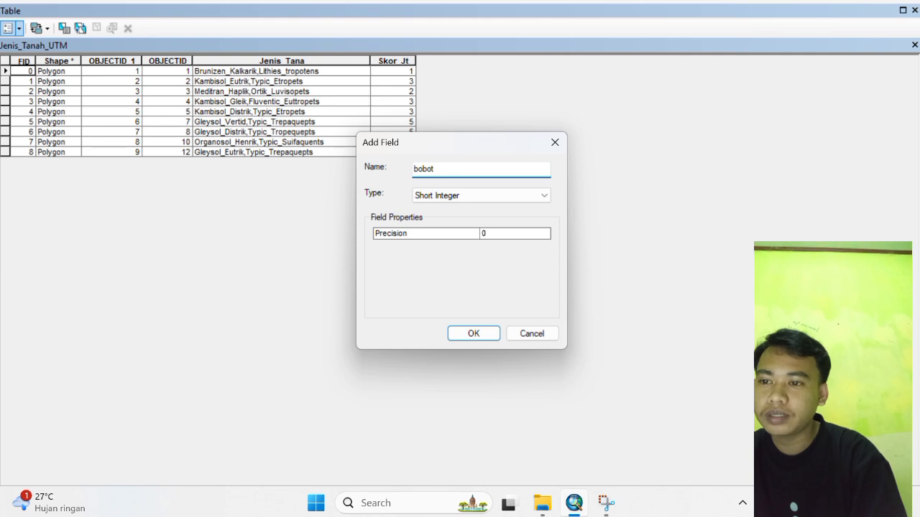
pyautogui.click(453, 196)
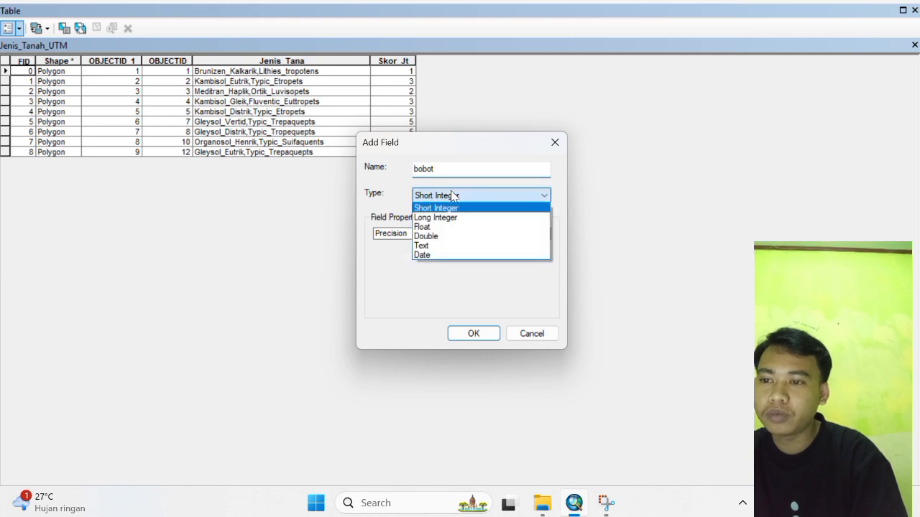
pyautogui.click(446, 237)
pyautogui.click(472, 335)
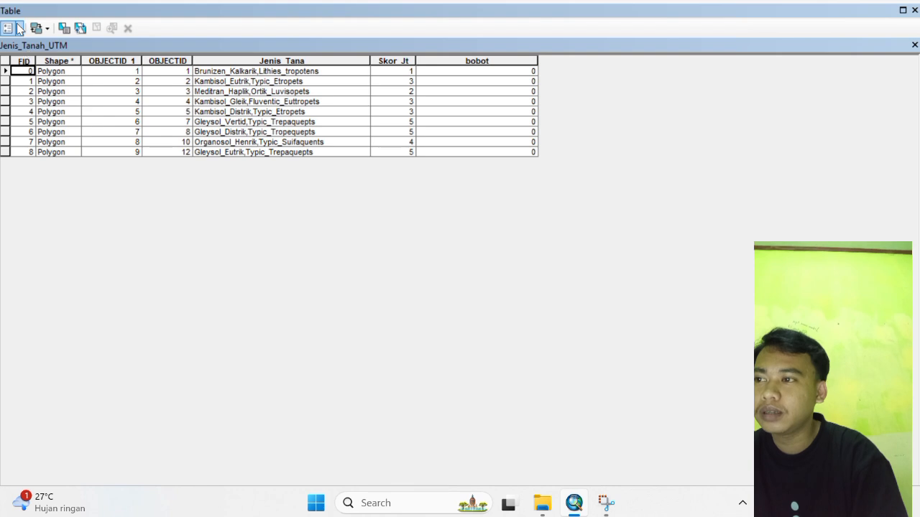
# Add a Double field named nilai bobot to the Jenis_Tanah_UTM table, accepting the automatic rename to nilai_bobo.
pyautogui.click(9, 28)
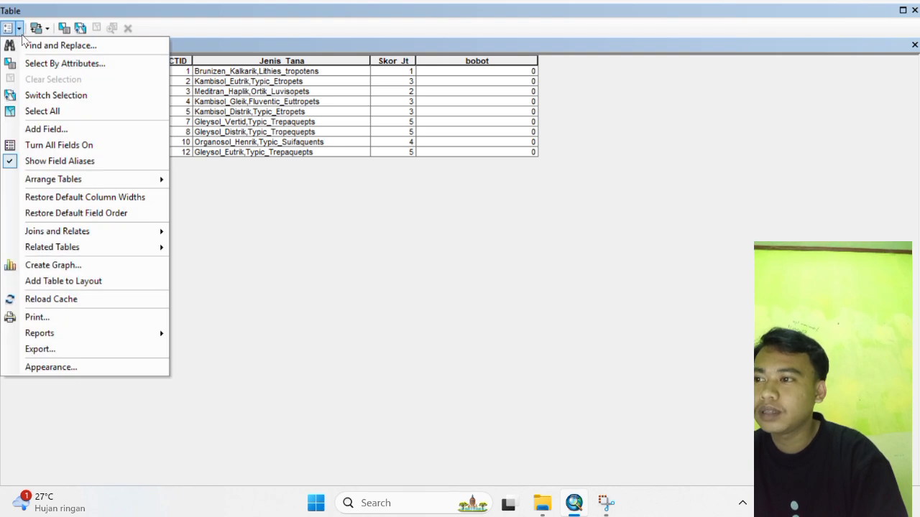
pyautogui.click(46, 129)
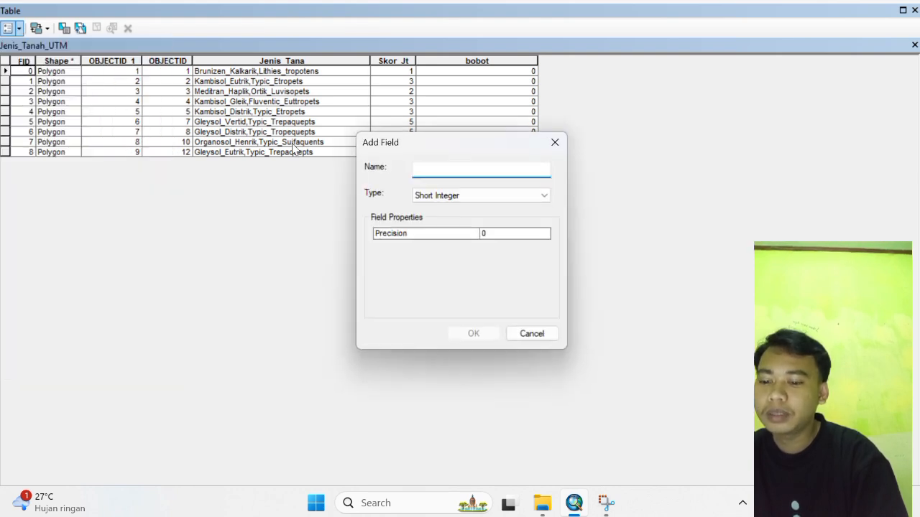
pyautogui.write('nil')
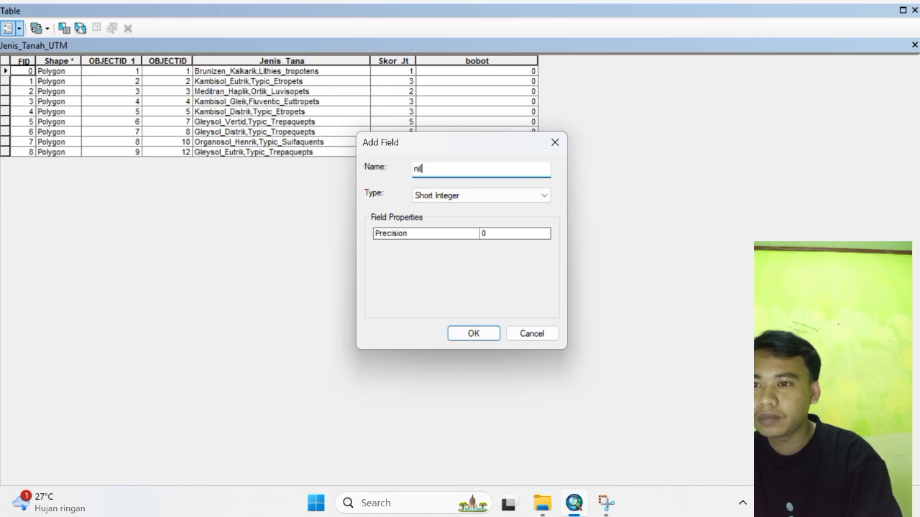
pyautogui.write('ai')
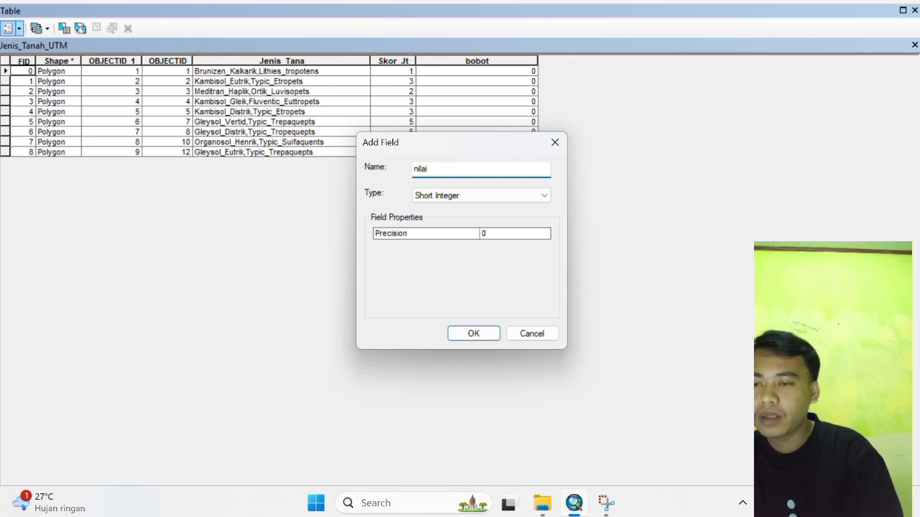
pyautogui.write(' bobot')
pyautogui.click(464, 195)
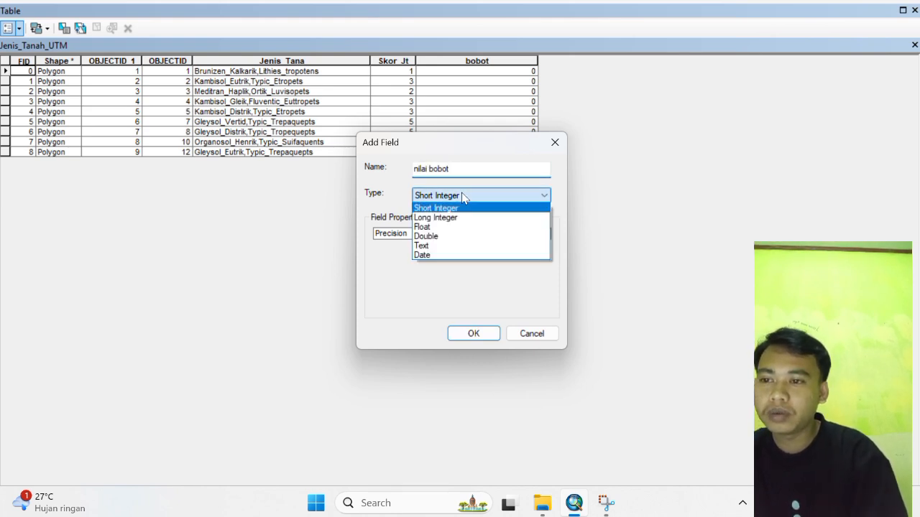
pyautogui.click(450, 241)
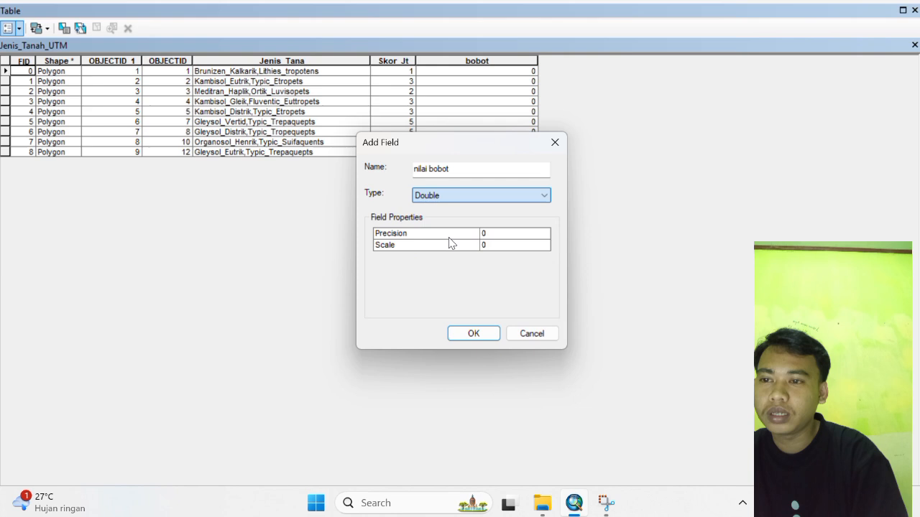
pyautogui.click(482, 333)
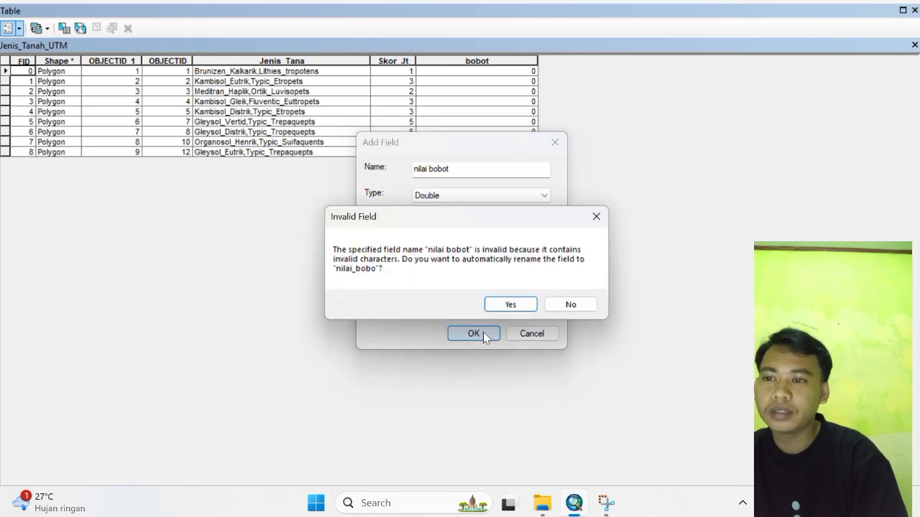
pyautogui.click(509, 304)
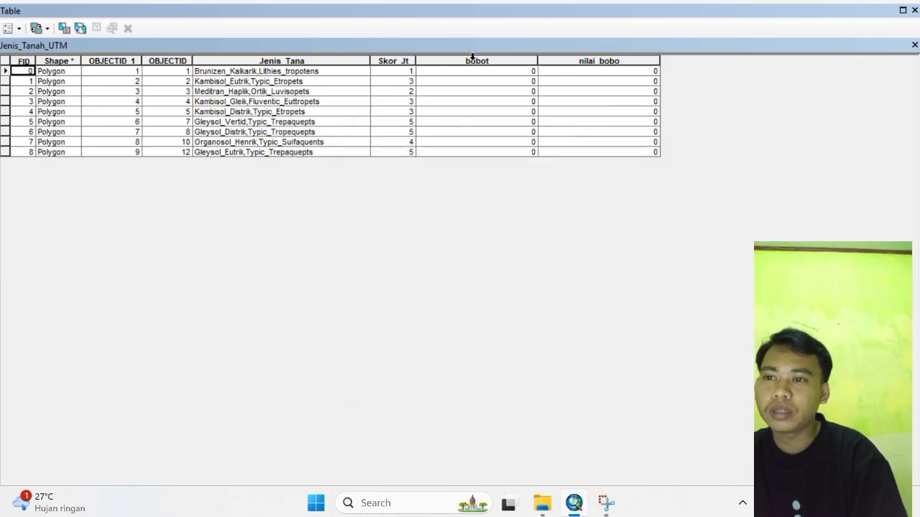
# Use the Field Calculator to set the bobot field of Jenis_Tanah_UTM to 1 for all records.
pyautogui.rightClick(471, 62)
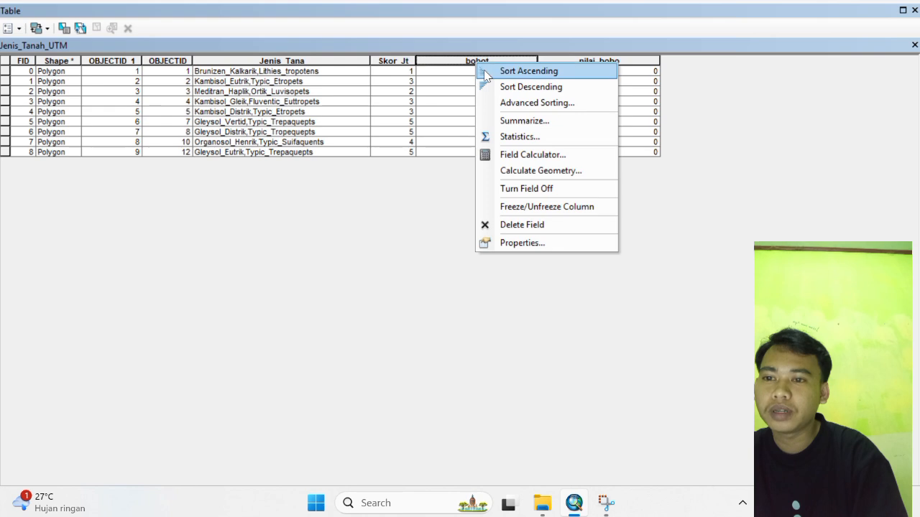
pyautogui.click(536, 156)
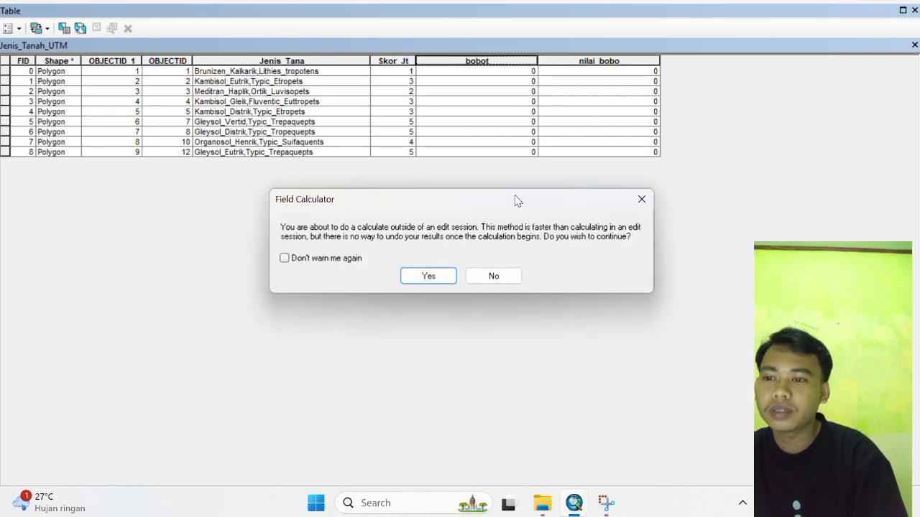
pyautogui.click(425, 275)
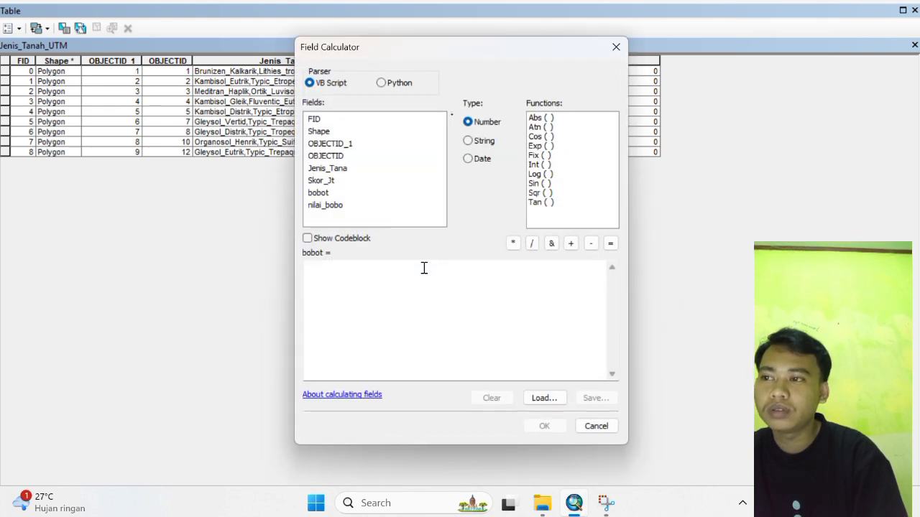
pyautogui.click(319, 263)
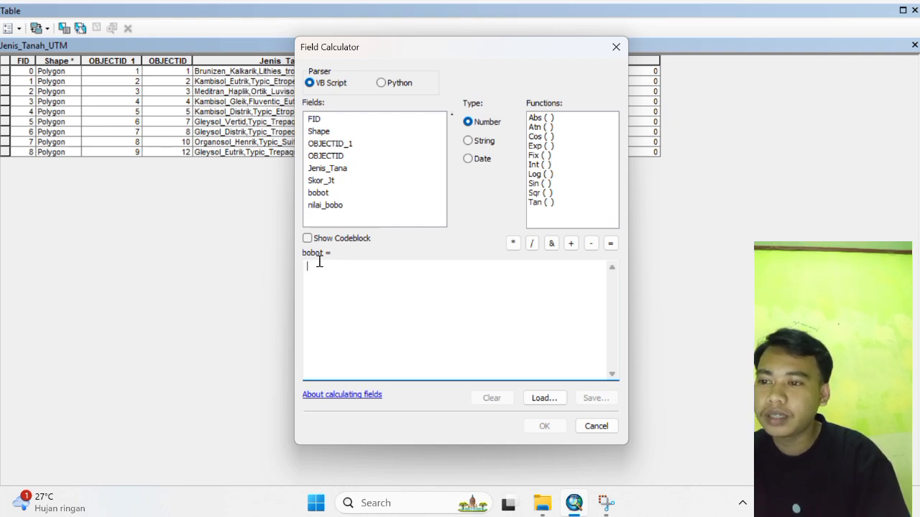
pyautogui.write('1')
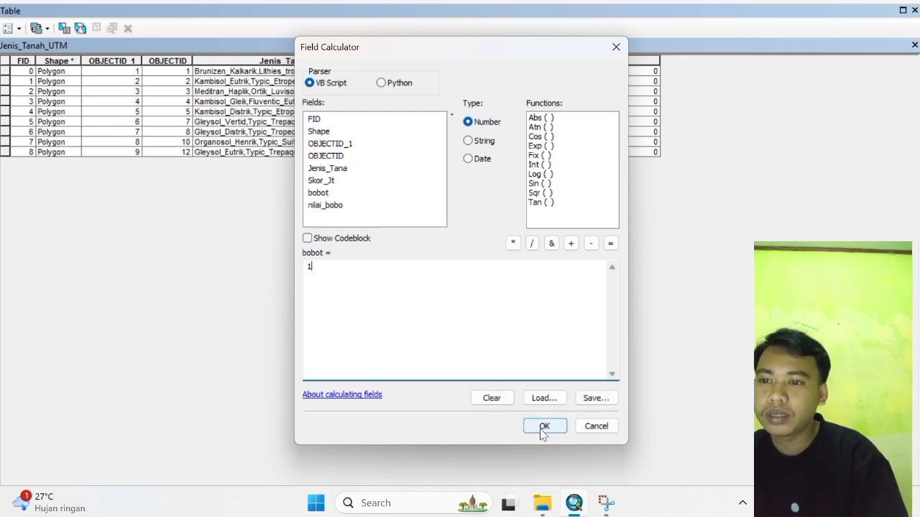
pyautogui.click(543, 427)
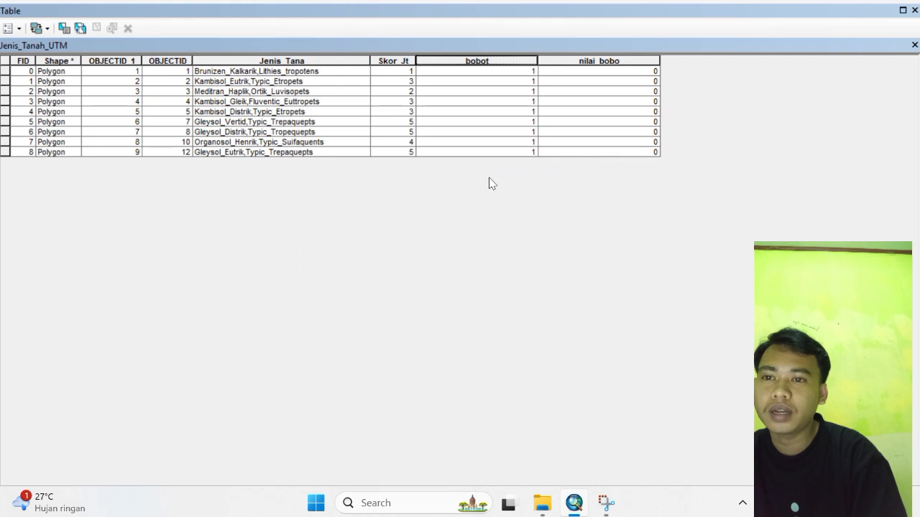
# Calculate the nilai_bobo field of Jenis_Tanah_UTM as [Skor_Jt] * [bobot] and close the attribute table.
pyautogui.click(588, 61)
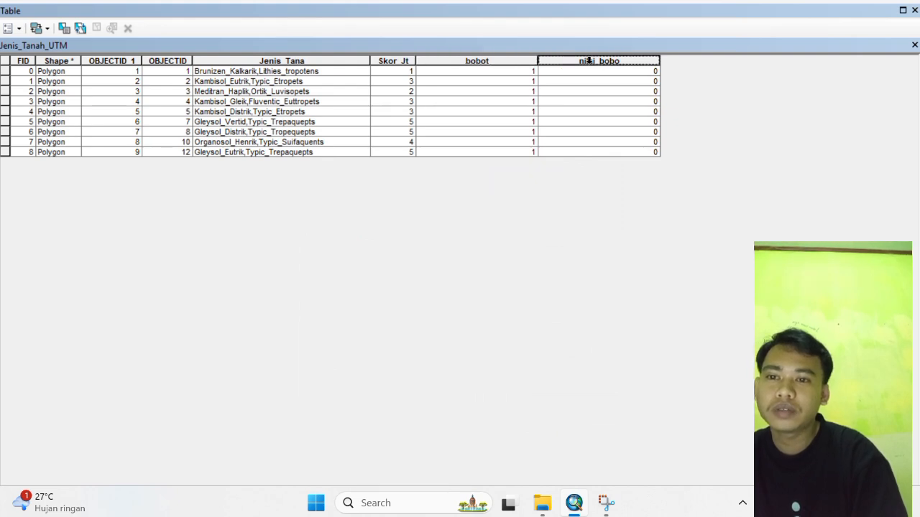
pyautogui.rightClick(588, 61)
pyautogui.click(641, 154)
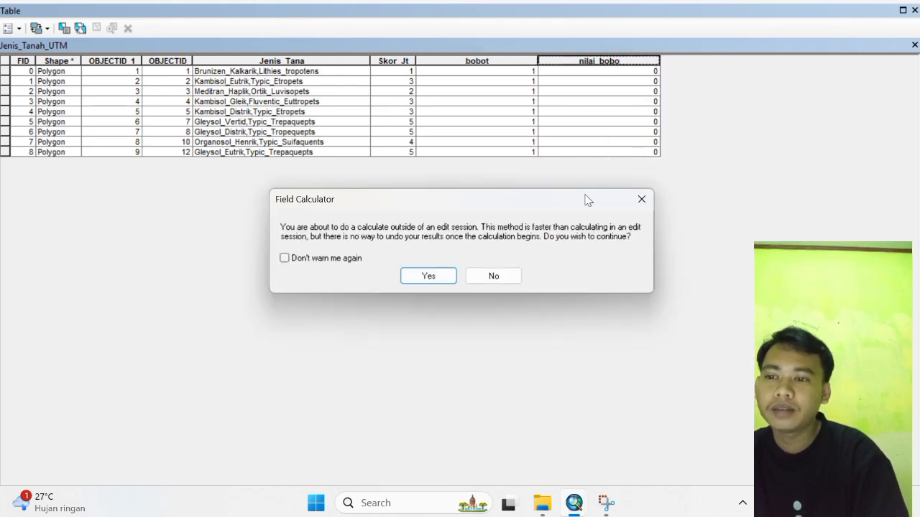
pyautogui.click(442, 276)
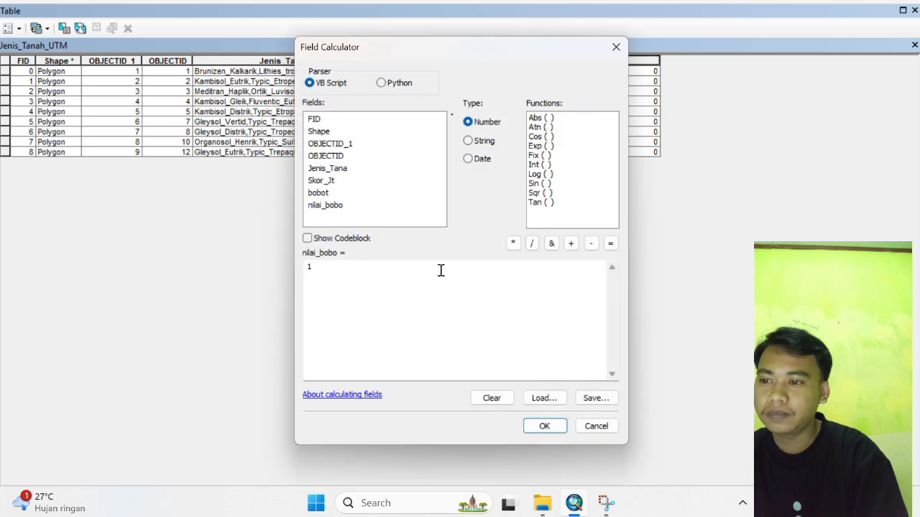
pyautogui.click(323, 267)
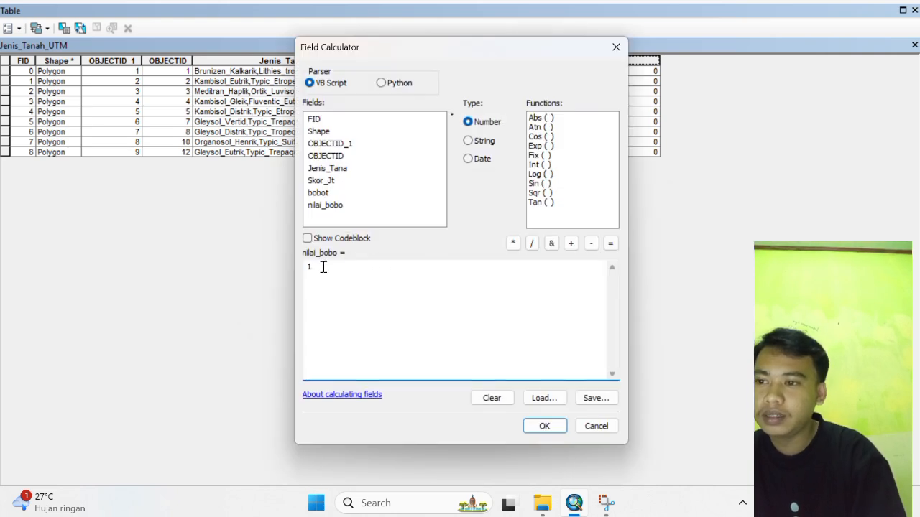
pyautogui.press('BackSpace')
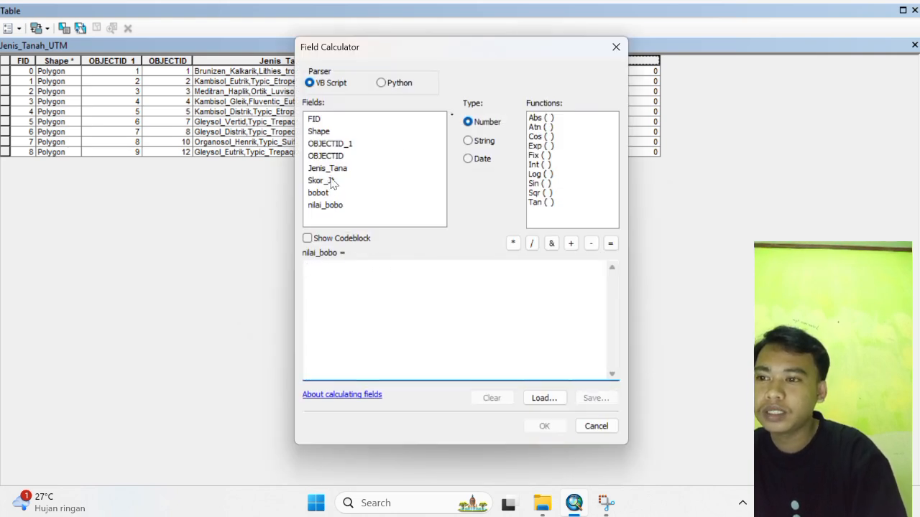
pyautogui.doubleClick(331, 180)
pyautogui.click(514, 243)
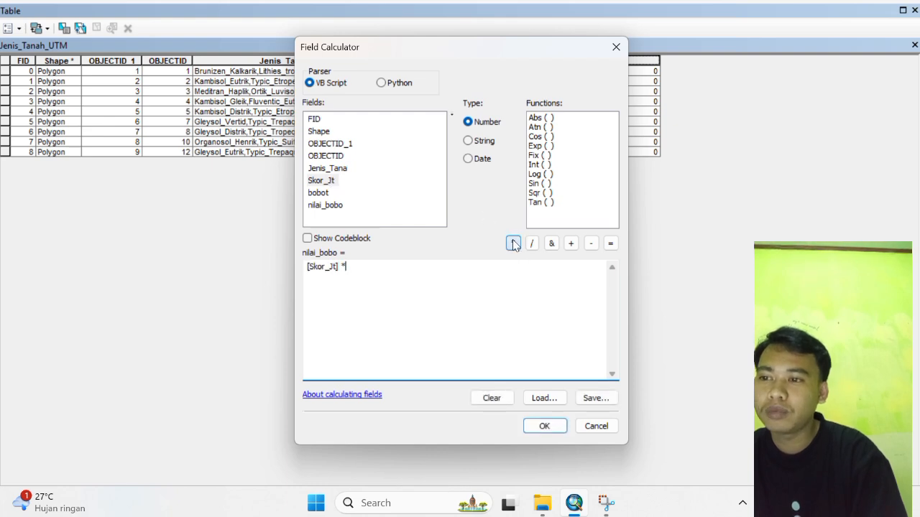
pyautogui.doubleClick(318, 193)
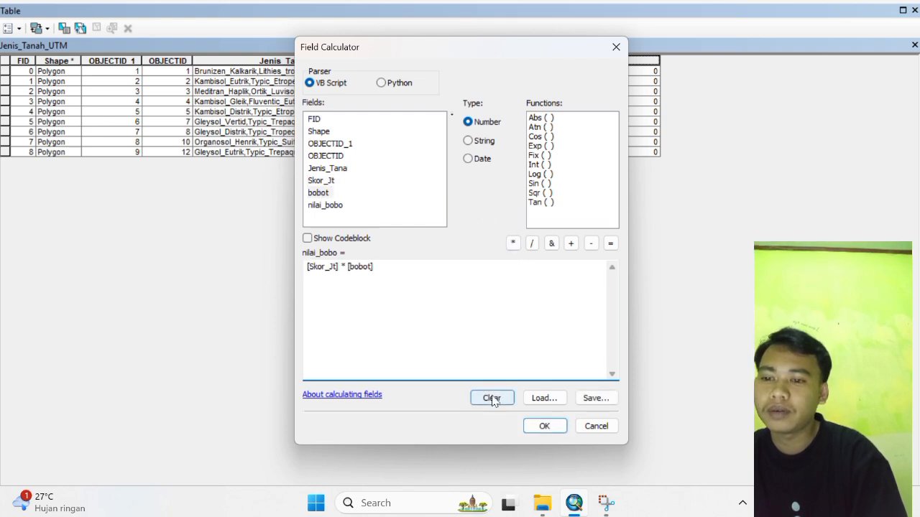
pyautogui.click(548, 427)
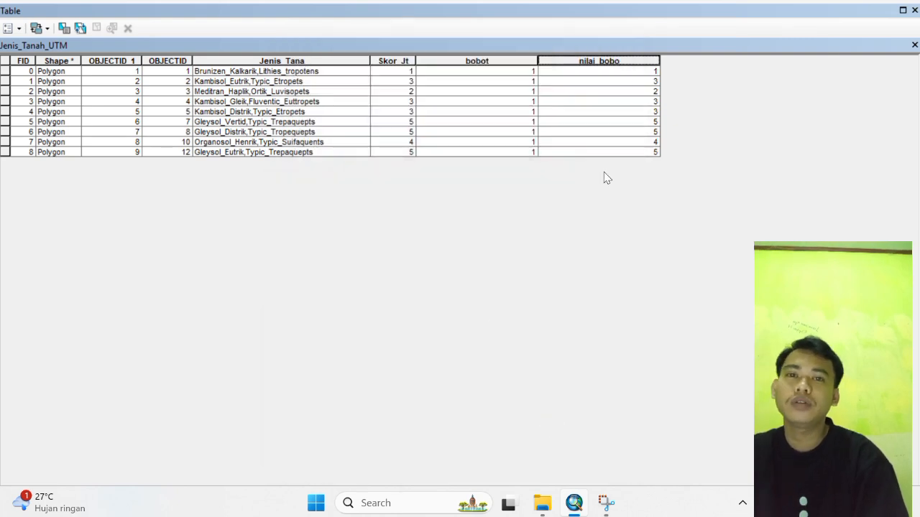
pyautogui.click(915, 45)
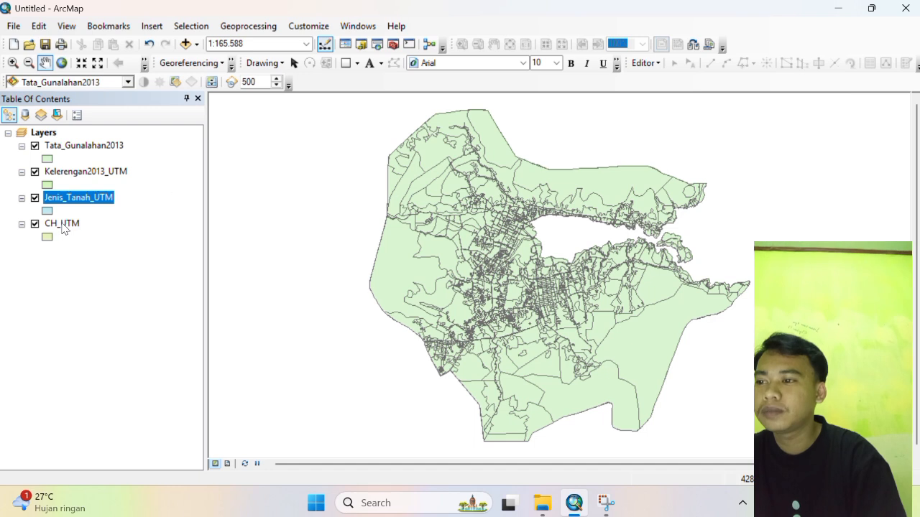
# Open the CH_UTM attribute table and add a field named bobot of type Double.
pyautogui.rightClick(62, 227)
pyautogui.click(111, 218)
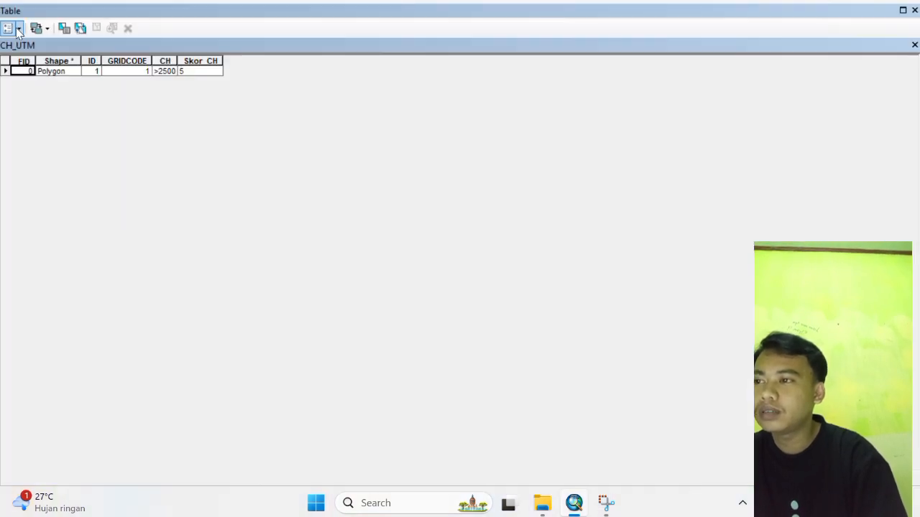
pyautogui.click(18, 29)
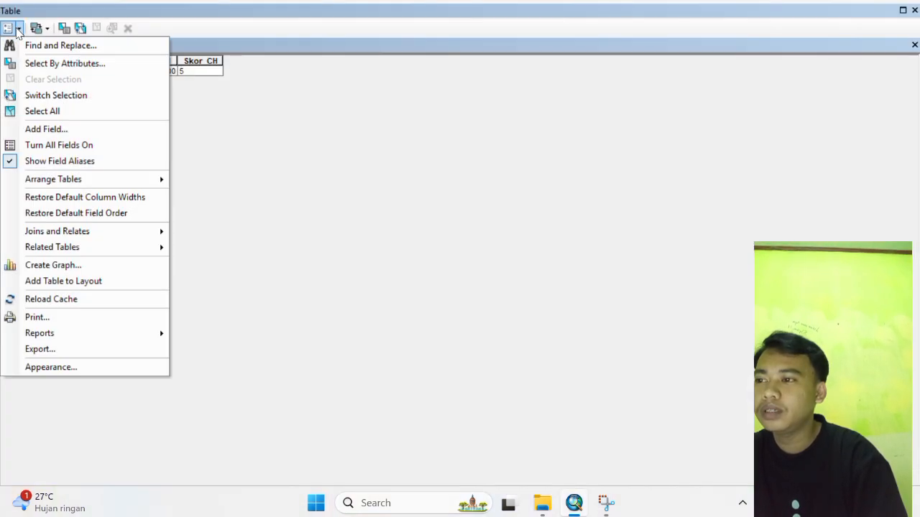
pyautogui.click(46, 130)
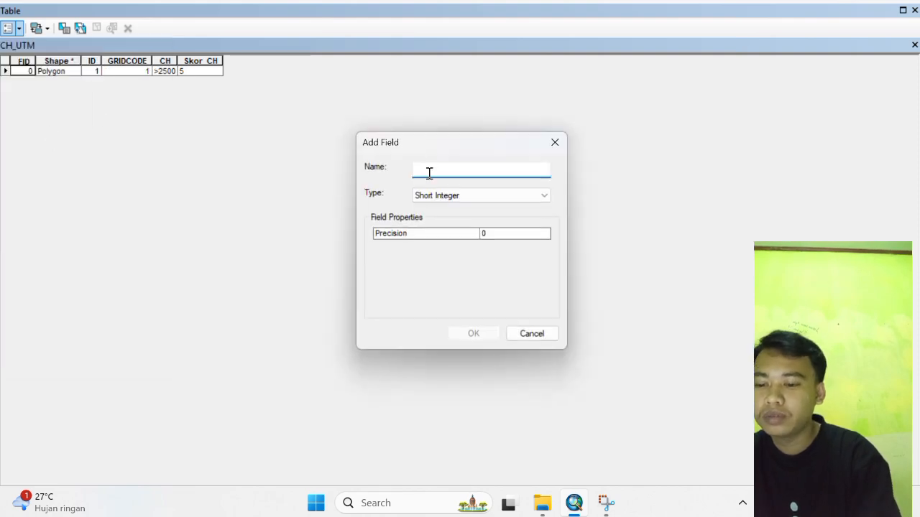
pyautogui.write('bobot')
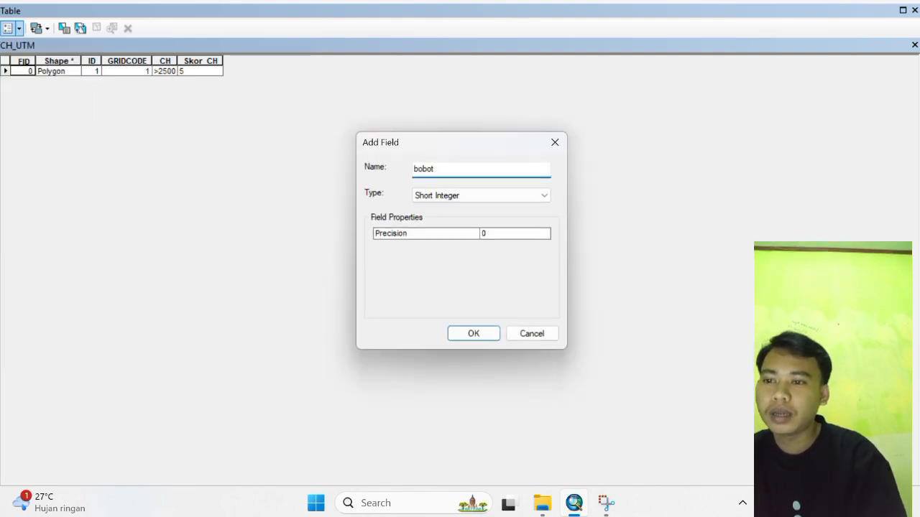
pyautogui.click(456, 197)
pyautogui.click(448, 240)
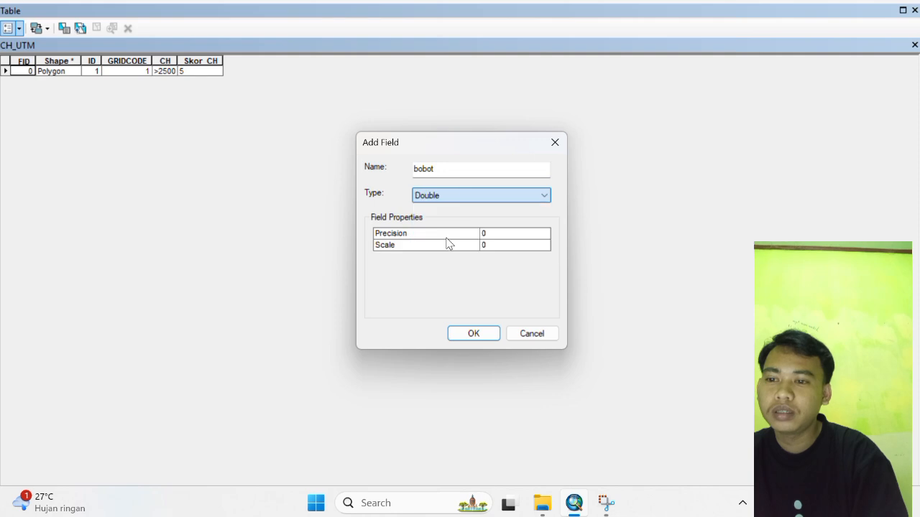
pyautogui.click(475, 334)
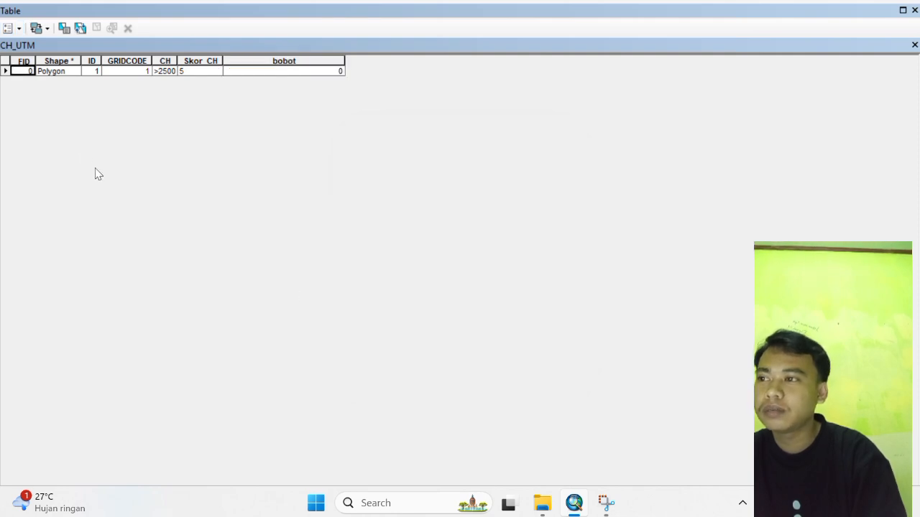
# Add a Double field named nilai bobot to the CH_UTM table, accepting the automatic rename to nilai_bobo.
pyautogui.click(10, 28)
pyautogui.click(54, 127)
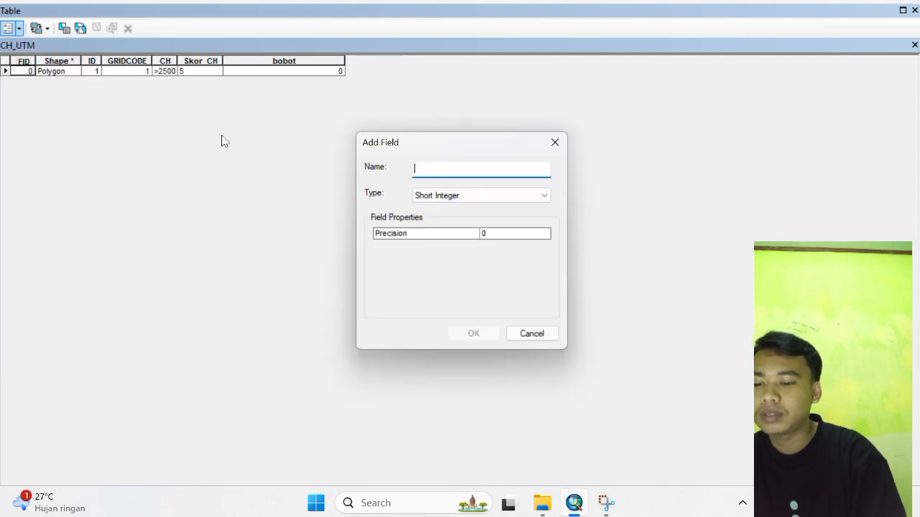
pyautogui.write('ni')
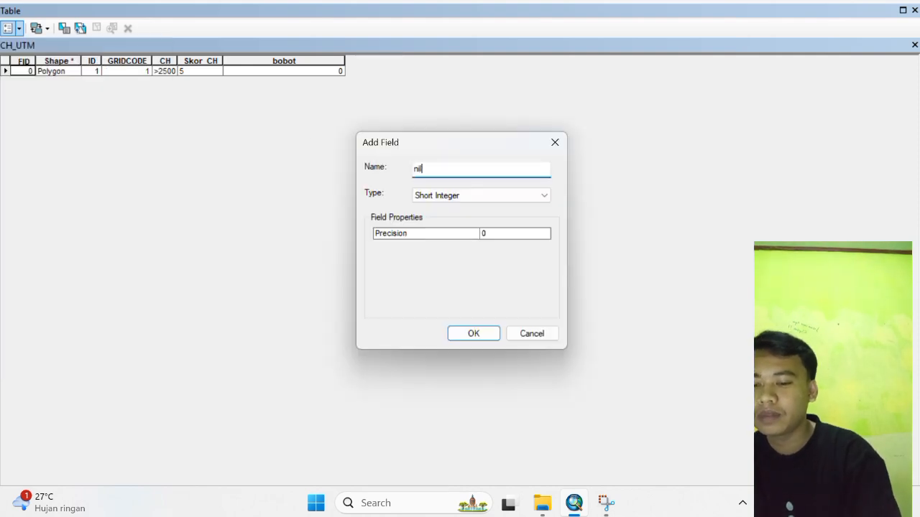
pyautogui.write('lai bobot')
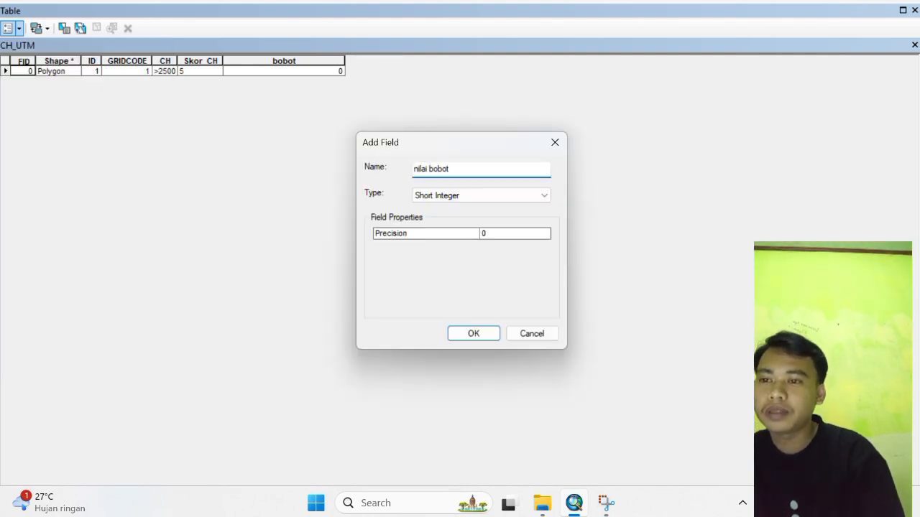
pyautogui.click(462, 199)
pyautogui.click(454, 237)
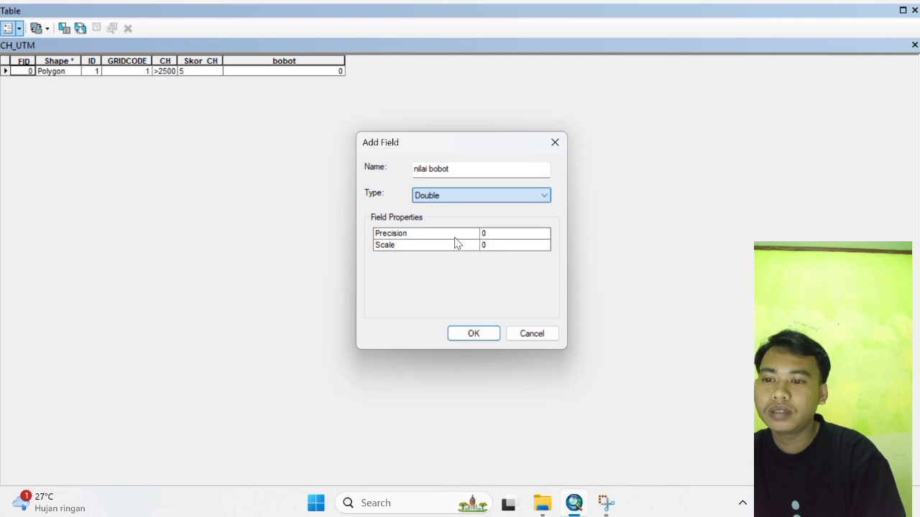
pyautogui.click(475, 333)
pyautogui.click(511, 305)
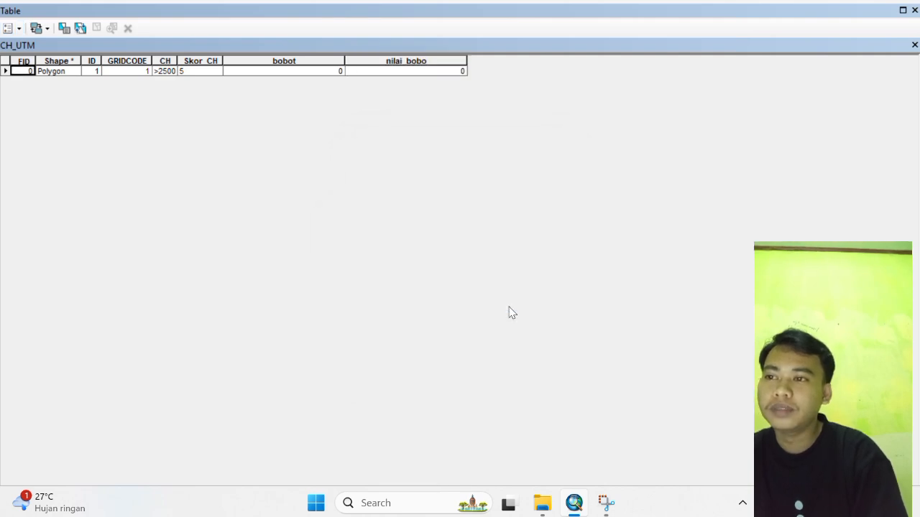
# Use the Field Calculator to set the bobot field of CH_UTM to 1.5.
pyautogui.rightClick(289, 63)
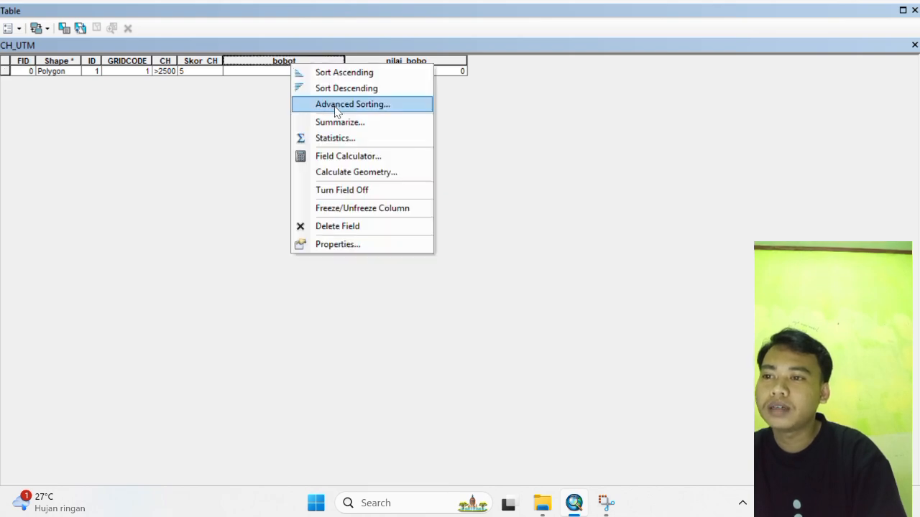
pyautogui.click(327, 155)
pyautogui.click(427, 277)
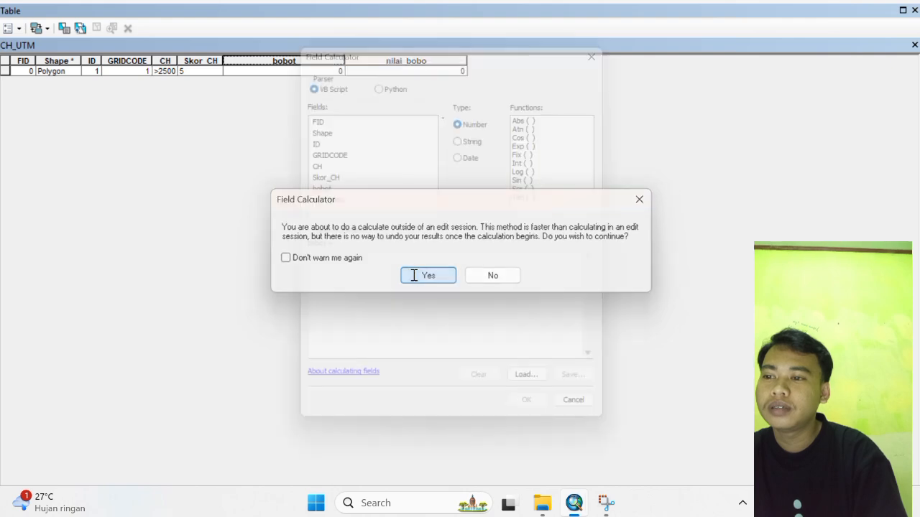
pyautogui.click(308, 263)
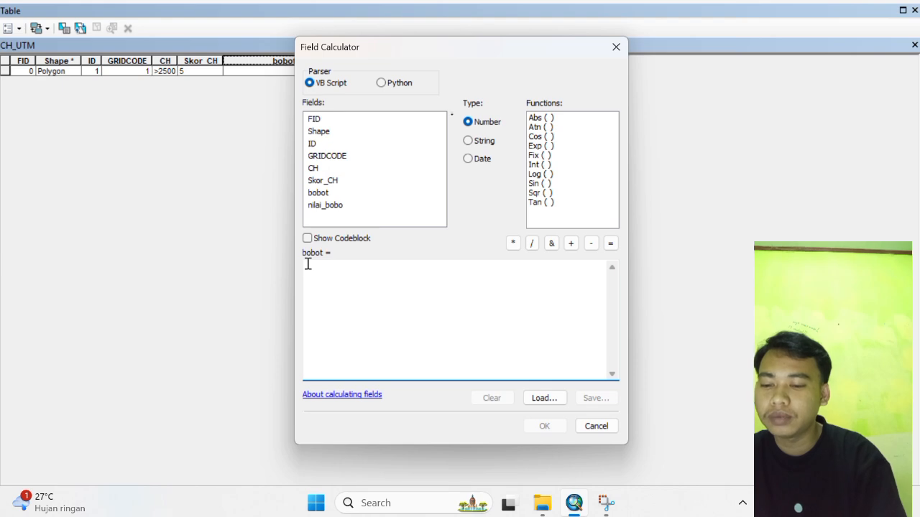
pyautogui.write('1.5')
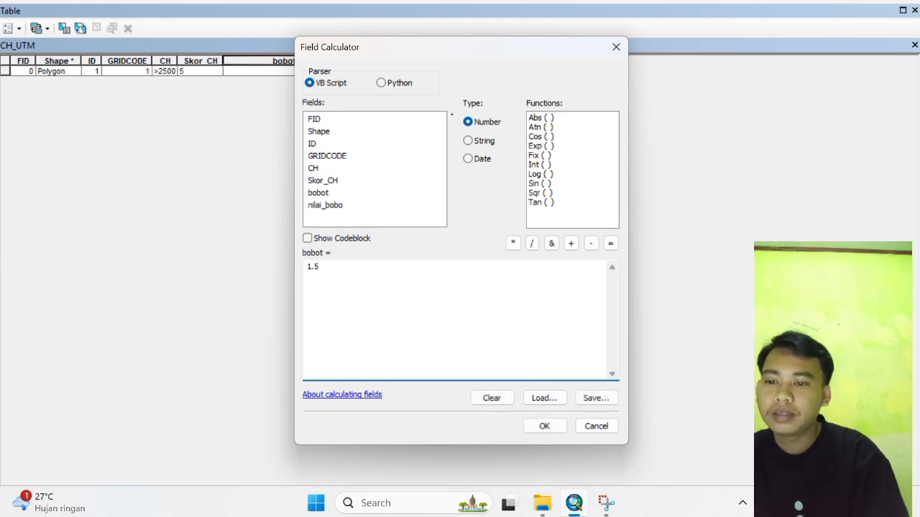
pyautogui.click(544, 426)
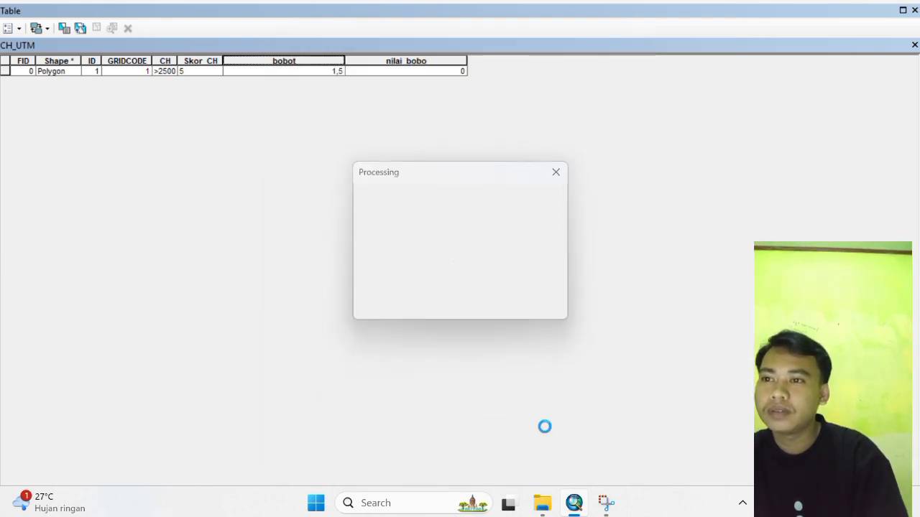
# Calculate the nilai_bobo field of CH_UTM as [Skor_CH] * [bobot] and close the attribute table.
pyautogui.click(400, 62)
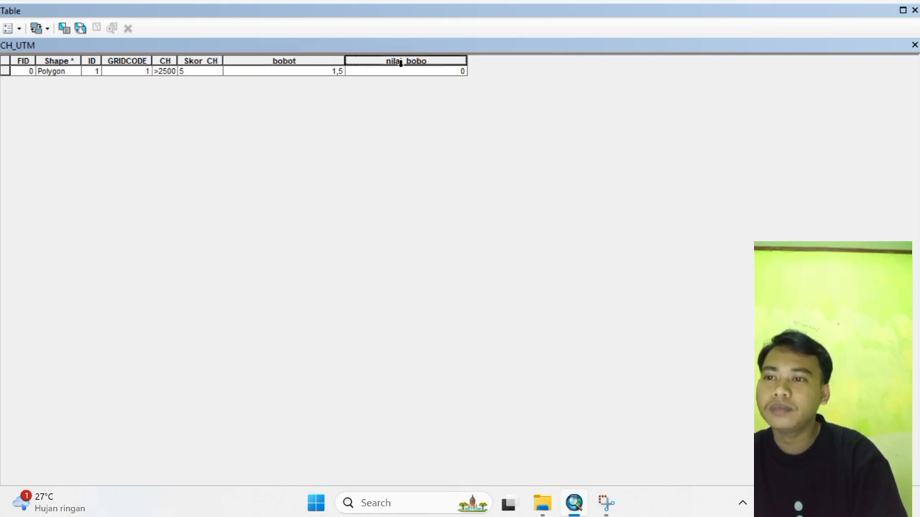
pyautogui.rightClick(406, 63)
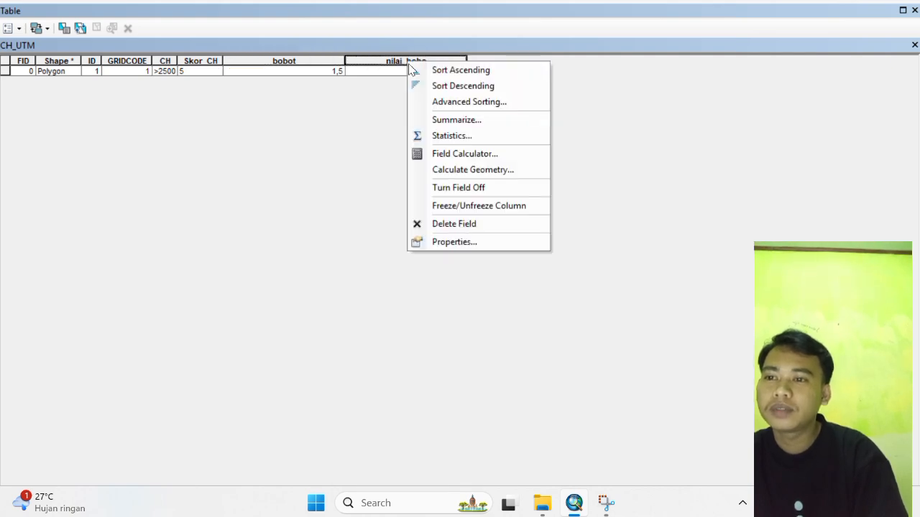
pyautogui.click(462, 157)
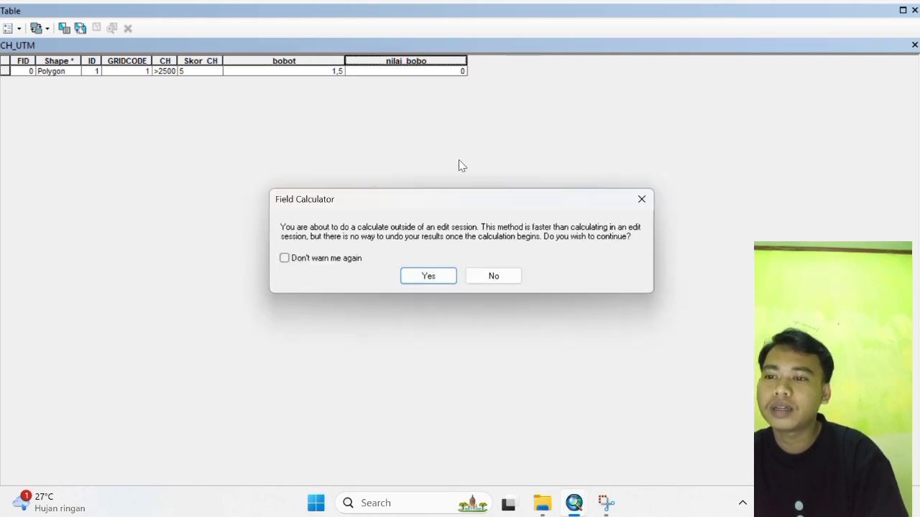
pyautogui.click(441, 272)
pyautogui.click(320, 265)
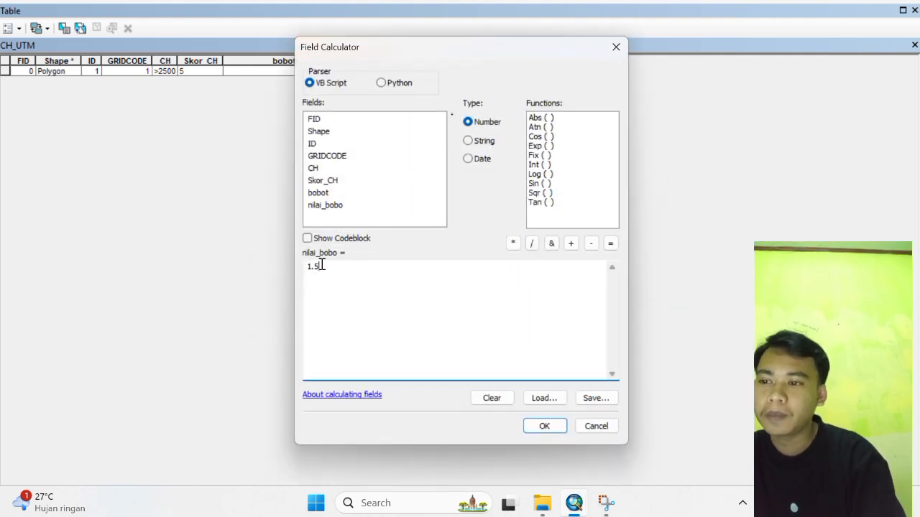
pyautogui.press('BackSpace')
pyautogui.press('BackSpace')
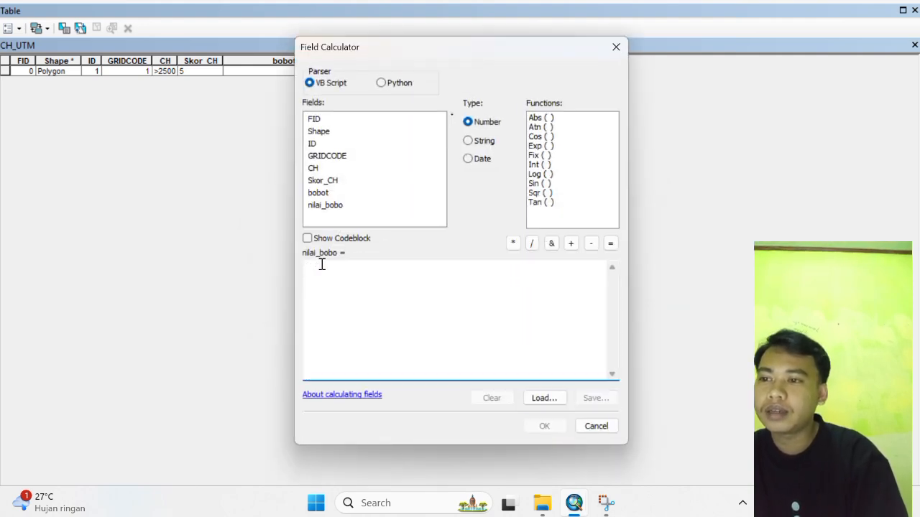
pyautogui.doubleClick(323, 184)
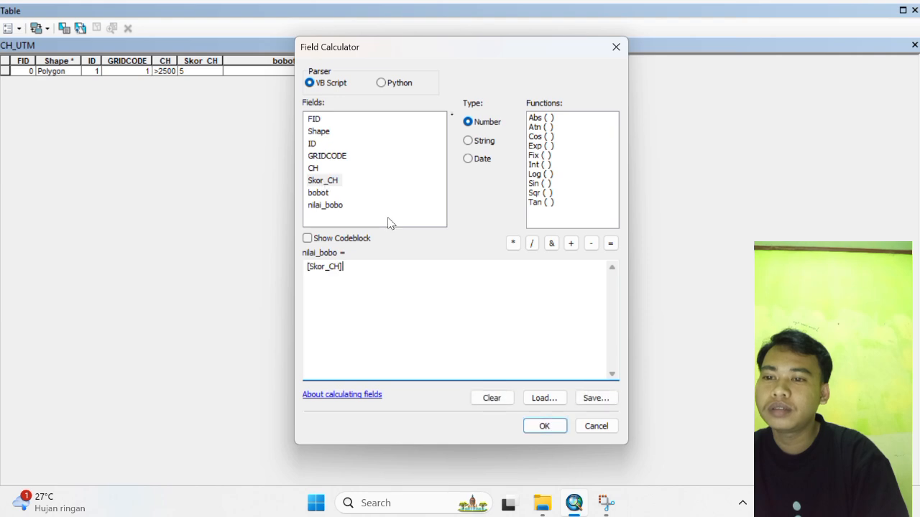
pyautogui.click(513, 243)
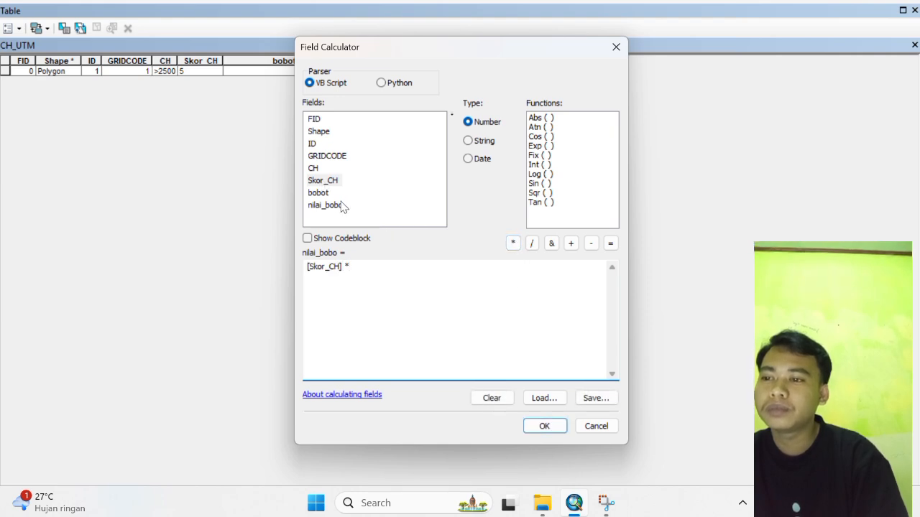
pyautogui.doubleClick(322, 192)
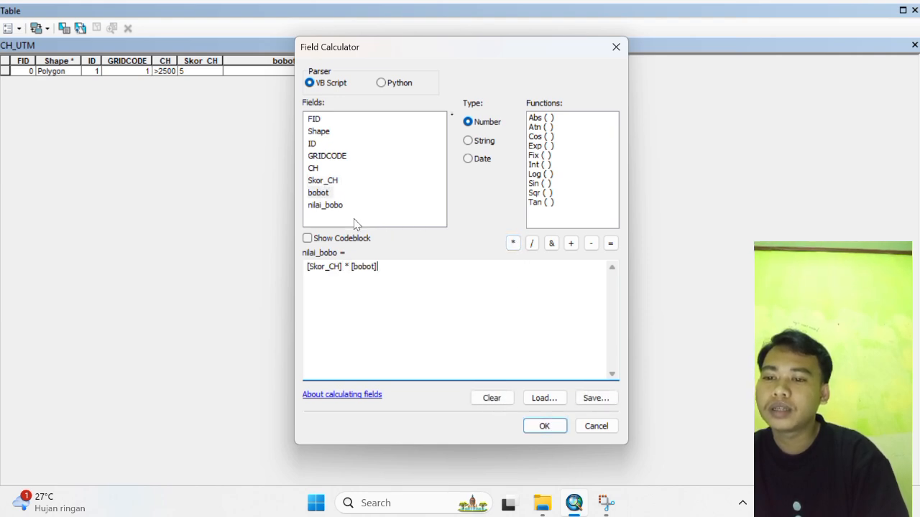
pyautogui.click(544, 426)
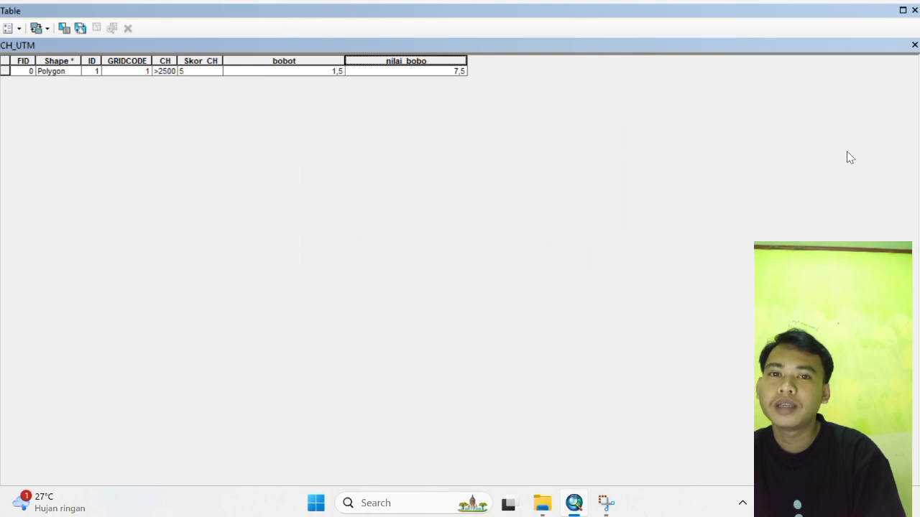
pyautogui.click(914, 46)
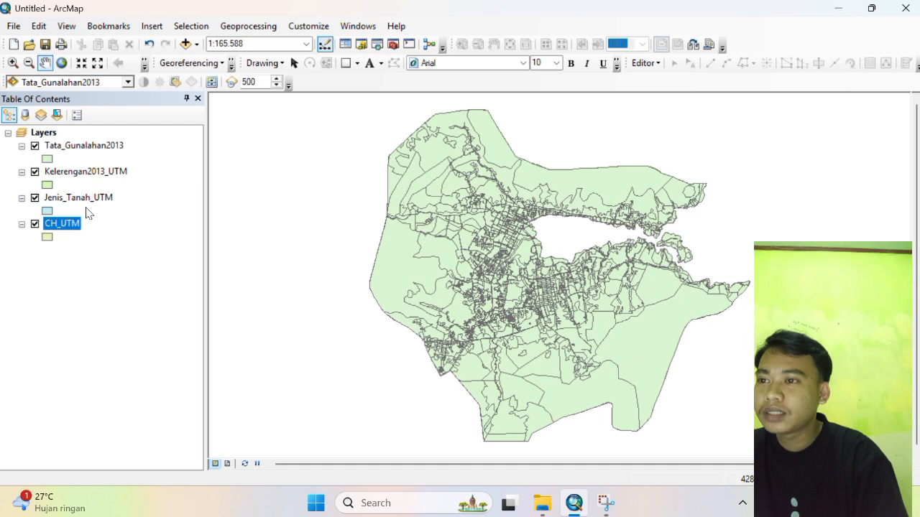
# Union the Tata_Gunalahan2013, Kelerengan2013_UTM, Jenis_Tanah_UTM and CH_UTM layers, keeping the default output and ALL join attributes.
pyautogui.click(248, 33)
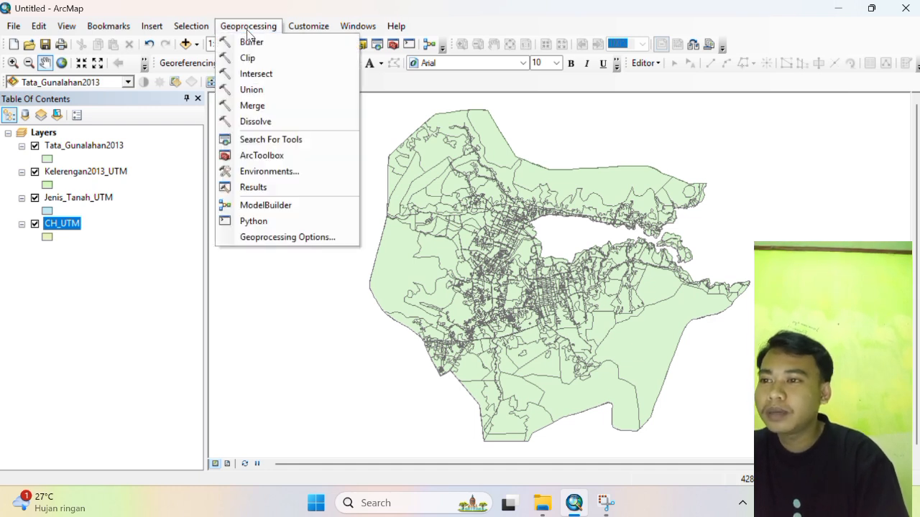
pyautogui.click(252, 90)
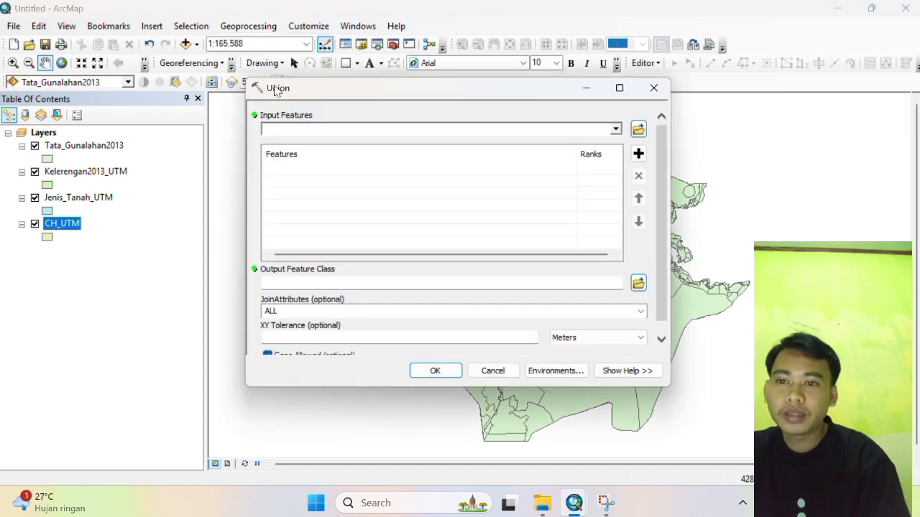
pyautogui.click(615, 130)
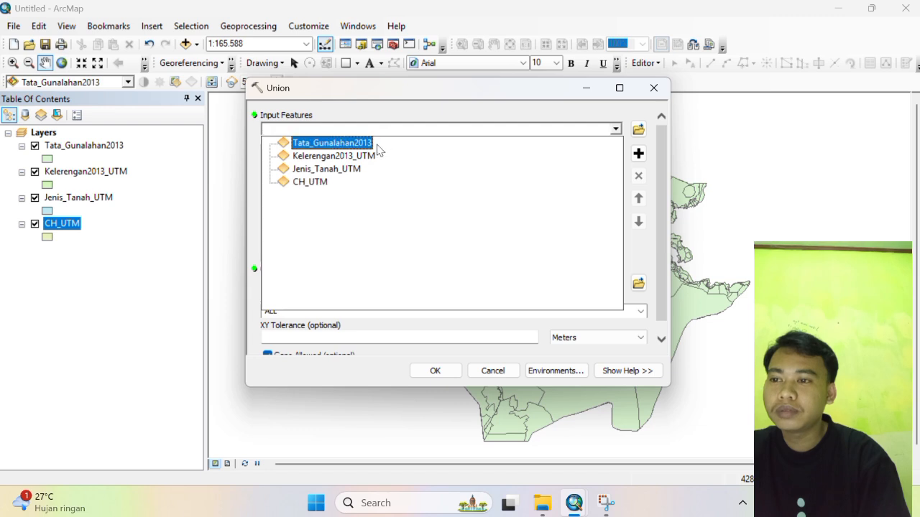
pyautogui.click(361, 143)
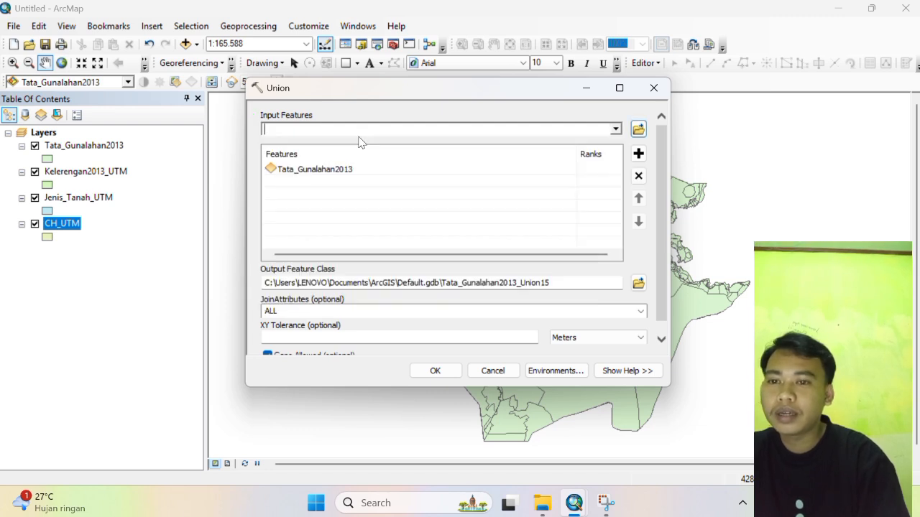
pyautogui.click(615, 130)
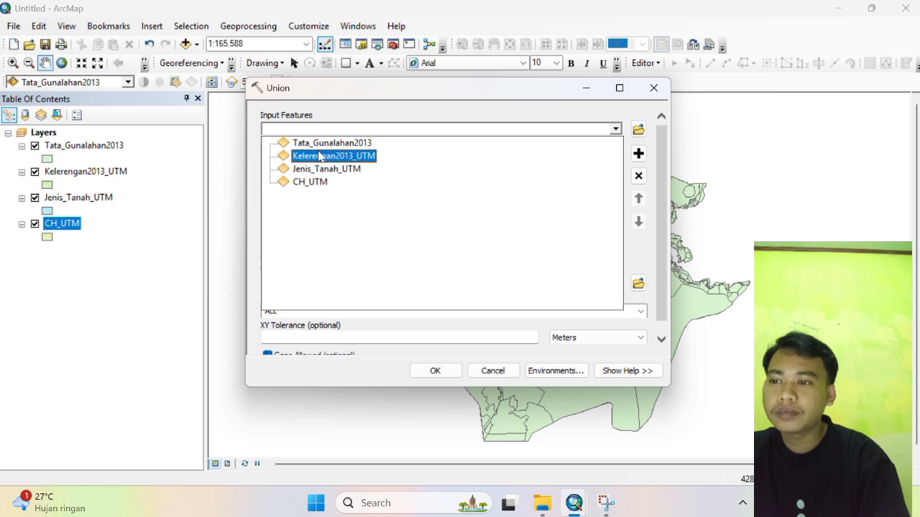
pyautogui.click(319, 154)
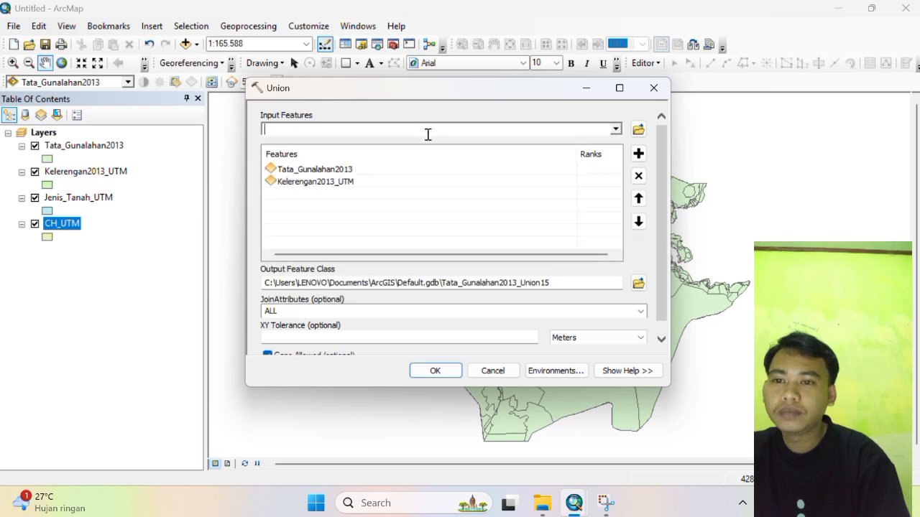
pyautogui.click(615, 130)
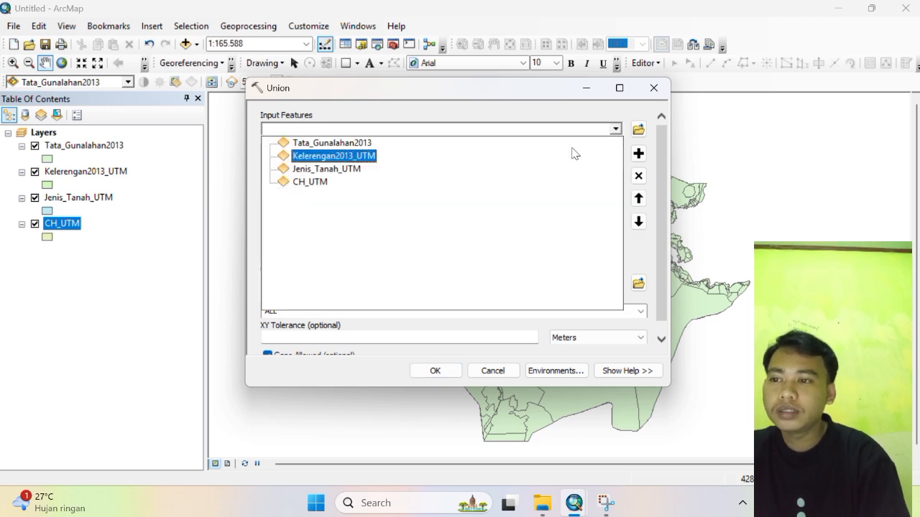
pyautogui.click(309, 173)
pyautogui.click(615, 130)
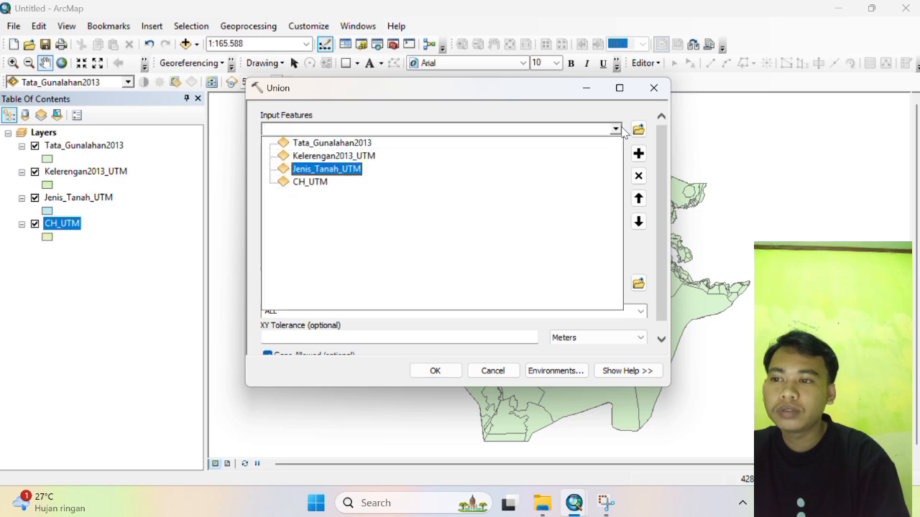
pyautogui.click(313, 183)
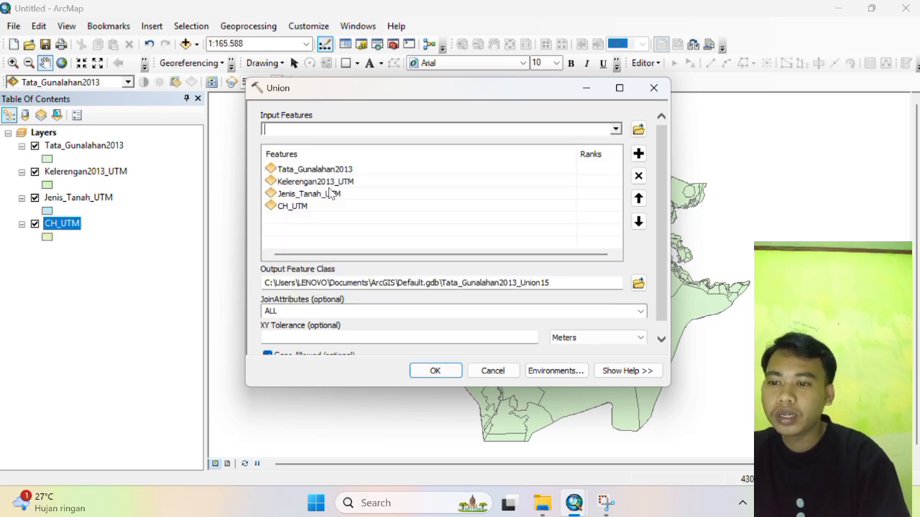
pyautogui.click(435, 371)
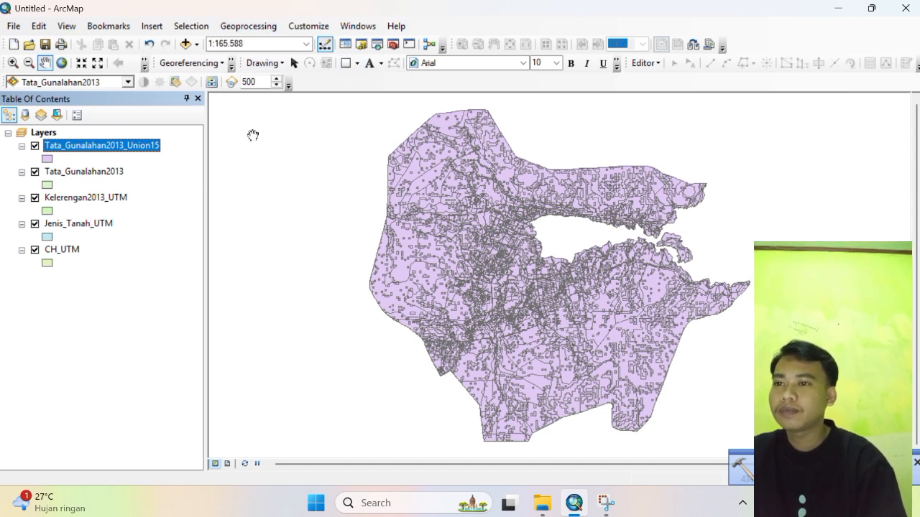
# Start the Dissolve geoprocessing tool with Tata_Gunalahan2013_Union15 as the input features.
pyautogui.click(248, 27)
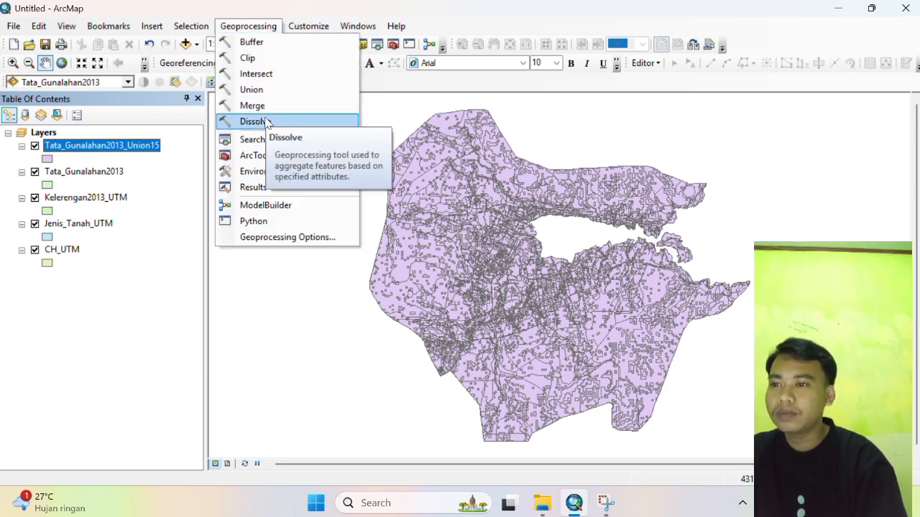
pyautogui.click(253, 121)
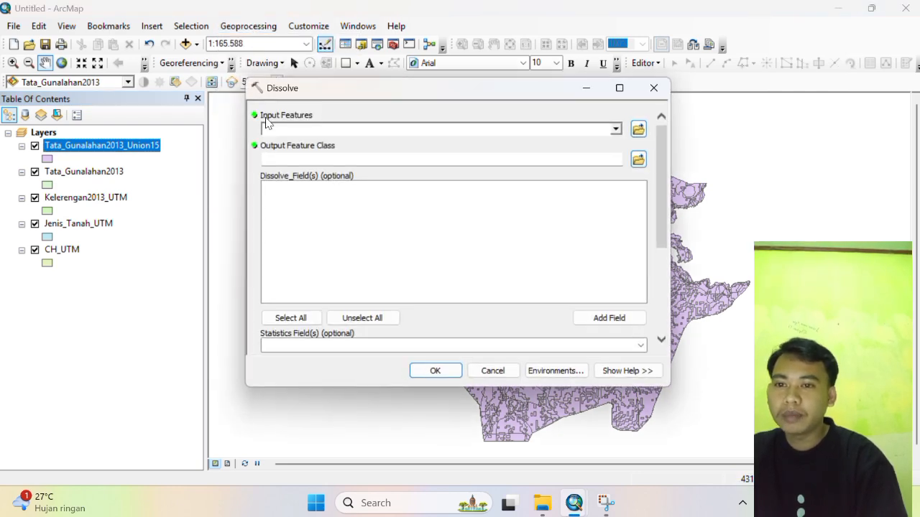
pyautogui.click(615, 129)
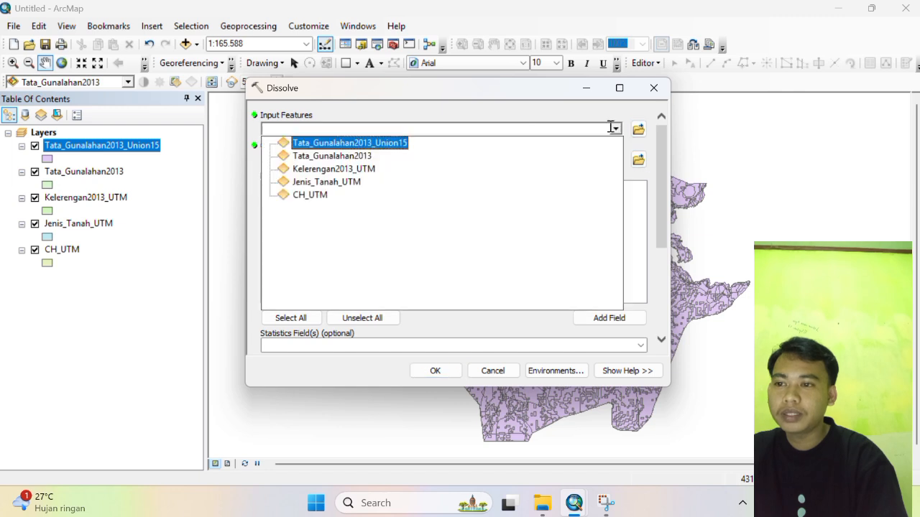
pyautogui.click(382, 143)
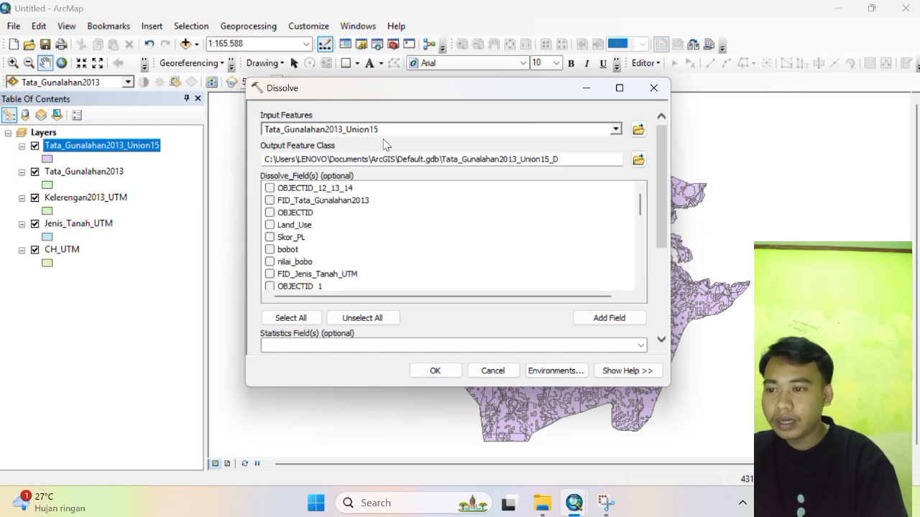
# Dissolve the union layer on the nilai_bobo, nilai_bobo_1, nilai_bobo_12 and nilai_bobo_12_13 fields, keeping the default output.
pyautogui.scroll(-1, 323, 239)
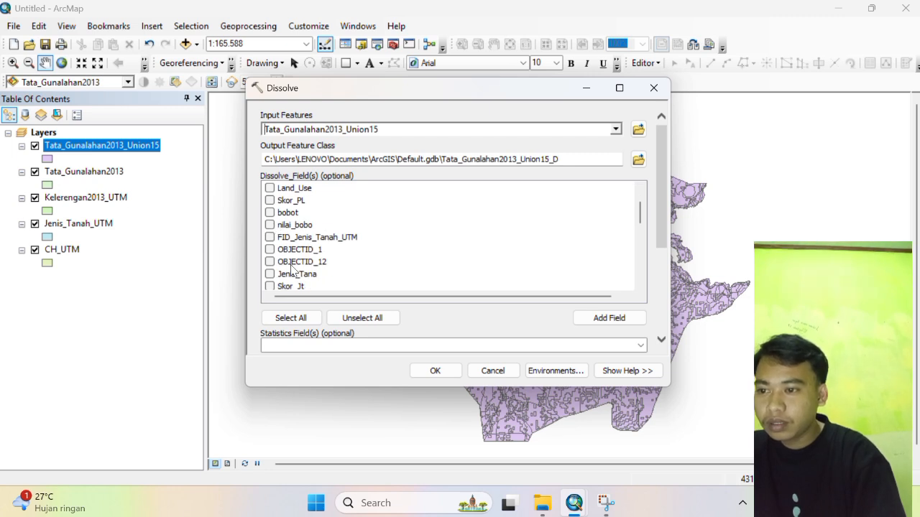
pyautogui.scroll(-3, 291, 267)
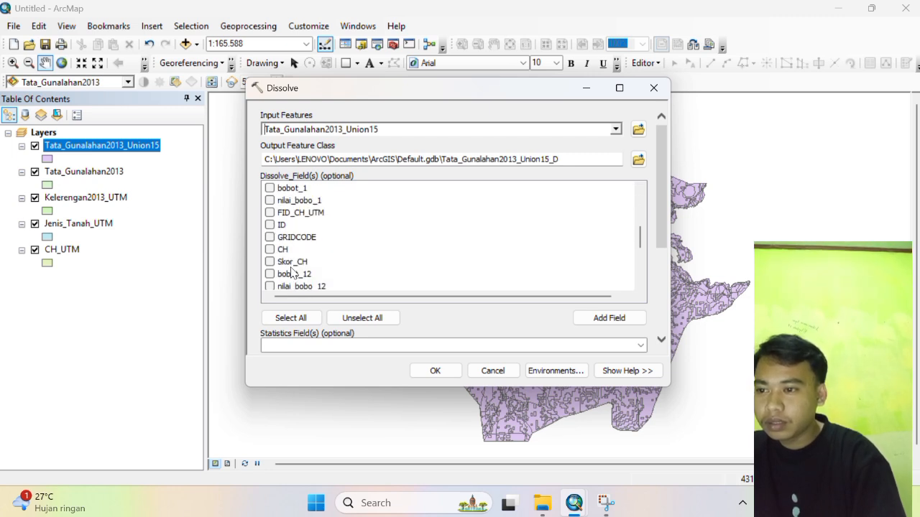
pyautogui.scroll(-2, 292, 271)
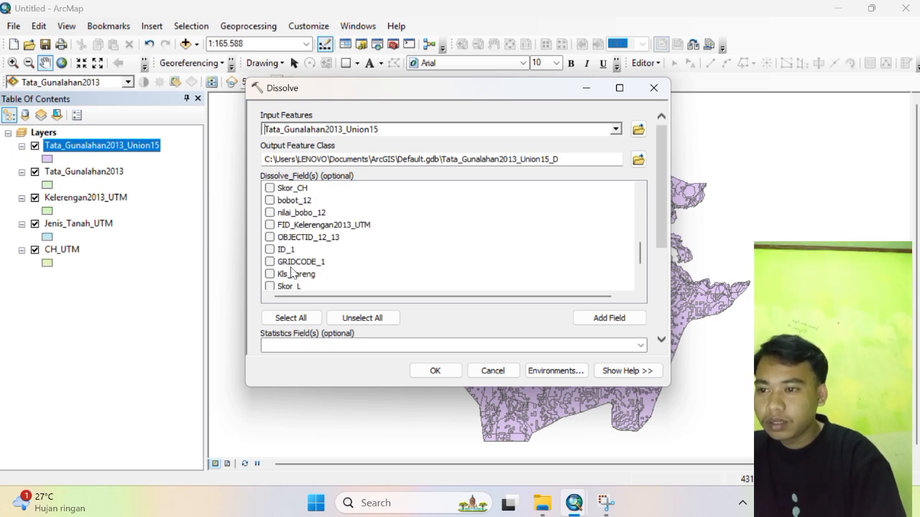
pyautogui.scroll(1, 292, 272)
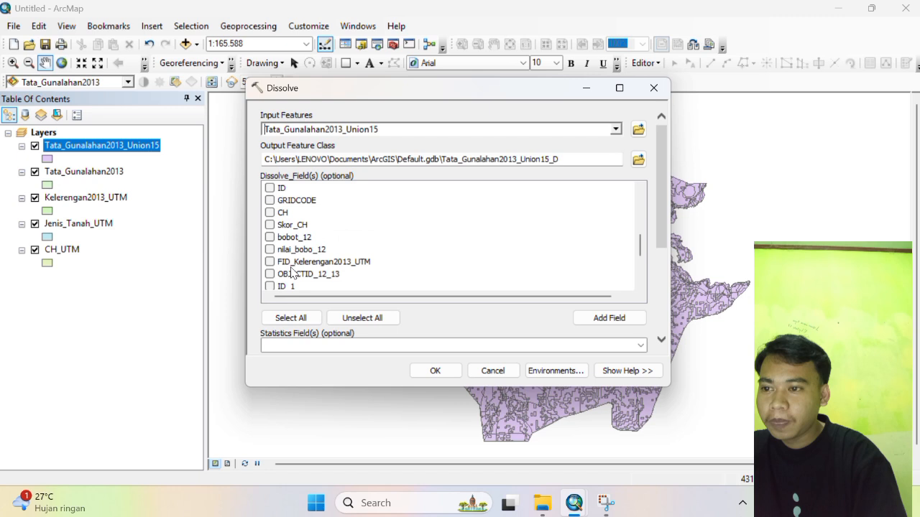
pyautogui.scroll(1, 293, 271)
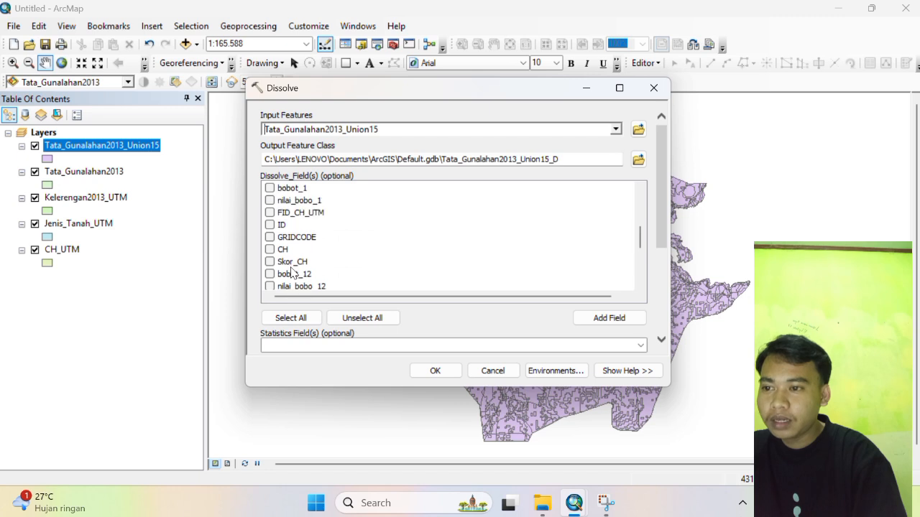
pyautogui.scroll(1, 292, 272)
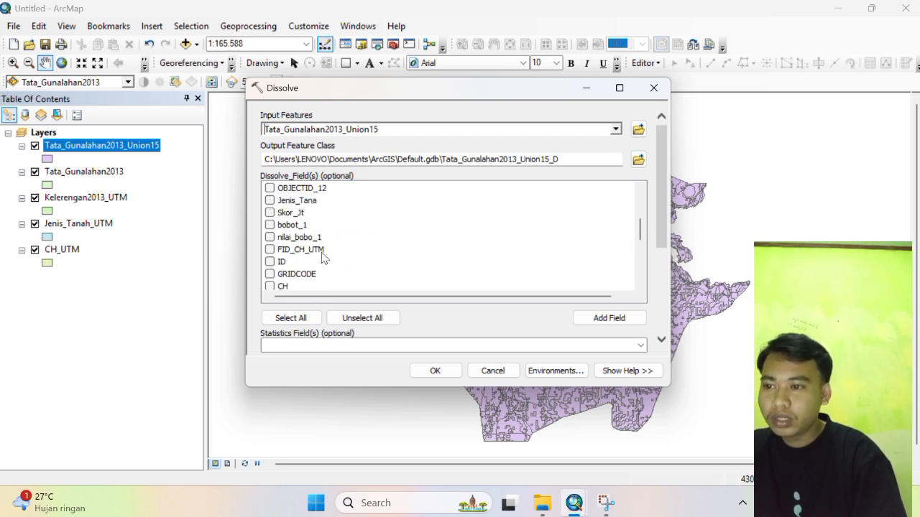
pyautogui.click(270, 238)
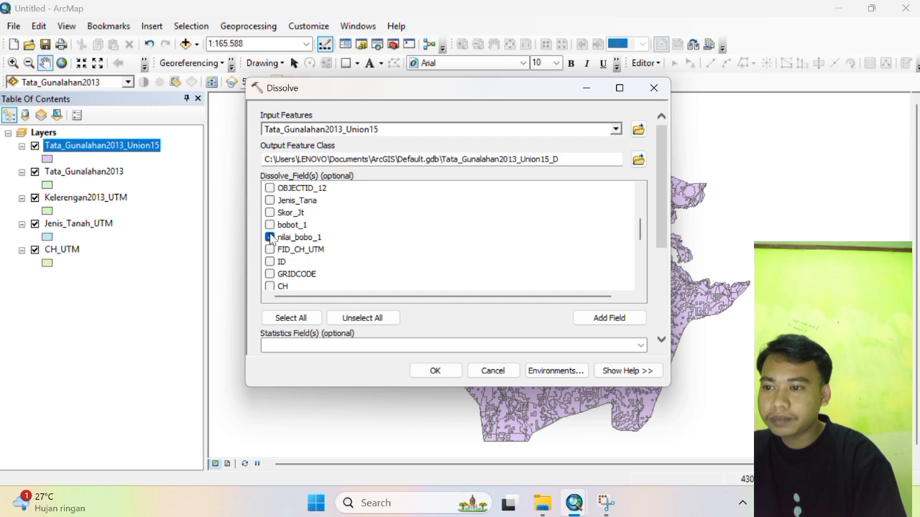
pyautogui.scroll(-2, 309, 245)
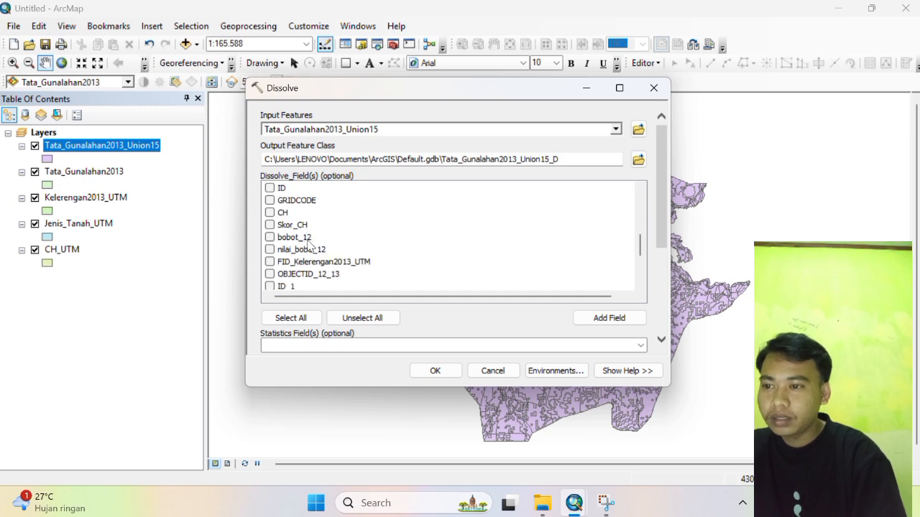
pyautogui.click(270, 238)
pyautogui.scroll(-2, 306, 261)
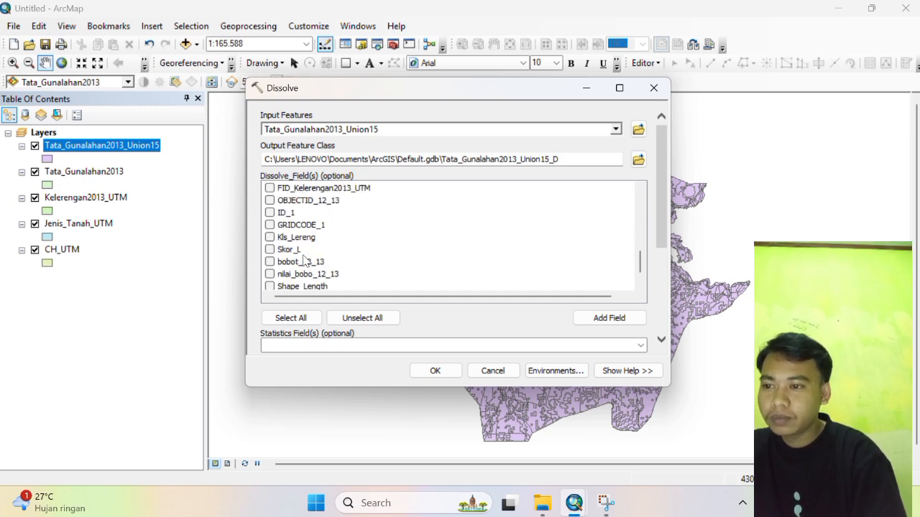
pyautogui.click(269, 263)
pyautogui.scroll(-1, 269, 265)
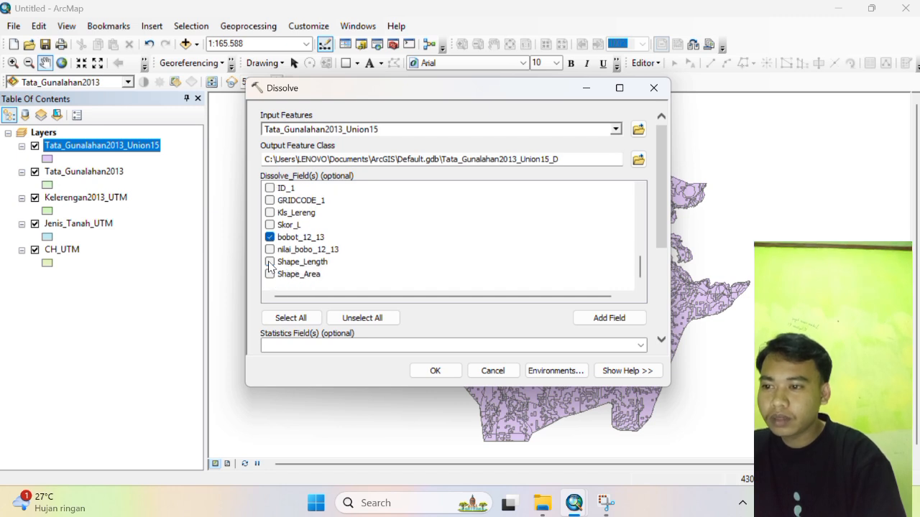
pyautogui.click(270, 249)
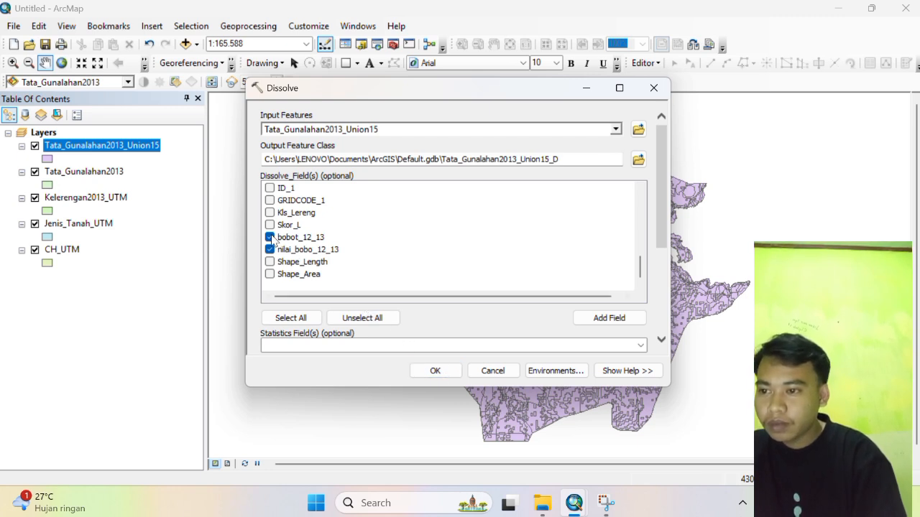
pyautogui.scroll(3, 276, 237)
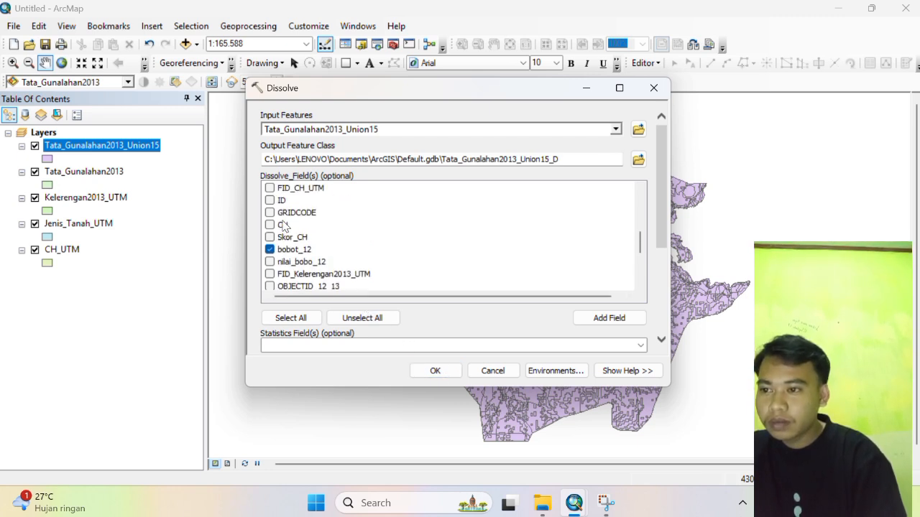
pyautogui.scroll(1, 285, 227)
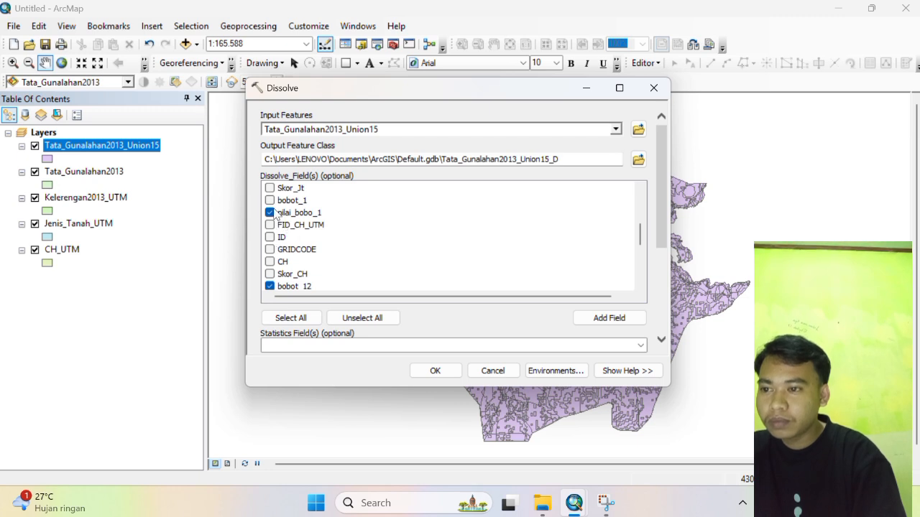
pyautogui.scroll(2, 275, 215)
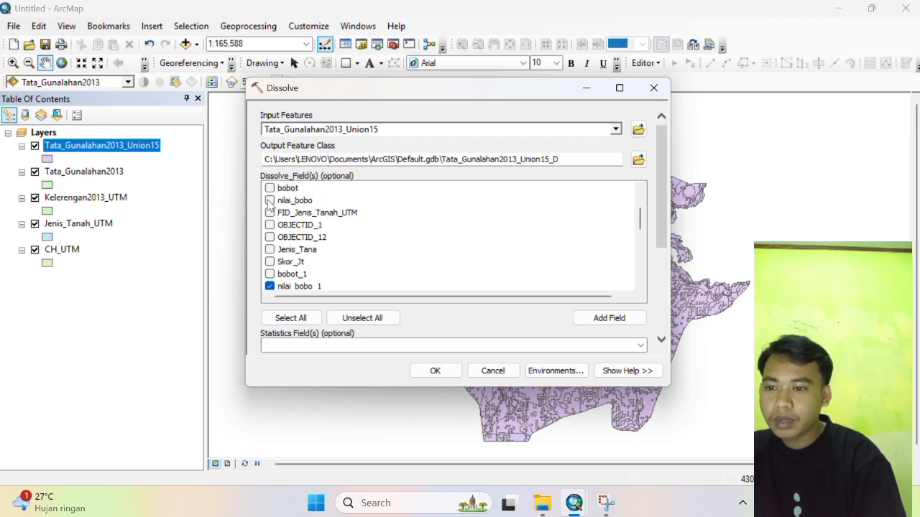
pyautogui.click(270, 201)
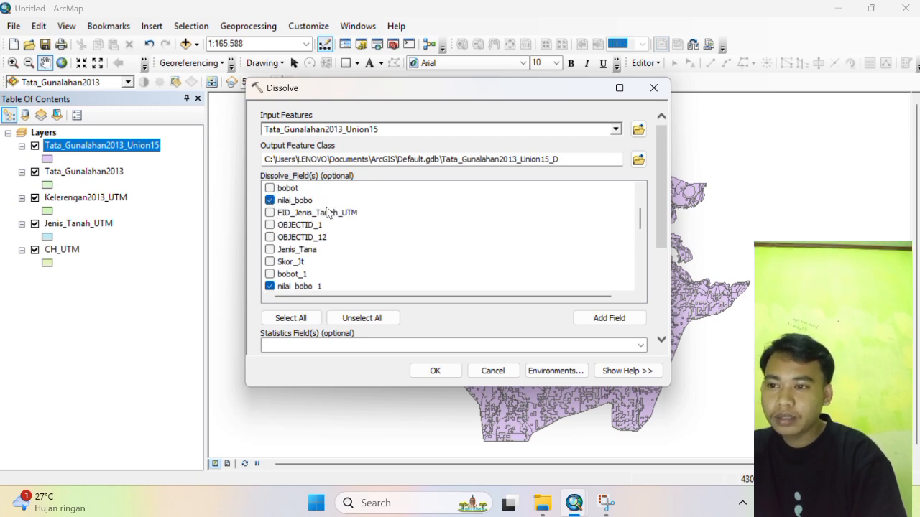
pyautogui.click(435, 371)
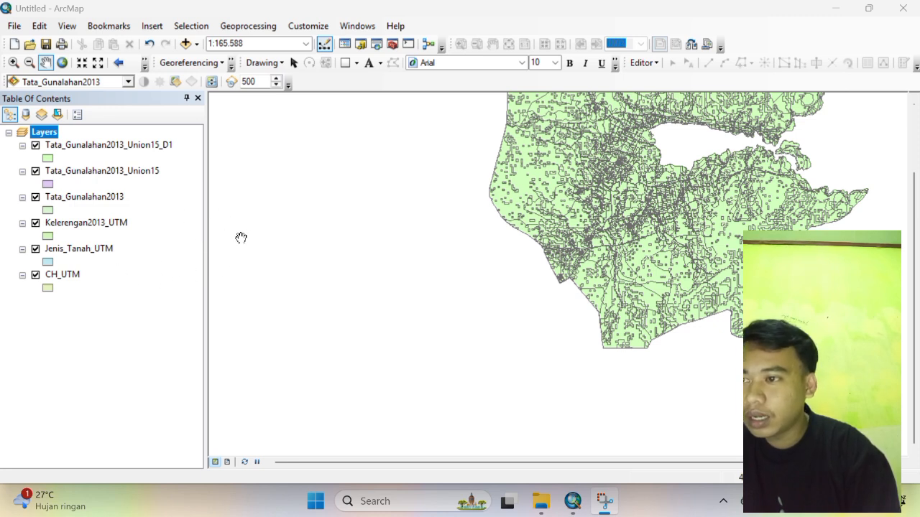
# Open the attribute table of Tata_Gunalahan2013_Union15_D1 and add a Double field named nilai_total, accepting the automatic rename.
pyautogui.click(109, 147)
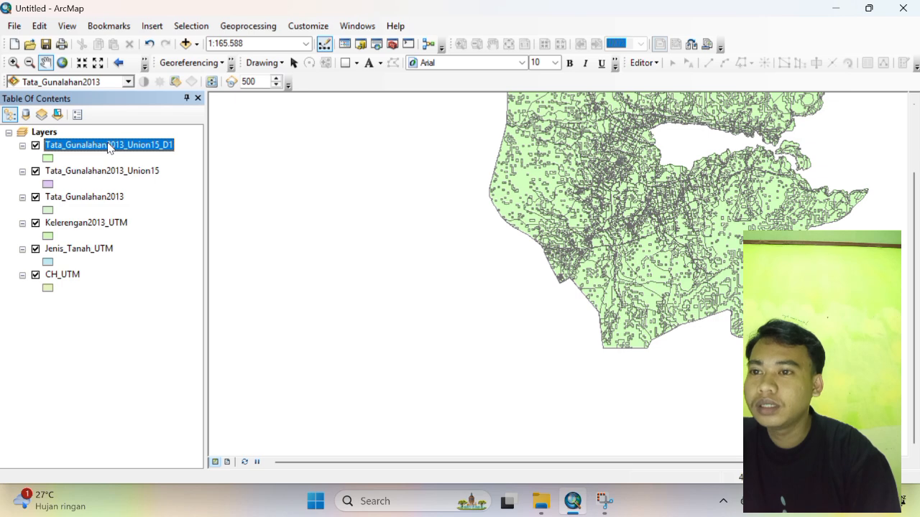
pyautogui.rightClick(109, 147)
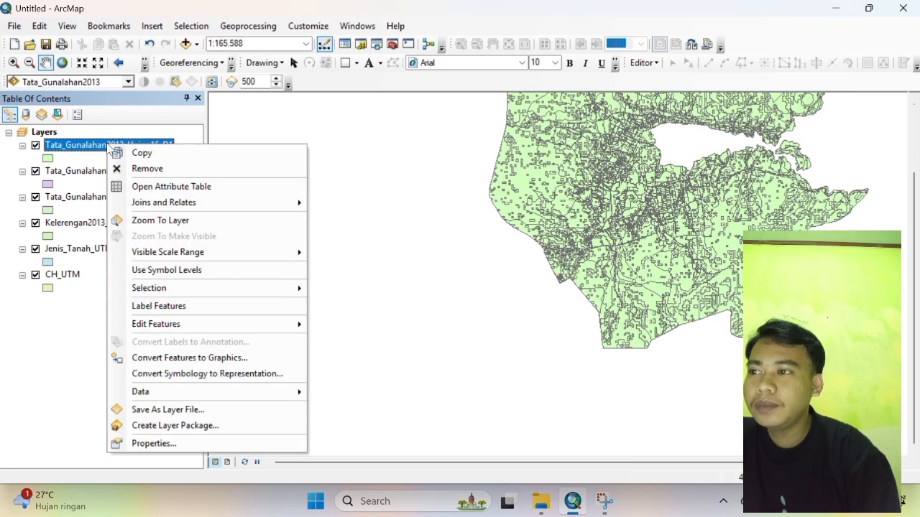
pyautogui.click(156, 186)
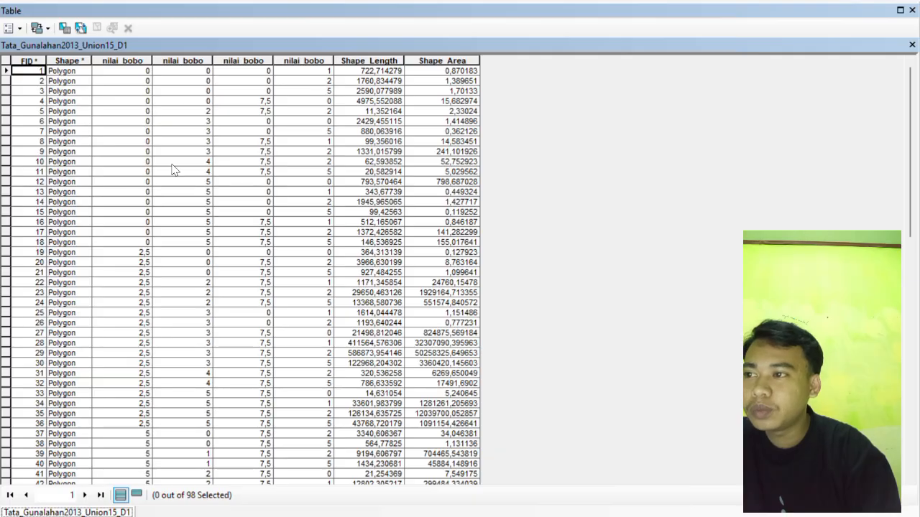
pyautogui.click(18, 29)
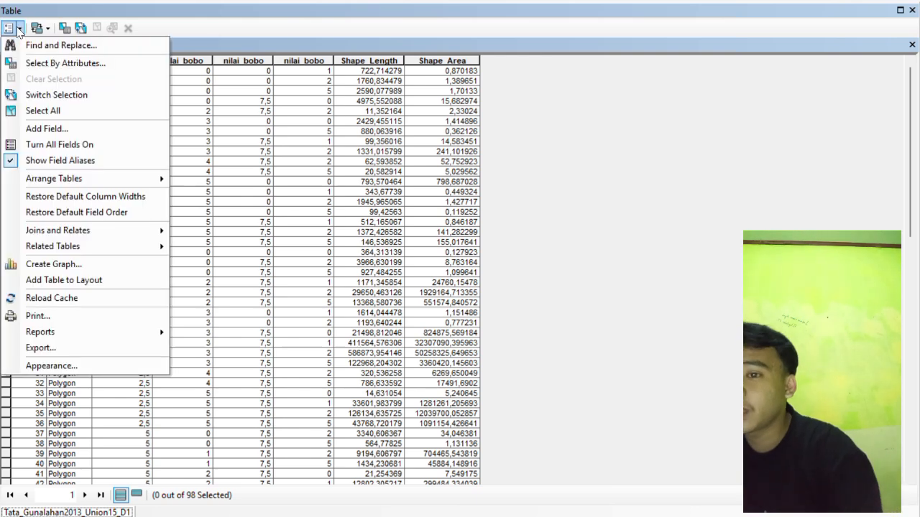
pyautogui.click(59, 128)
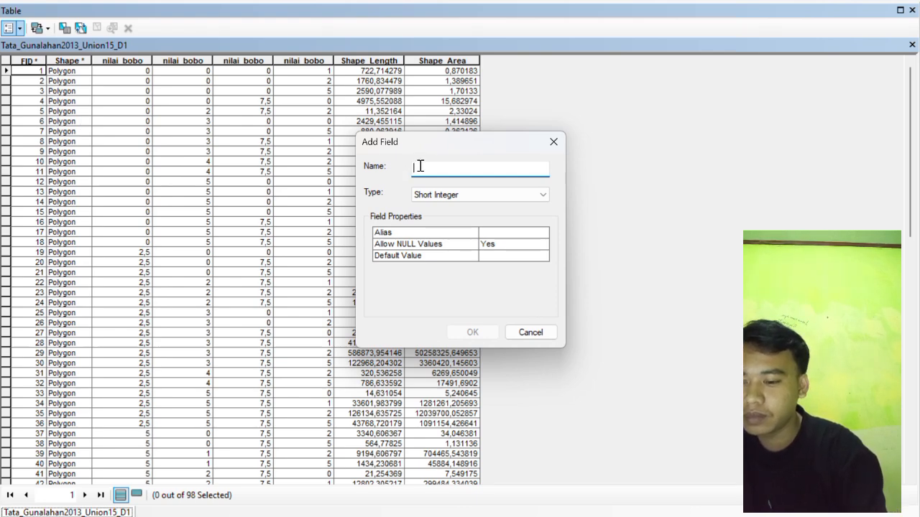
pyautogui.write('ni')
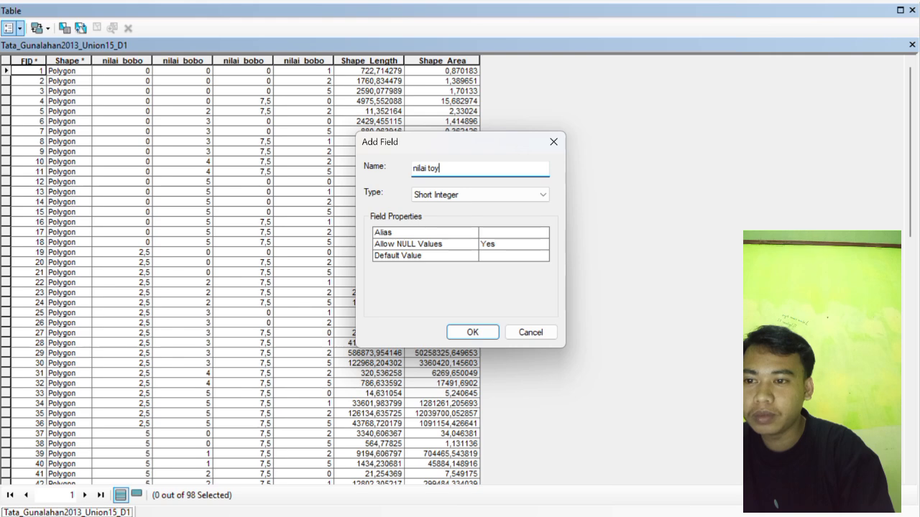
pyautogui.write('lai total')
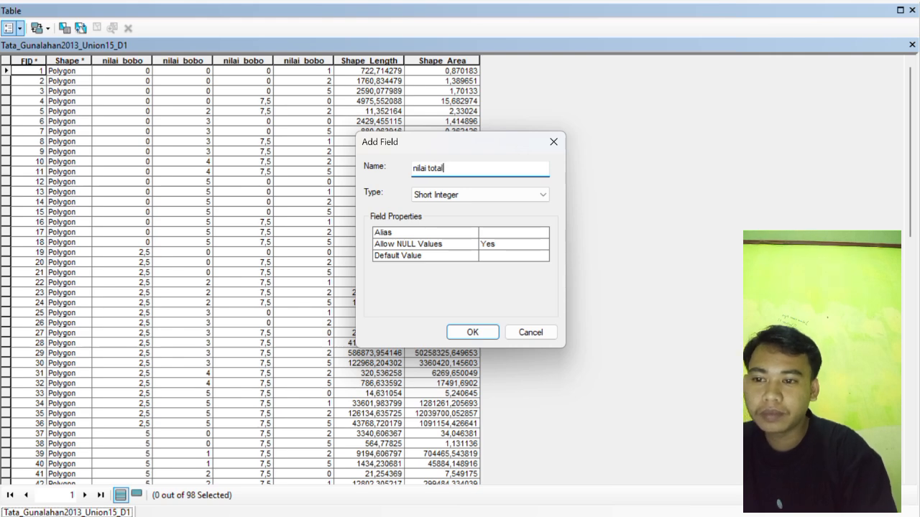
pyautogui.click(460, 195)
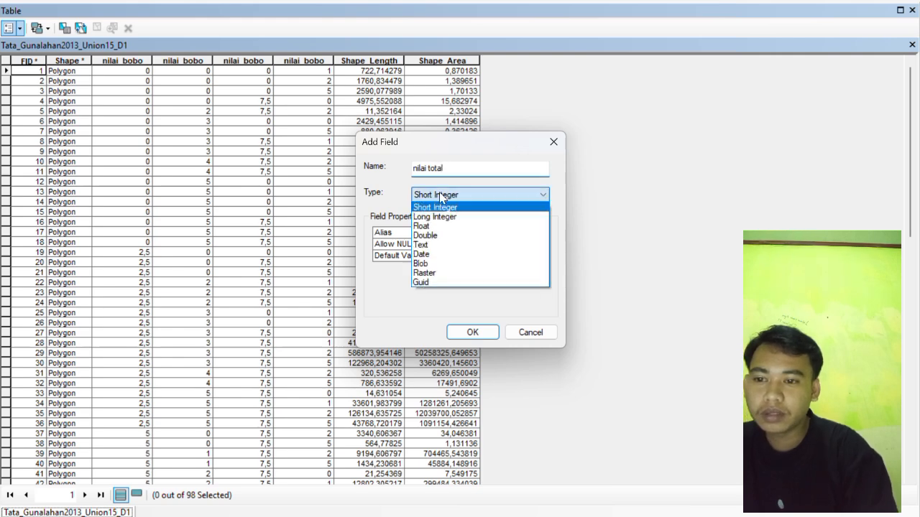
pyautogui.click(437, 236)
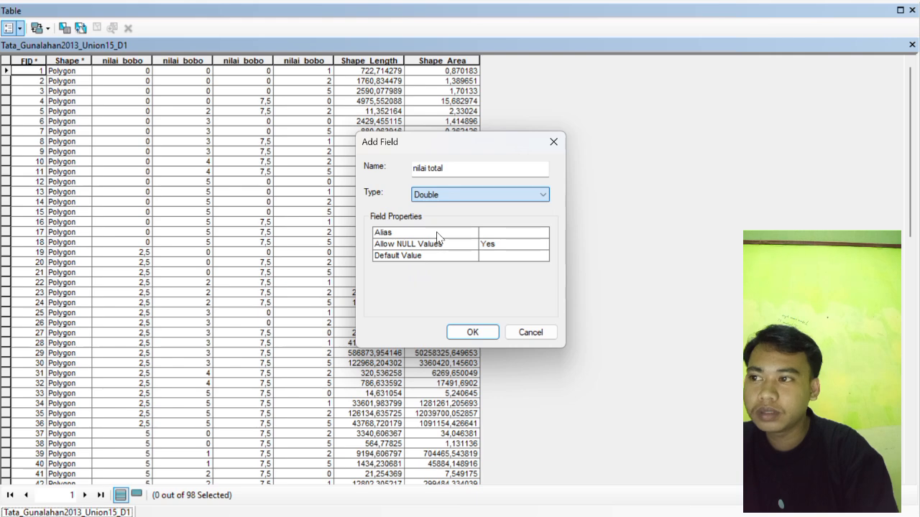
pyautogui.click(470, 334)
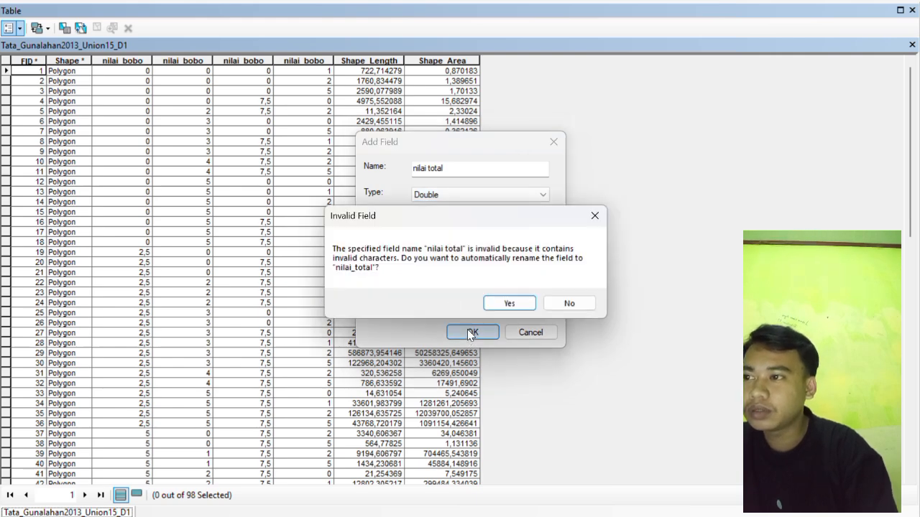
pyautogui.click(508, 303)
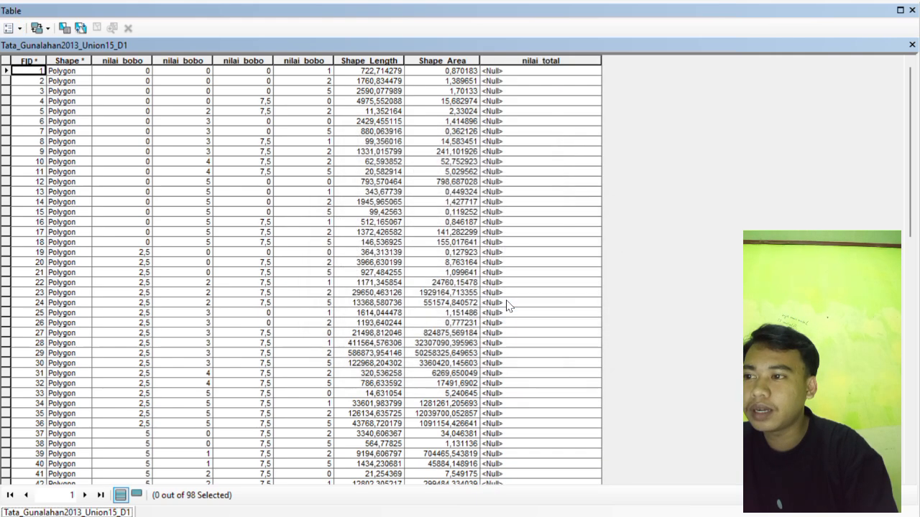
# Add a Text field named nilai_rentan to the dissolved layer's table, keeping the default length of 50 and accepting the automatic rename.
pyautogui.click(20, 29)
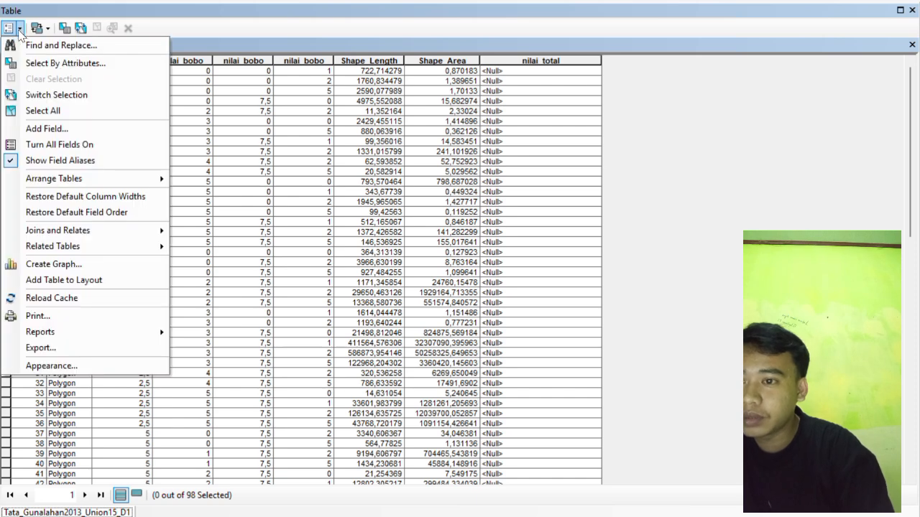
pyautogui.click(47, 128)
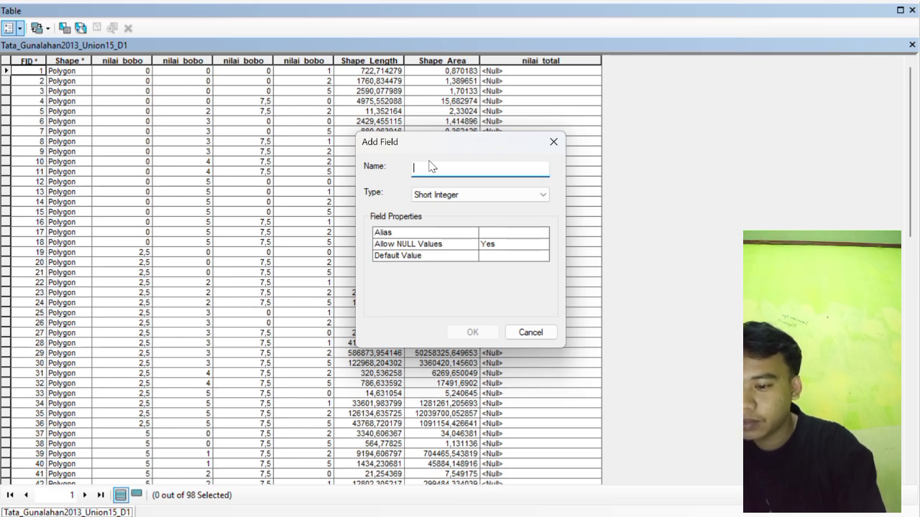
pyautogui.write('nilai')
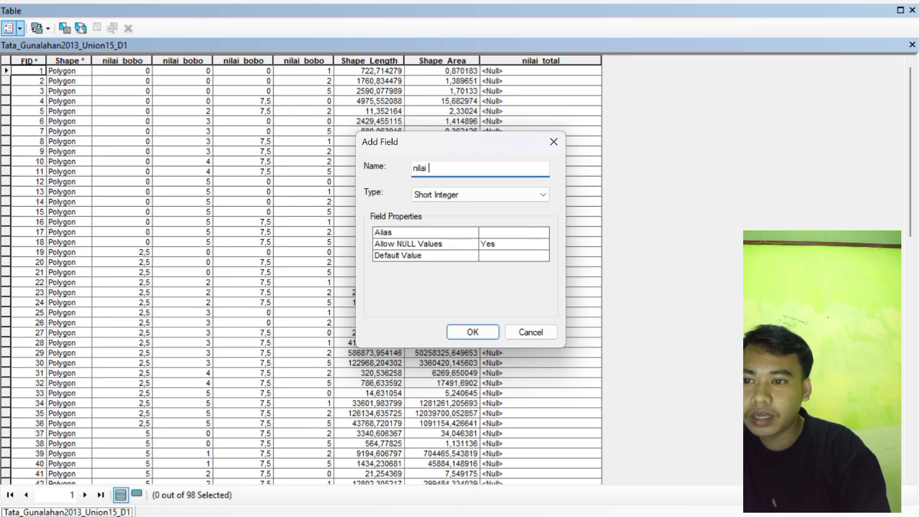
pyautogui.write(' ren')
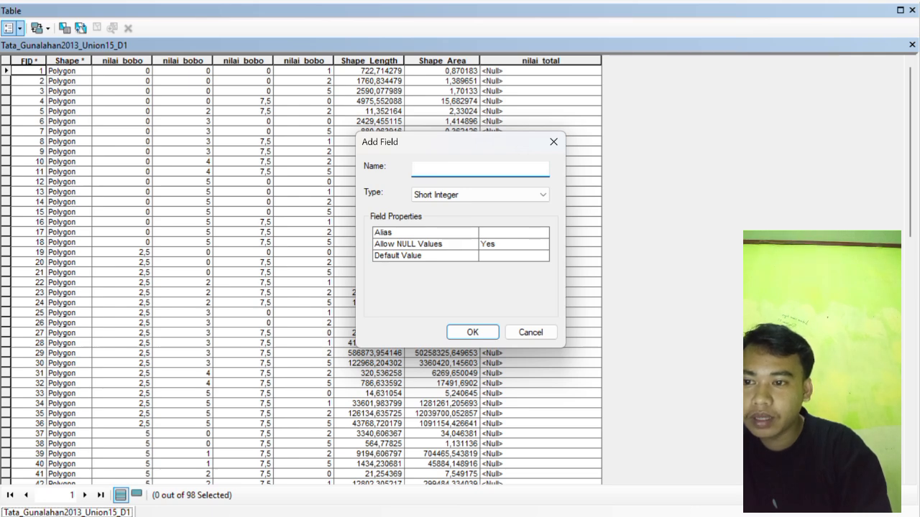
pyautogui.write('tan')
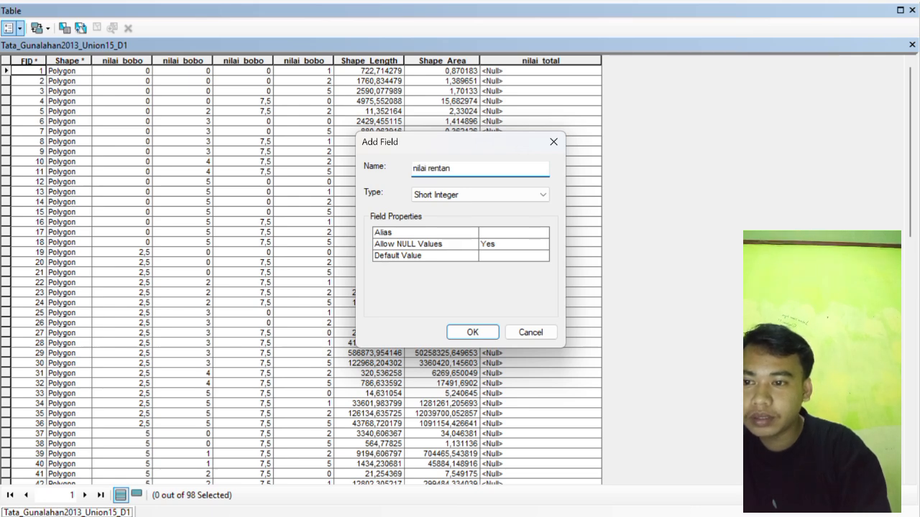
pyautogui.click(453, 192)
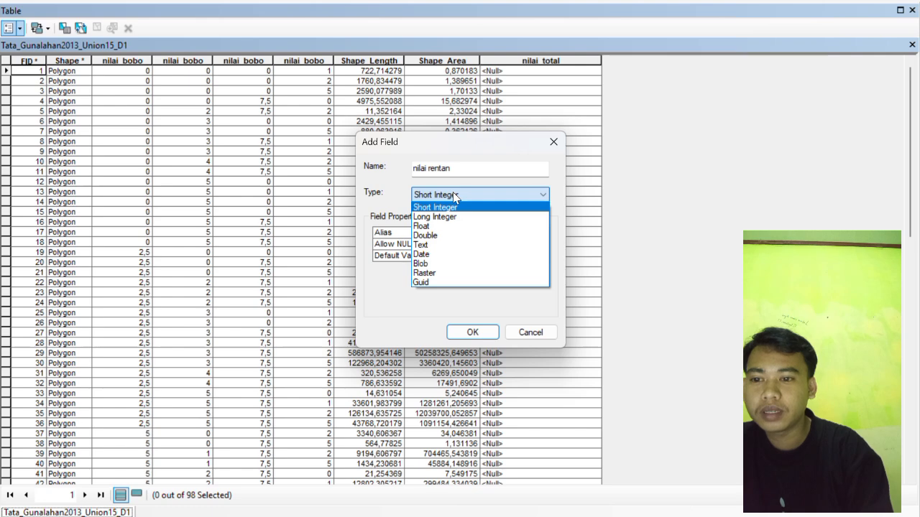
pyautogui.click(443, 246)
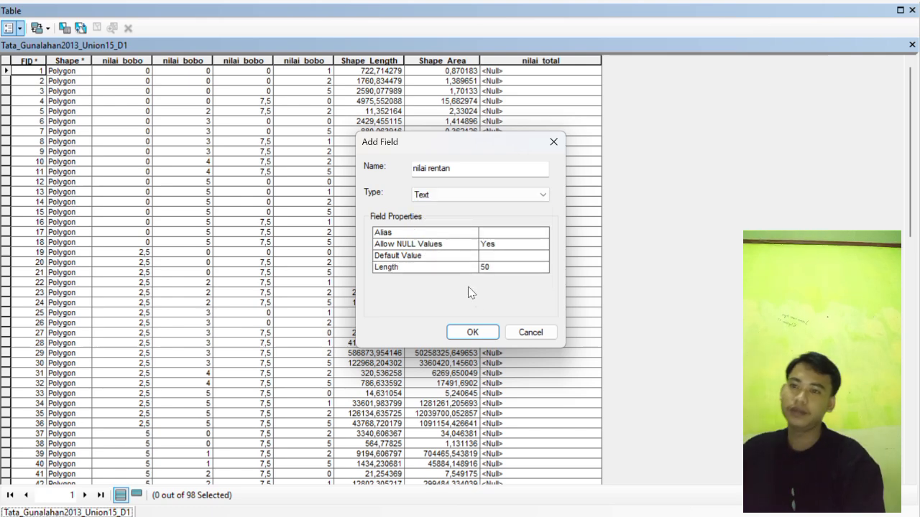
pyautogui.click(473, 332)
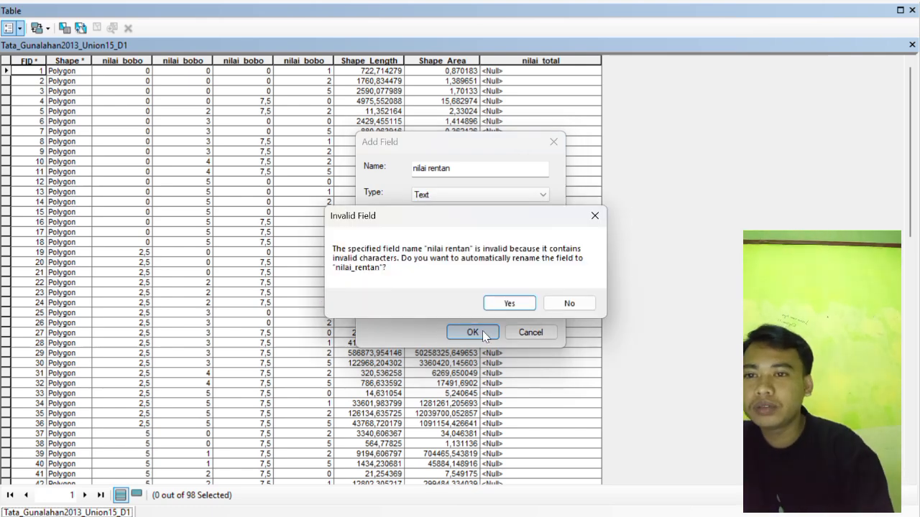
pyautogui.click(507, 303)
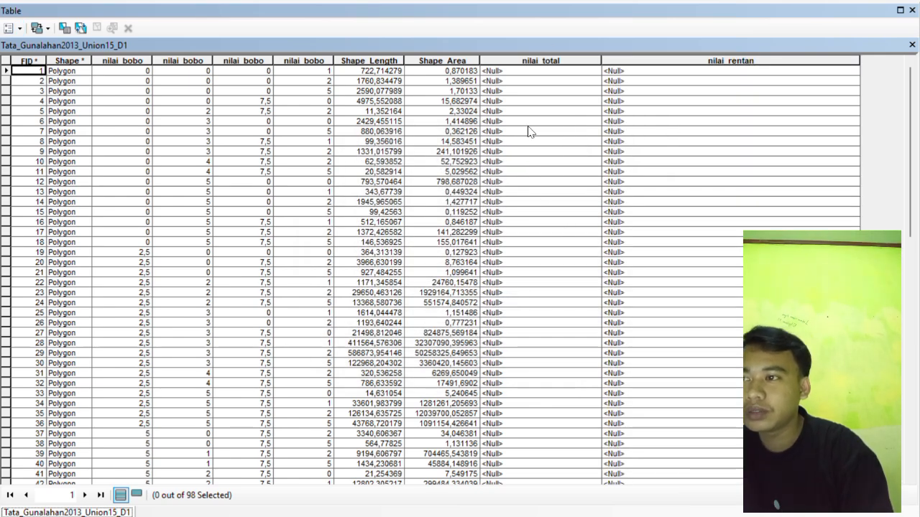
# Calculate nilai_total with the Field Calculator as [nilai_bobo] + [nilai_bobo_1] + [nilai_bobo_12] + [nilai_bobo_12_13], continuing outside an edit session.
pyautogui.click(525, 61)
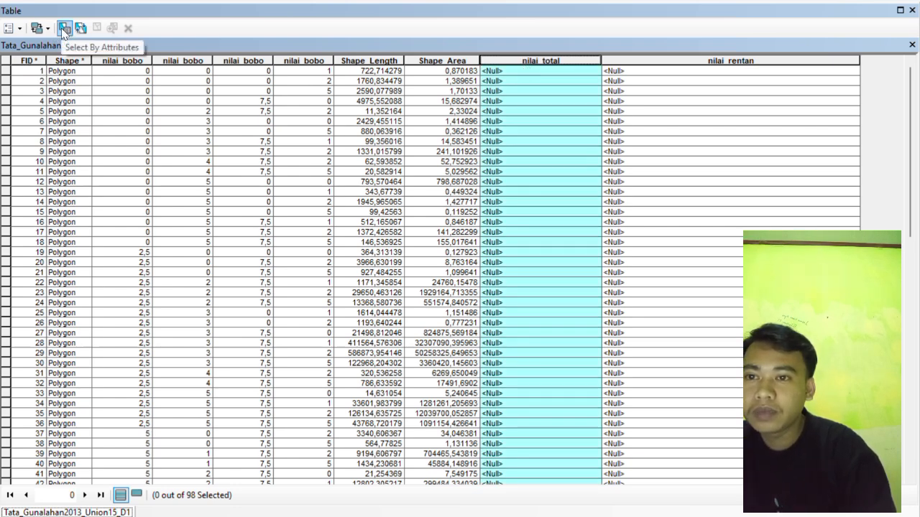
pyautogui.rightClick(529, 64)
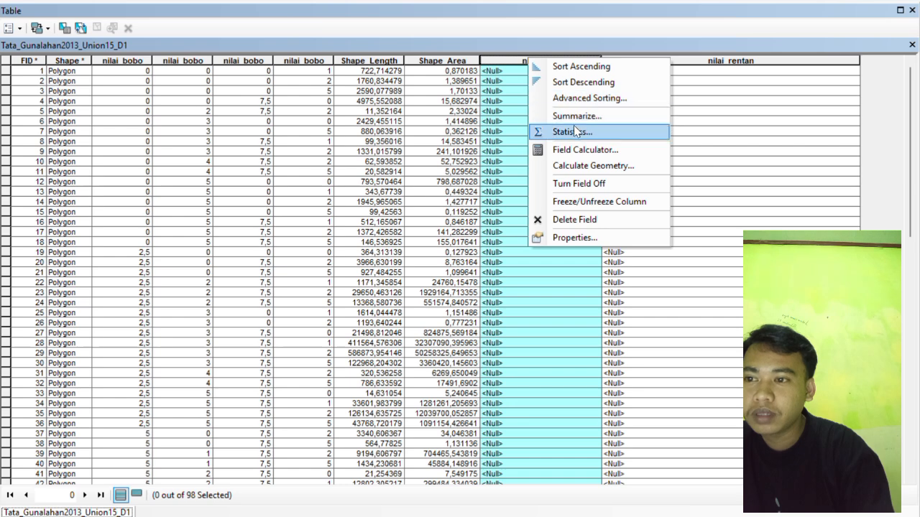
pyautogui.click(581, 150)
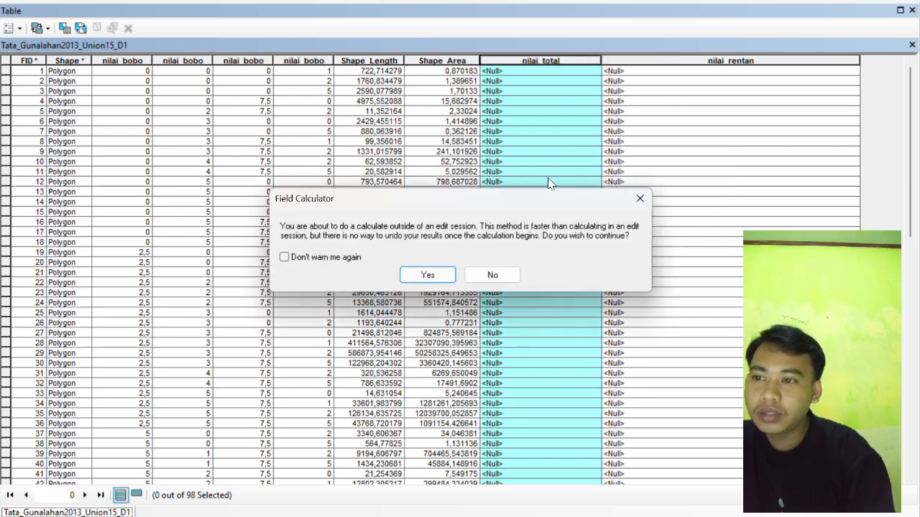
pyautogui.click(428, 276)
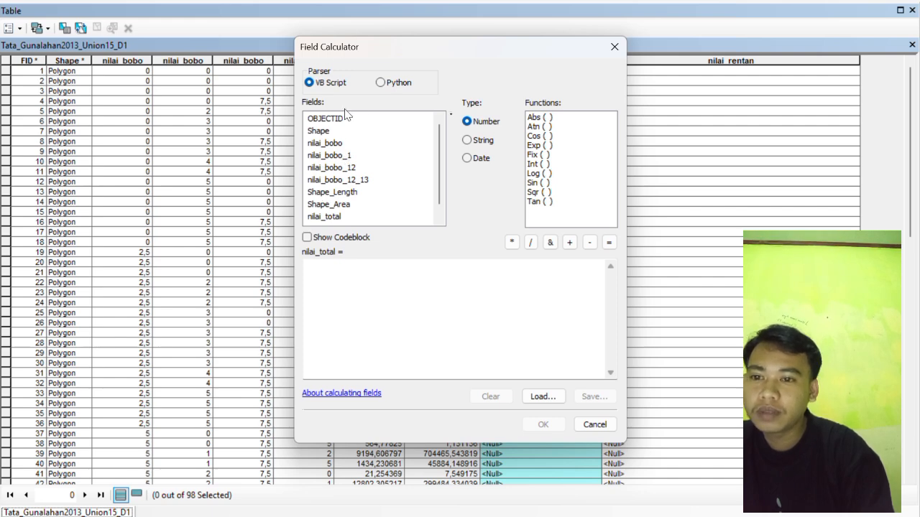
pyautogui.doubleClick(324, 143)
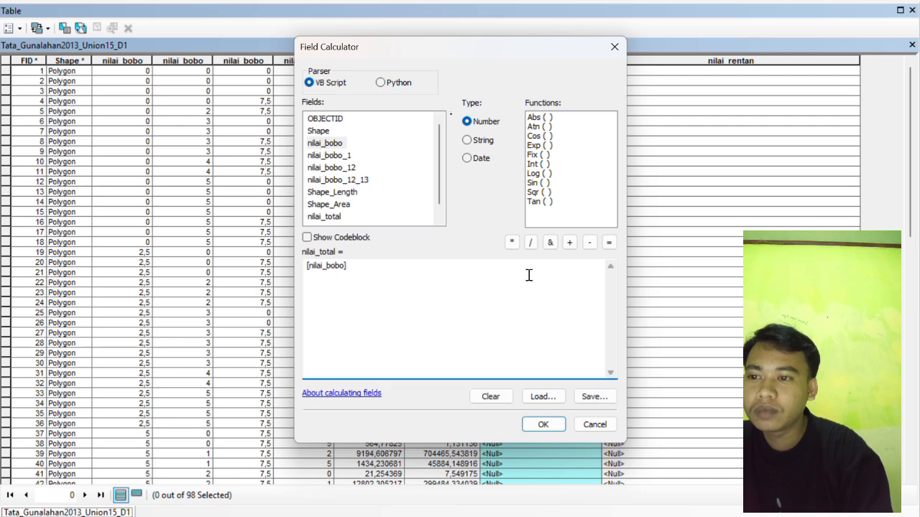
pyautogui.click(570, 242)
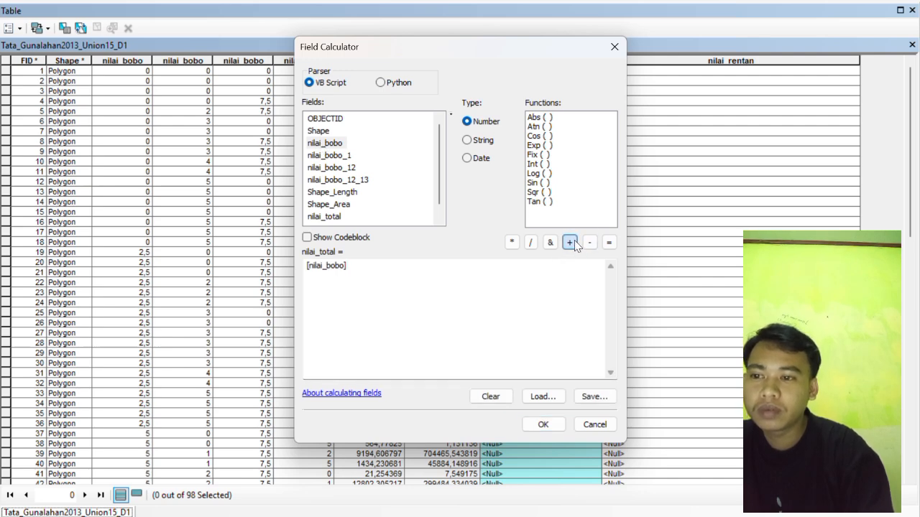
pyautogui.doubleClick(345, 156)
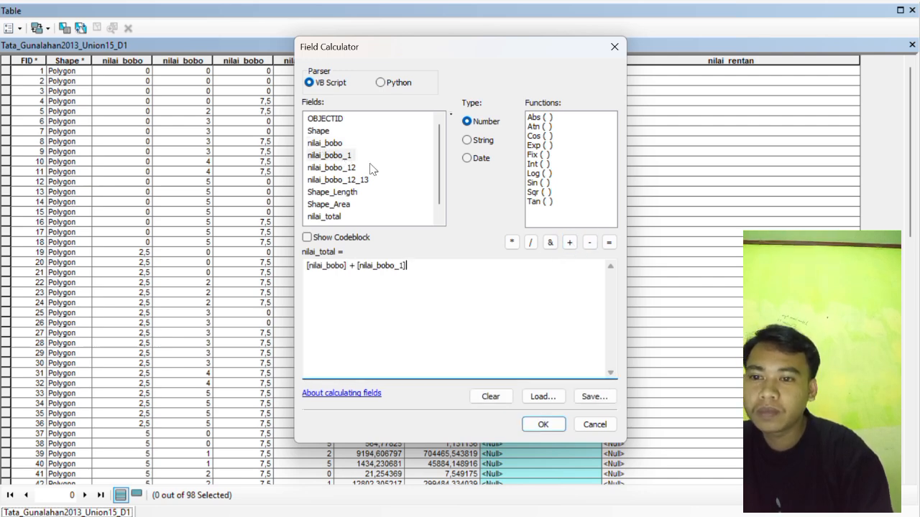
pyautogui.click(570, 242)
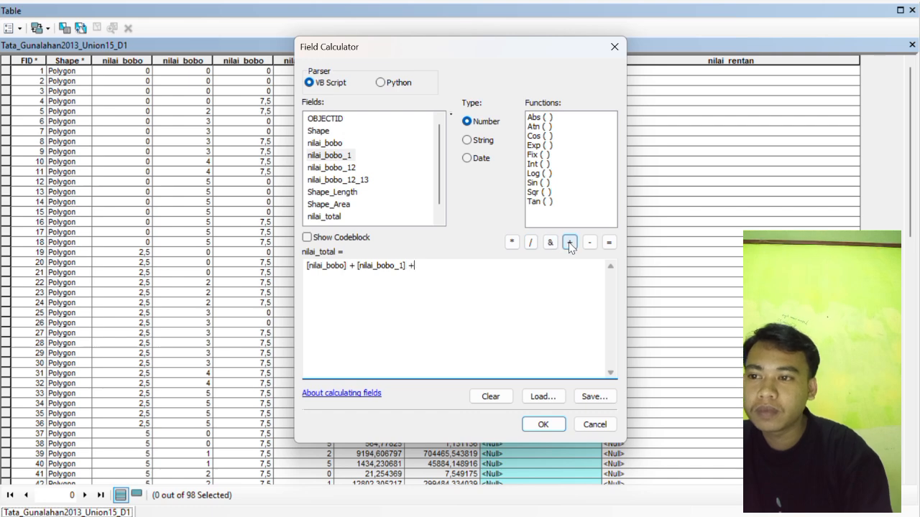
pyautogui.doubleClick(335, 168)
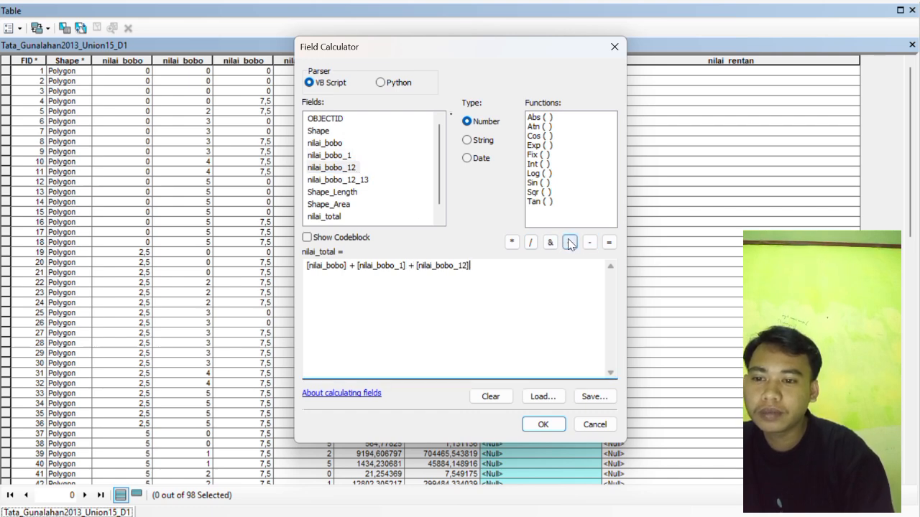
pyautogui.click(570, 242)
pyautogui.doubleClick(352, 180)
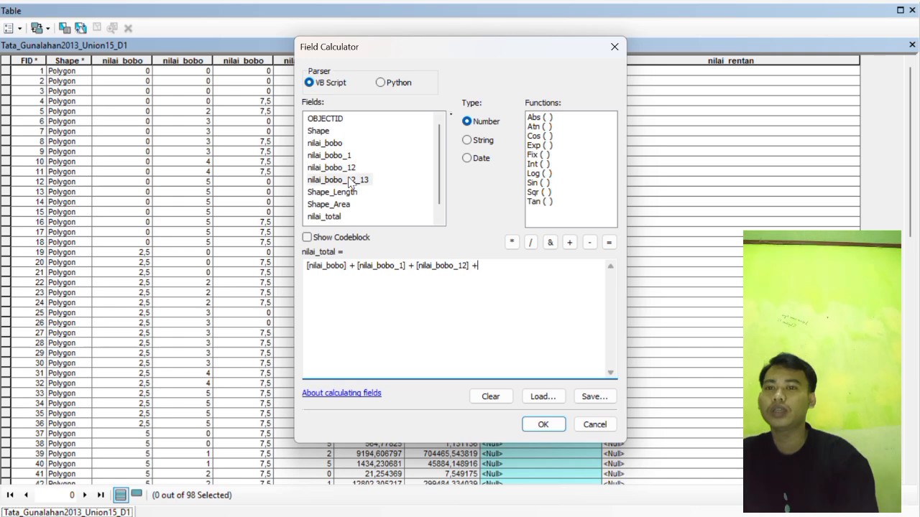
pyautogui.click(546, 426)
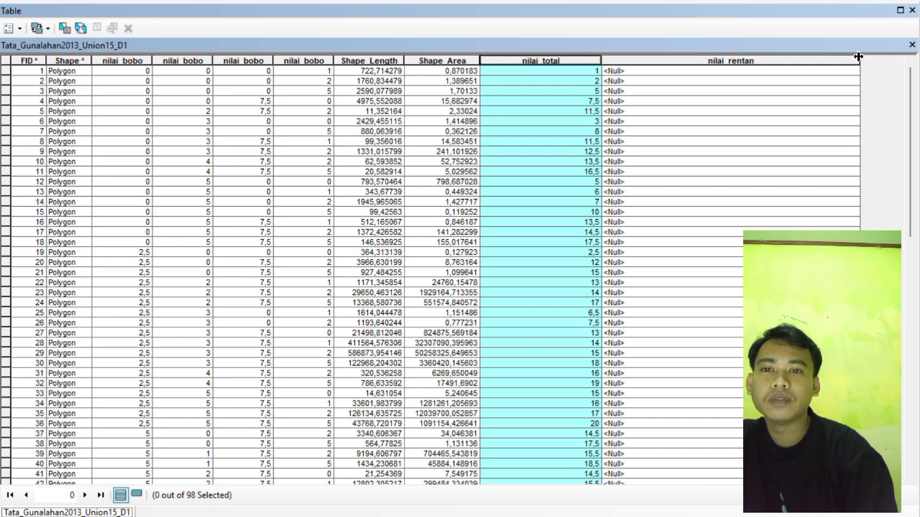
# Narrow the nilai_rentan column and add a Text field named tingkat_banjir with the default length of 50, accepting the automatic rename.
pyautogui.moveTo(859, 56); pyautogui.dragTo(773, 56)
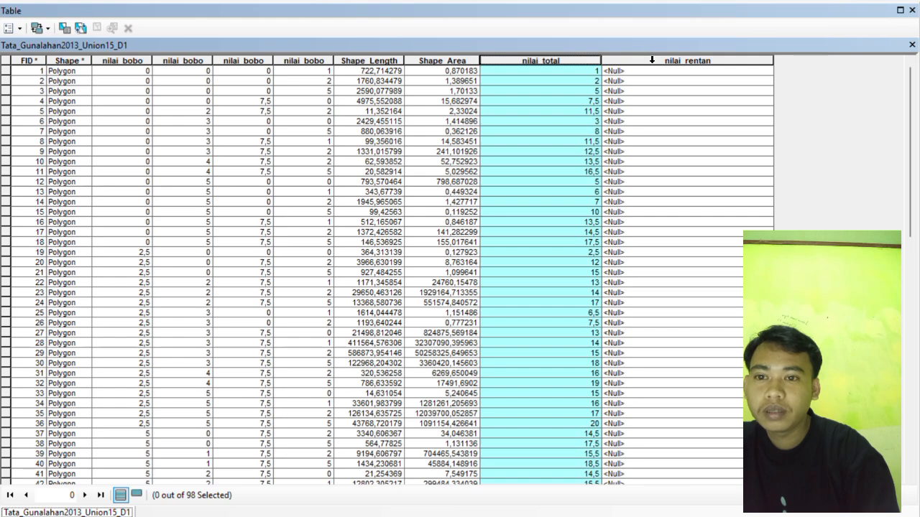
pyautogui.scroll(-10, 562, 185)
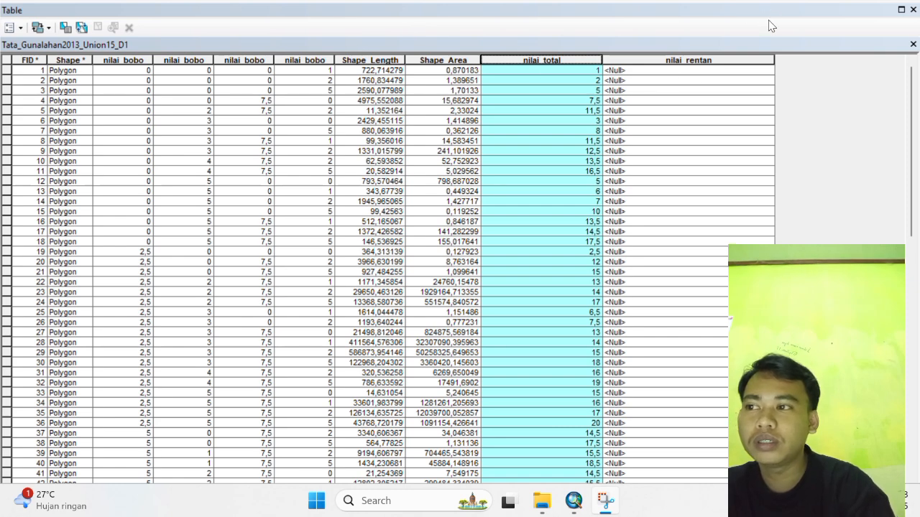
pyautogui.click(20, 31)
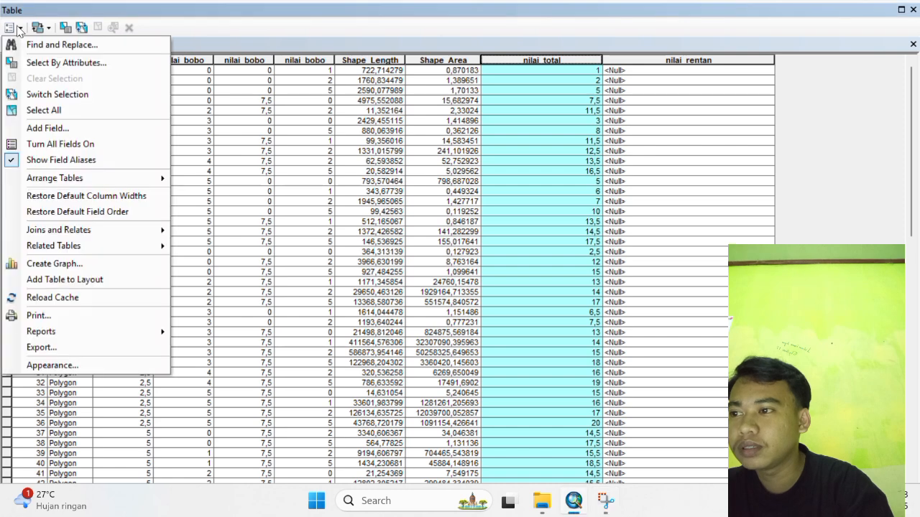
pyautogui.click(50, 128)
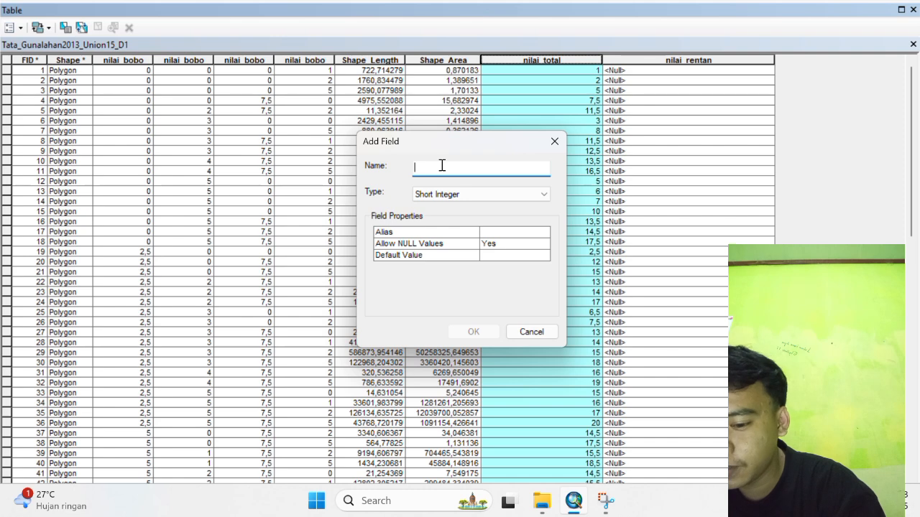
pyautogui.write('tingkat')
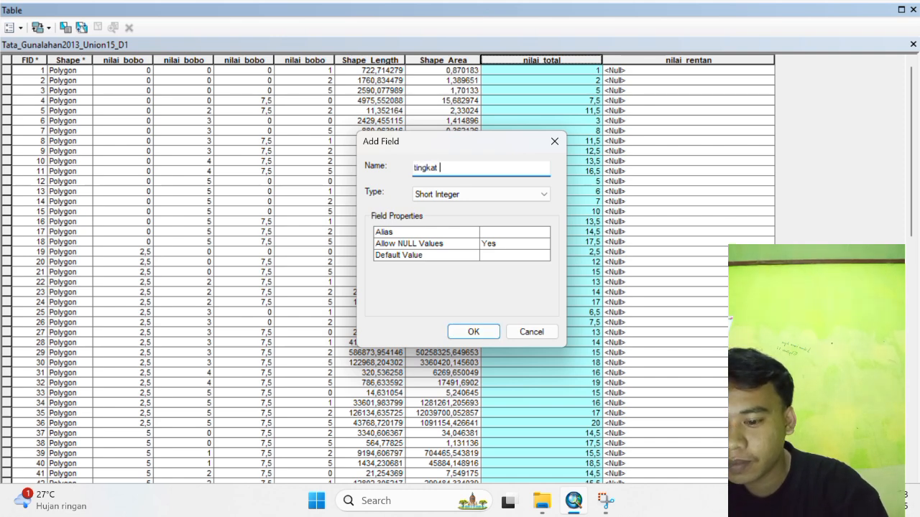
pyautogui.write(' banjir')
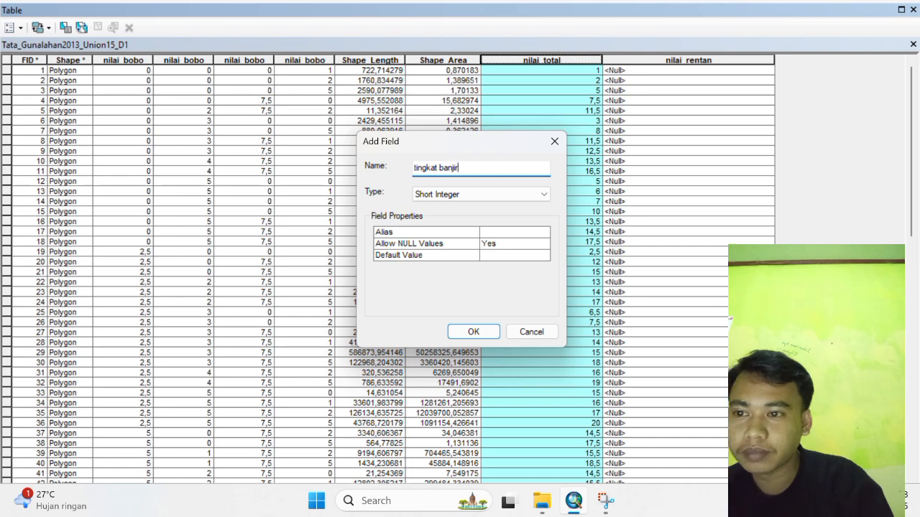
pyautogui.click(485, 194)
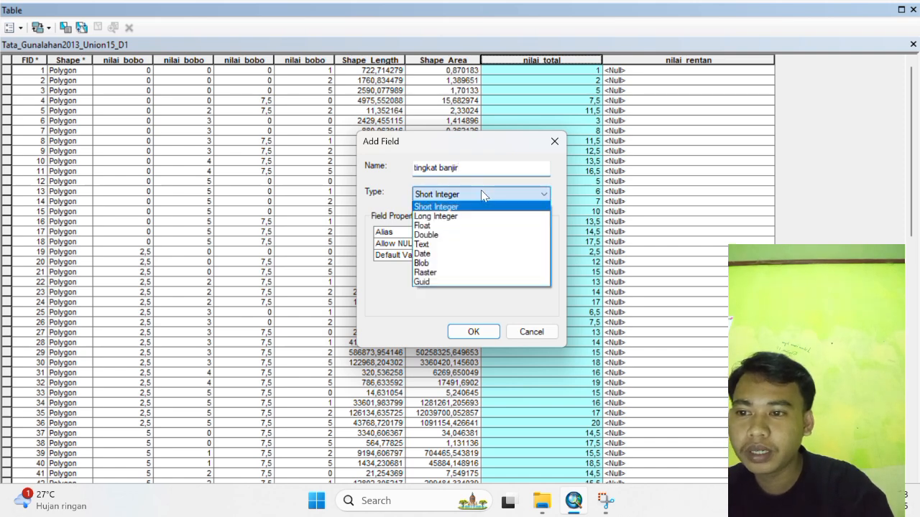
pyautogui.click(453, 244)
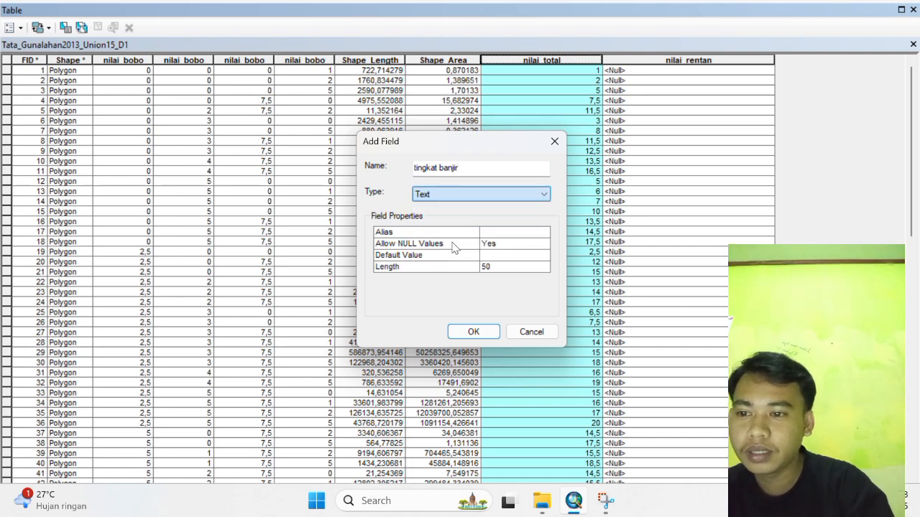
pyautogui.click(475, 332)
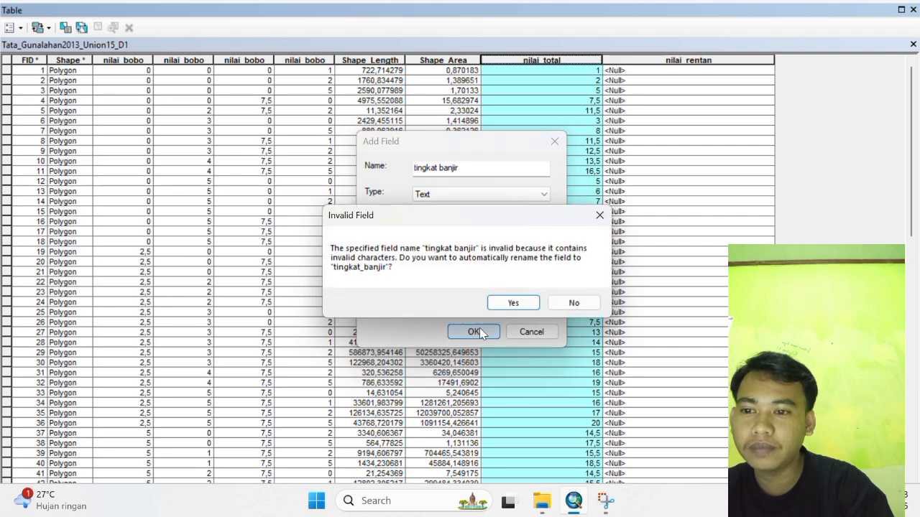
pyautogui.click(512, 303)
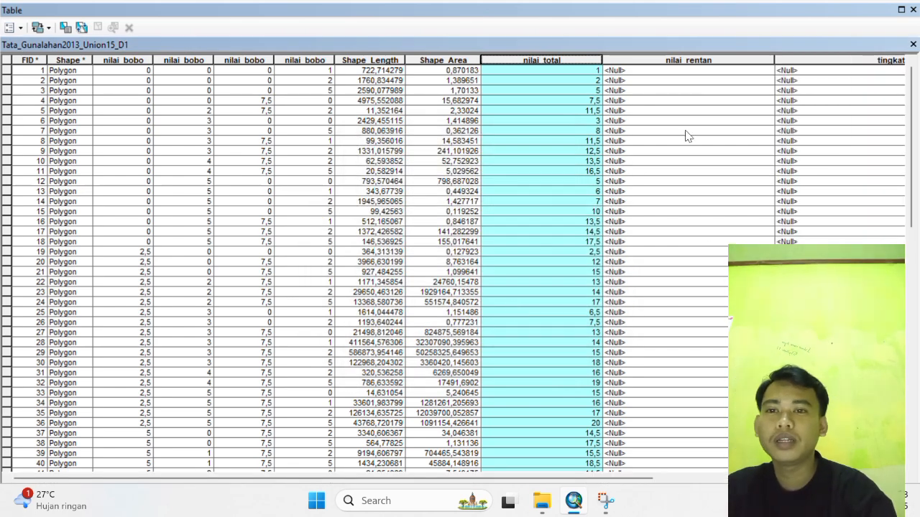
# Start a Select by Attributes query on the dissolved layer's table with the condition nilai_total >= 1, using the field's unique values.
pyautogui.click(689, 61)
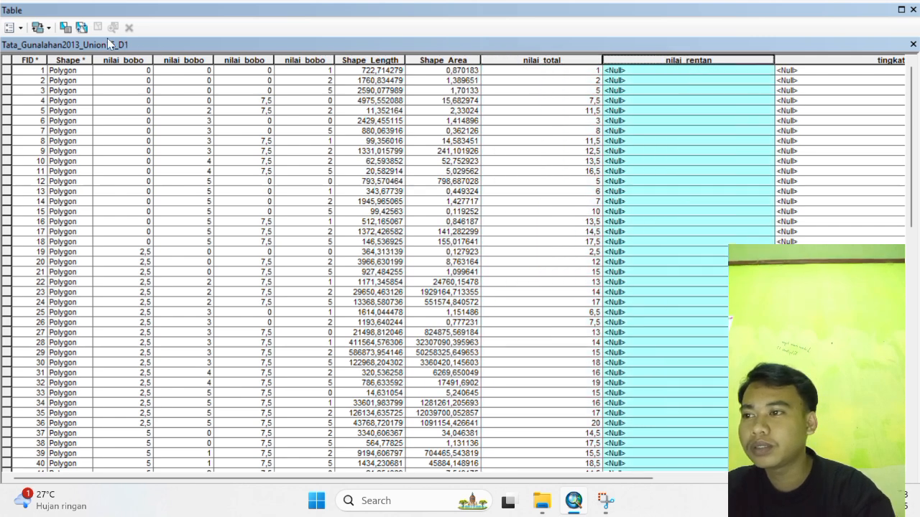
pyautogui.click(66, 27)
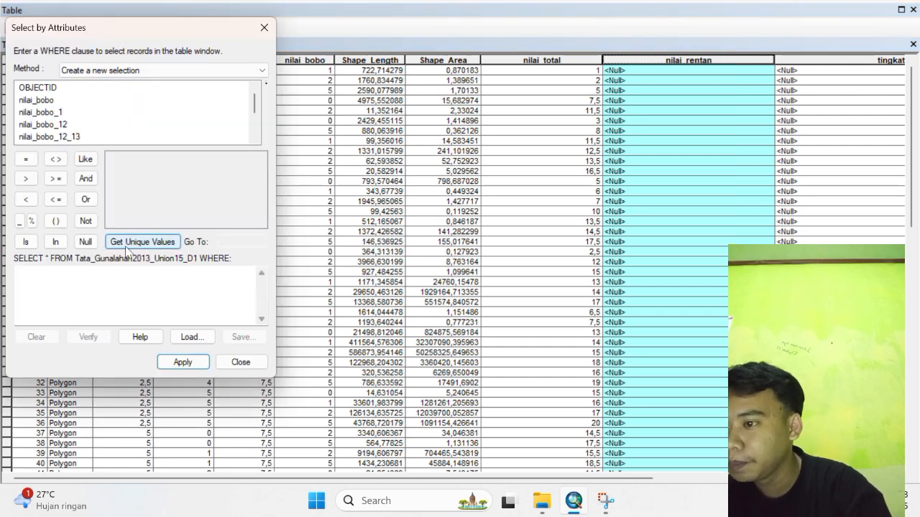
pyautogui.click(37, 274)
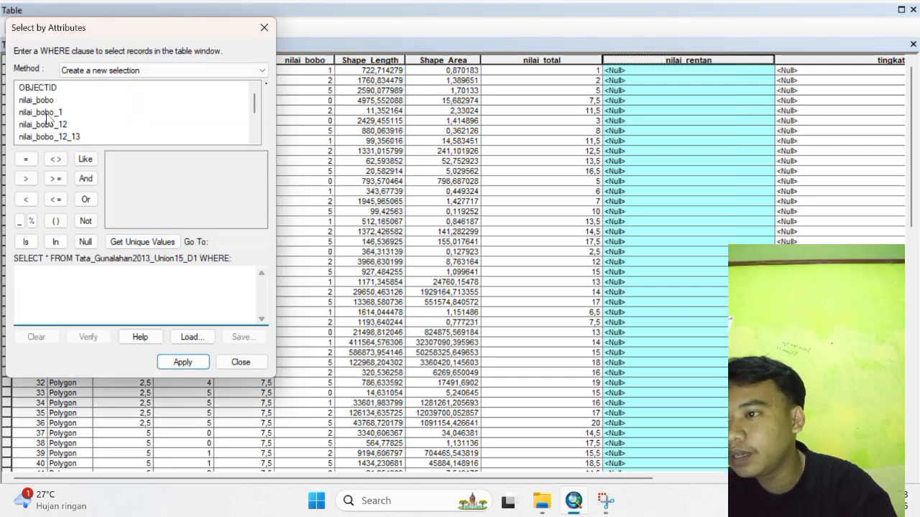
pyautogui.scroll(-1, 42, 129)
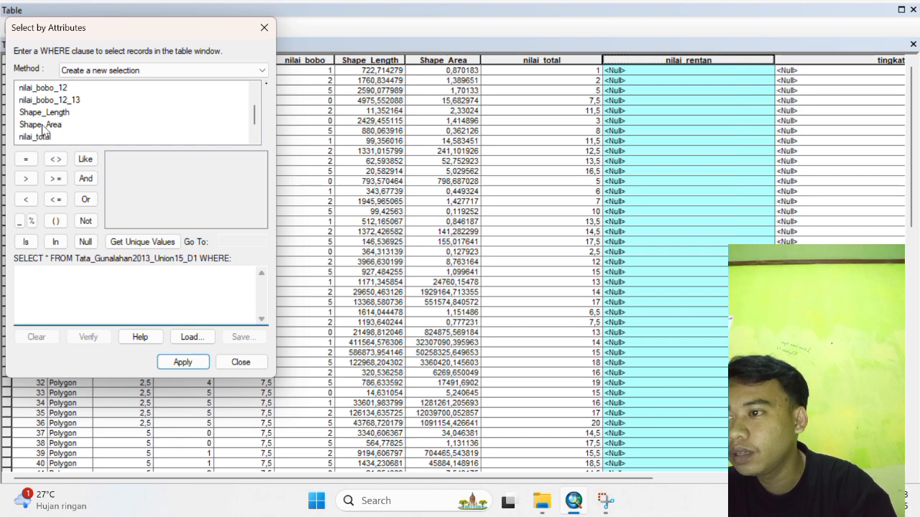
pyautogui.scroll(-1, 43, 131)
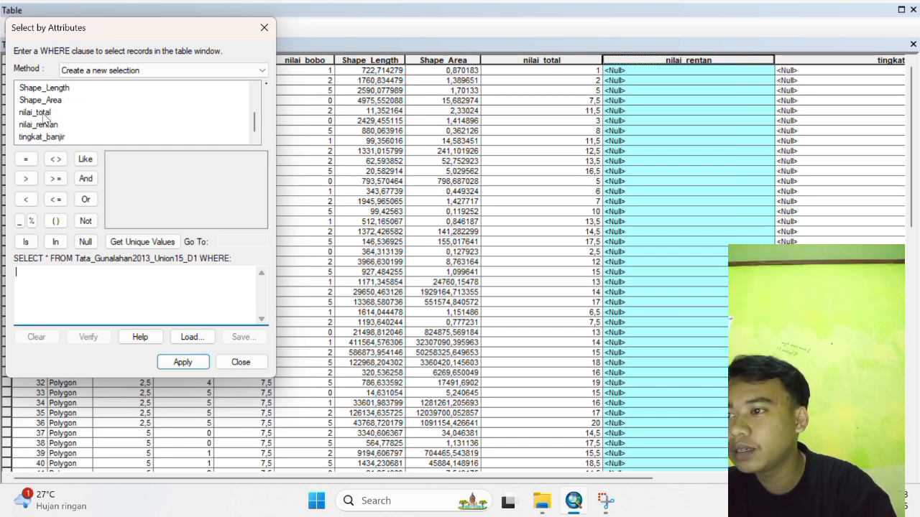
pyautogui.doubleClick(44, 114)
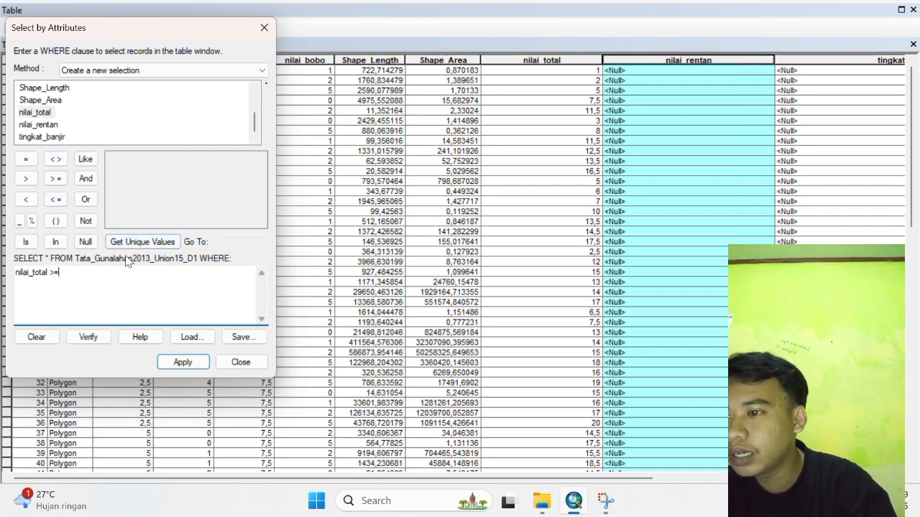
pyautogui.click(144, 243)
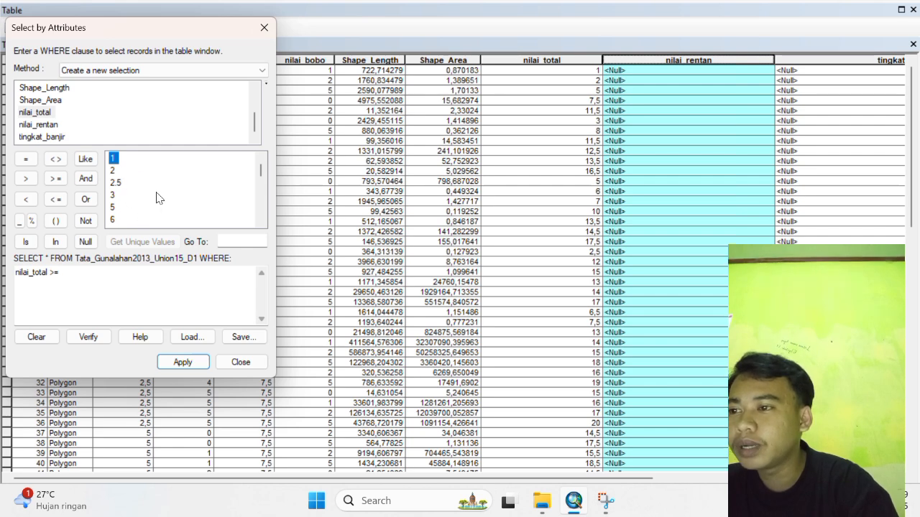
pyautogui.doubleClick(115, 159)
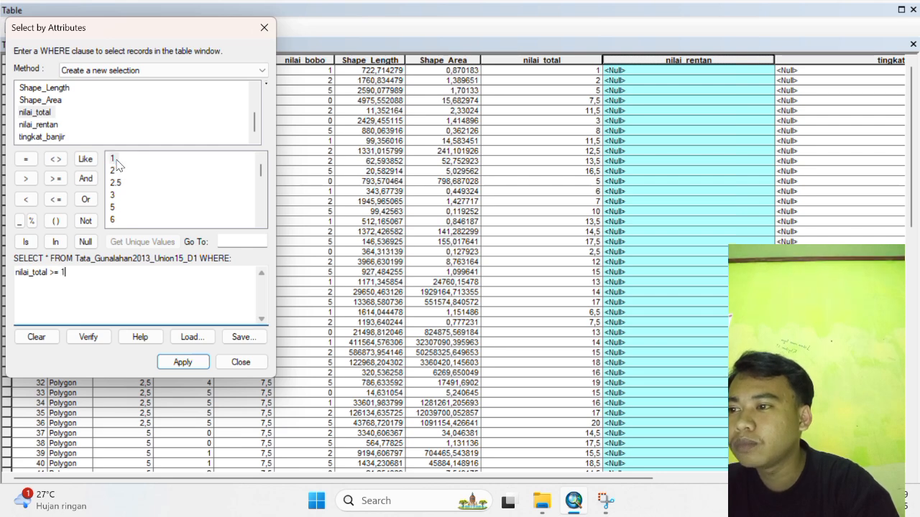
# Extend the query with AND nilai_total <= 20.5 and apply it to select the matching records.
pyautogui.click(85, 179)
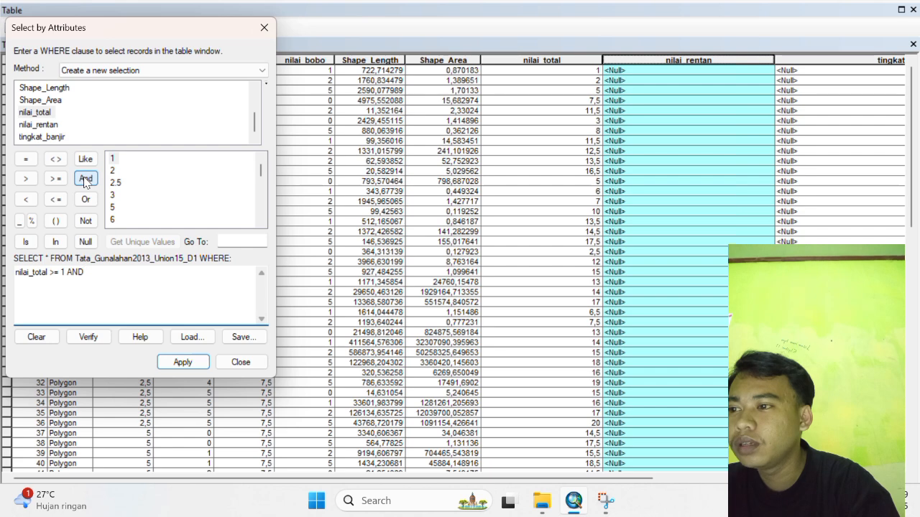
pyautogui.doubleClick(42, 113)
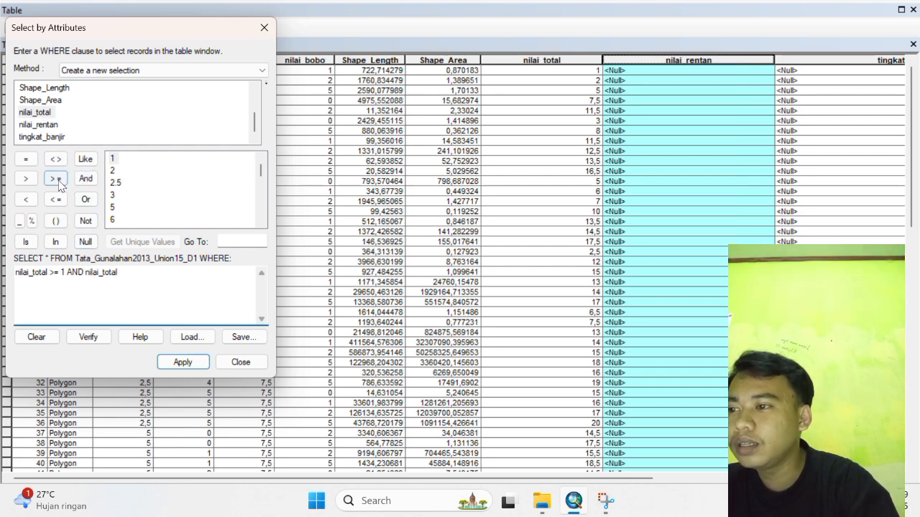
pyautogui.click(56, 200)
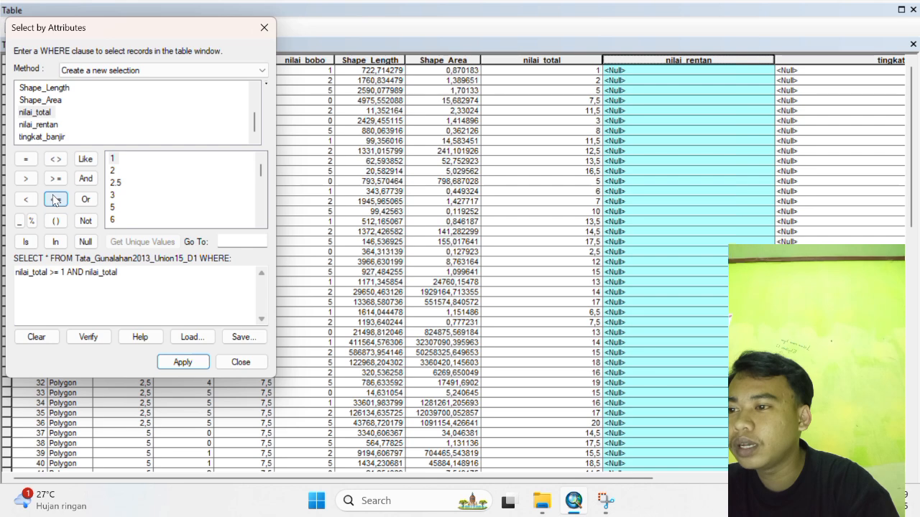
pyautogui.click(261, 223)
pyautogui.click(262, 223)
pyautogui.click(262, 223)
pyautogui.click(262, 223)
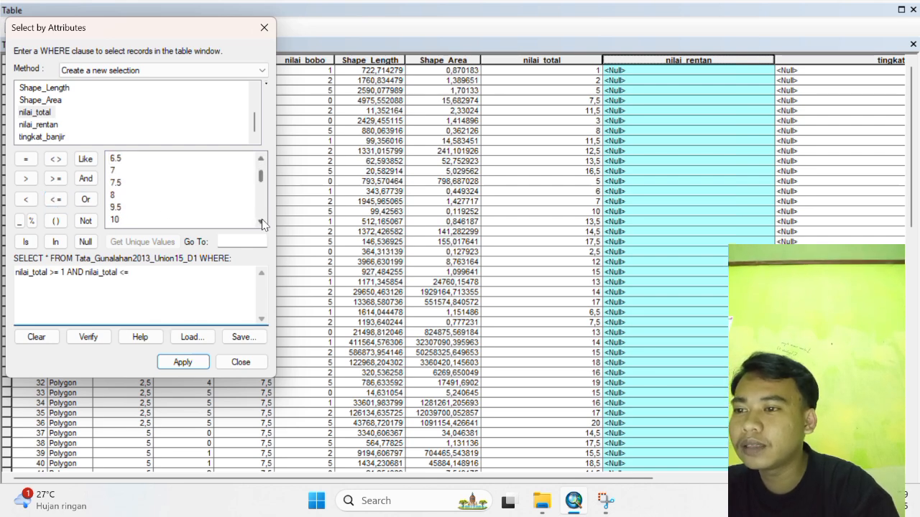
pyautogui.click(262, 223)
pyautogui.click(262, 222)
pyautogui.click(262, 223)
pyautogui.click(262, 223)
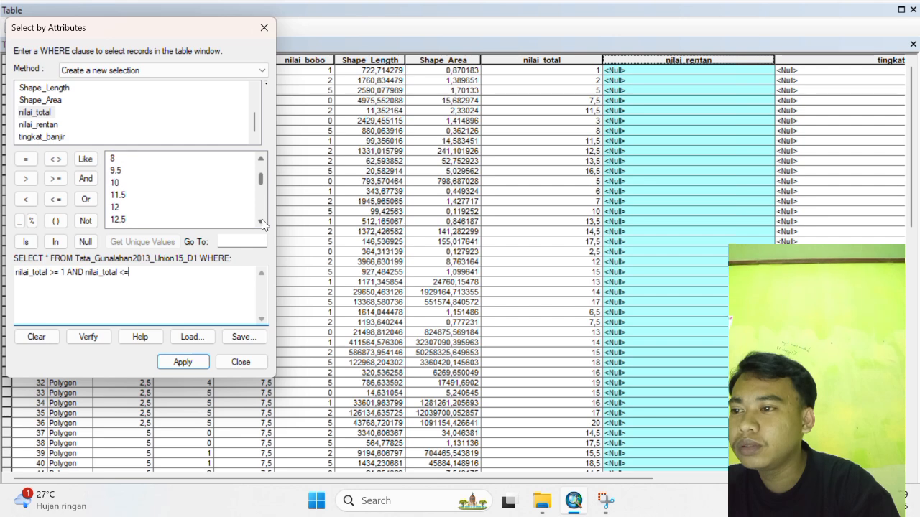
pyautogui.click(261, 223)
pyautogui.click(262, 223)
pyautogui.click(262, 222)
pyautogui.click(262, 223)
pyautogui.click(262, 223)
pyautogui.click(262, 223)
pyautogui.click(261, 222)
pyautogui.click(262, 223)
pyautogui.click(261, 223)
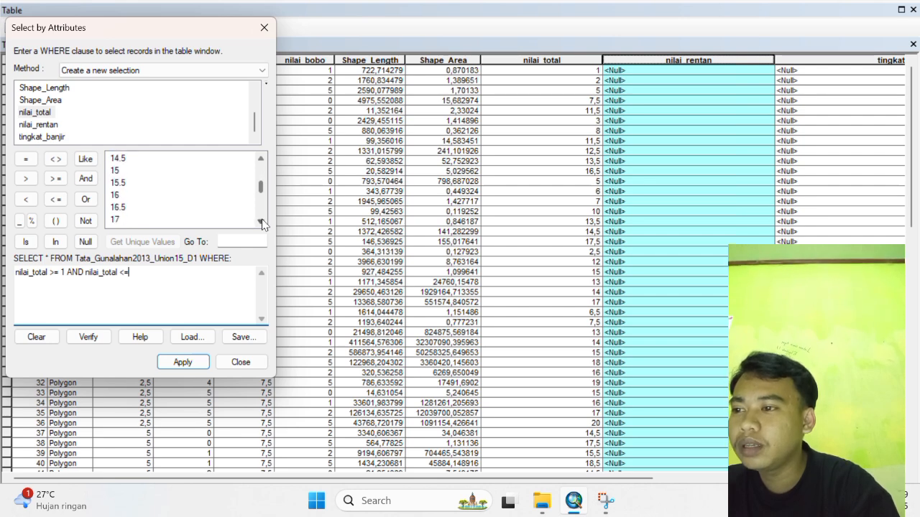
pyautogui.click(261, 223)
pyautogui.click(261, 223)
pyautogui.click(262, 223)
pyautogui.click(262, 223)
pyautogui.click(262, 223)
pyautogui.click(262, 223)
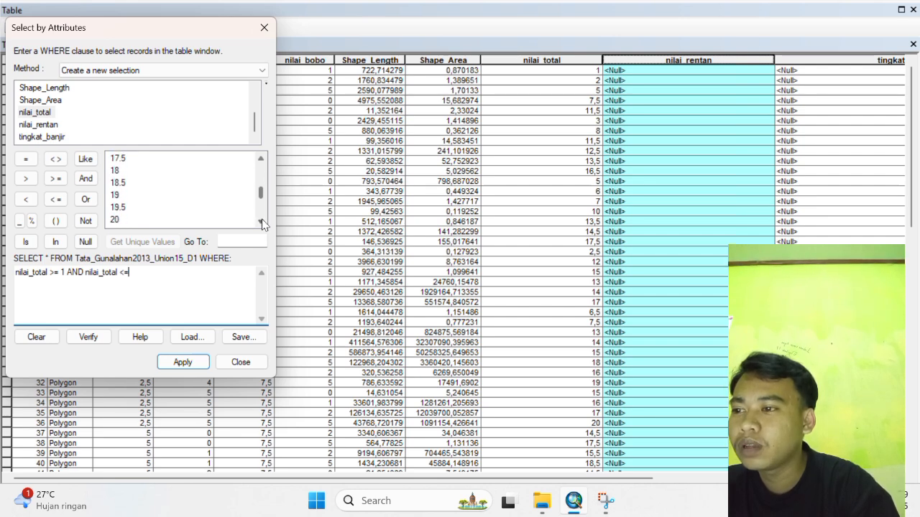
pyautogui.click(262, 223)
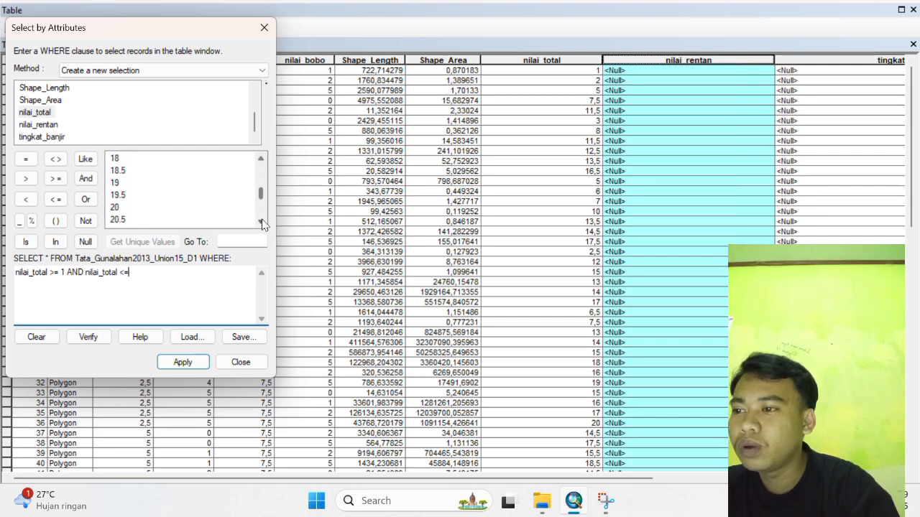
pyautogui.doubleClick(118, 220)
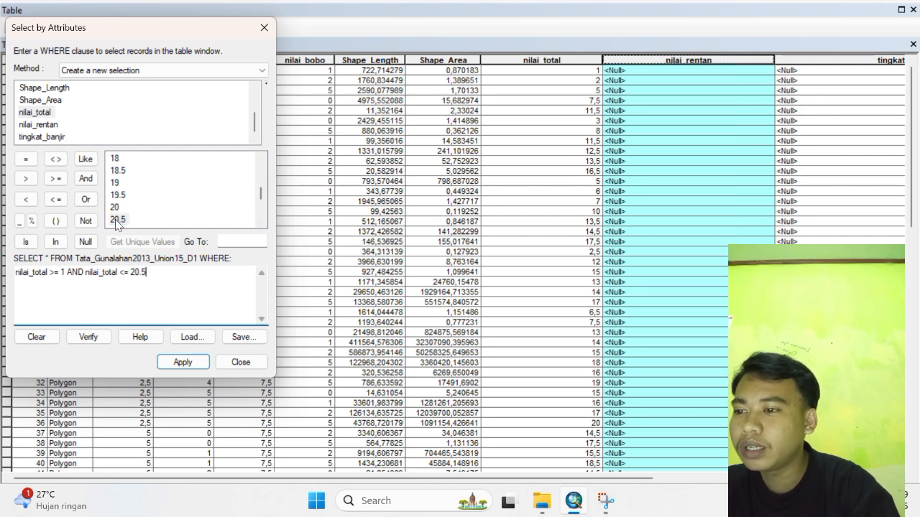
pyautogui.click(181, 365)
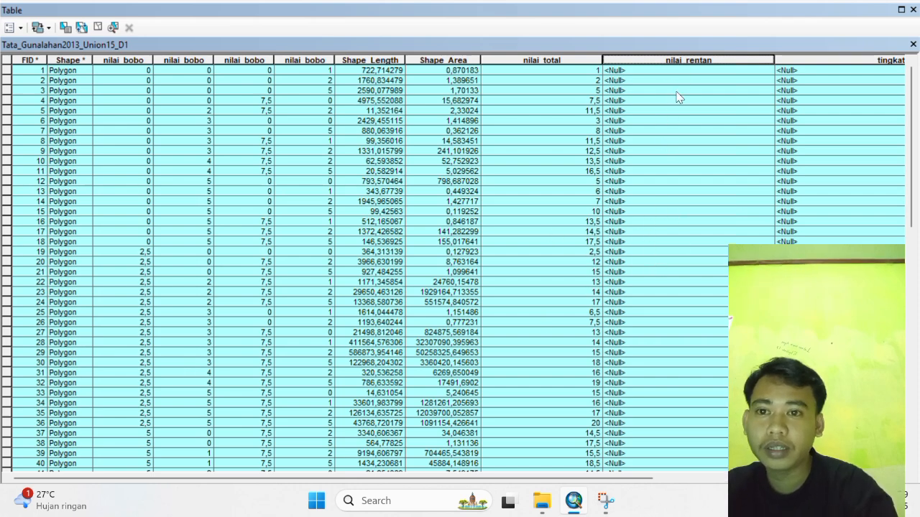
# Calculate nilai_rentan for the selected records as "1-20.5" with the Field Calculator, replacing the old expression and continuing outside an edit session.
pyautogui.rightClick(655, 61)
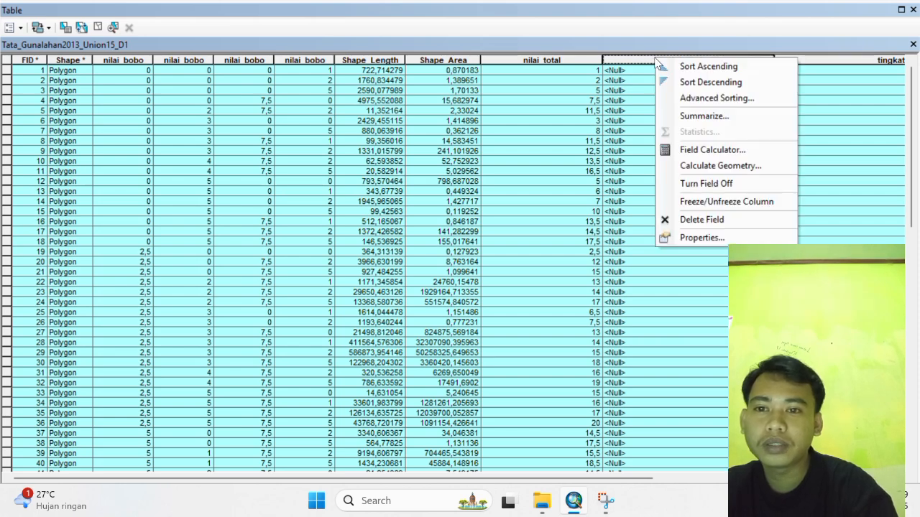
pyautogui.click(702, 151)
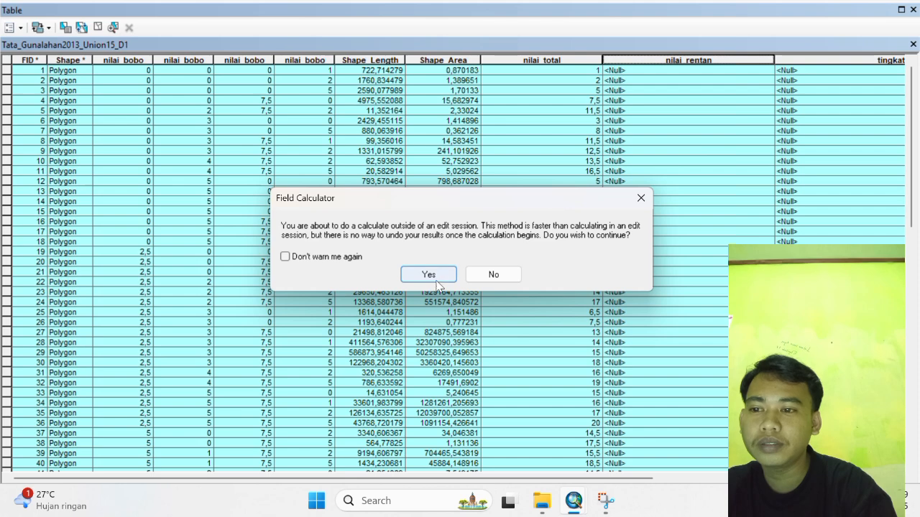
pyautogui.click(429, 274)
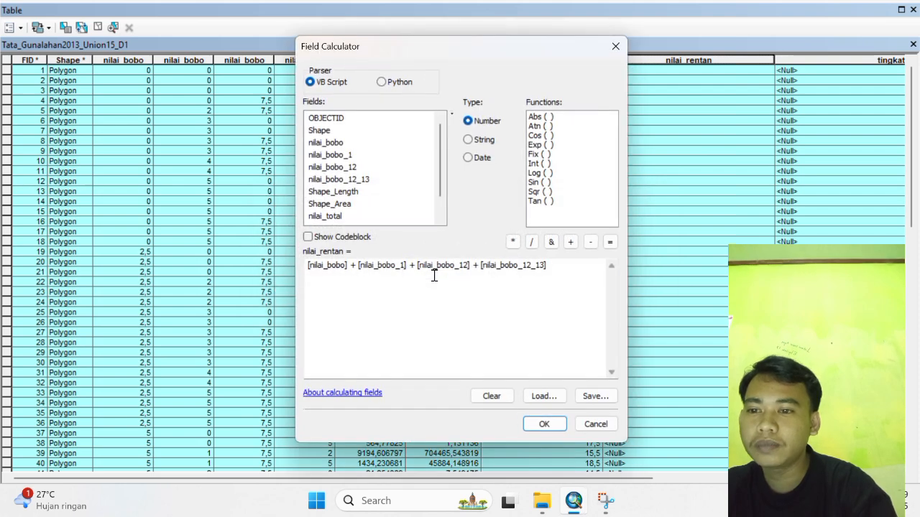
pyautogui.click(480, 395)
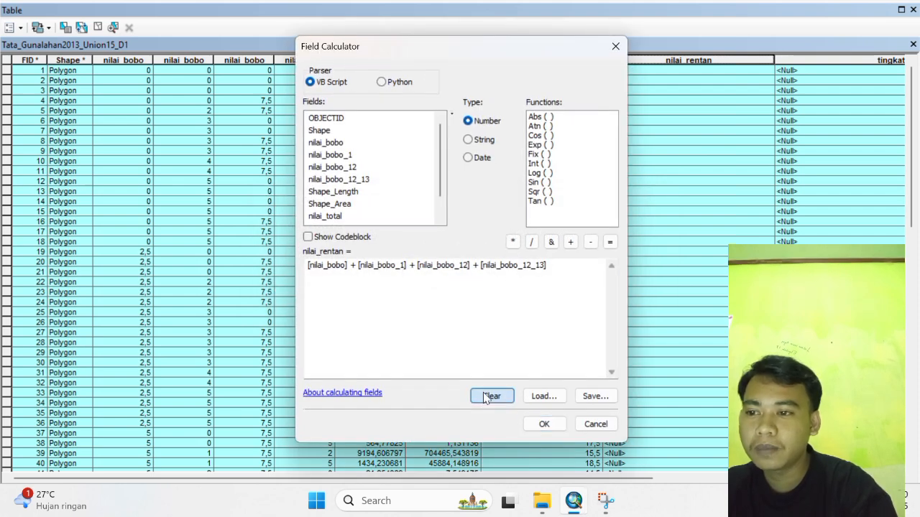
pyautogui.click(314, 268)
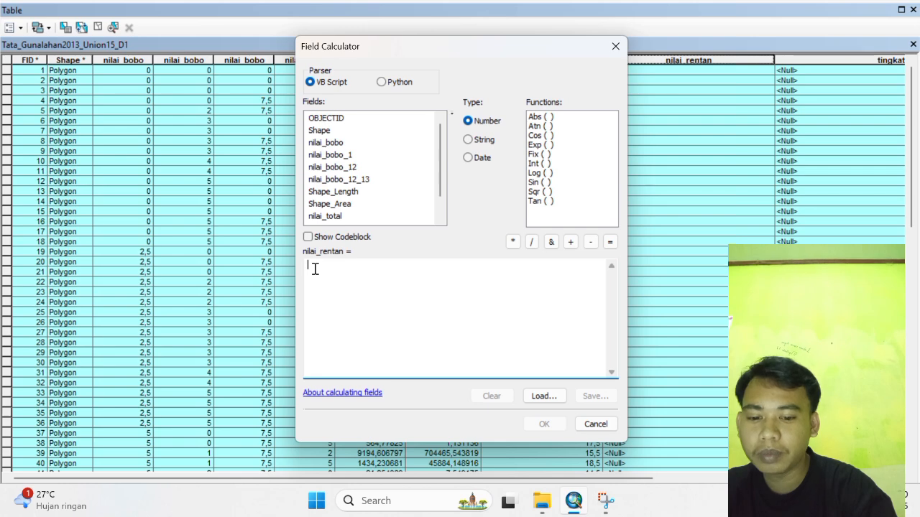
pyautogui.write('*')
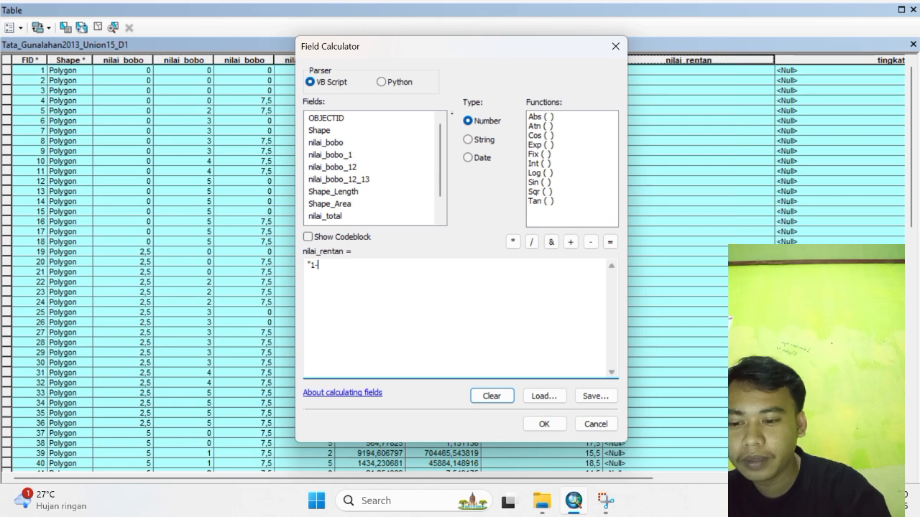
pyautogui.write('1-20')
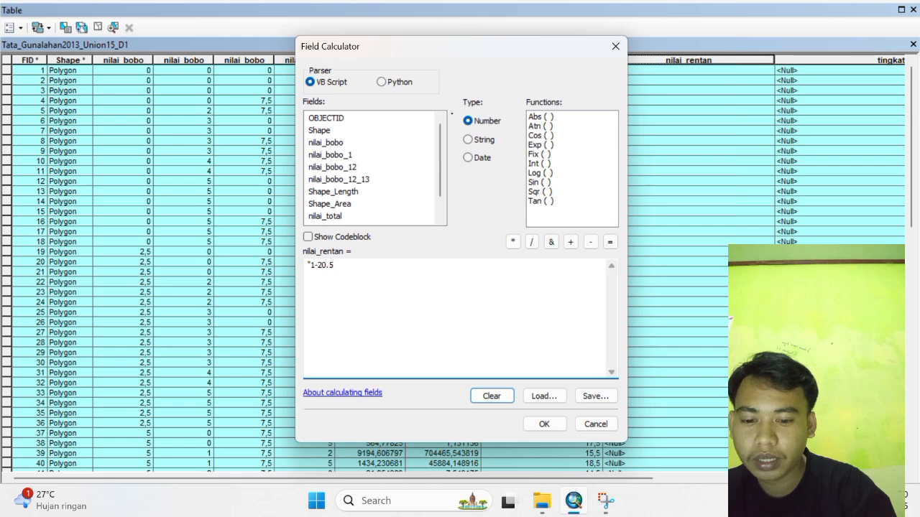
pyautogui.write('.5"')
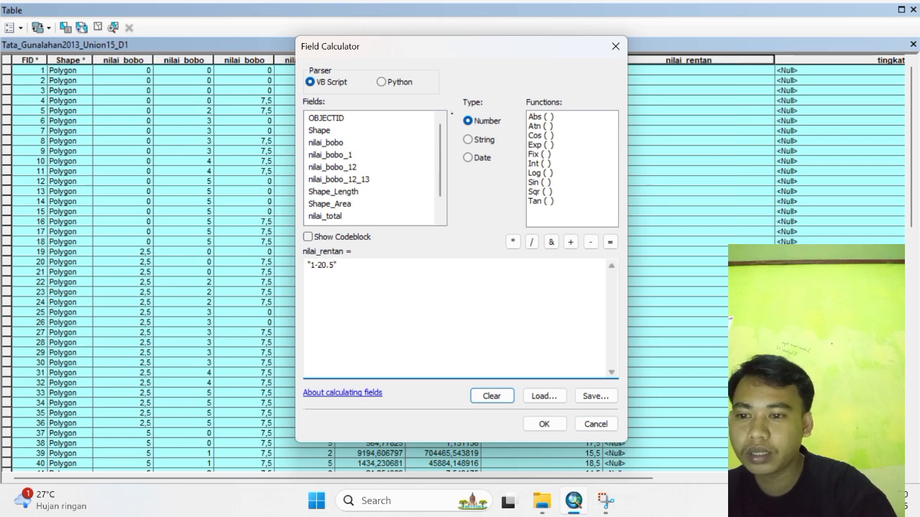
pyautogui.click(541, 424)
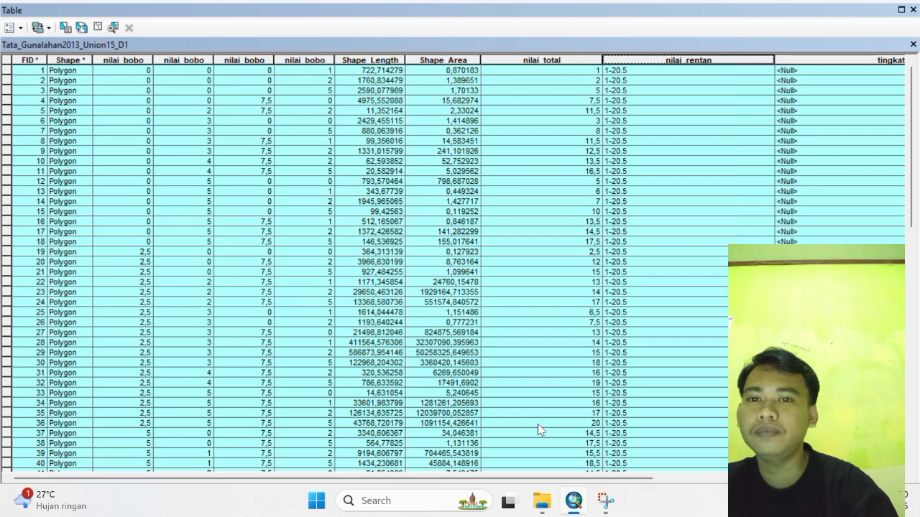
# Calculate tingkat_banjir for the selected records as "rendah" with the Field Calculator, continuing outside an edit session.
pyautogui.rightClick(860, 61)
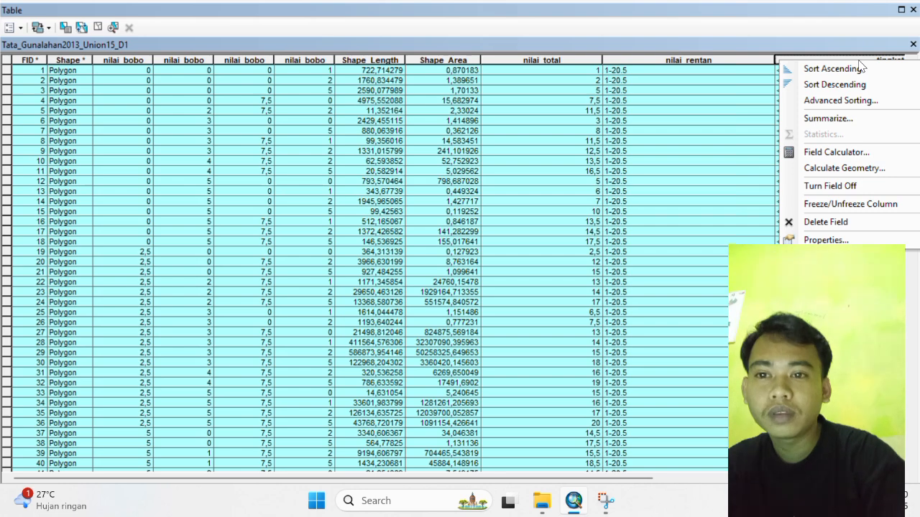
pyautogui.click(836, 152)
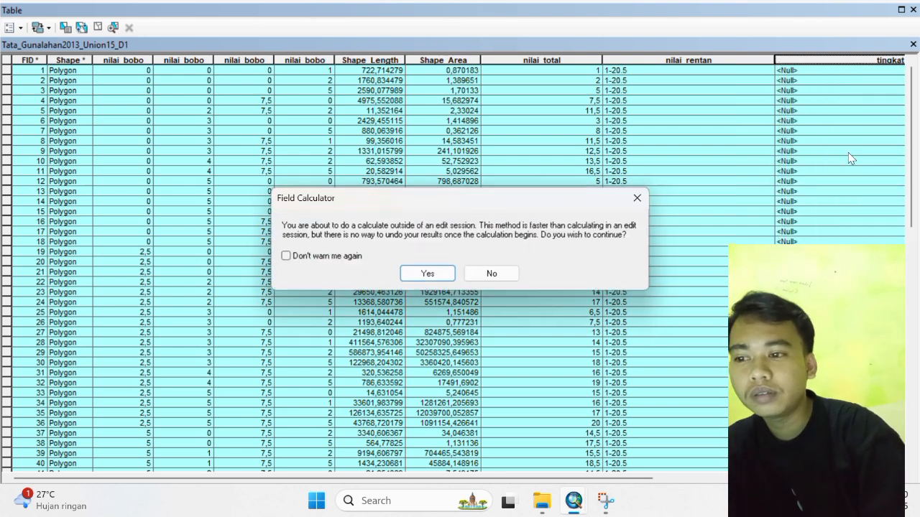
pyautogui.click(427, 274)
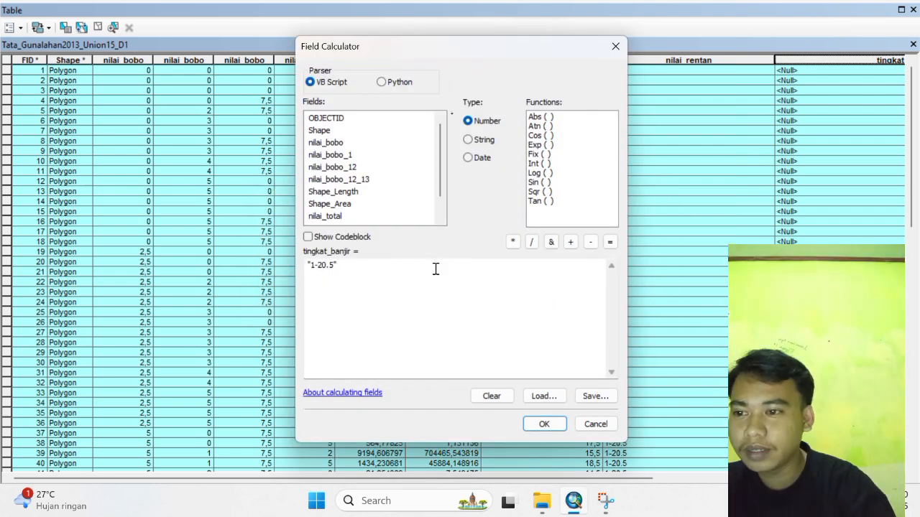
pyautogui.click(334, 265)
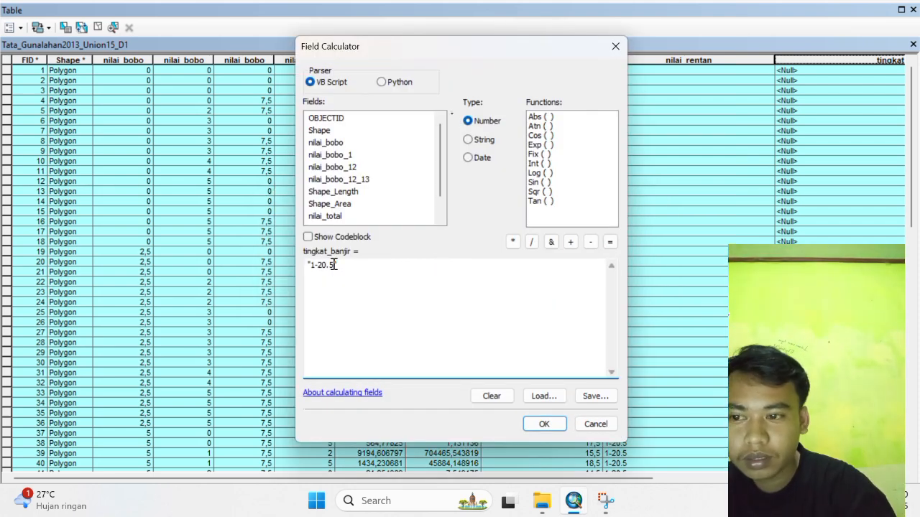
pyautogui.press('BackSpace')
pyautogui.press('BackSpace')
pyautogui.press('BackSpace')
pyautogui.press('BackSpace')
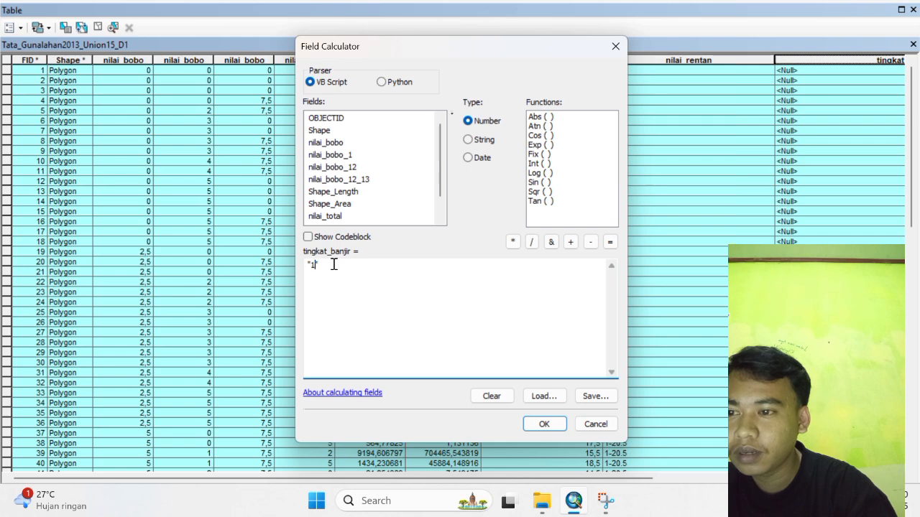
pyautogui.write('"')
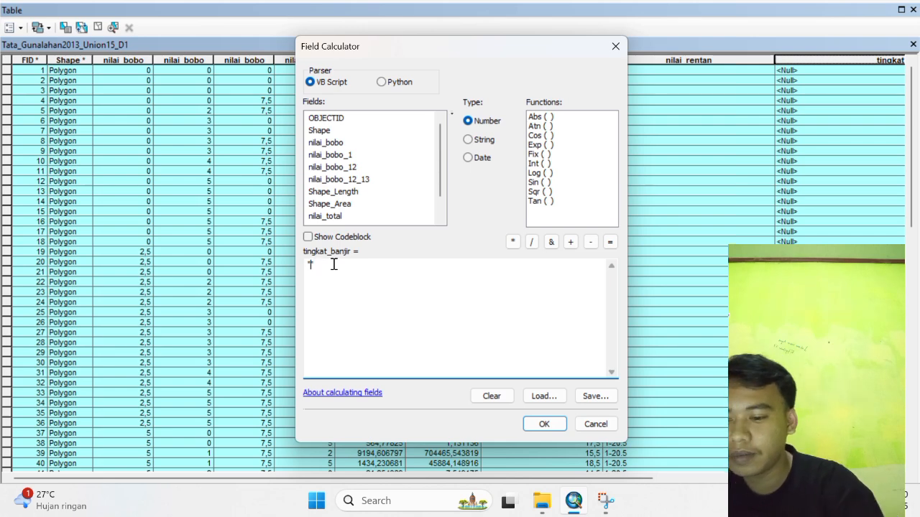
pyautogui.write('rendah"')
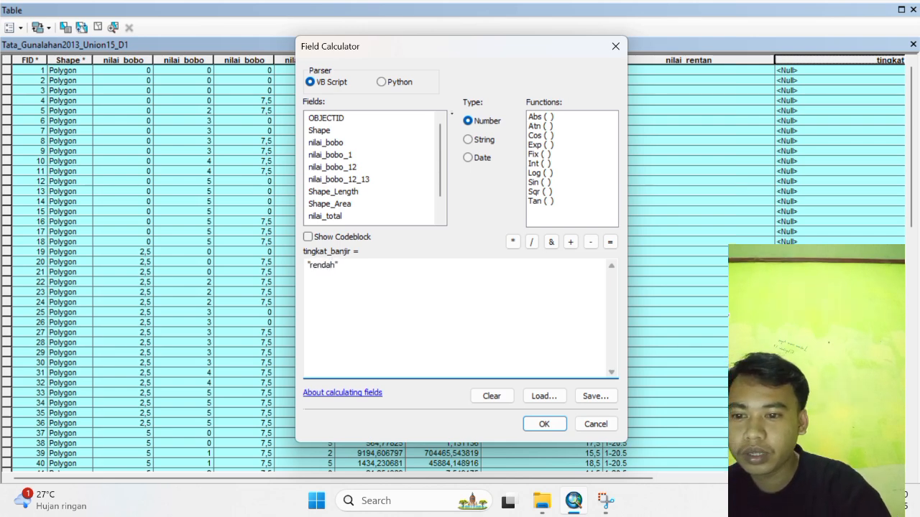
pyautogui.click(544, 424)
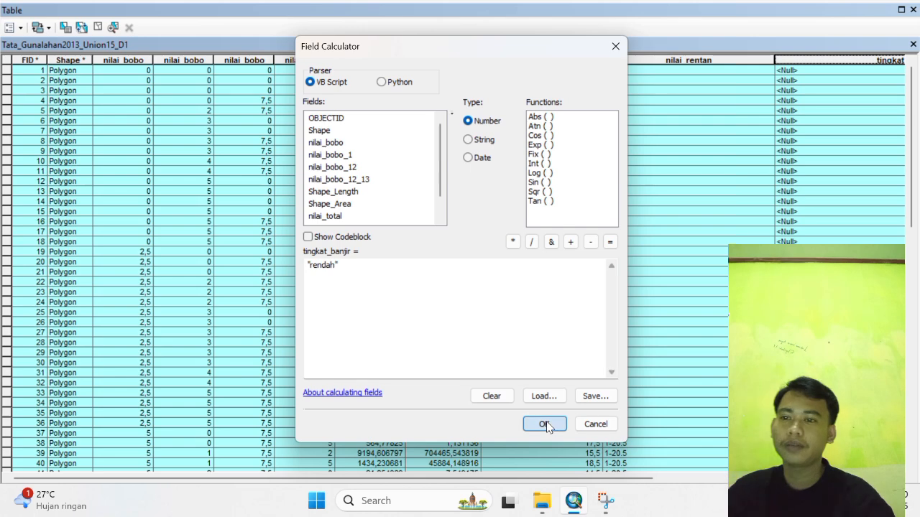
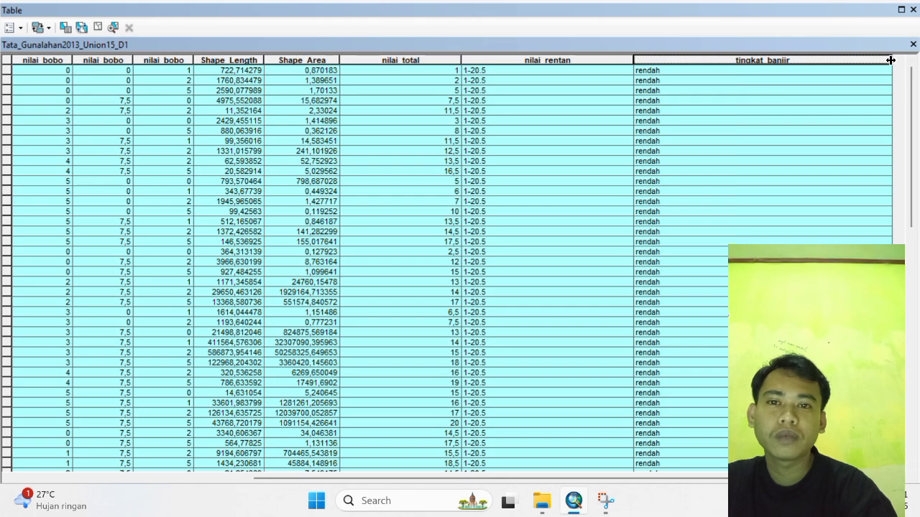
# Narrow the tingkat_banjir, nilai_rentan and nilai_total columns of the dissolved layer's table.
pyautogui.moveTo(891, 60); pyautogui.dragTo(702, 59)
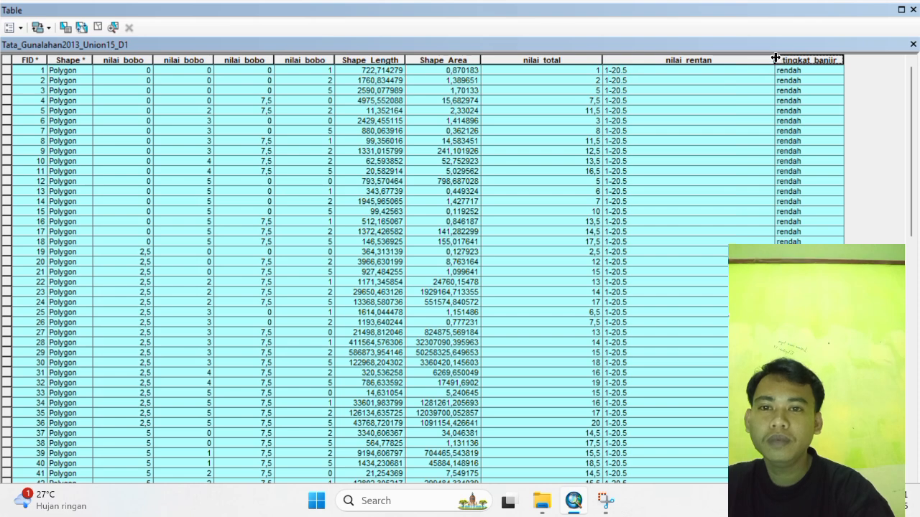
pyautogui.moveTo(772, 60); pyautogui.dragTo(679, 60)
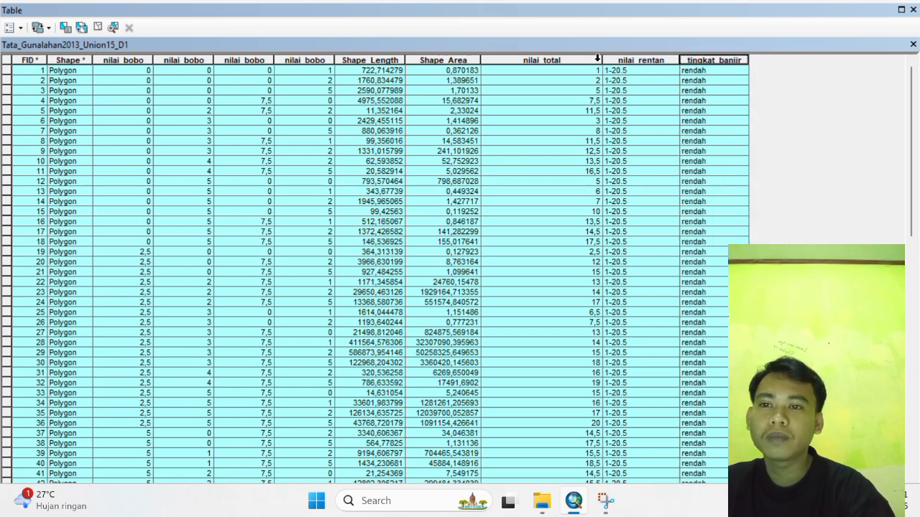
pyautogui.moveTo(601, 59); pyautogui.dragTo(554, 58)
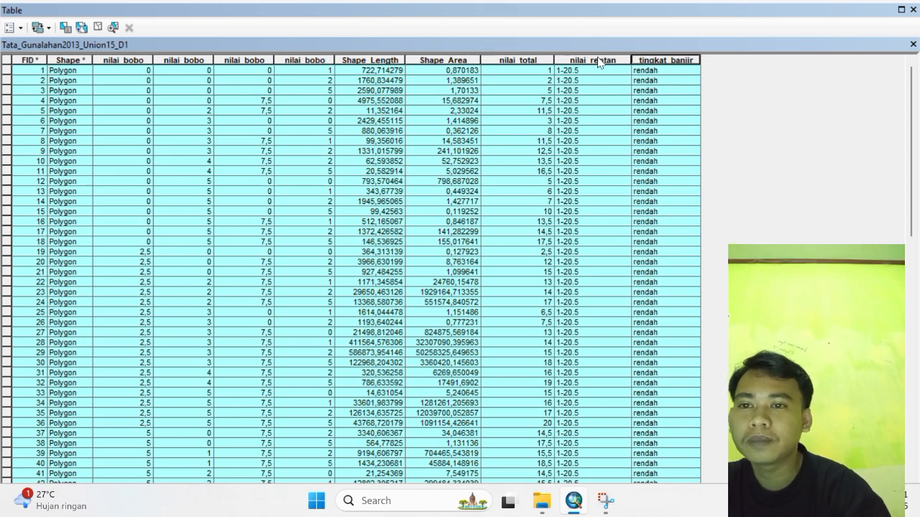
# Replace the old Select by Attributes query with the condition nilai_total >= 20.5, using the field's unique values.
pyautogui.click(64, 29)
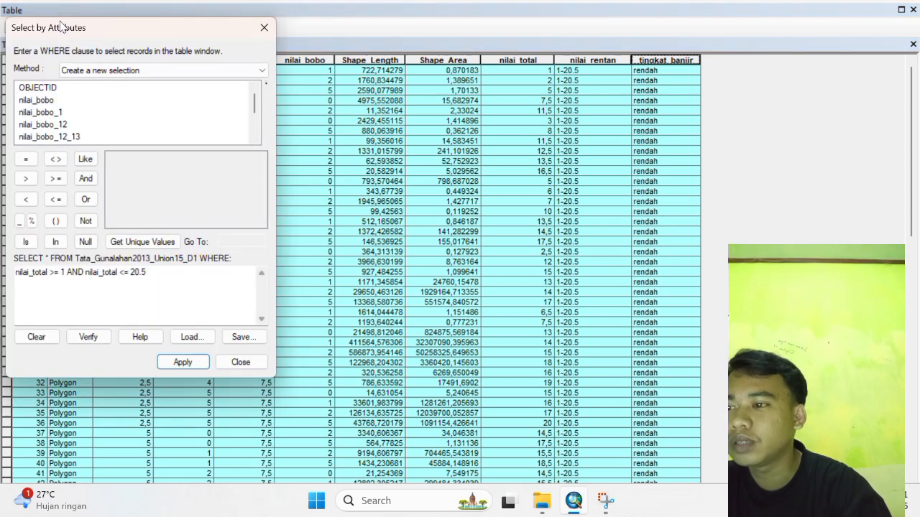
pyautogui.click(36, 337)
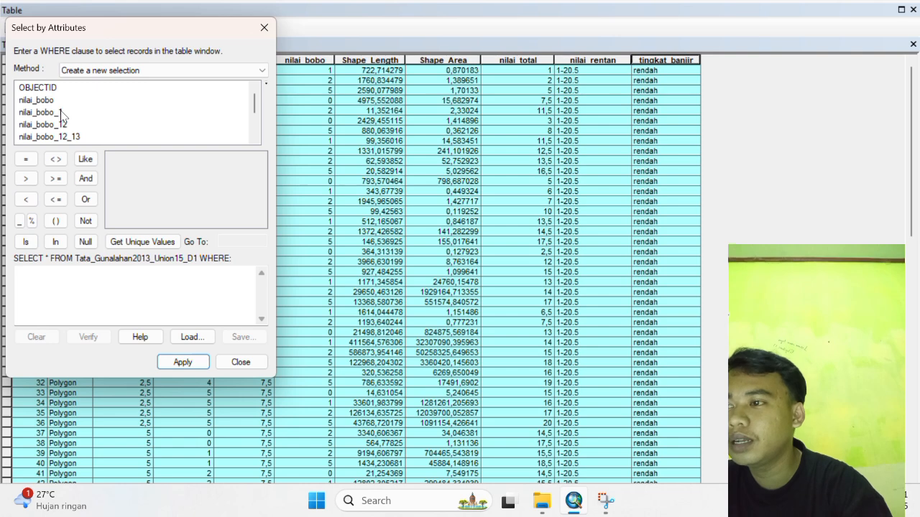
pyautogui.scroll(-1, 62, 115)
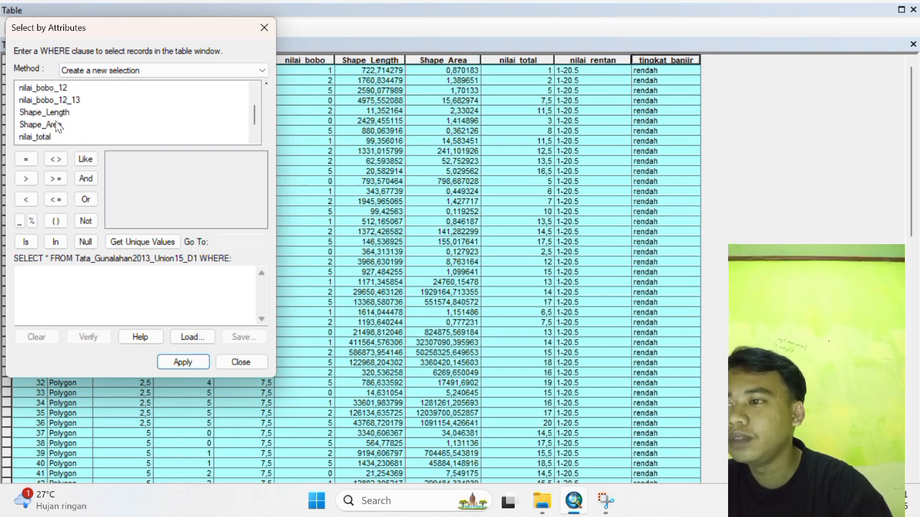
pyautogui.doubleClick(43, 138)
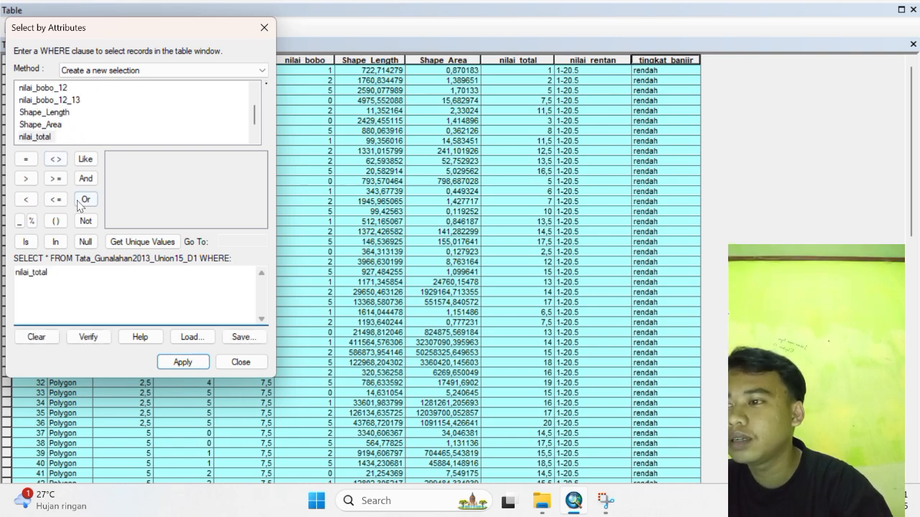
pyautogui.click(56, 179)
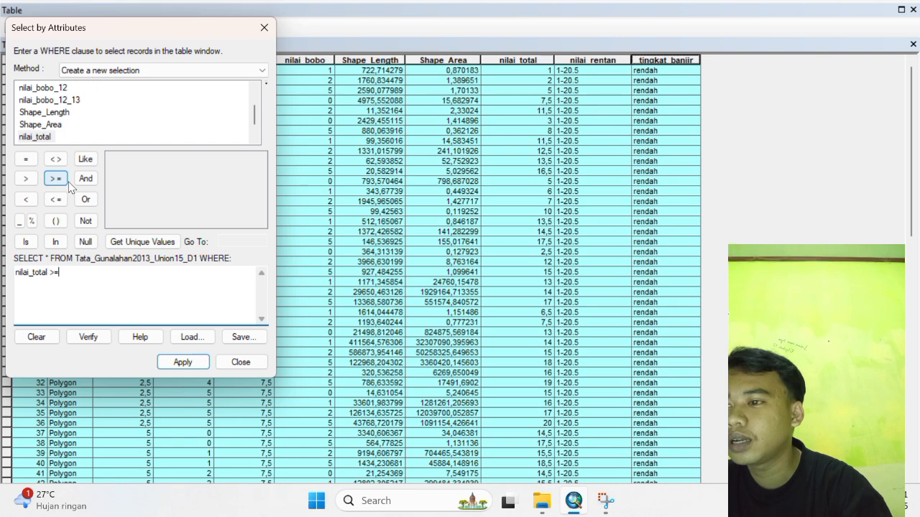
pyautogui.click(141, 243)
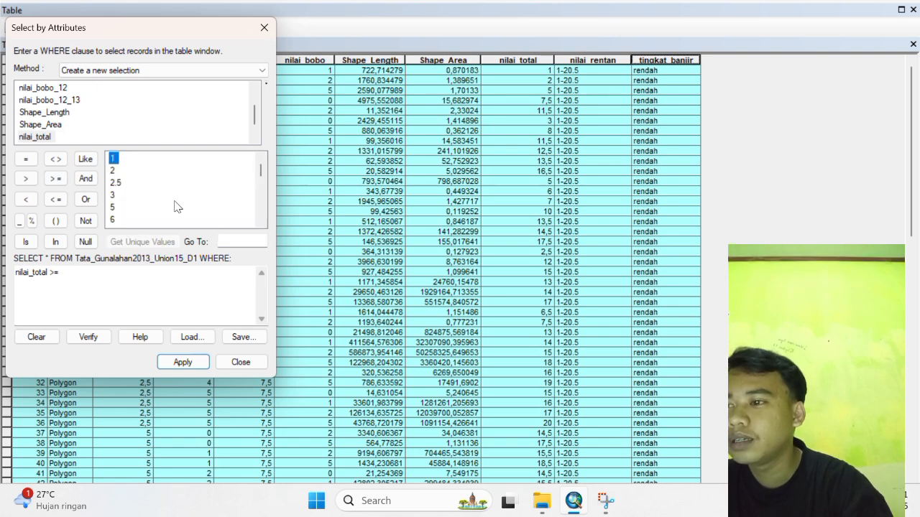
pyautogui.scroll(-1, 175, 207)
pyautogui.scroll(-2, 175, 207)
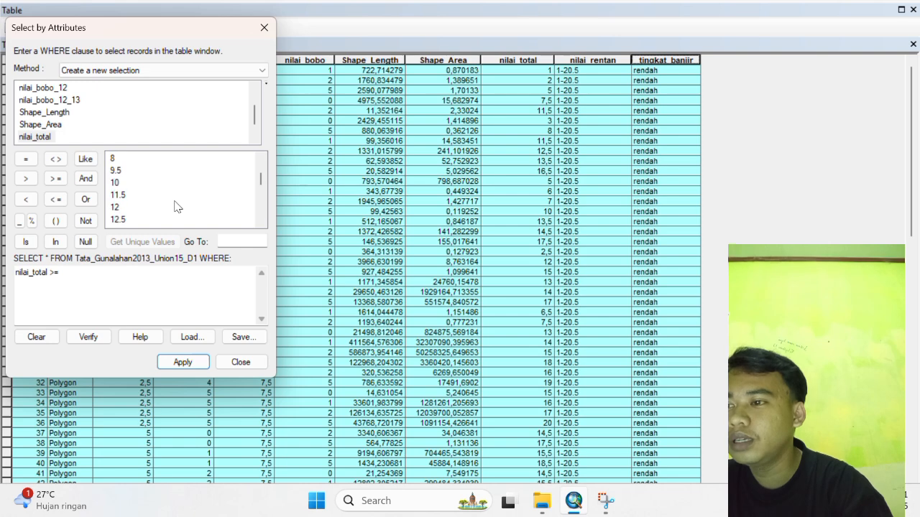
pyautogui.scroll(-1, 174, 207)
pyautogui.scroll(-3, 175, 207)
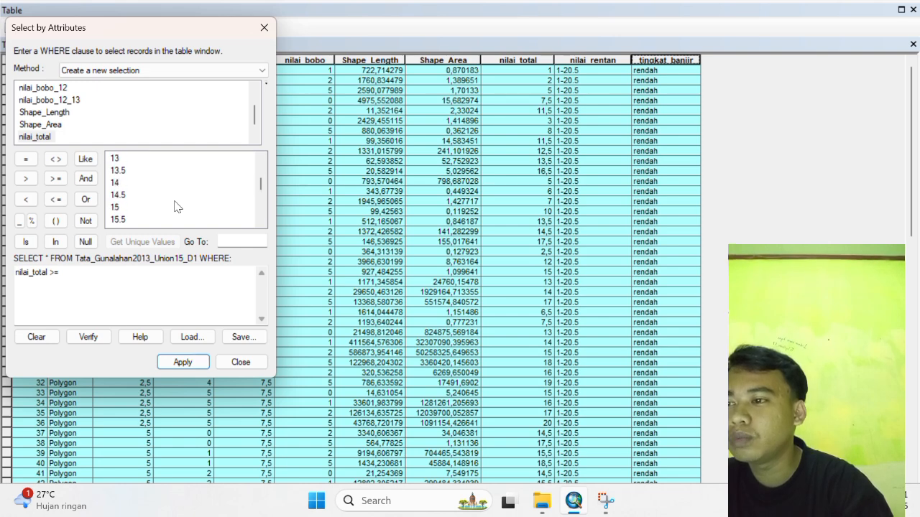
pyautogui.scroll(-3, 175, 207)
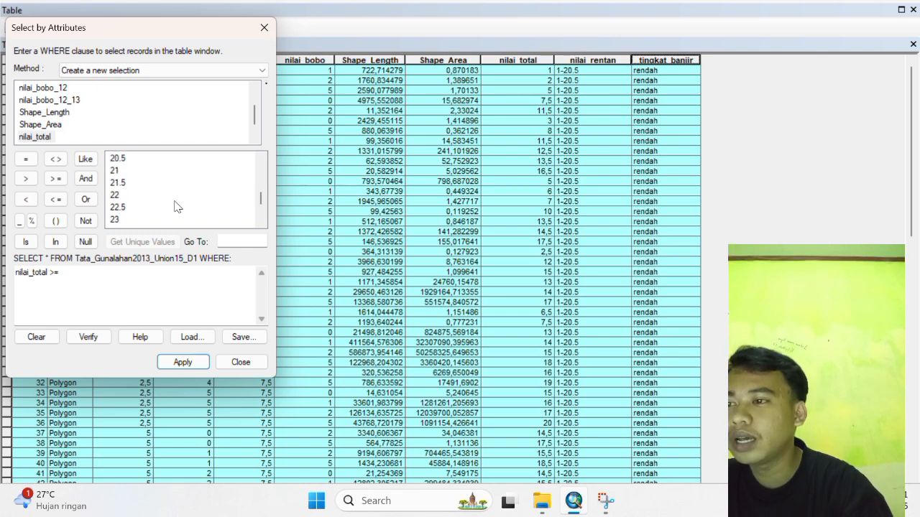
pyautogui.doubleClick(117, 159)
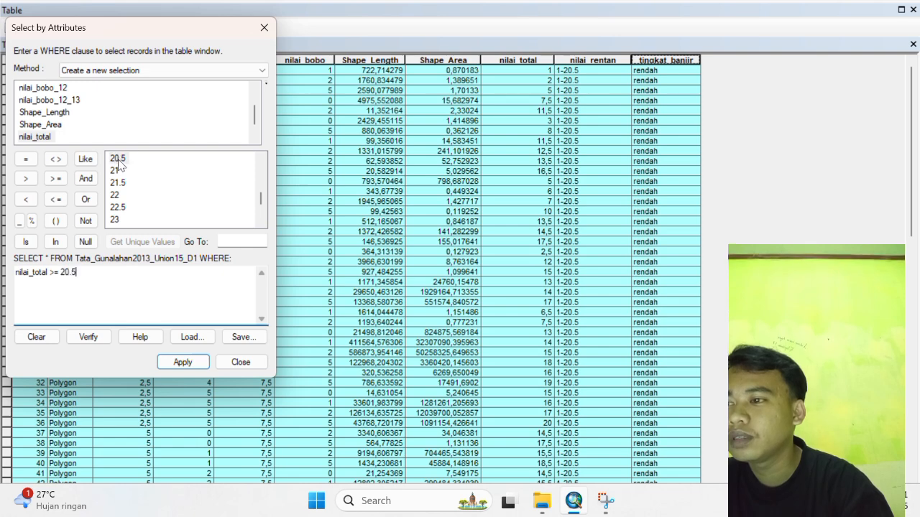
# Extend the query with AND nilai_total <= 25.5 and apply it to select the matching records.
pyautogui.click(85, 179)
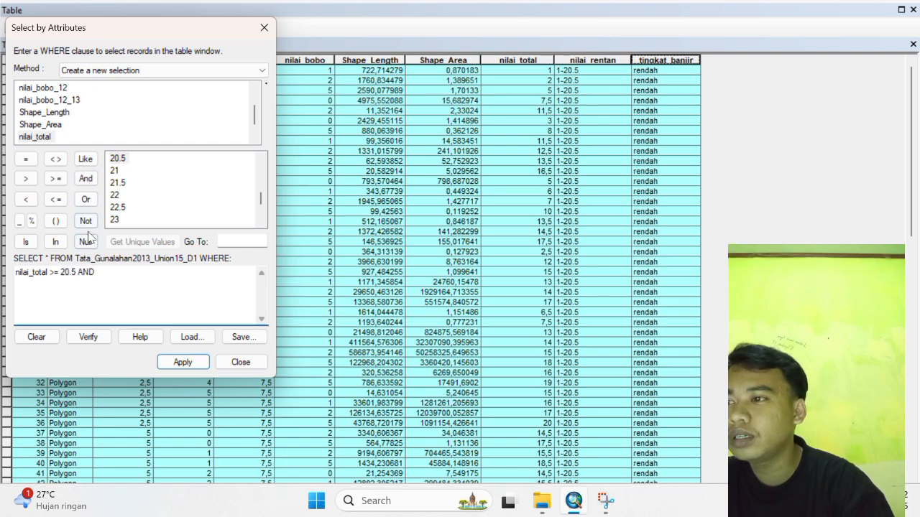
pyautogui.click(39, 136)
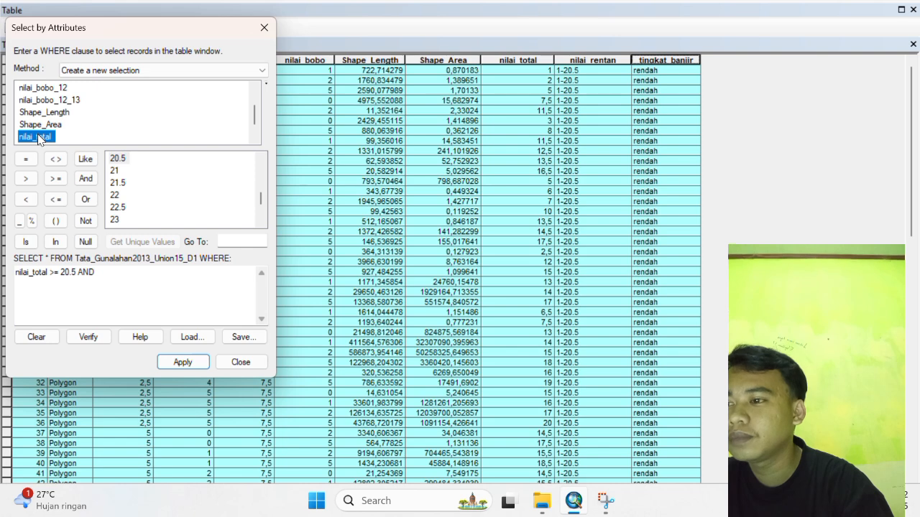
pyautogui.doubleClick(37, 135)
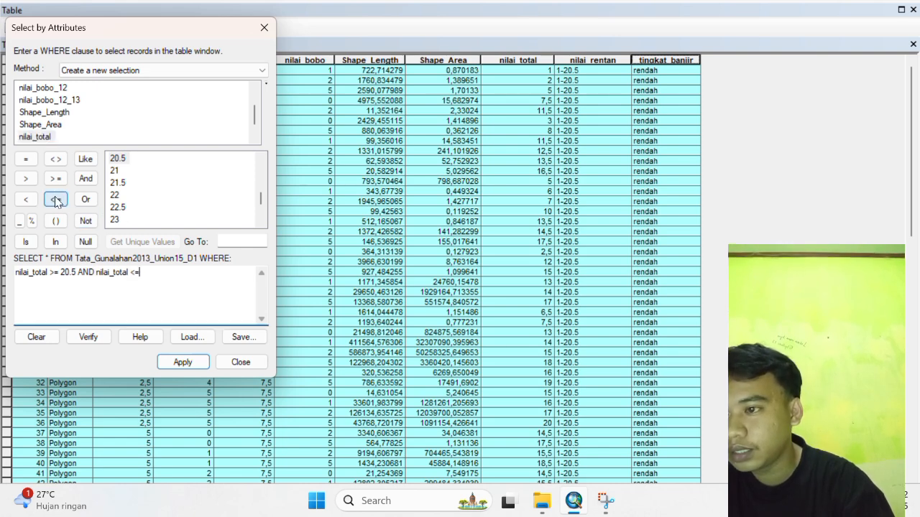
pyautogui.click(261, 224)
pyautogui.click(261, 223)
pyautogui.click(261, 223)
pyautogui.click(260, 223)
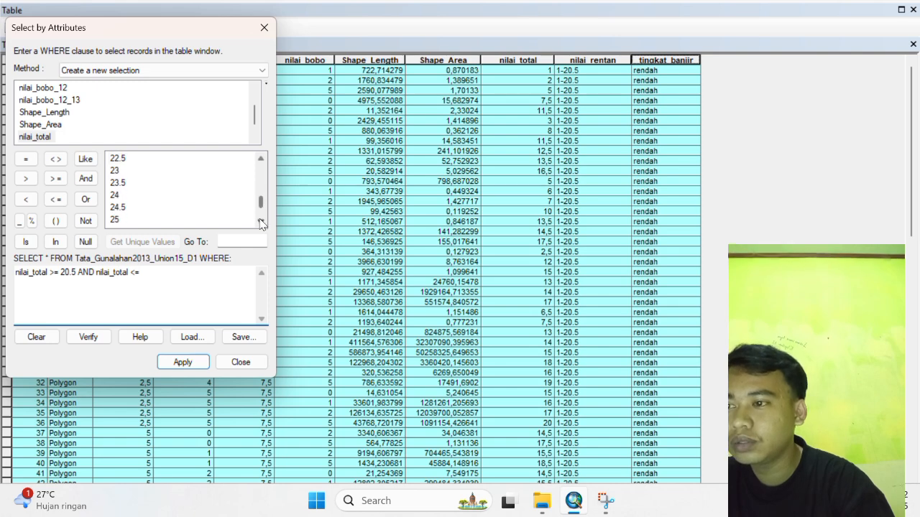
pyautogui.click(261, 224)
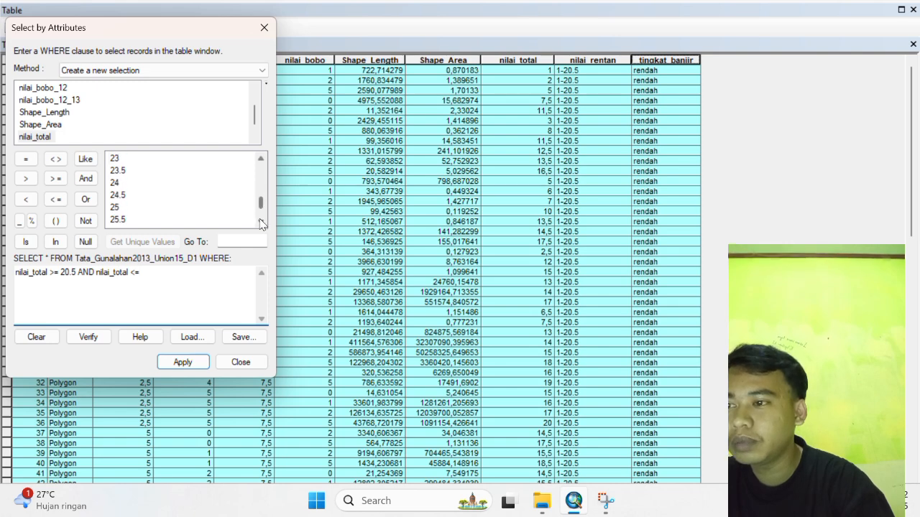
pyautogui.doubleClick(118, 220)
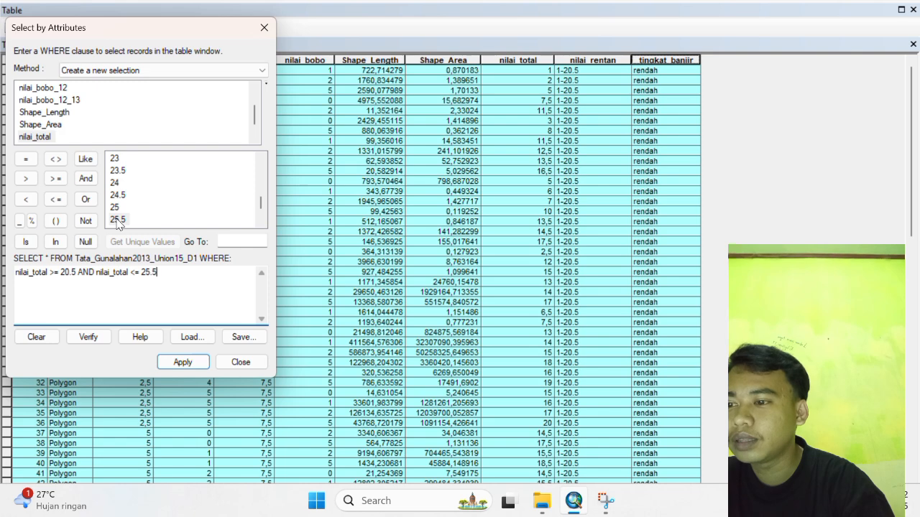
pyautogui.click(183, 362)
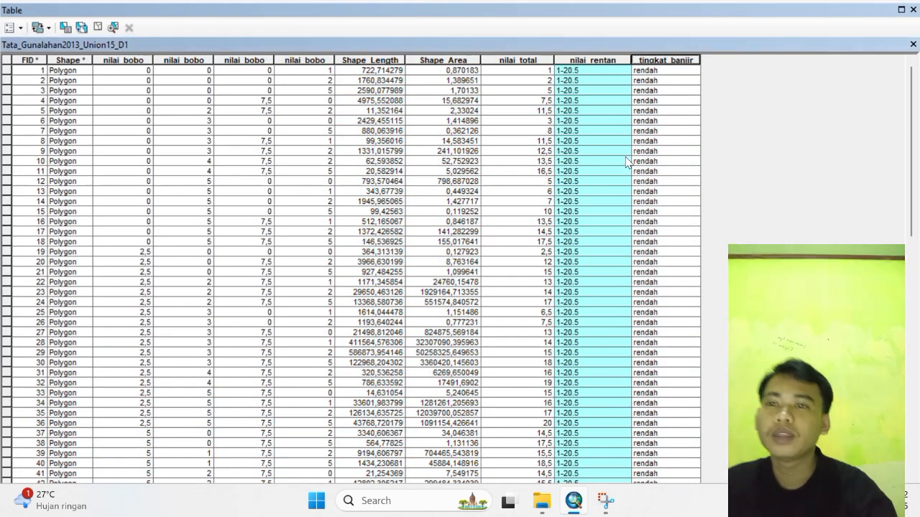
# Calculate nilai_rentan for the selected records as "20.5-25.5" with the Field Calculator, continuing outside an edit session.
pyautogui.click(596, 63)
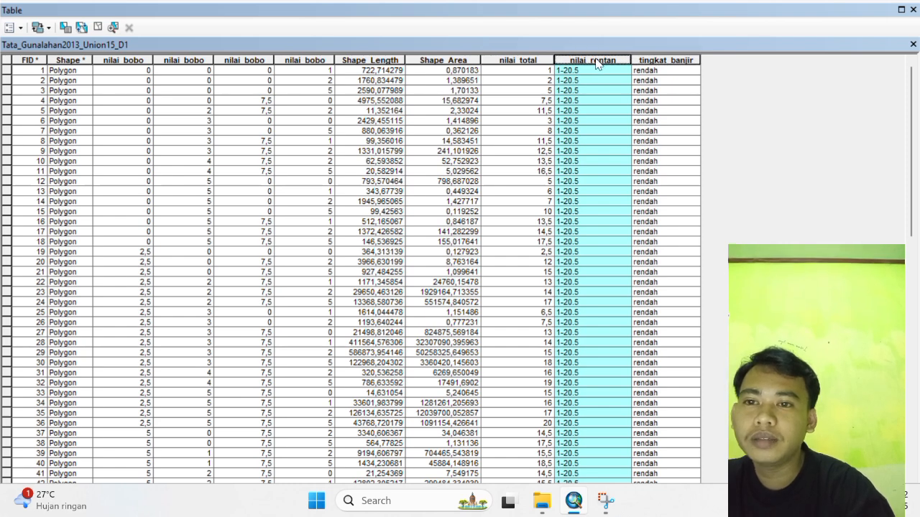
pyautogui.rightClick(596, 64)
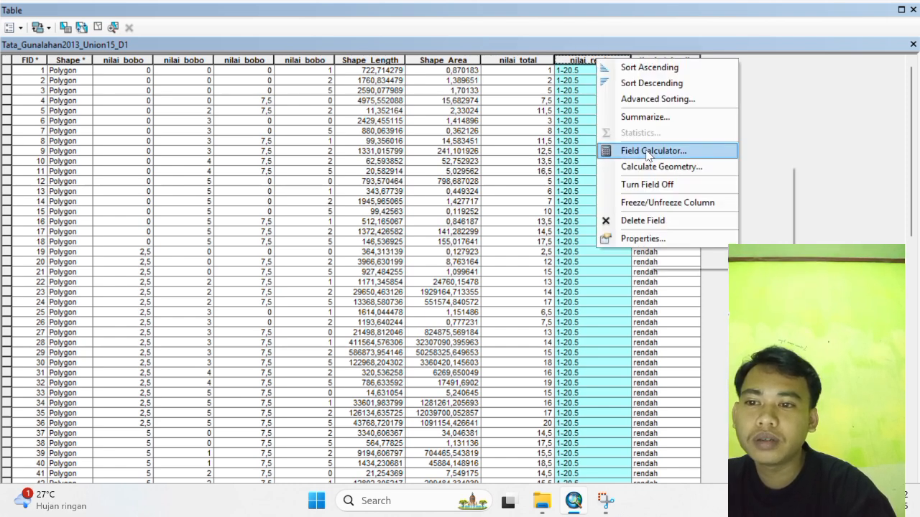
pyautogui.click(649, 152)
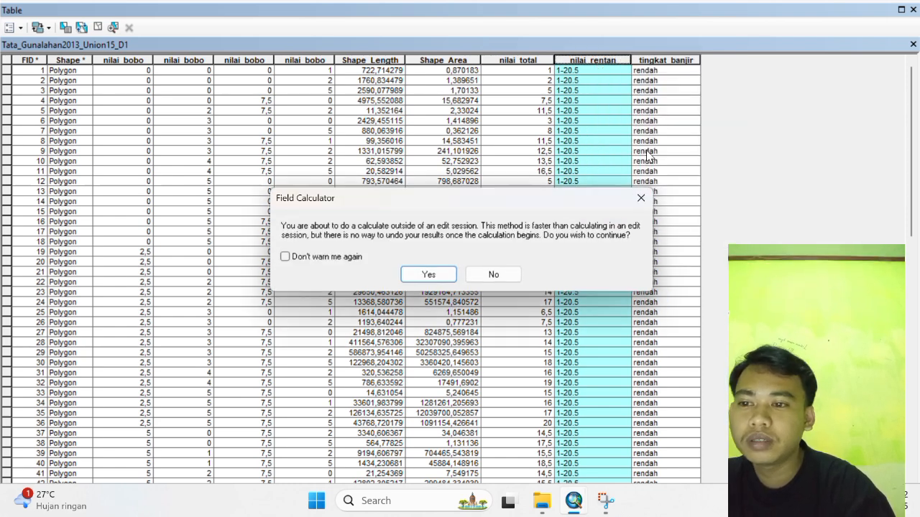
pyautogui.click(429, 275)
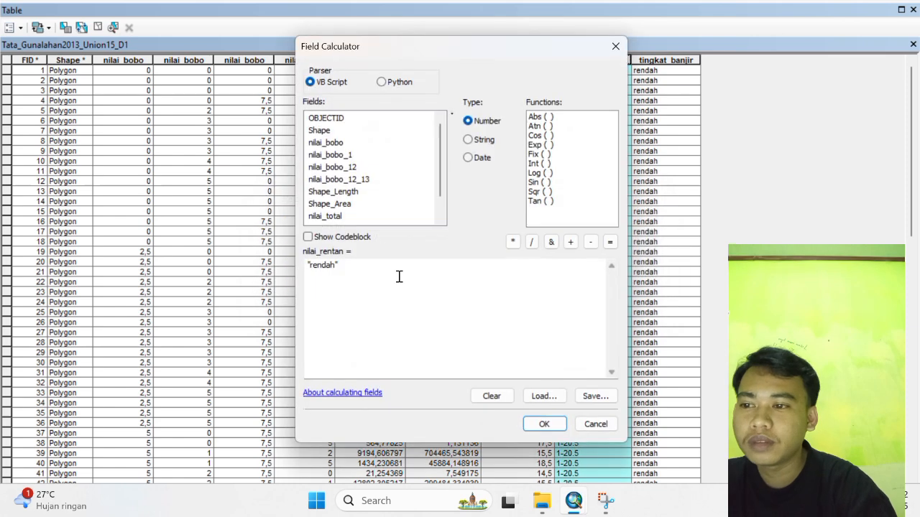
pyautogui.click(335, 264)
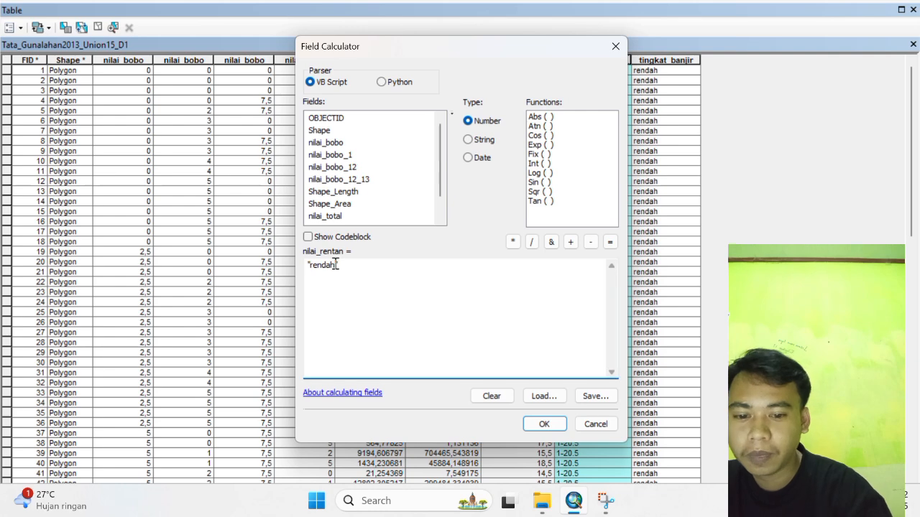
pyautogui.press('BackSpace')
pyautogui.press('BackSpace')
pyautogui.press('BackSpace')
pyautogui.press('BackSpace')
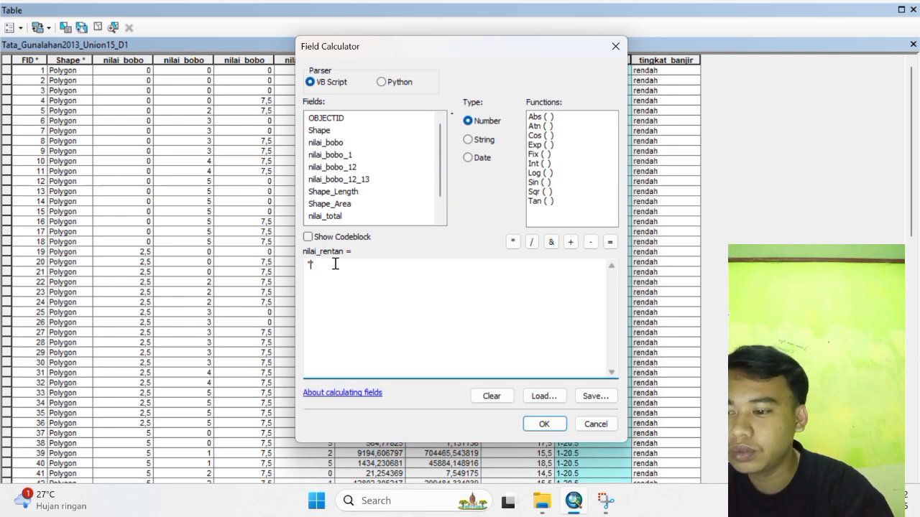
pyautogui.write('20.5-25.5')
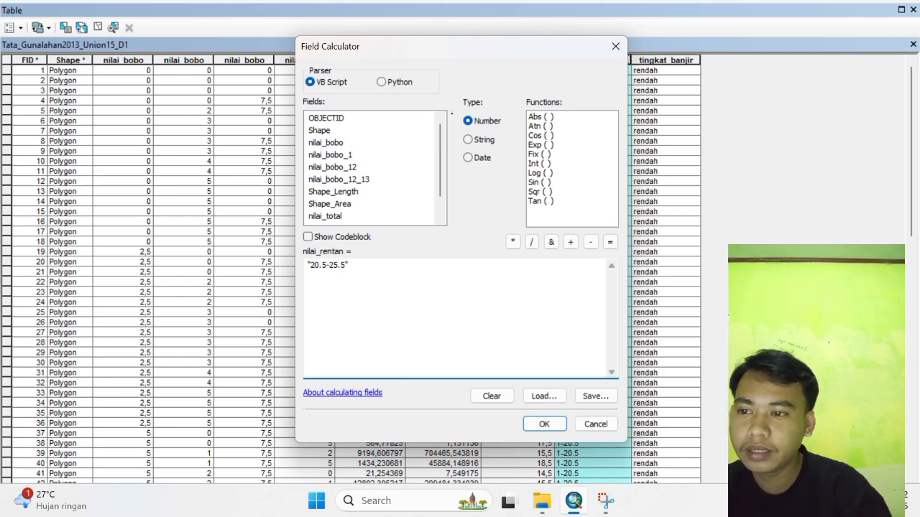
pyautogui.click(544, 424)
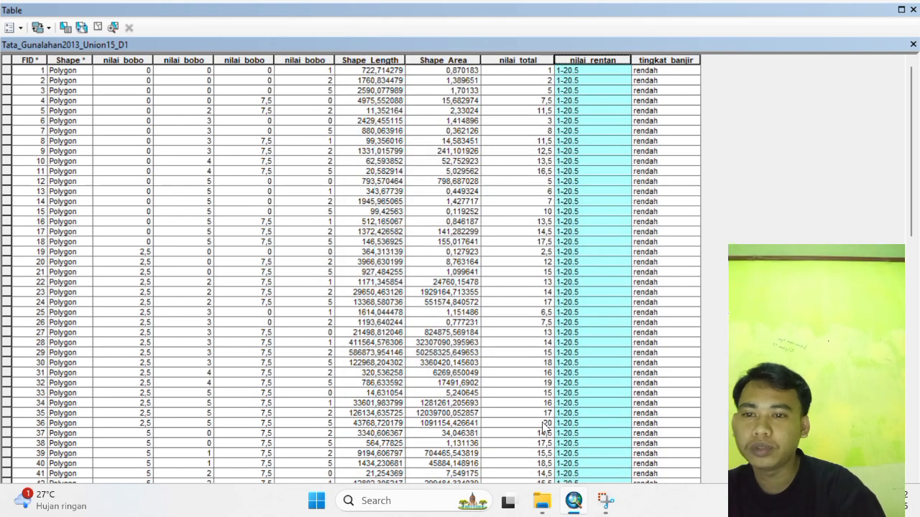
# Calculate tingkat_banjir for the selected records as "sedang" with the Field Calculator, continuing outside an edit session.
pyautogui.rightClick(651, 59)
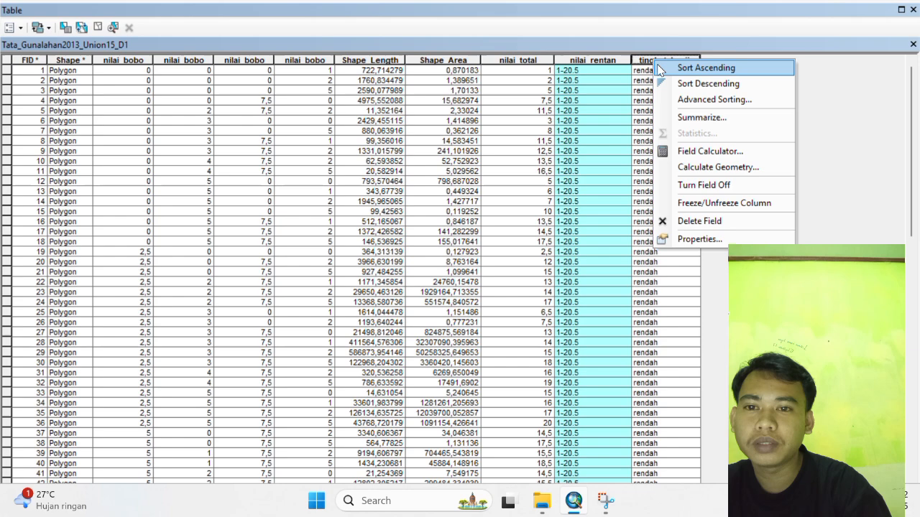
pyautogui.click(701, 151)
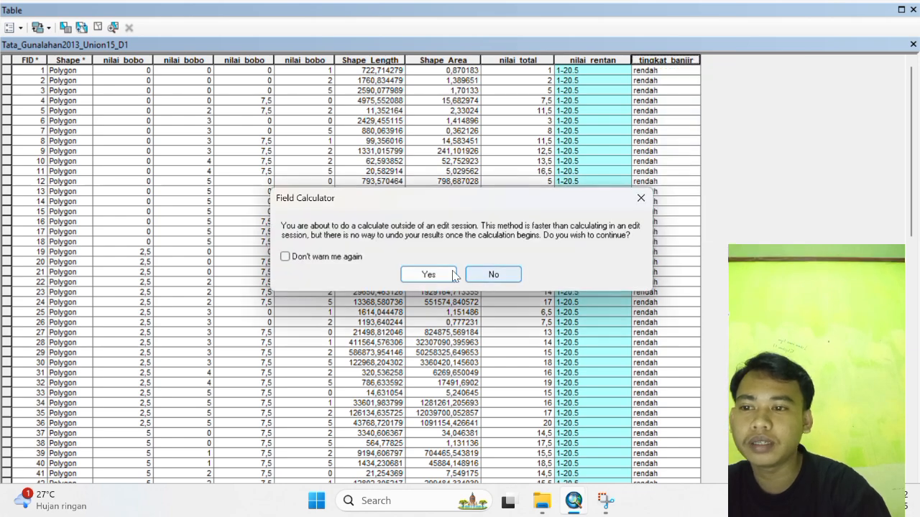
pyautogui.click(431, 271)
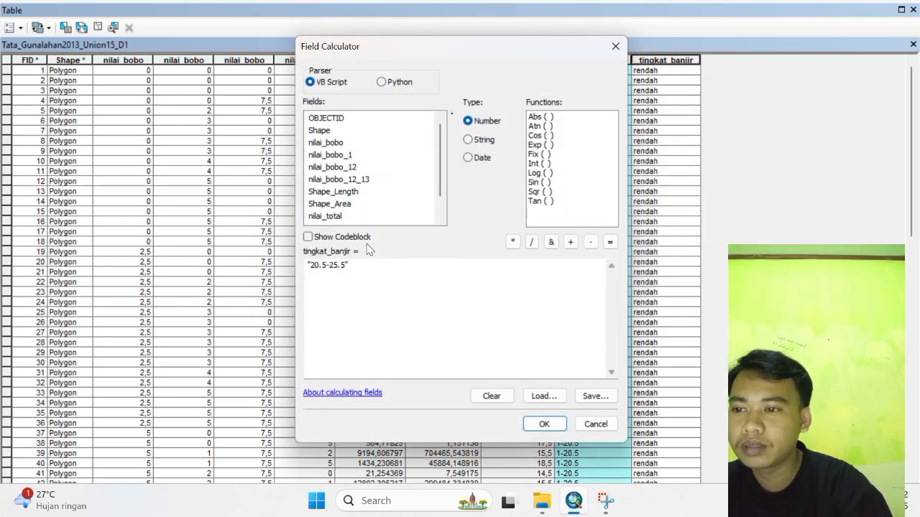
pyautogui.click(346, 264)
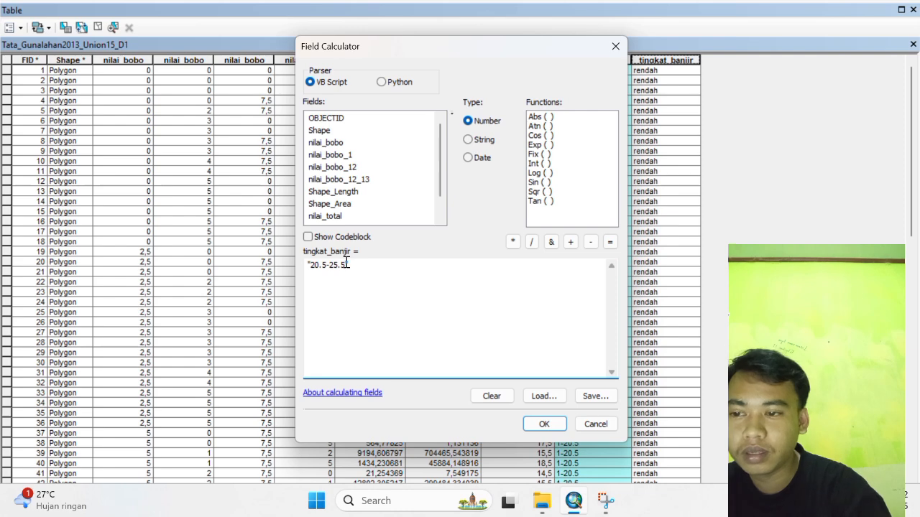
pyautogui.press('BackSpace')
pyautogui.press('BackSpace')
pyautogui.press('BackSpace')
pyautogui.press('BackSpace')
pyautogui.press('BackSpace')
pyautogui.press('BackSpace')
pyautogui.press('BackSpace')
pyautogui.press('BackSpace')
pyautogui.press('BackSpace')
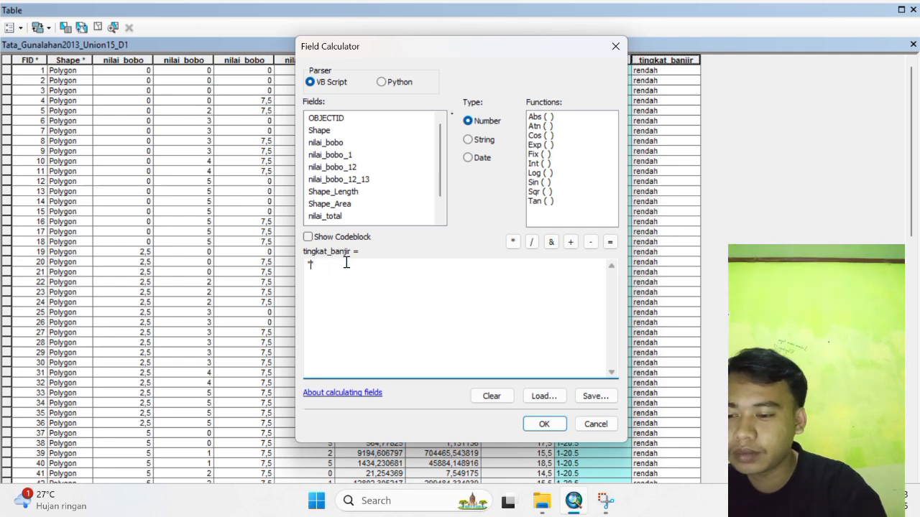
pyautogui.write('sedang')
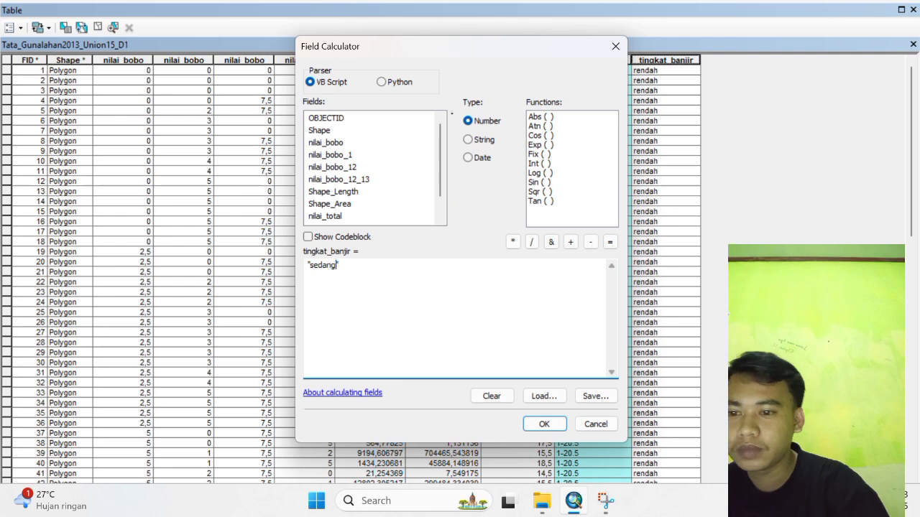
pyautogui.click(551, 424)
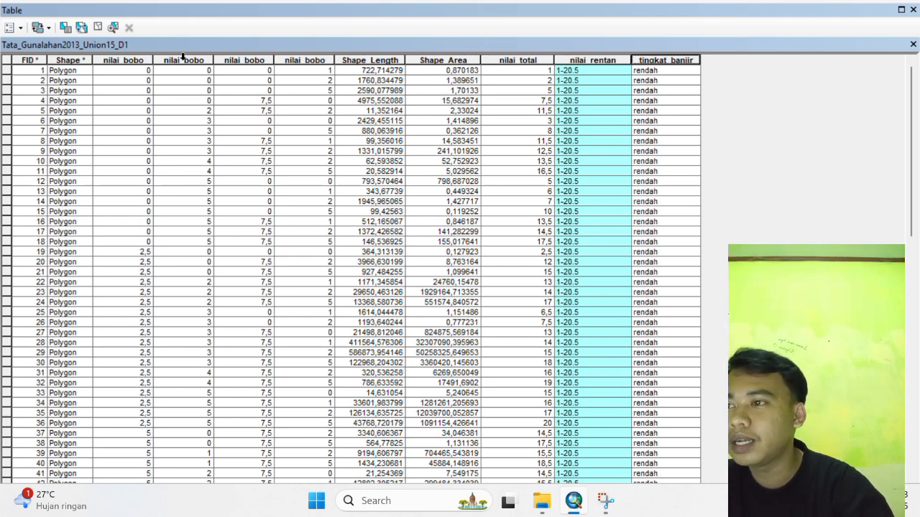
# Replace the old Select by Attributes query with the condition nilai_total >= 25.5, using the field's unique values.
pyautogui.click(66, 27)
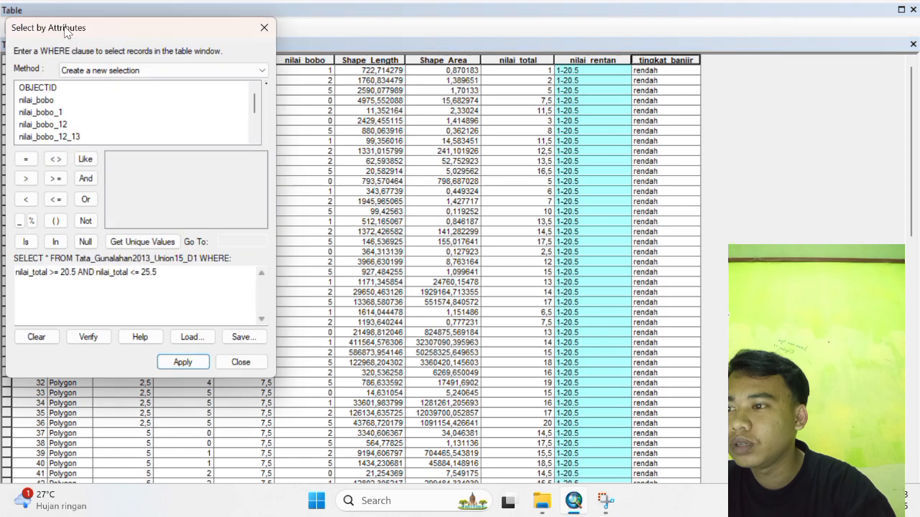
pyautogui.click(43, 337)
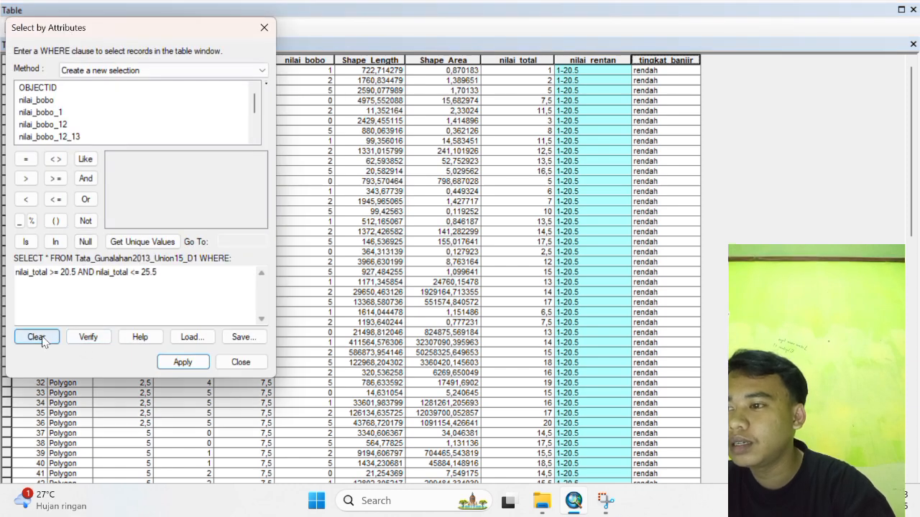
pyautogui.scroll(-3, 48, 114)
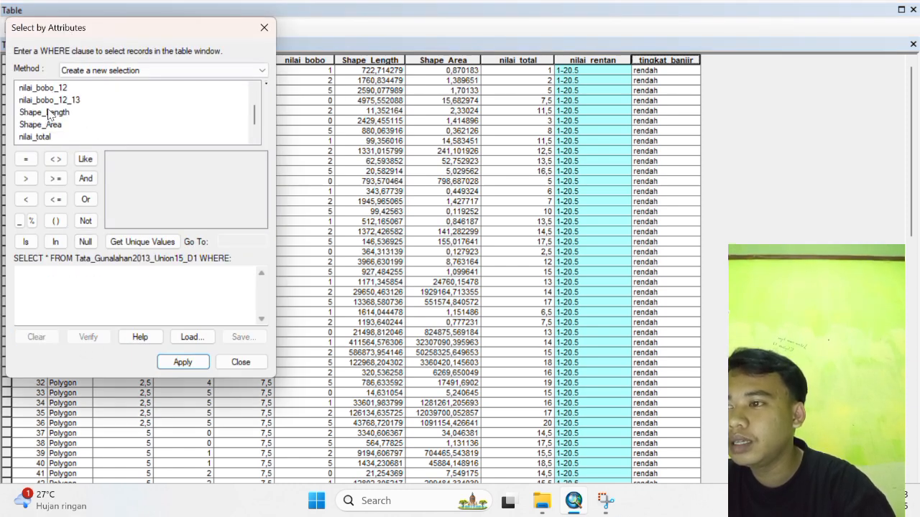
pyautogui.doubleClick(36, 112)
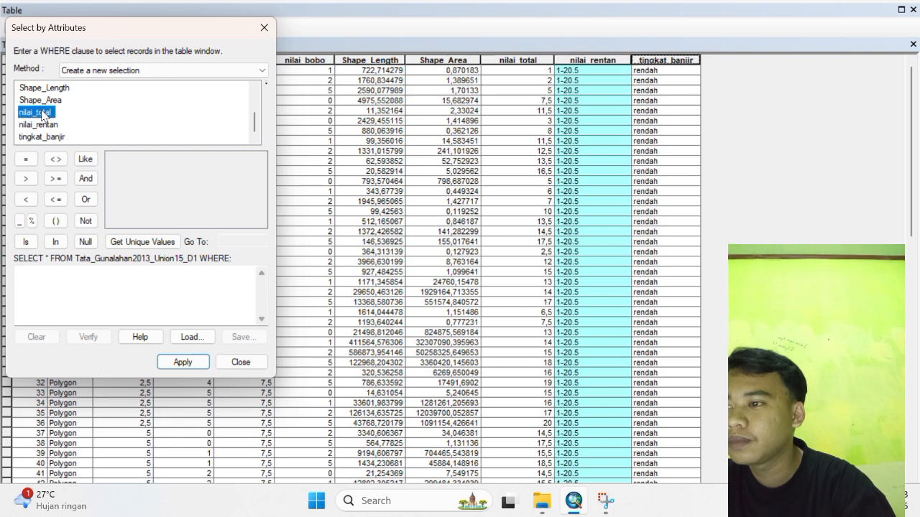
pyautogui.click(53, 179)
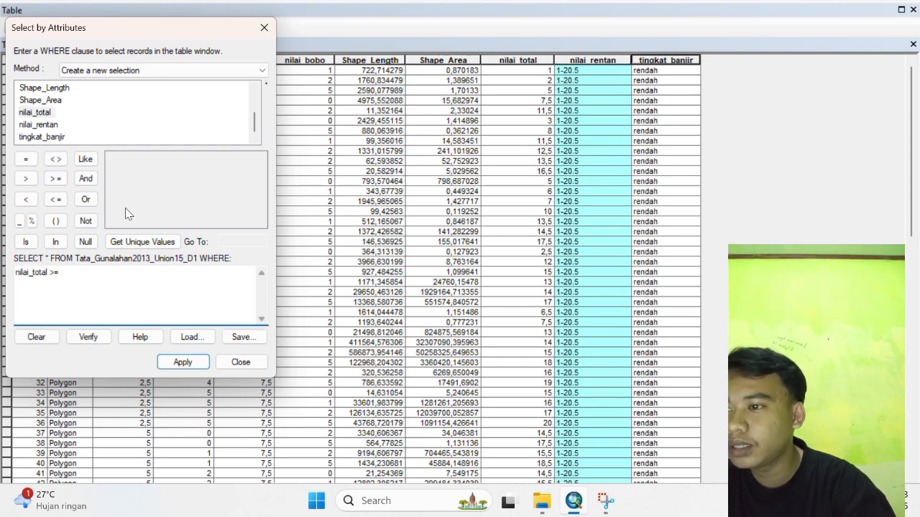
pyautogui.click(143, 242)
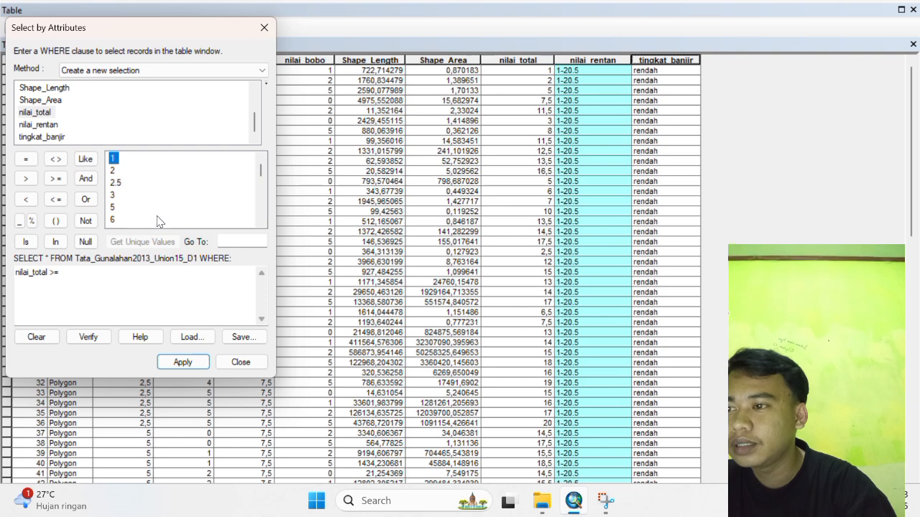
pyautogui.scroll(-4, 181, 188)
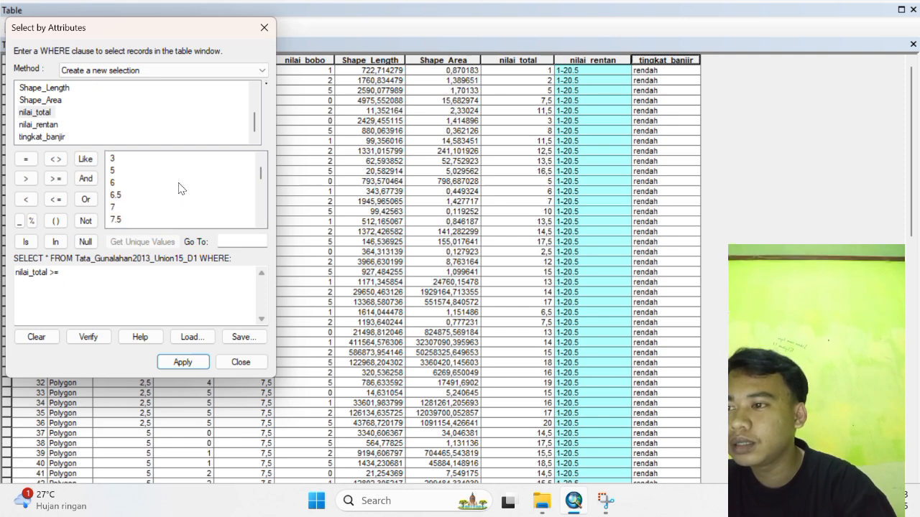
pyautogui.scroll(-3, 181, 188)
pyautogui.scroll(-4, 181, 188)
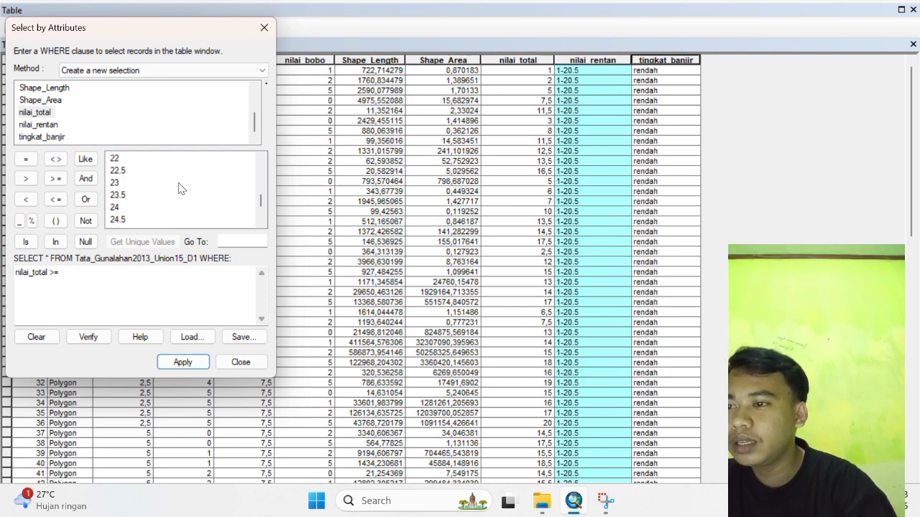
pyautogui.scroll(-1, 181, 188)
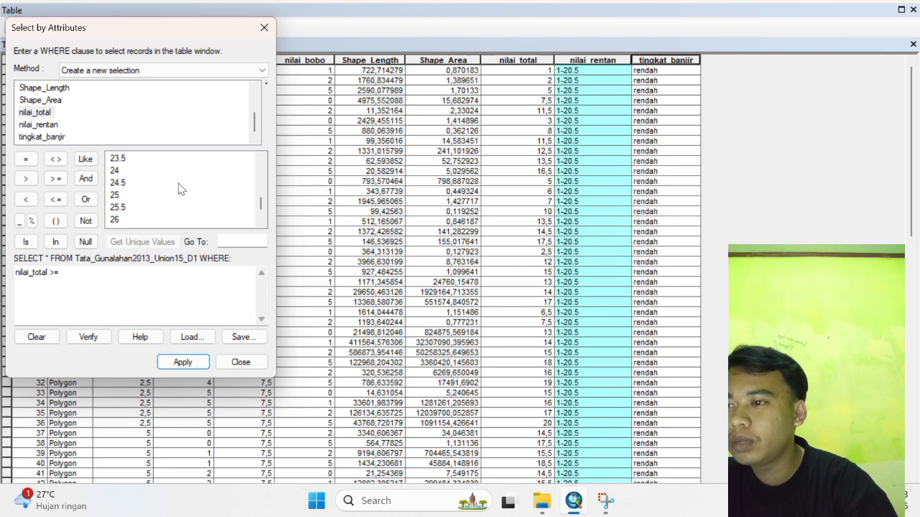
pyautogui.click(118, 208)
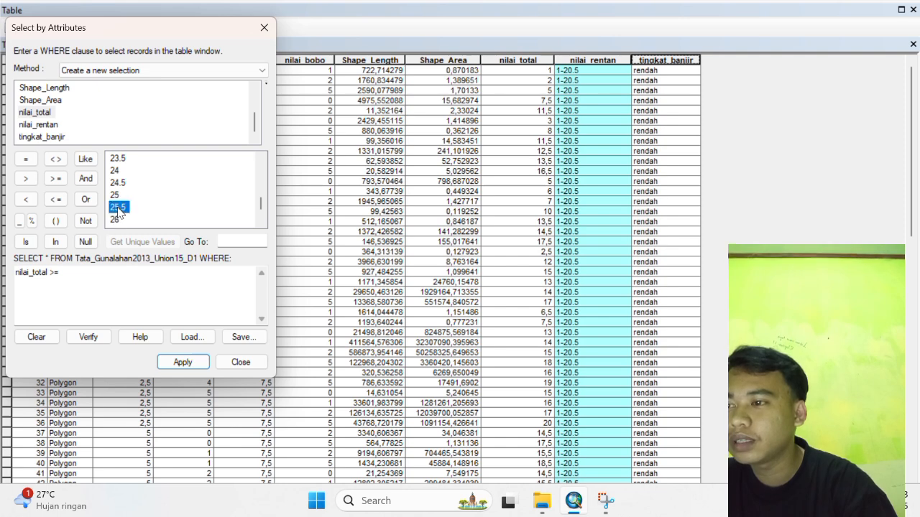
pyautogui.doubleClick(118, 208)
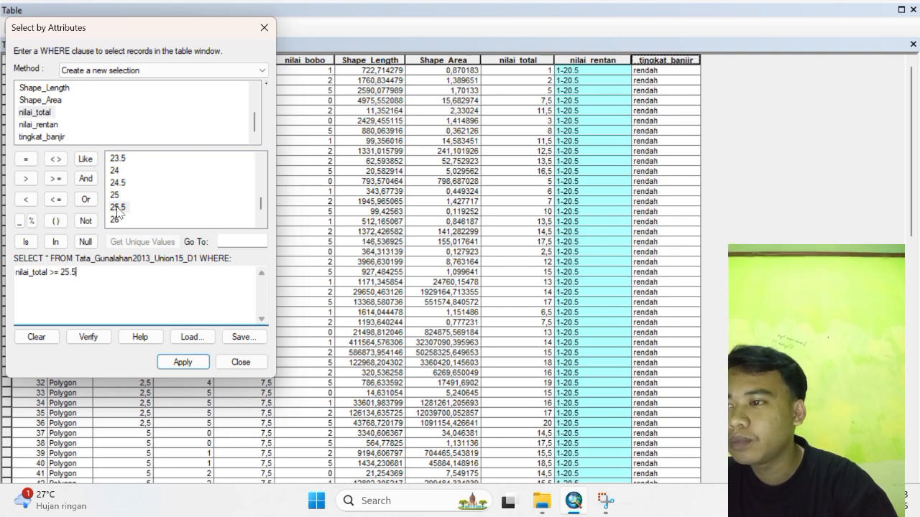
# Extend the query with AND nilai_total <= 30 and apply it to select the matching records.
pyautogui.click(86, 179)
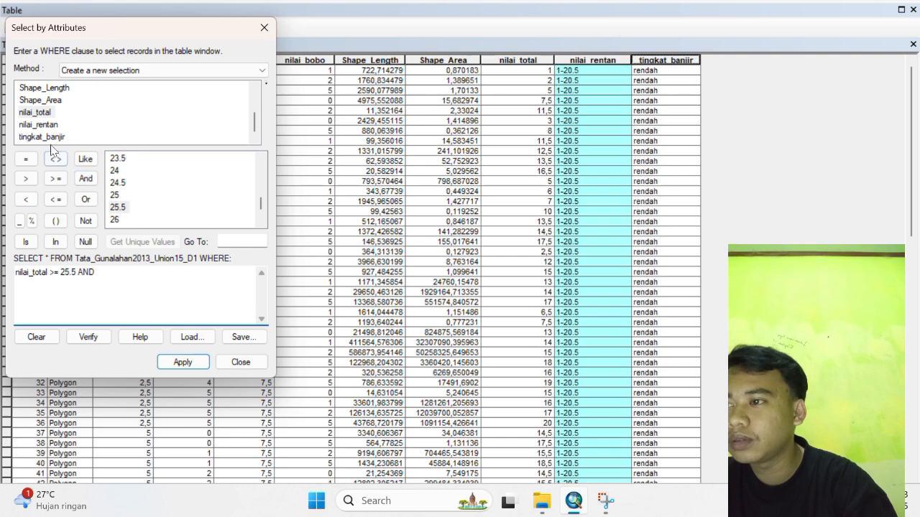
pyautogui.doubleClick(42, 113)
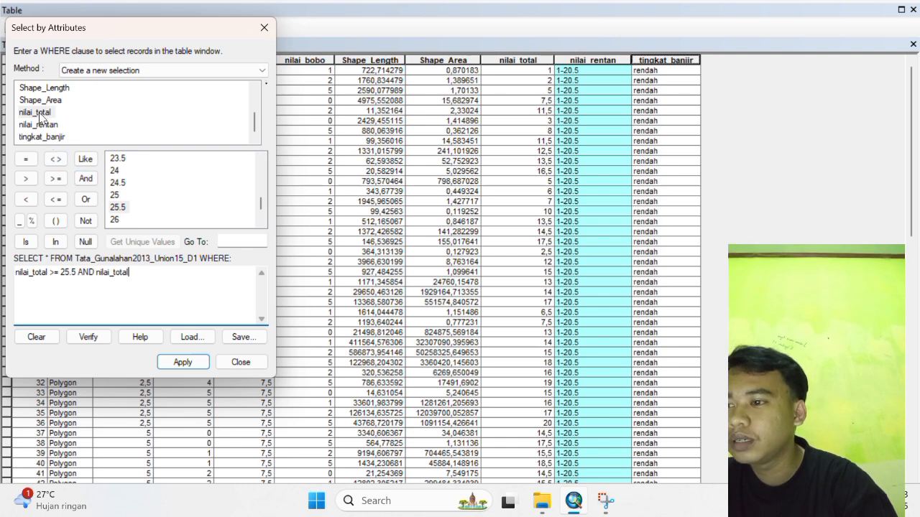
pyautogui.click(56, 201)
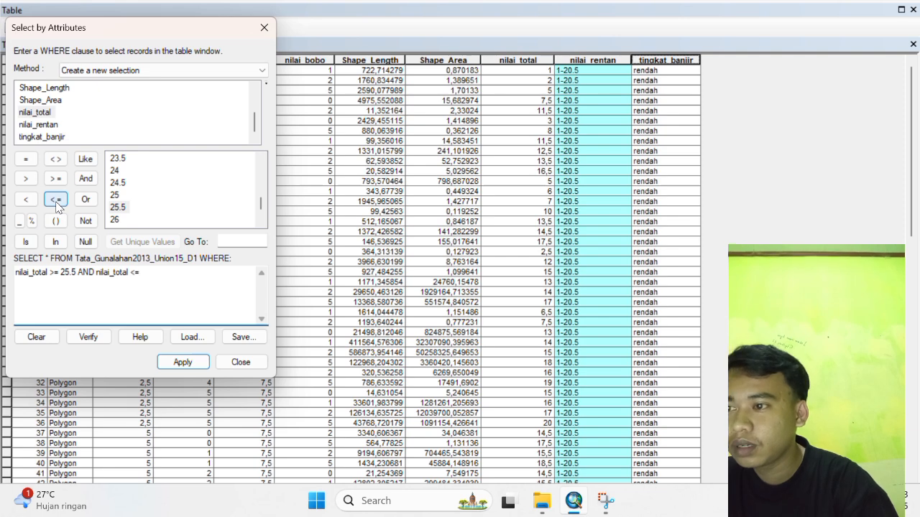
pyautogui.scroll(-2, 156, 203)
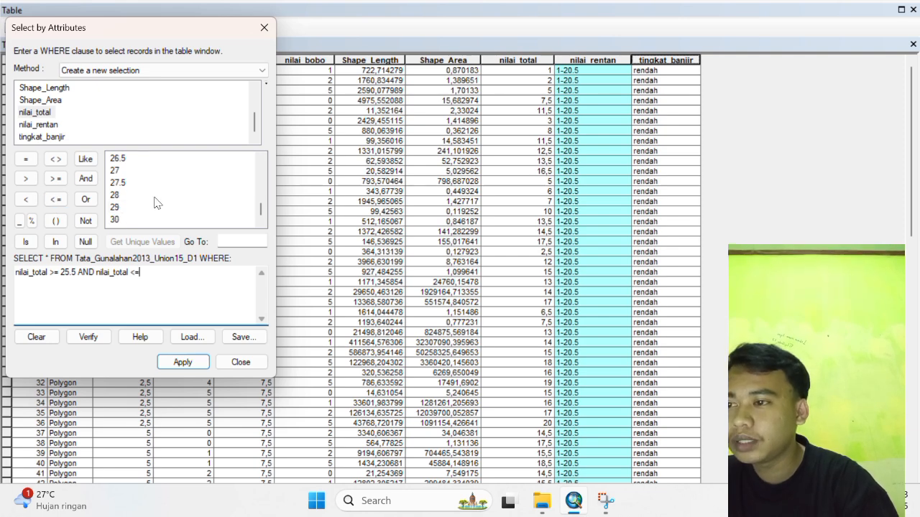
pyautogui.doubleClick(115, 220)
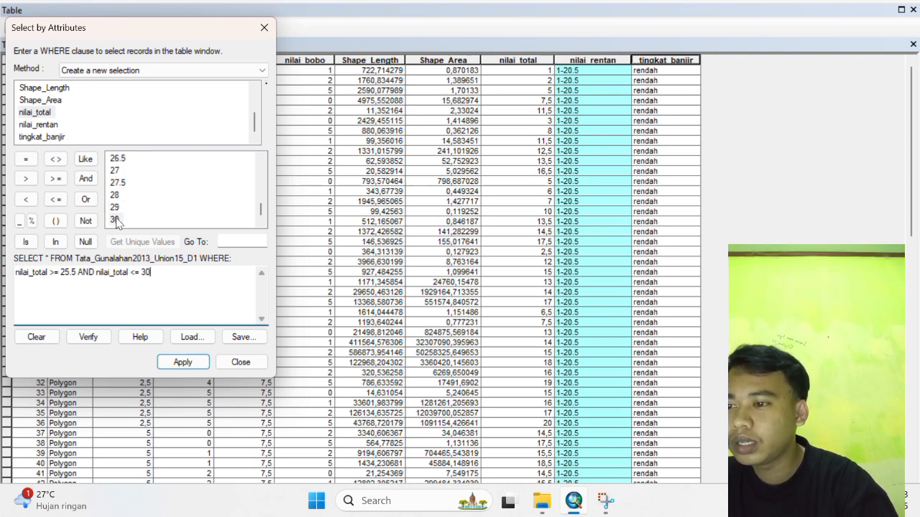
pyautogui.click(185, 362)
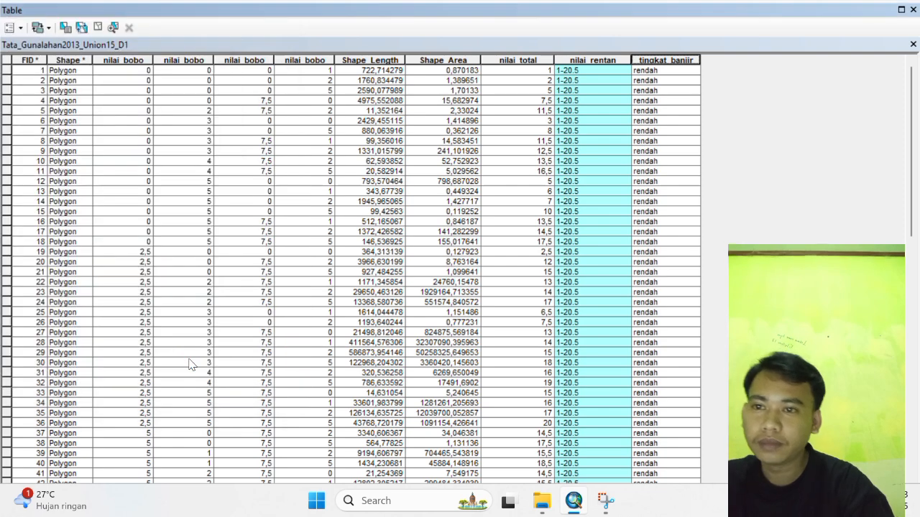
# Start the Field Calculator on the nilai_rentan field for the selected records.
pyautogui.rightClick(585, 63)
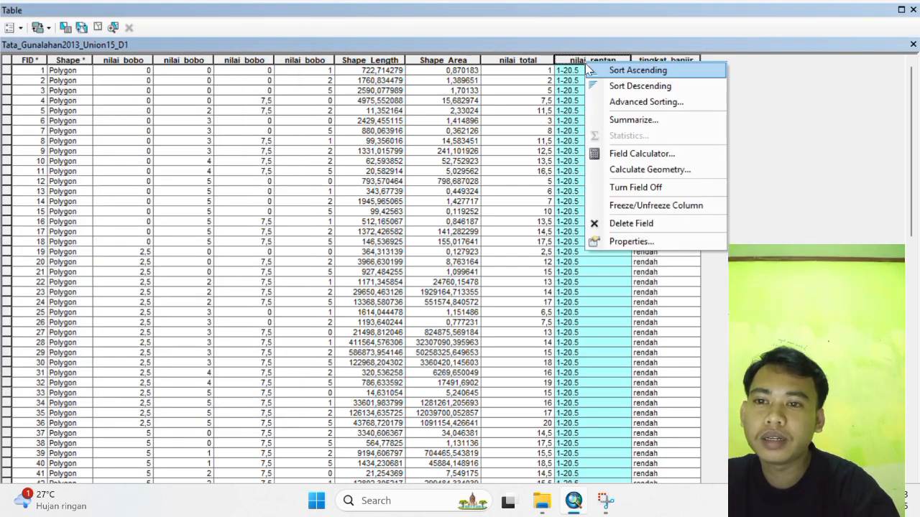
pyautogui.click(631, 149)
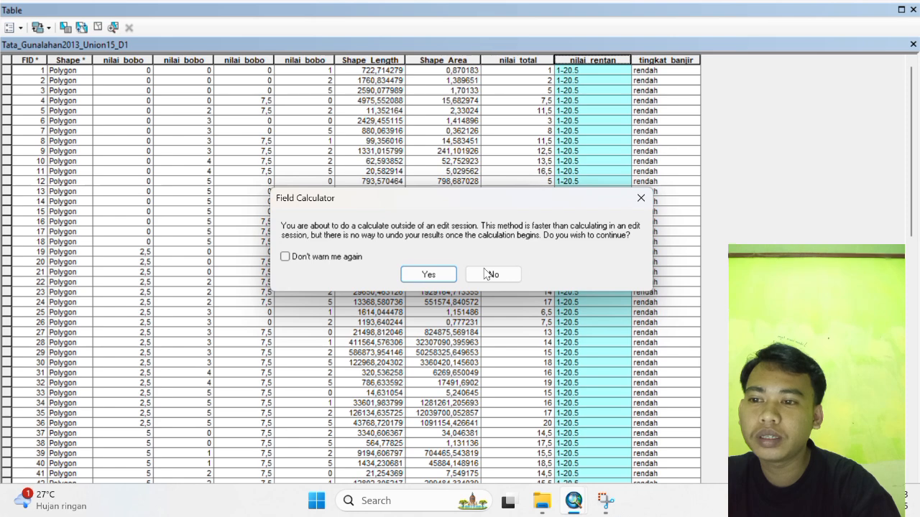
# Calculate the nilai_rentan field as "25.5-30" for the selected records, continuing outside an edit session.
pyautogui.click(440, 276)
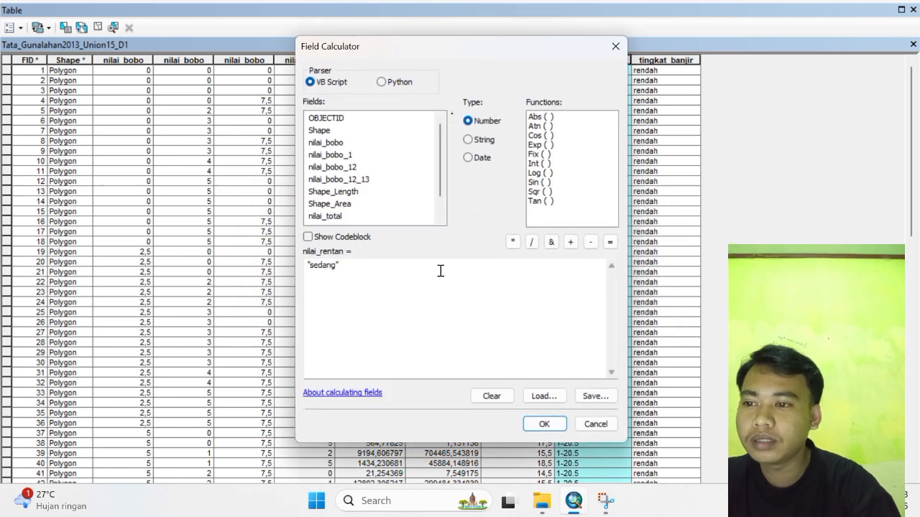
pyautogui.click(335, 265)
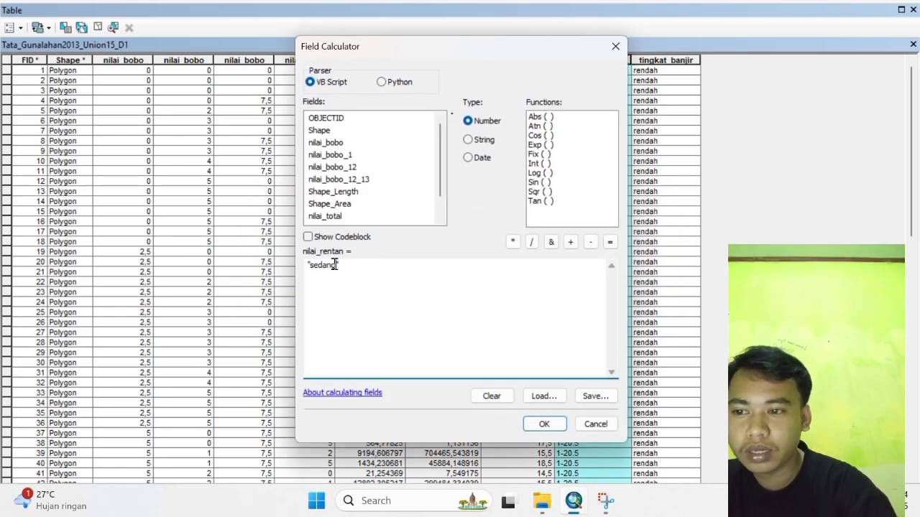
pyautogui.press('BackSpace')
pyautogui.press('BackSpace')
pyautogui.press('BackSpace')
pyautogui.press('BackSpace')
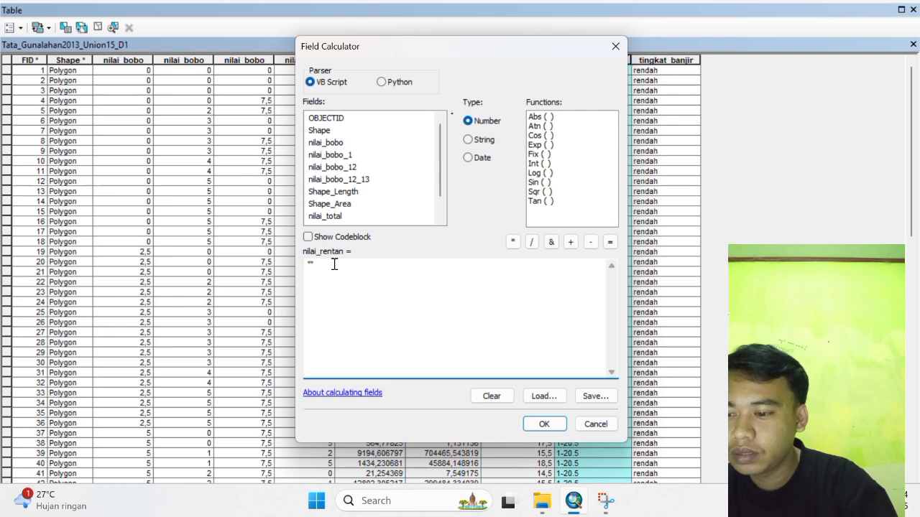
pyautogui.write('25.5')
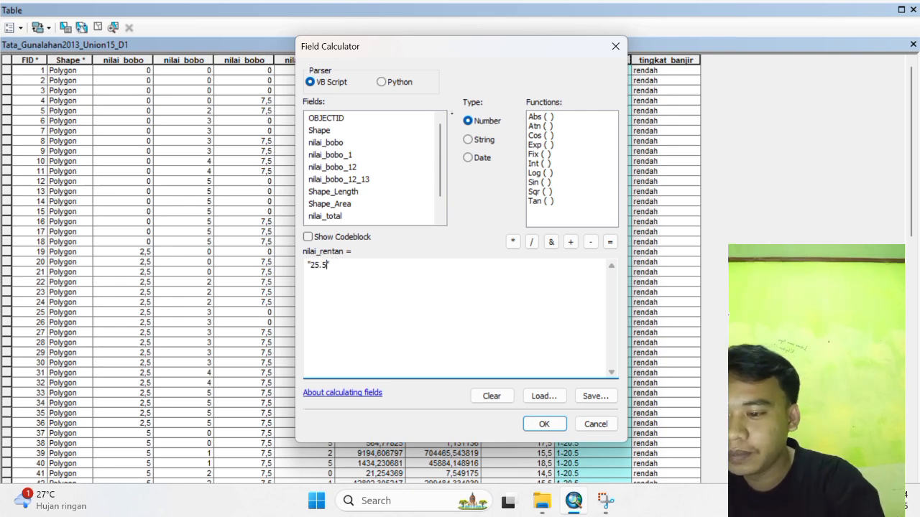
pyautogui.write('-30')
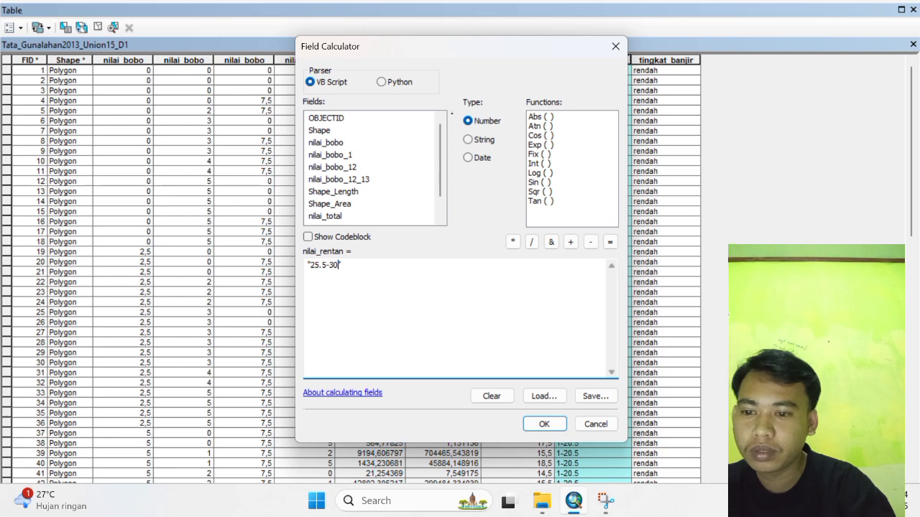
pyautogui.click(540, 423)
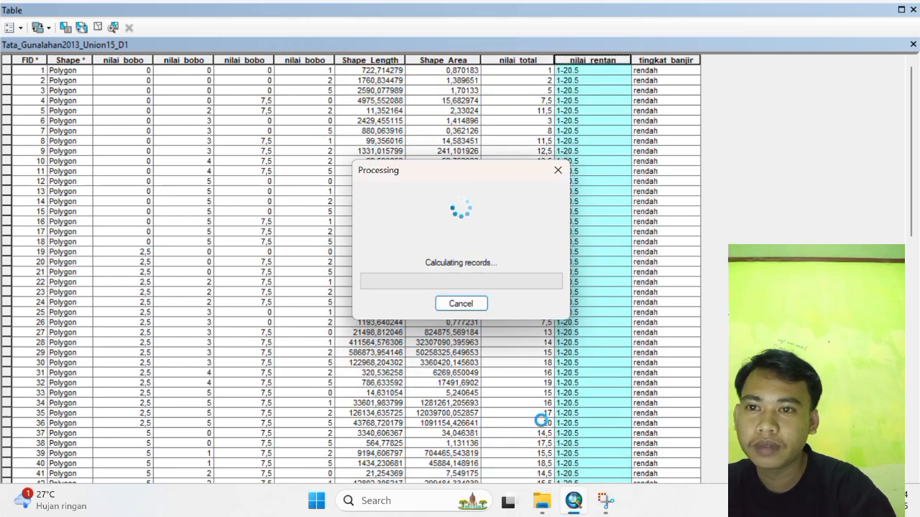
# Calculate the tingkat_banjir field as "tinggi" for the selected records with the Field Calculator.
pyautogui.rightClick(657, 60)
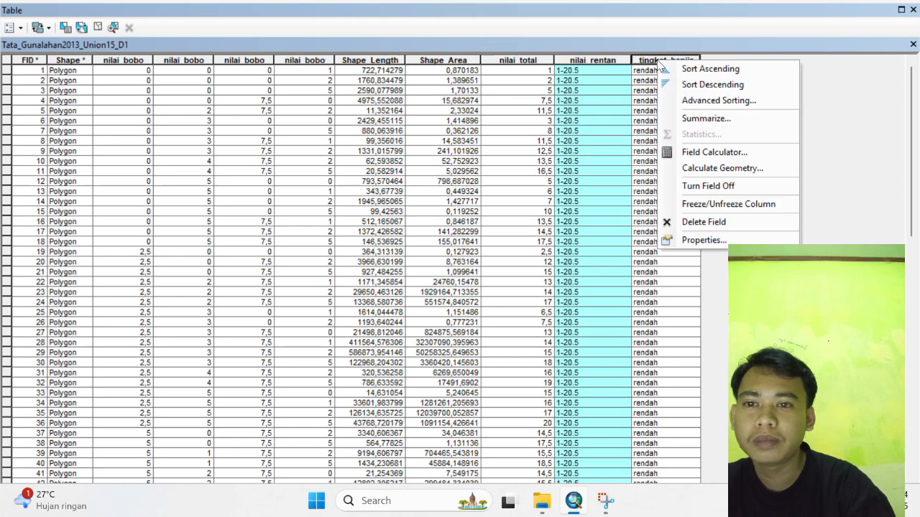
pyautogui.click(700, 152)
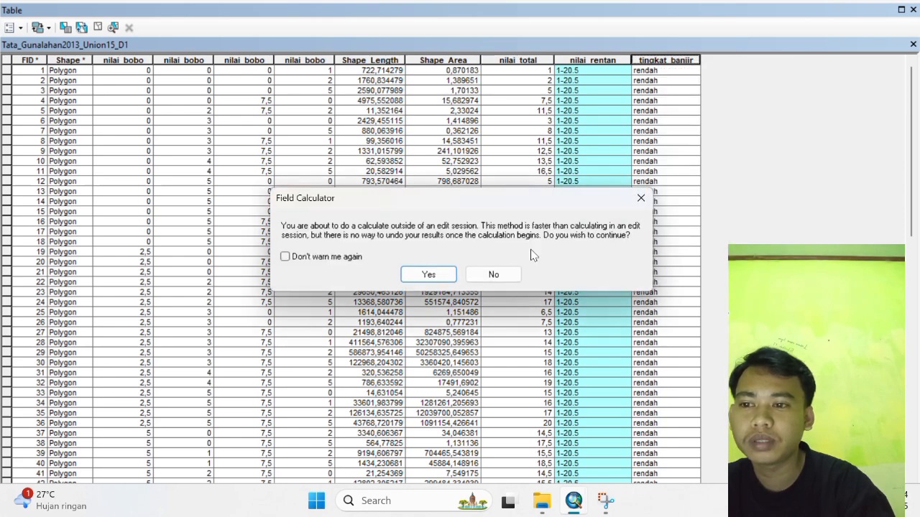
pyautogui.click(427, 273)
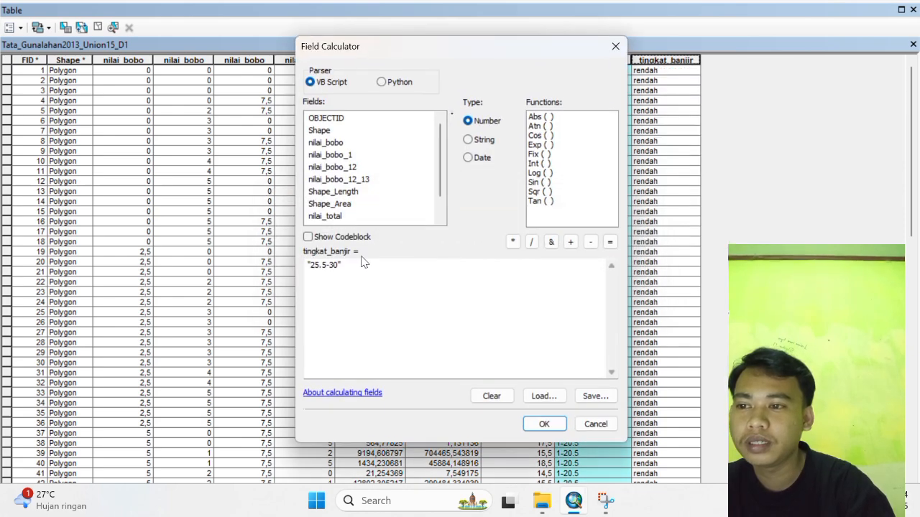
pyautogui.click(338, 266)
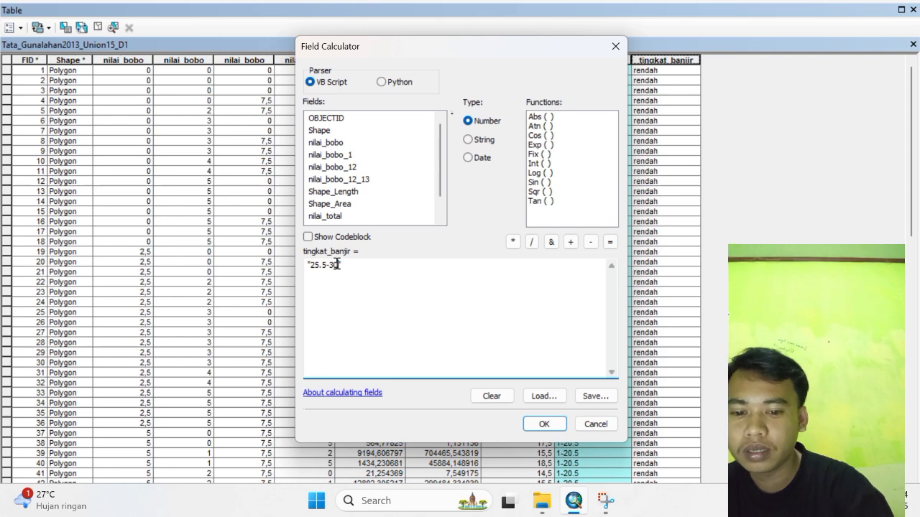
pyautogui.press('BackSpace')
pyautogui.press('BackSpace')
pyautogui.press('BackSpace')
pyautogui.press('BackSpace')
pyautogui.press('BackSpace')
pyautogui.press('BackSpace')
pyautogui.press('BackSpace')
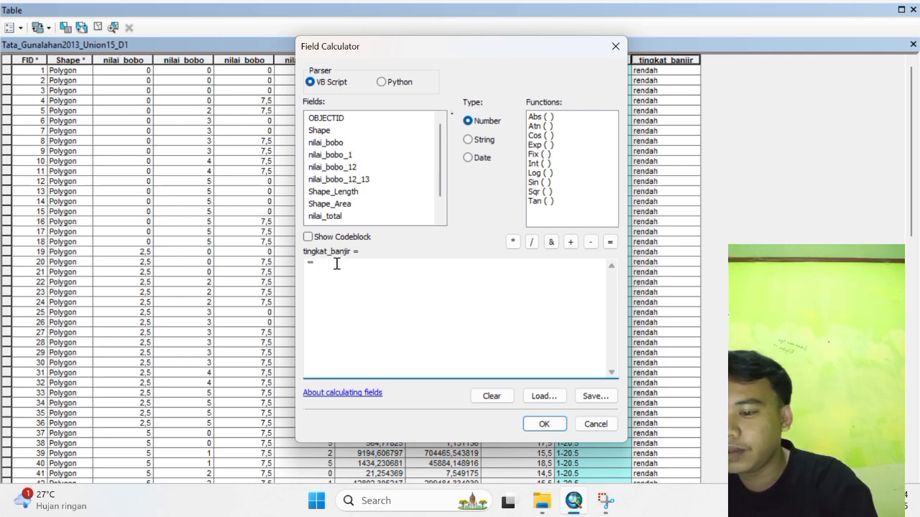
pyautogui.write('tin')
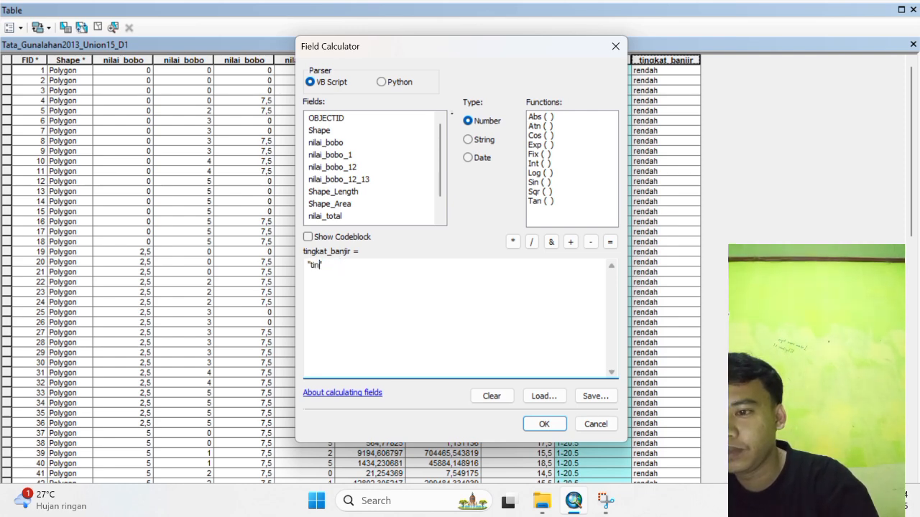
pyautogui.write('ggi')
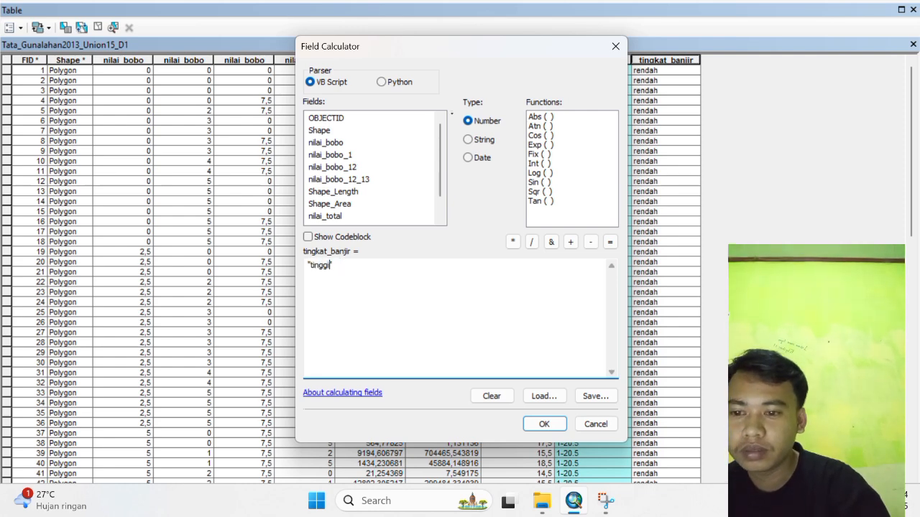
pyautogui.click(540, 424)
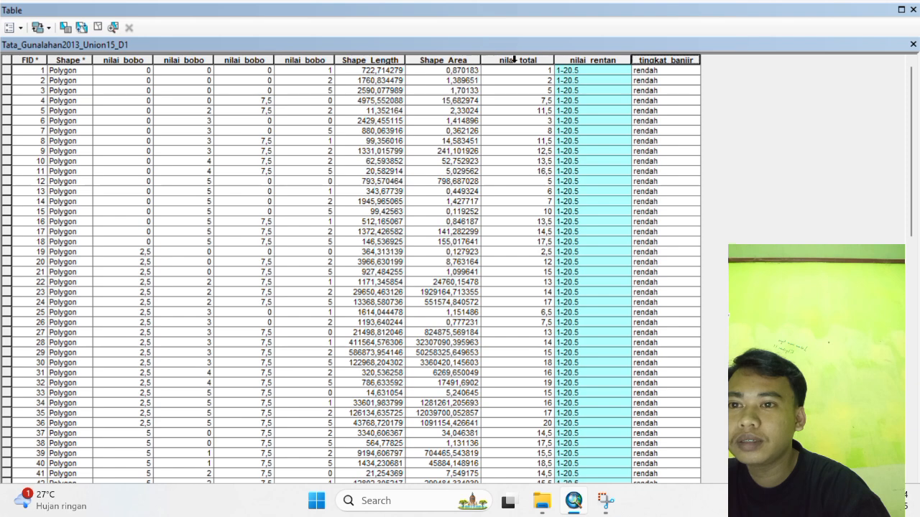
# Sort the table by nilai_total in ascending order, review the assigned flood classes, and close the table.
pyautogui.rightClick(514, 59)
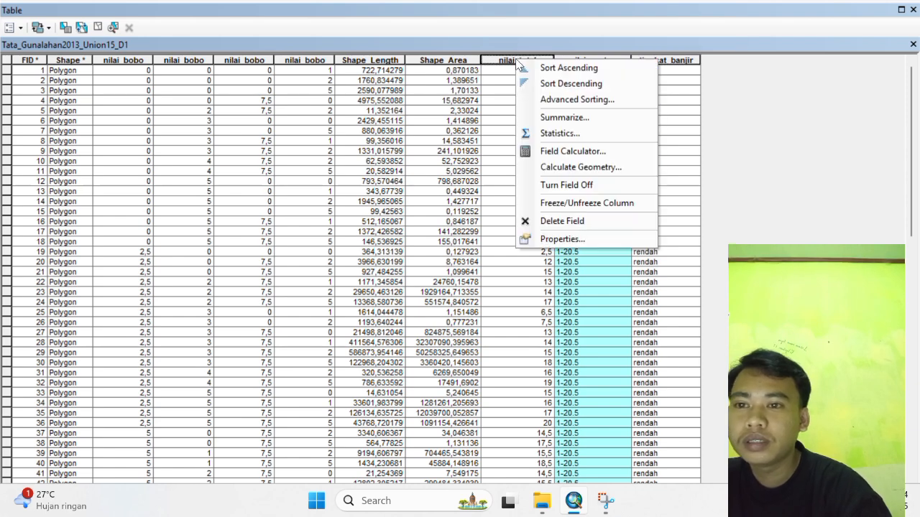
pyautogui.click(553, 68)
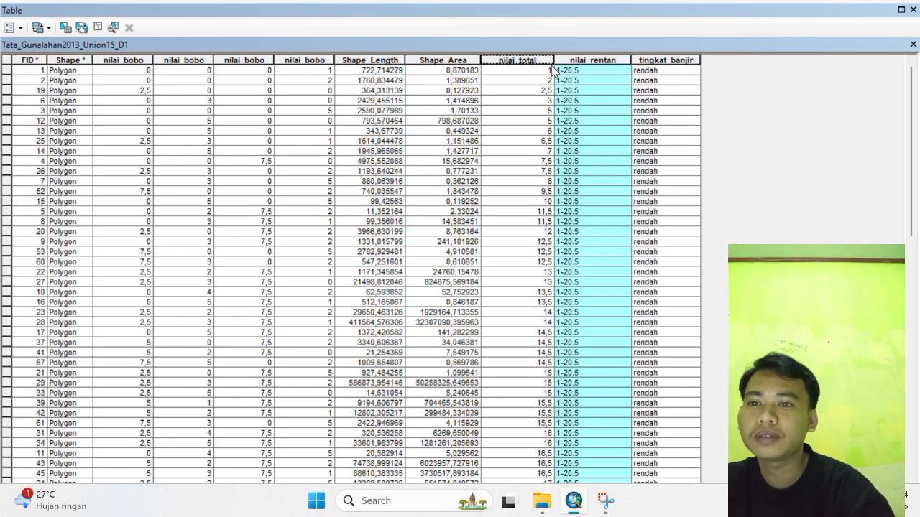
pyautogui.scroll(-15, 508, 230)
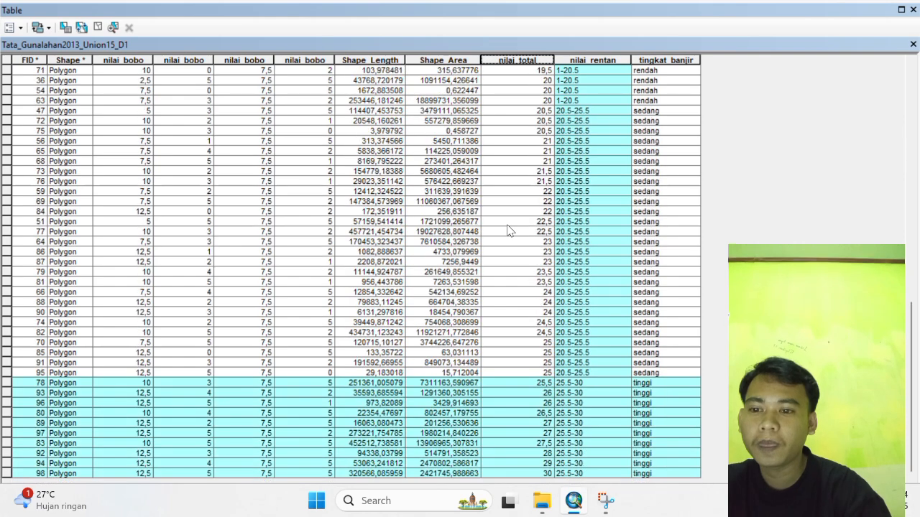
pyautogui.scroll(15, 508, 230)
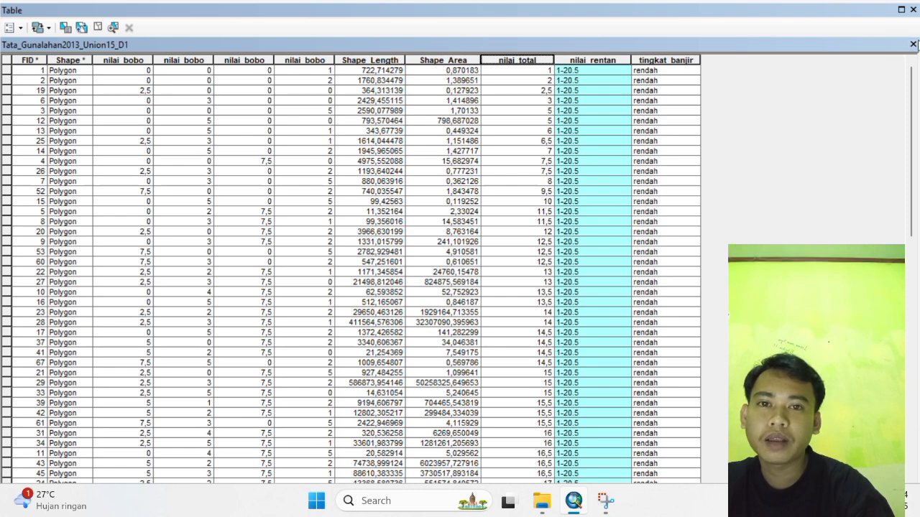
pyautogui.click(913, 44)
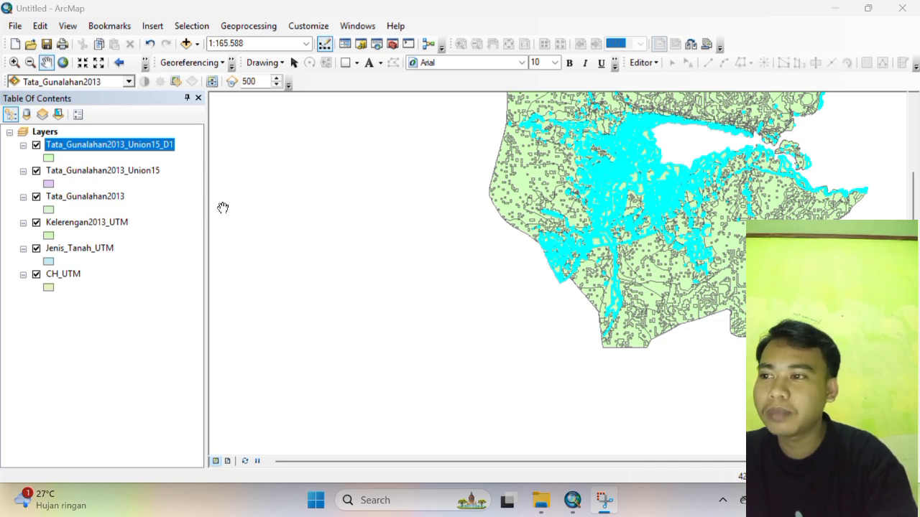
# Clear the record selection in the Tata_Gunalahan2013_Union15_D1 attribute table and close the table.
pyautogui.rightClick(157, 147)
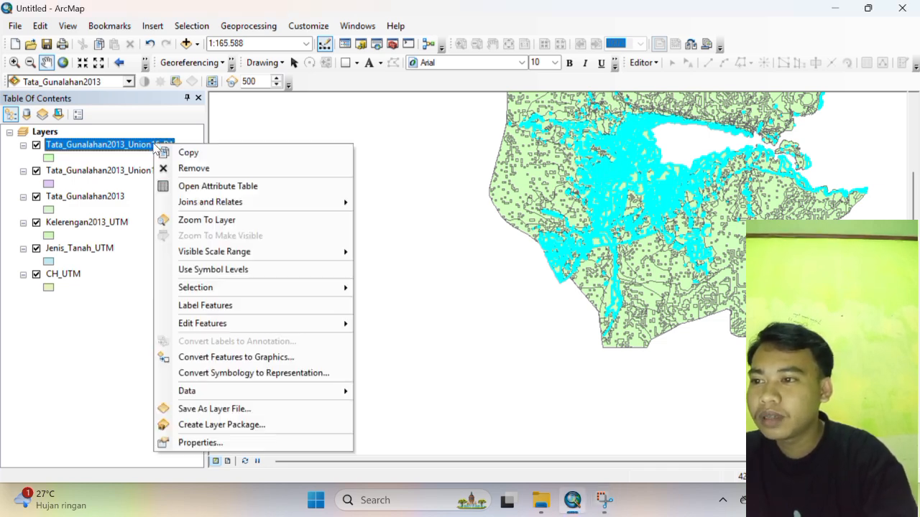
pyautogui.click(176, 186)
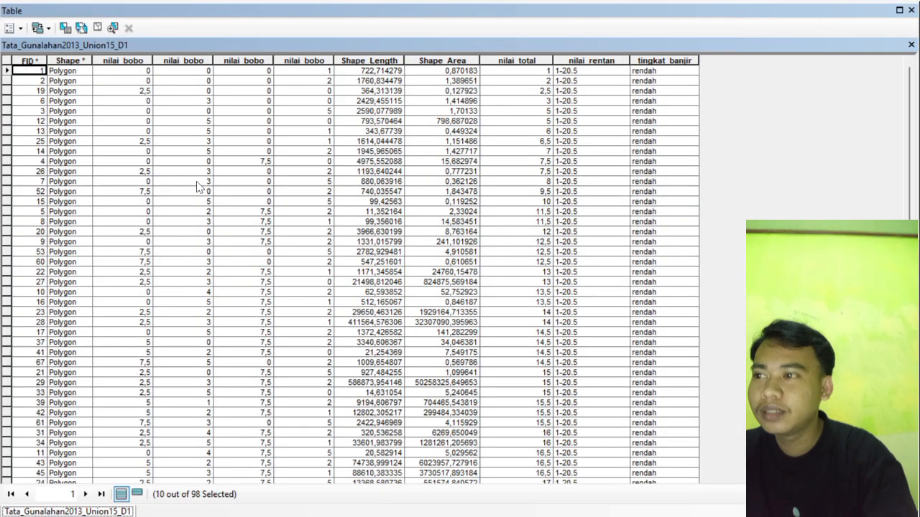
pyautogui.click(6, 62)
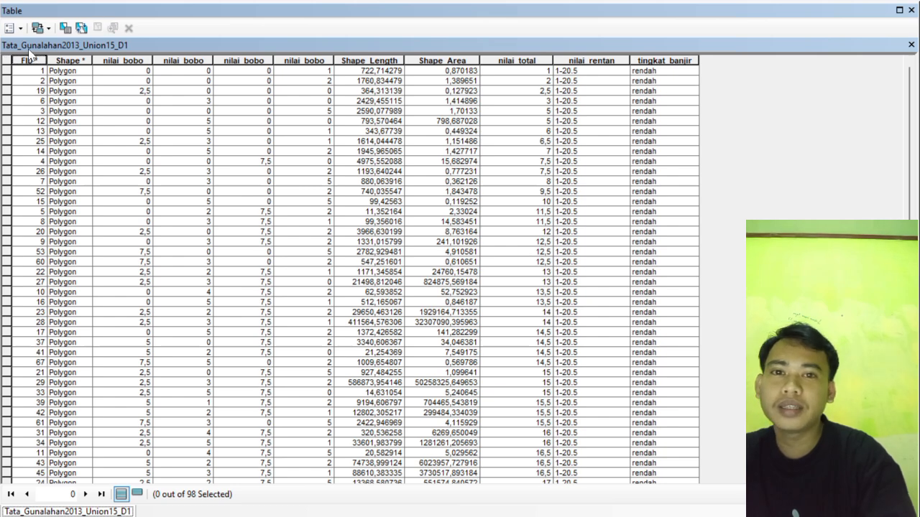
pyautogui.click(911, 44)
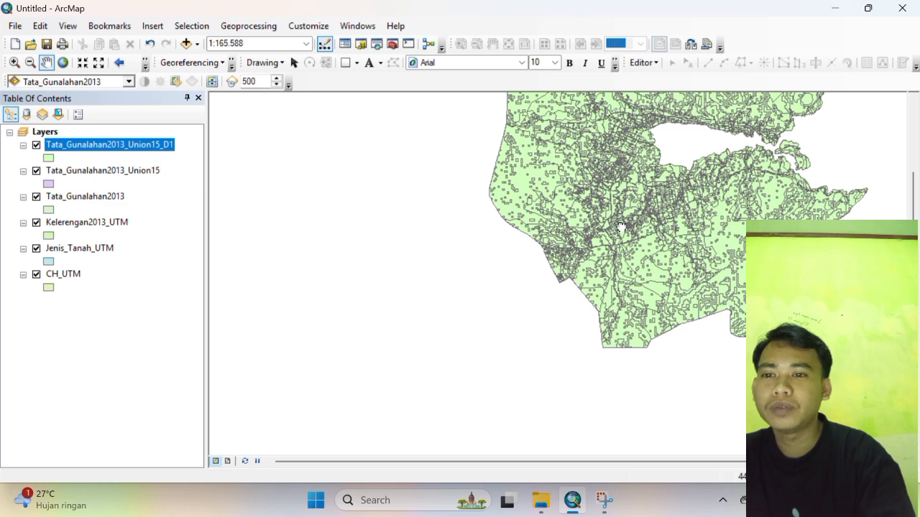
# Check the whole Tata_Gunalahan2013_Union15_D1 layer on the map and its attribute table.
pyautogui.moveTo(621, 227); pyautogui.dragTo(488, 258)
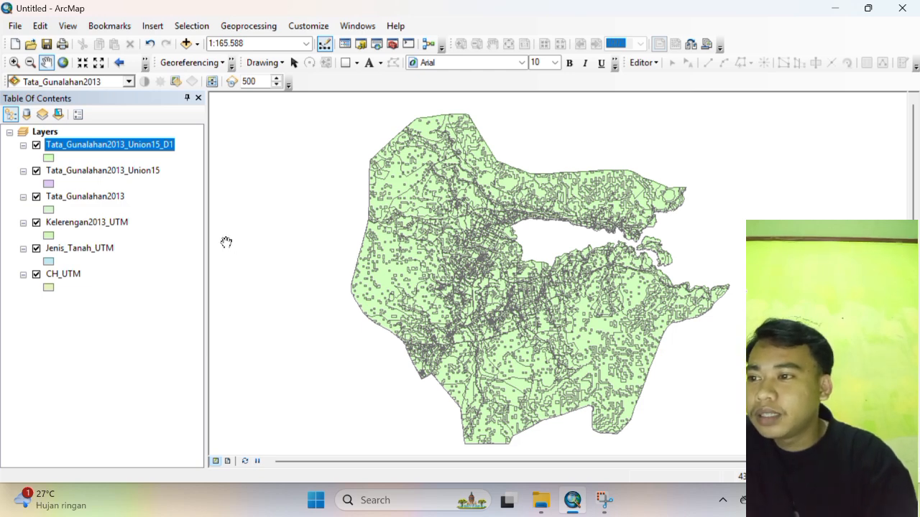
pyautogui.rightClick(163, 148)
pyautogui.click(204, 188)
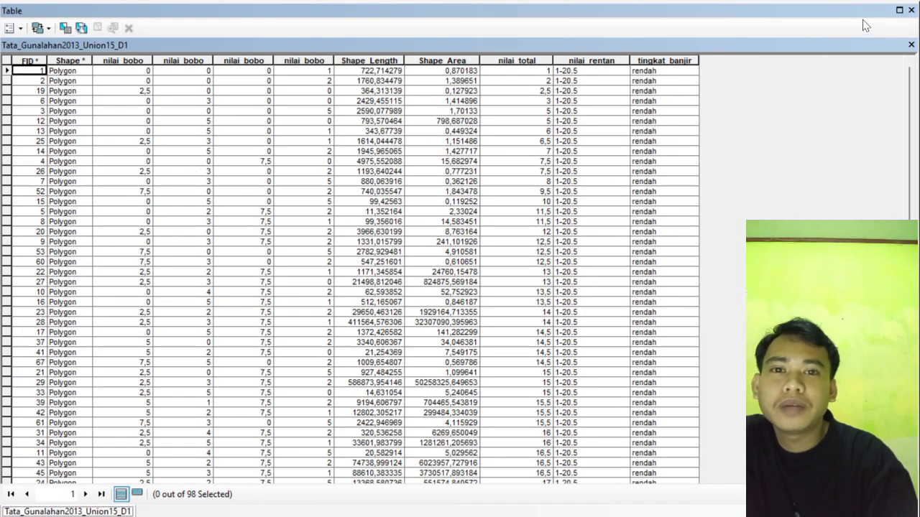
pyautogui.click(911, 45)
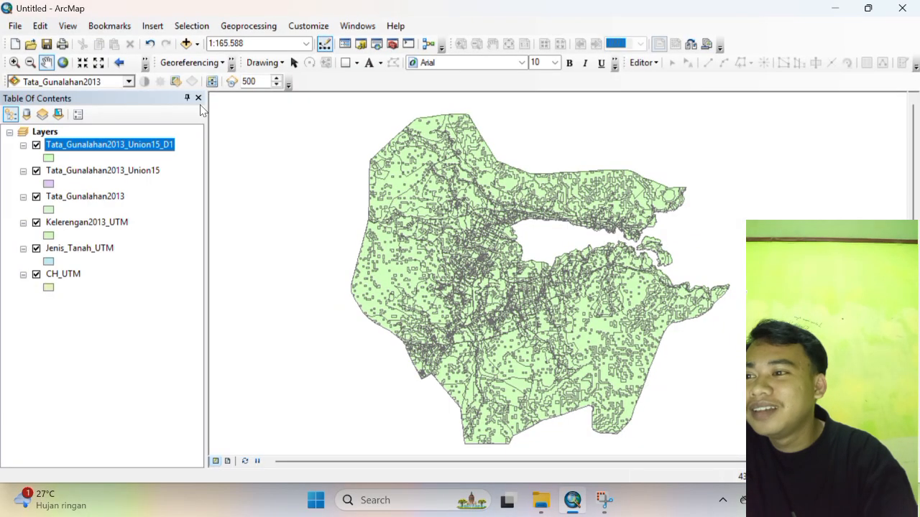
# Set the Tata_Gunalahan2013_Union15_D1 layer's symbology to unique-value categories based on the tingkat_banjir field.
pyautogui.rightClick(101, 149)
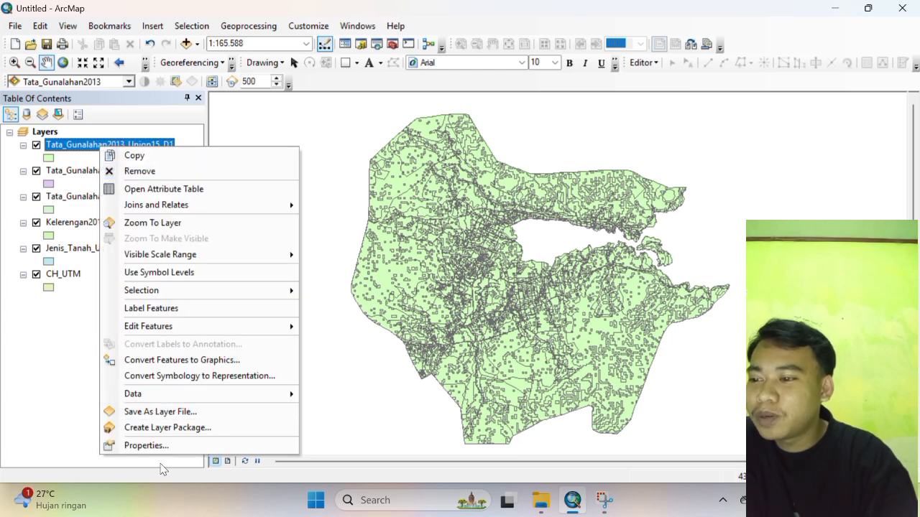
pyautogui.click(146, 445)
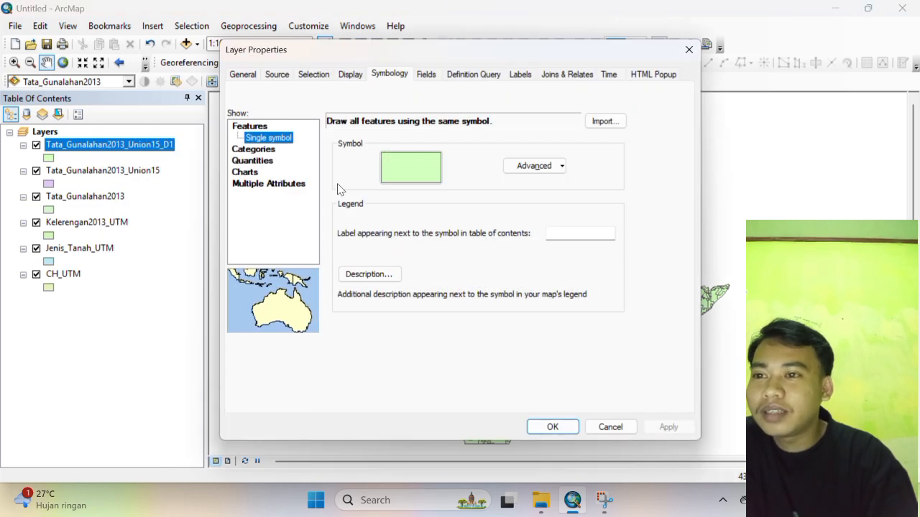
pyautogui.click(394, 74)
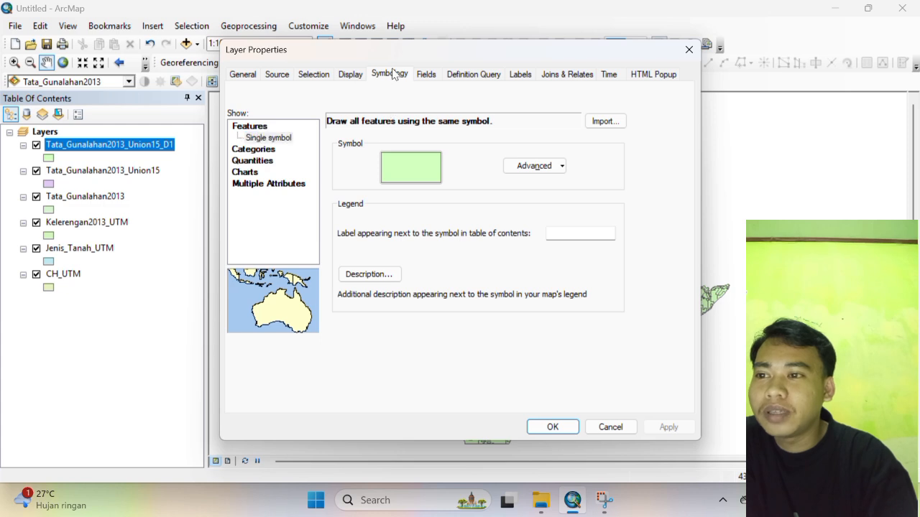
pyautogui.click(274, 149)
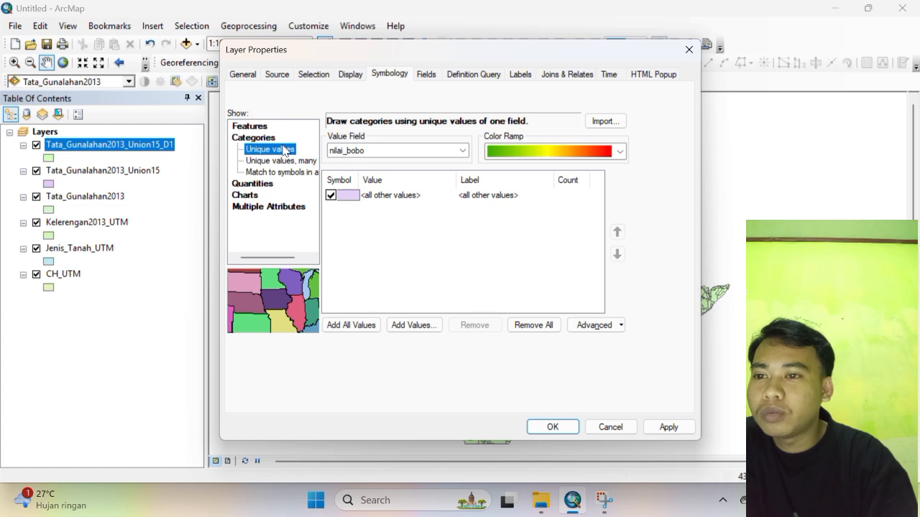
pyautogui.click(462, 151)
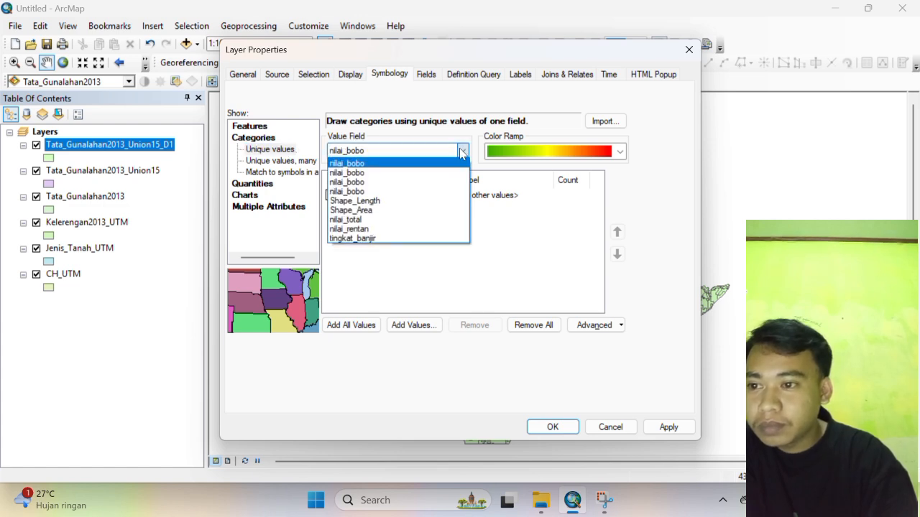
pyautogui.click(383, 239)
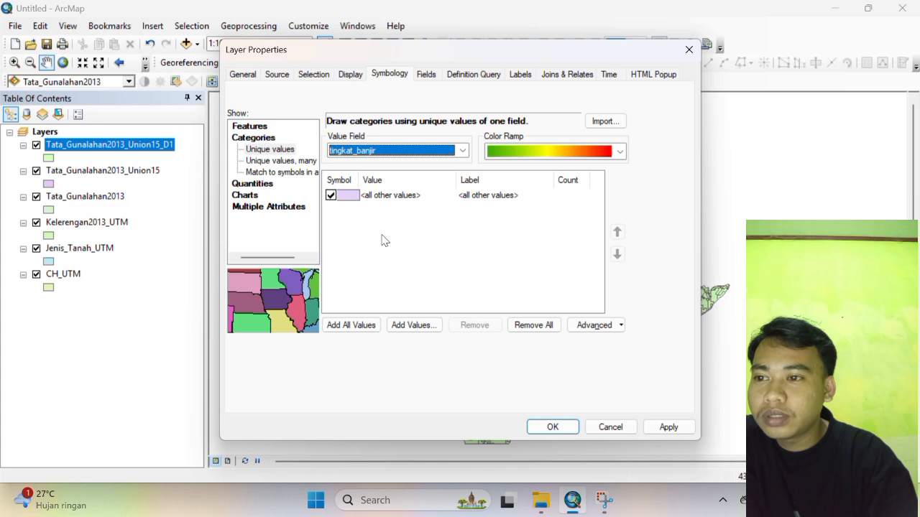
# Exclude the <all other values> class from the symbology and choose the green-yellow-red color ramp.
pyautogui.click(331, 195)
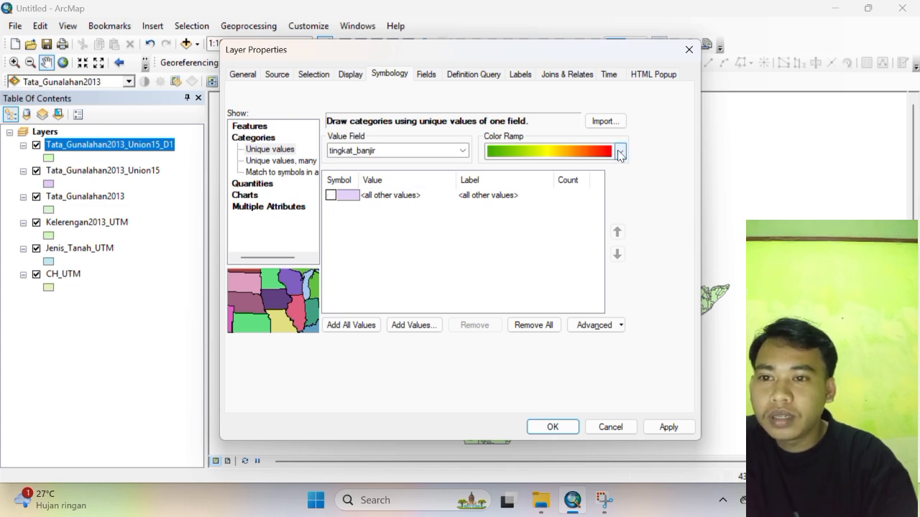
pyautogui.click(619, 152)
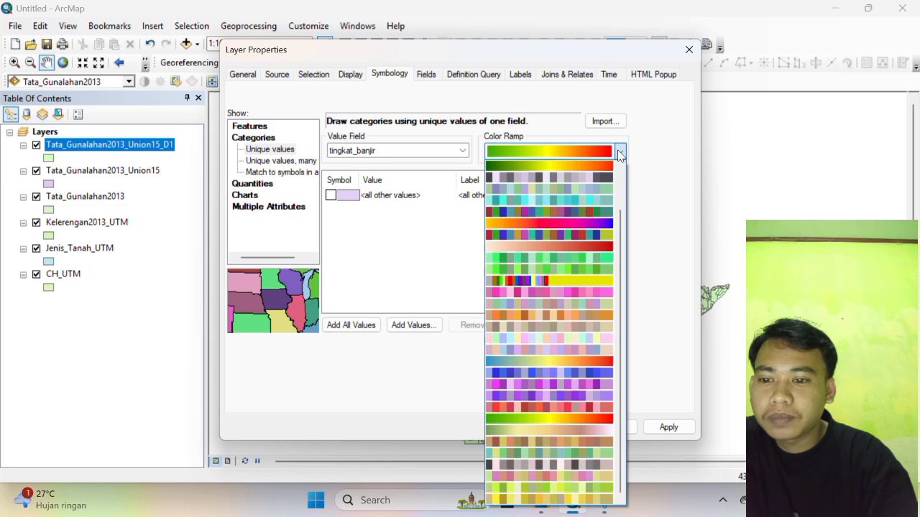
pyautogui.click(563, 420)
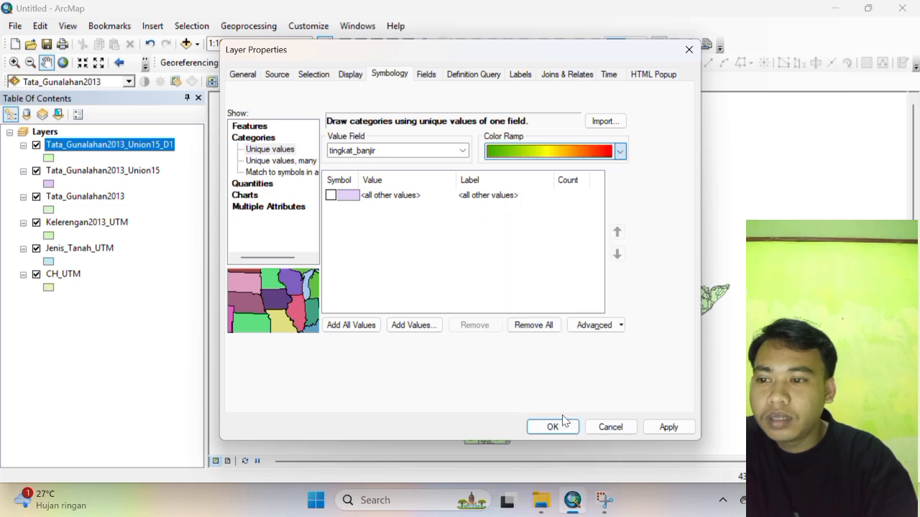
# Add all tingkat_banjir values as classes, recolor them with the green-yellow-red color ramp, and apply the symbology to the layer.
pyautogui.click(351, 327)
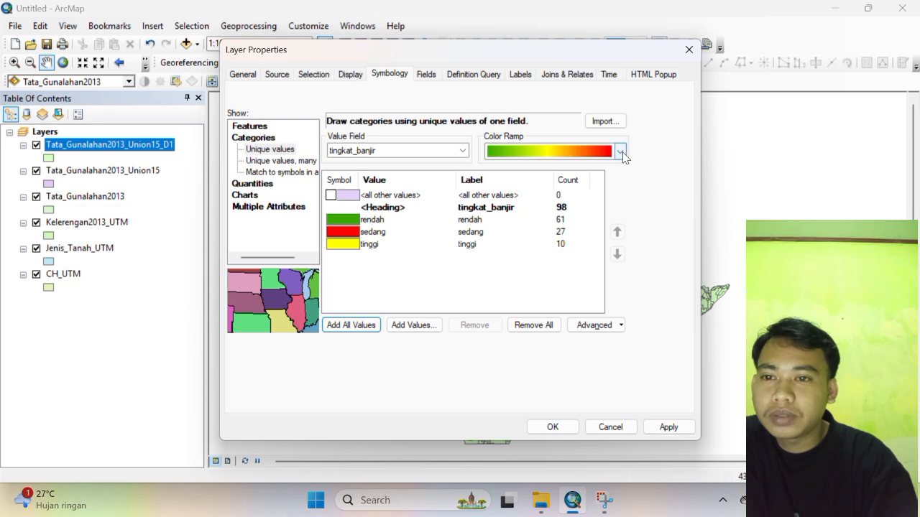
pyautogui.click(620, 151)
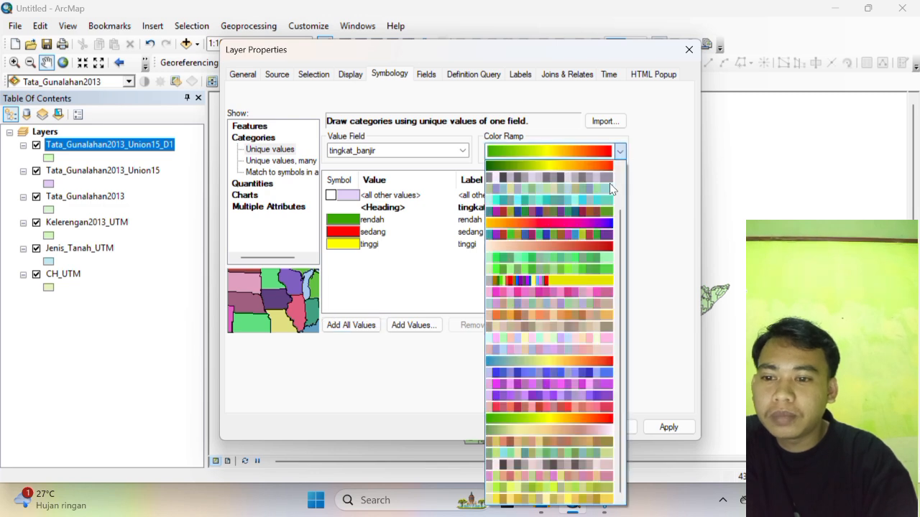
pyautogui.click(561, 419)
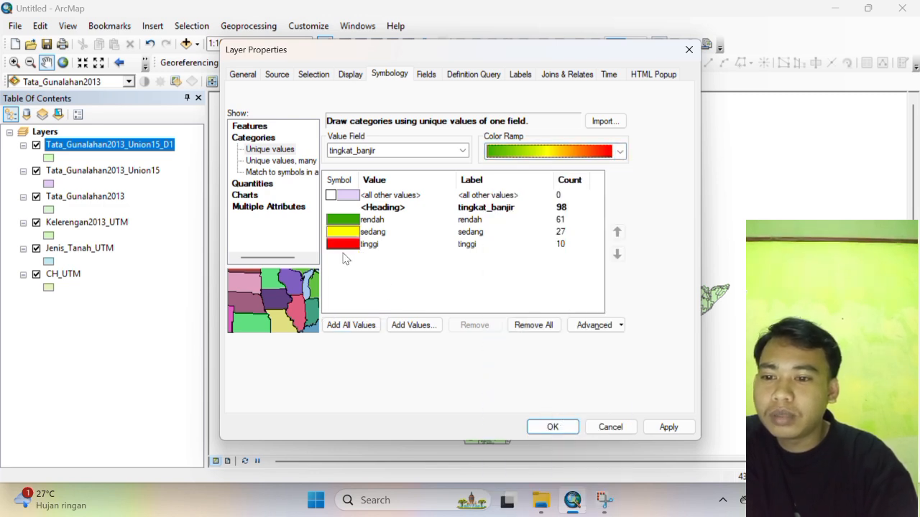
pyautogui.click(552, 428)
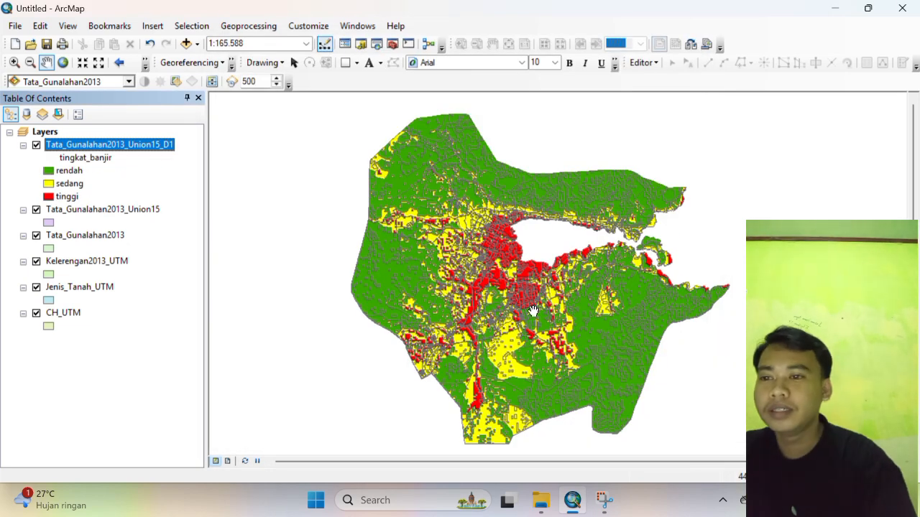
# Set the outline color of the rendah class symbol to No Color.
pyautogui.click(48, 172)
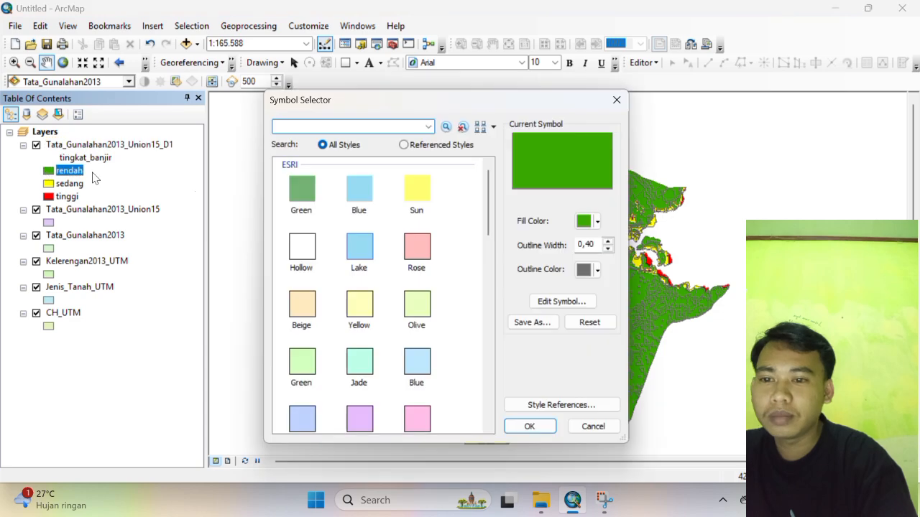
pyautogui.click(596, 270)
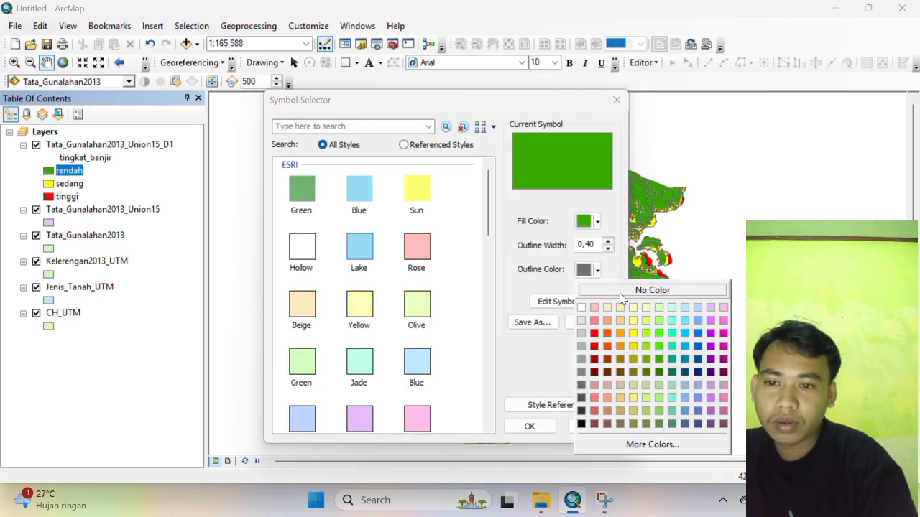
pyautogui.click(618, 290)
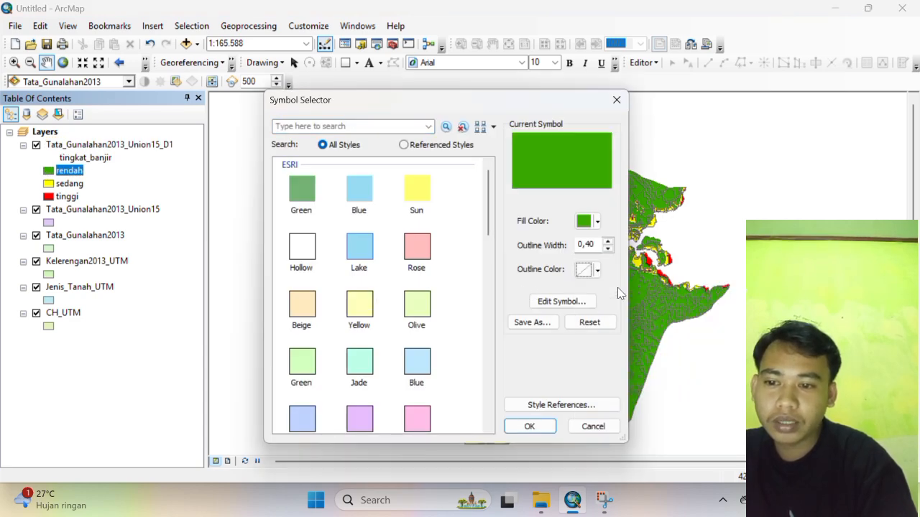
pyautogui.click(530, 427)
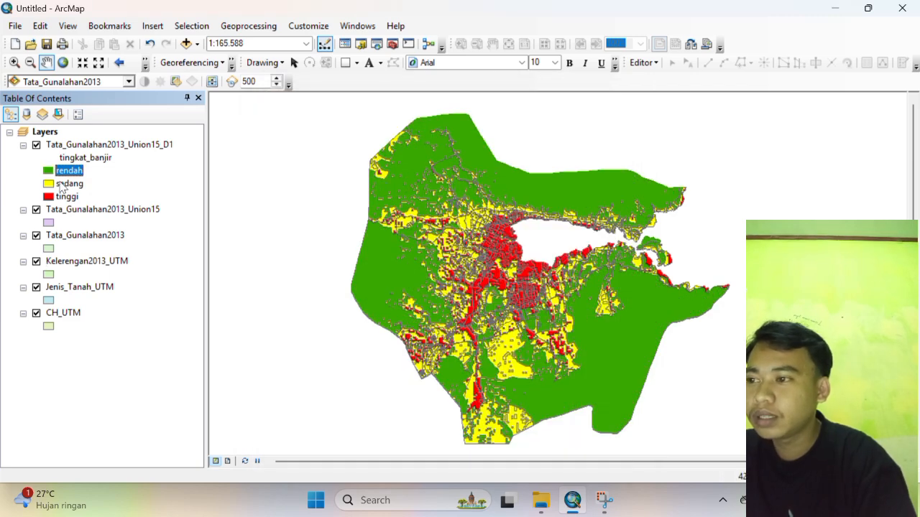
# Remove the outline from the sedang class symbol by setting its outline color to No Color.
pyautogui.click(48, 184)
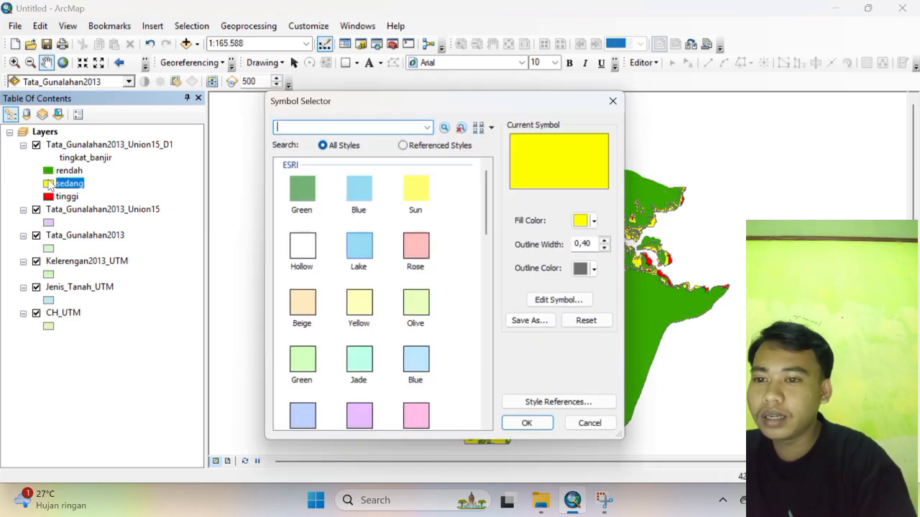
pyautogui.click(597, 270)
pyautogui.click(618, 291)
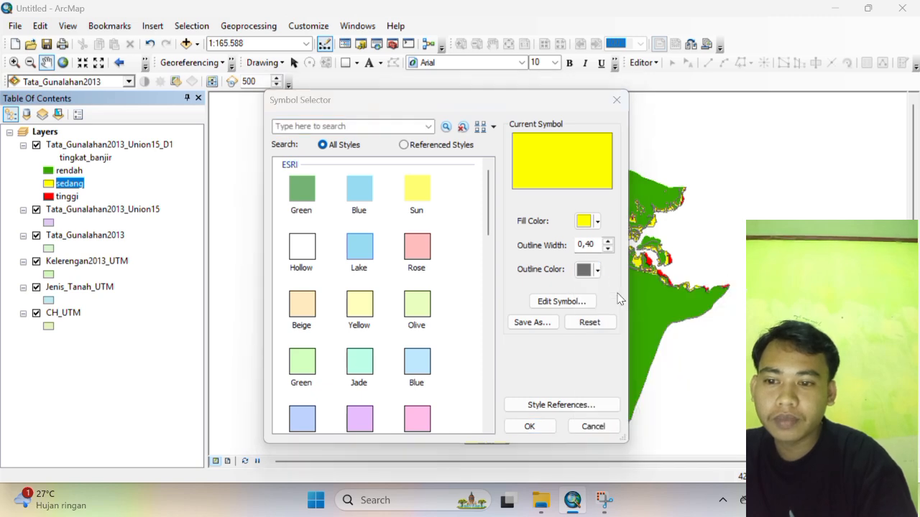
pyautogui.click(530, 426)
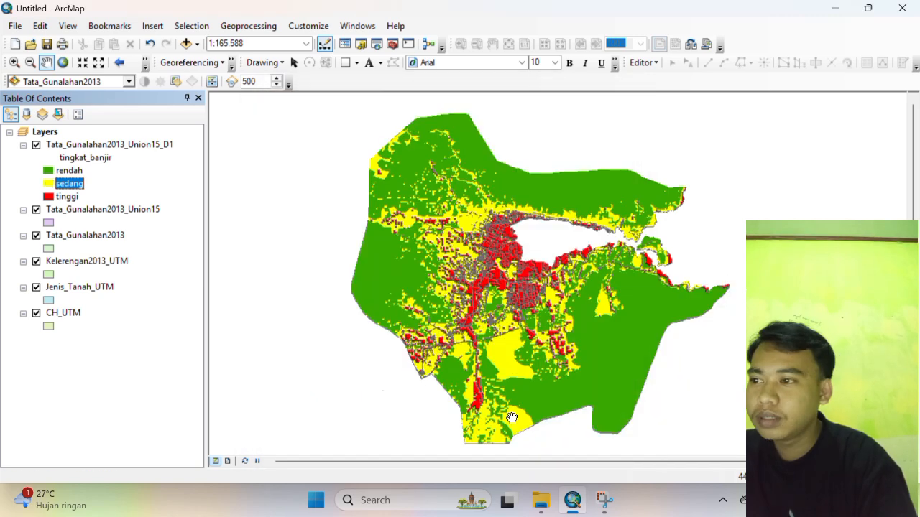
# Set the tinggi class symbol's outline color to No Color.
pyautogui.click(36, 210)
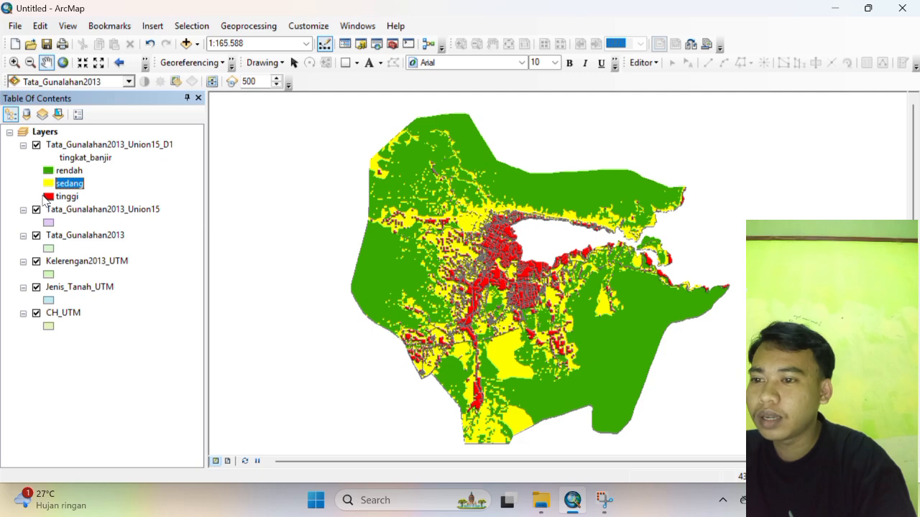
pyautogui.click(47, 196)
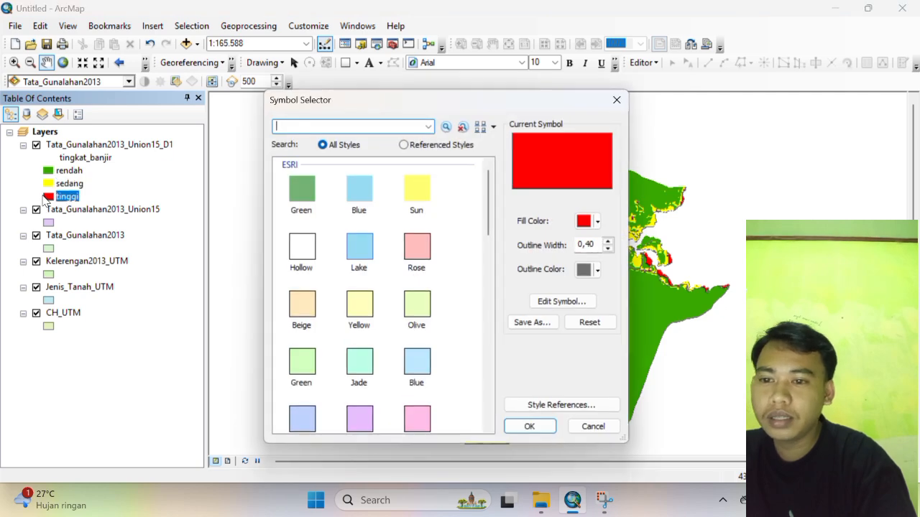
pyautogui.click(597, 270)
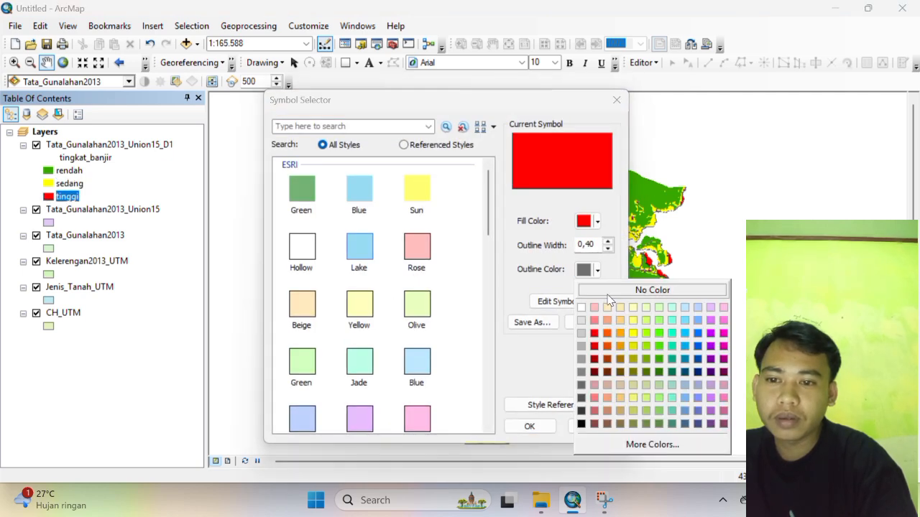
pyautogui.click(608, 291)
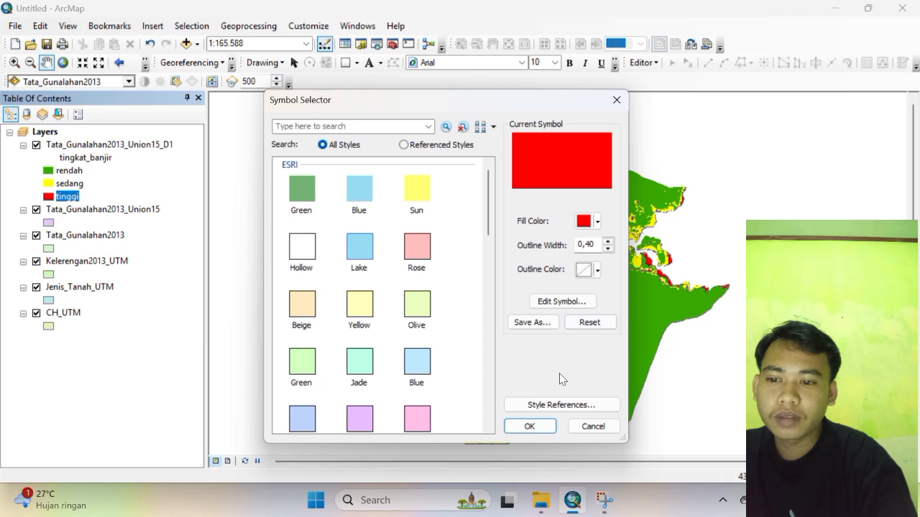
pyautogui.click(530, 427)
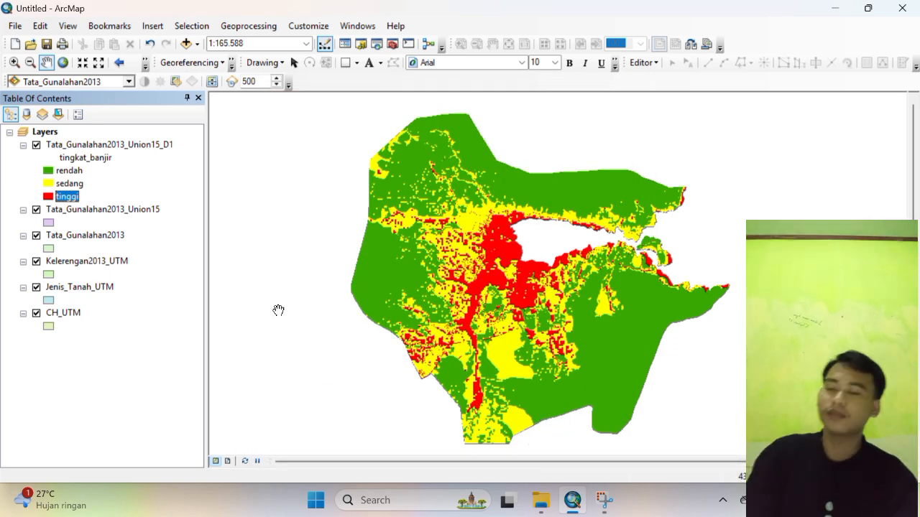
# Add a field named luas_area of type Double to the Tata_Gunalahan2013_Union15_D1 attribute table.
pyautogui.rightClick(123, 147)
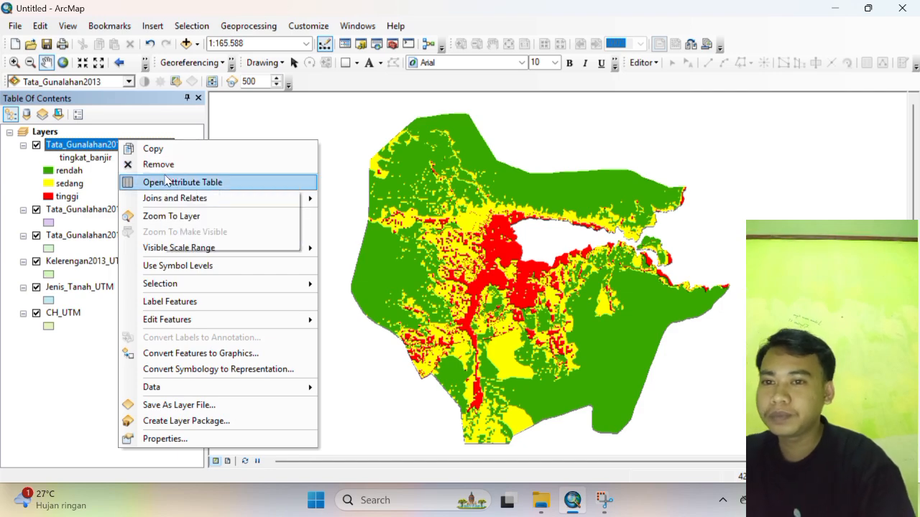
pyautogui.click(166, 182)
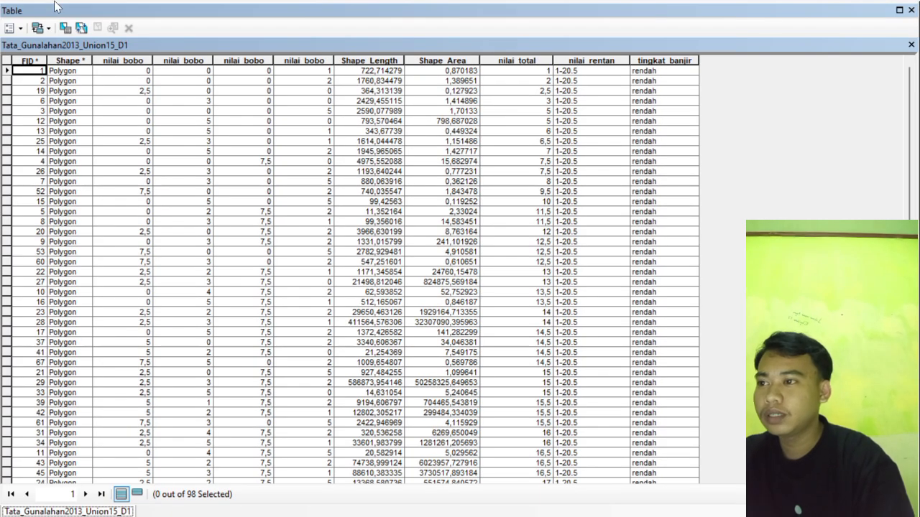
pyautogui.click(14, 28)
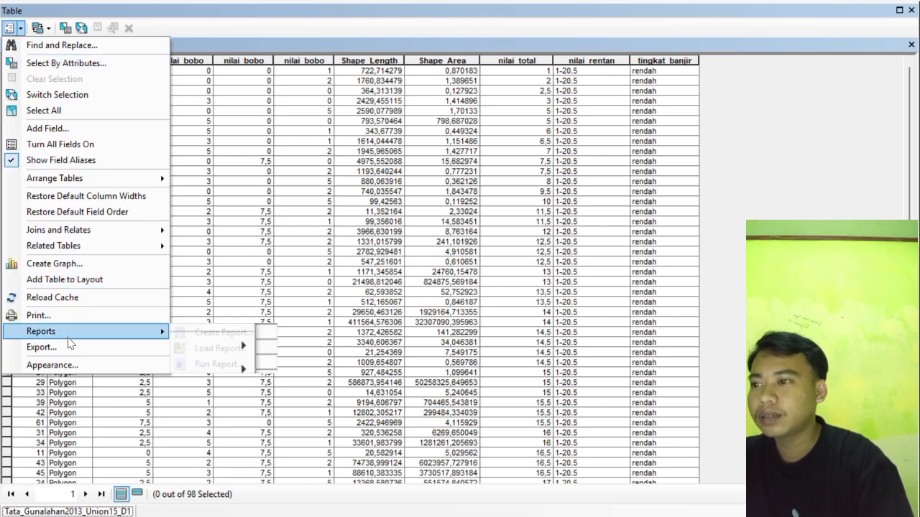
pyautogui.click(63, 131)
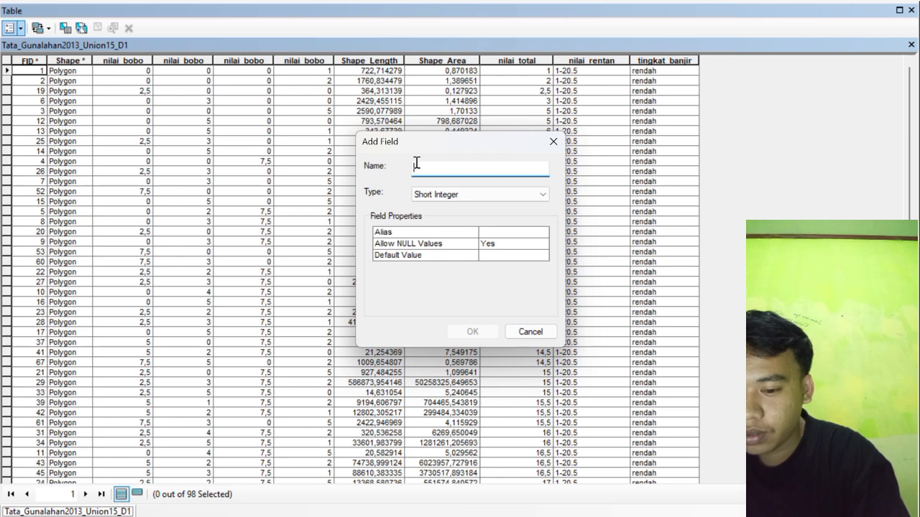
pyautogui.write('luas area')
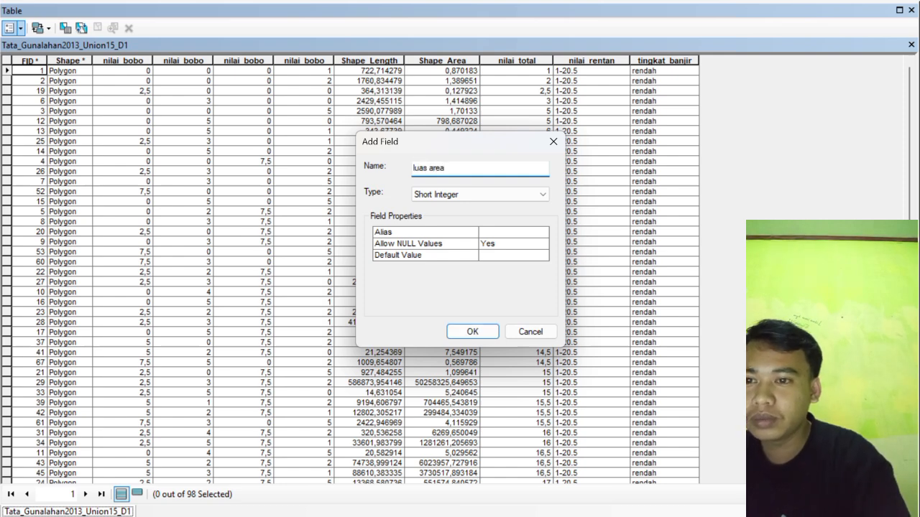
pyautogui.click(532, 195)
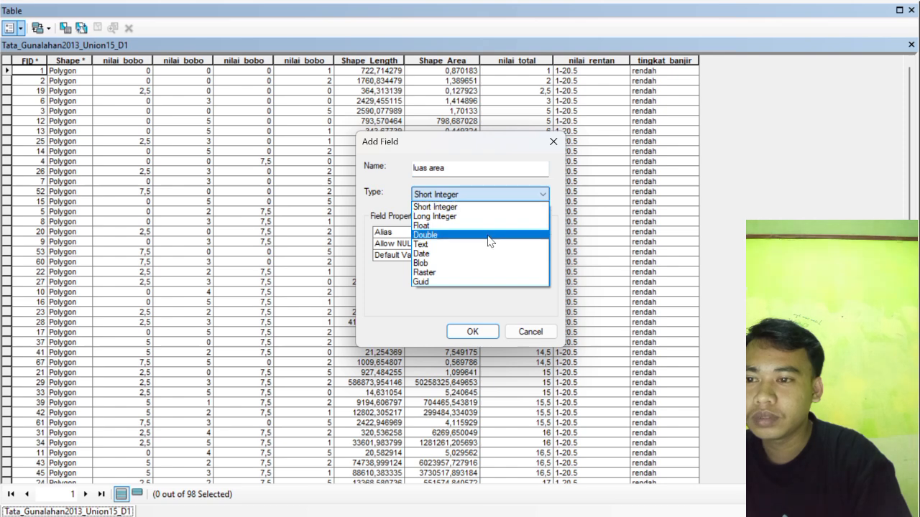
pyautogui.click(438, 236)
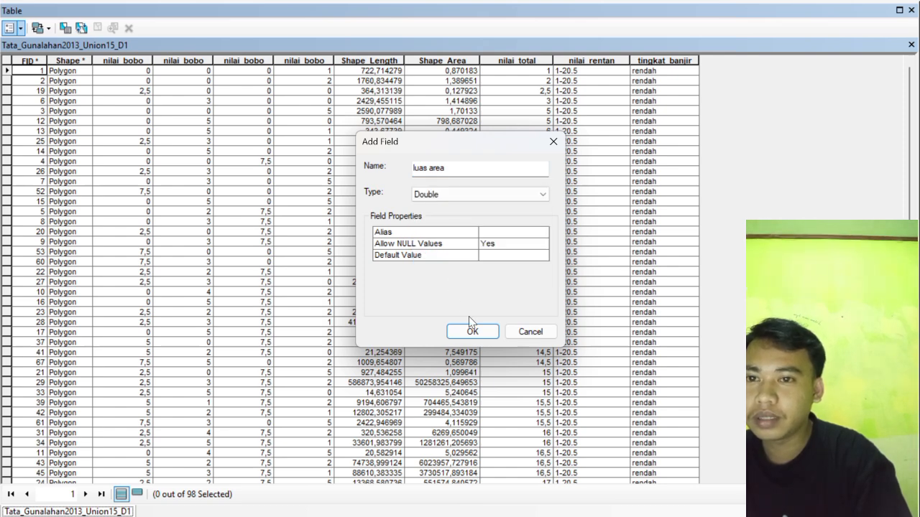
pyautogui.click(472, 336)
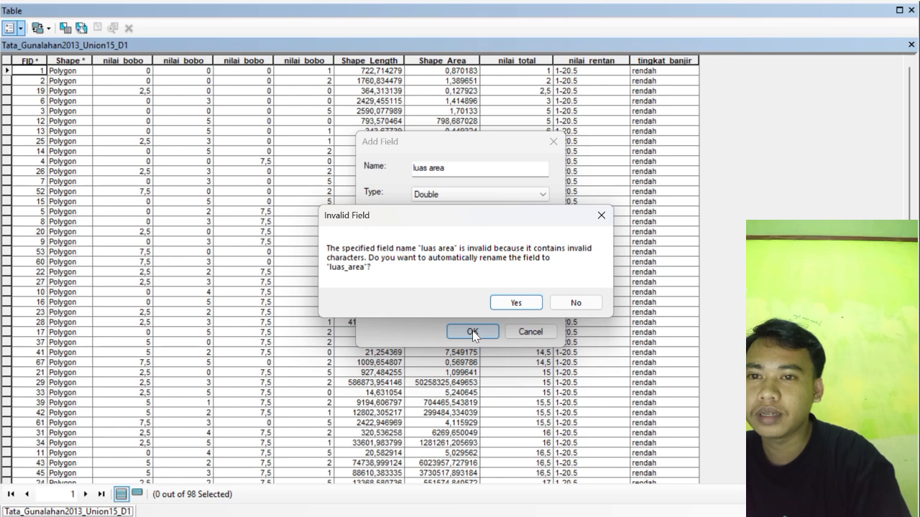
pyautogui.click(516, 302)
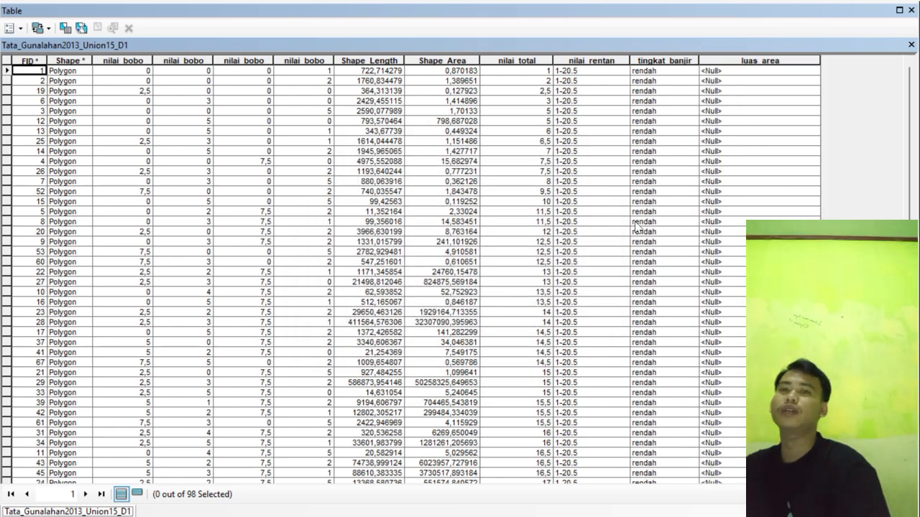
pyautogui.rightClick(769, 62)
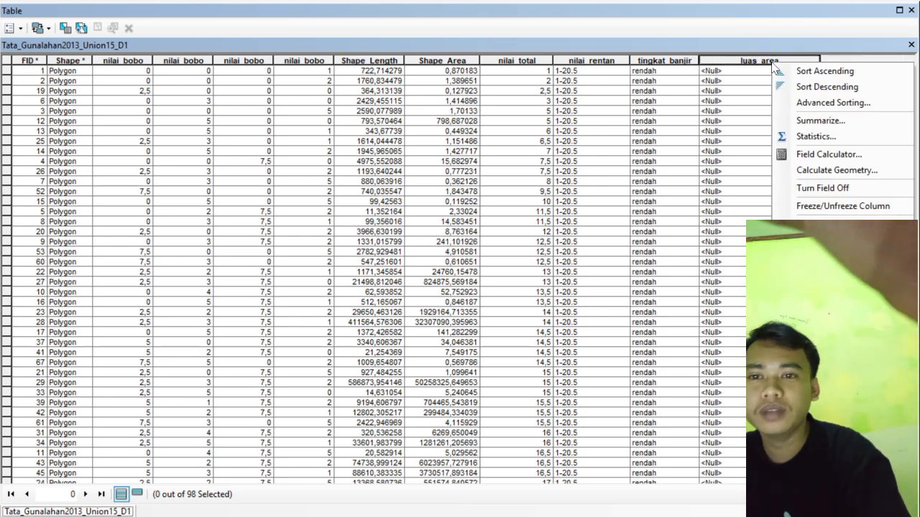
pyautogui.click(806, 157)
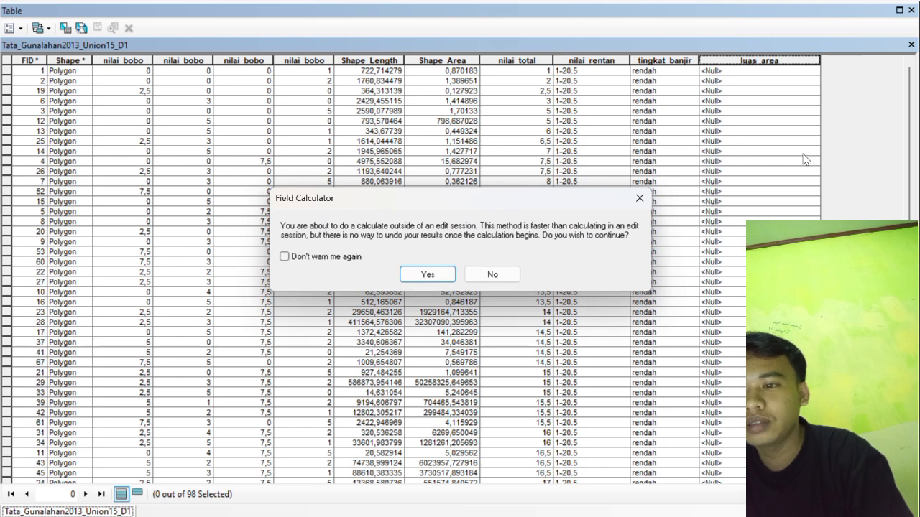
pyautogui.click(424, 274)
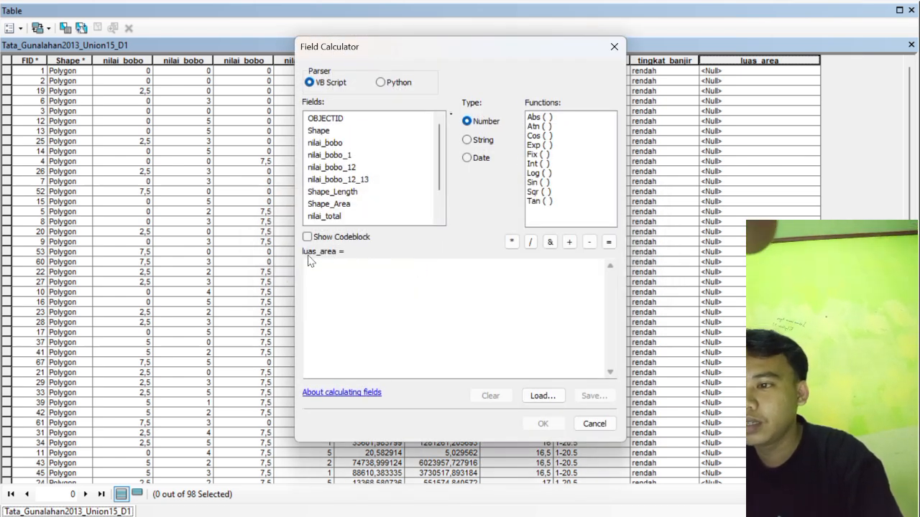
pyautogui.click(615, 48)
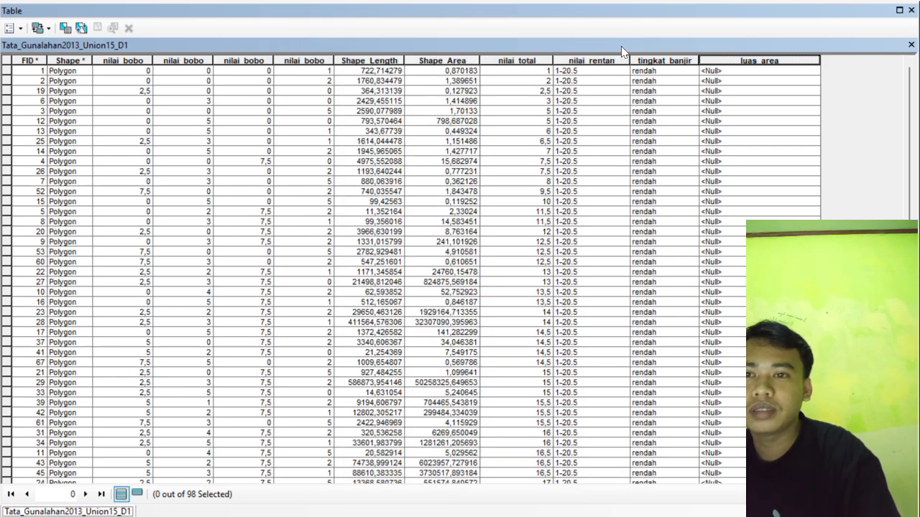
# Calculate the luas_area field's geometry as Area in Hectares [ha], using the data source's coordinate system.
pyautogui.rightClick(731, 58)
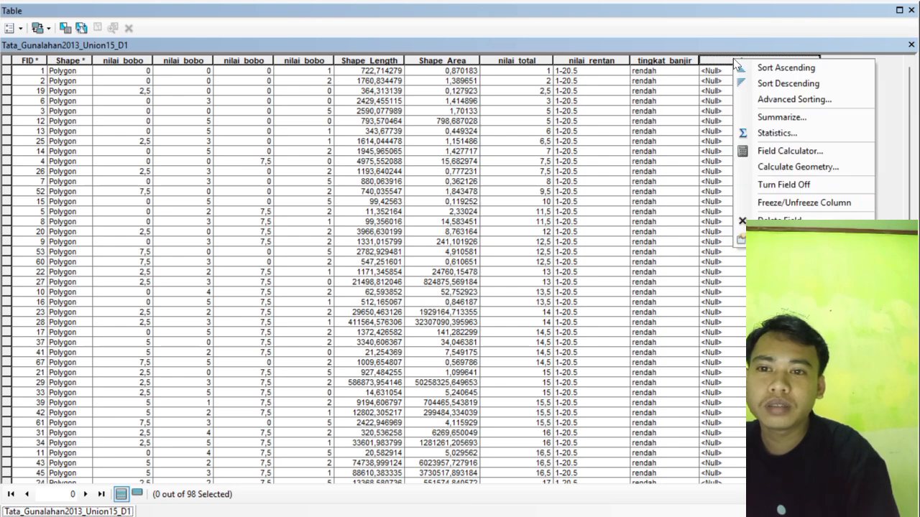
pyautogui.click(772, 167)
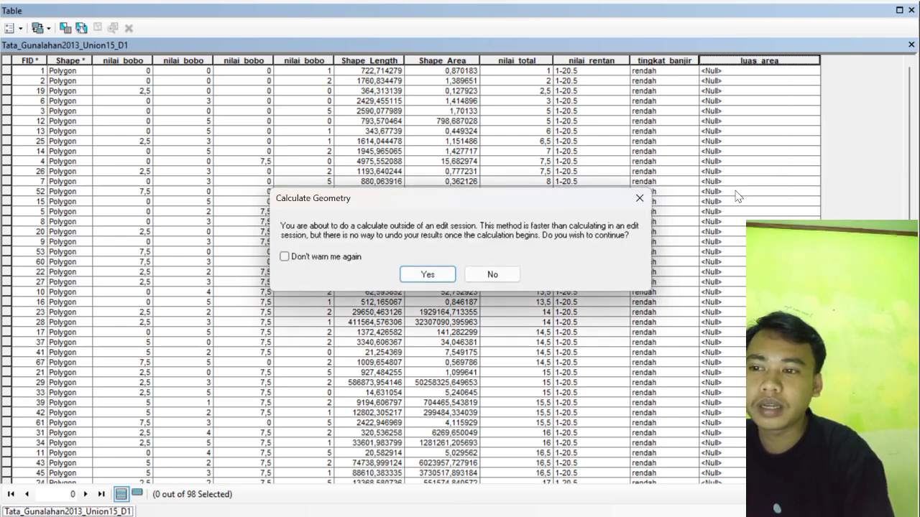
pyautogui.click(424, 274)
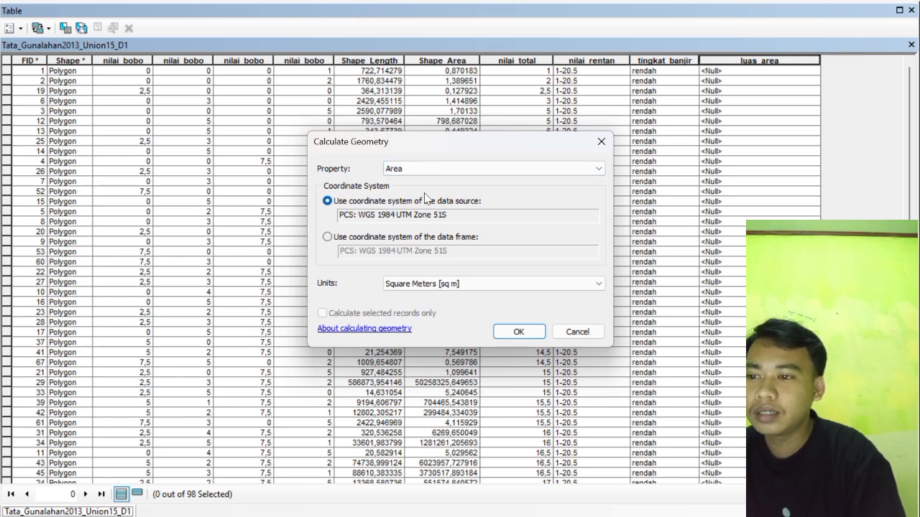
pyautogui.click(554, 286)
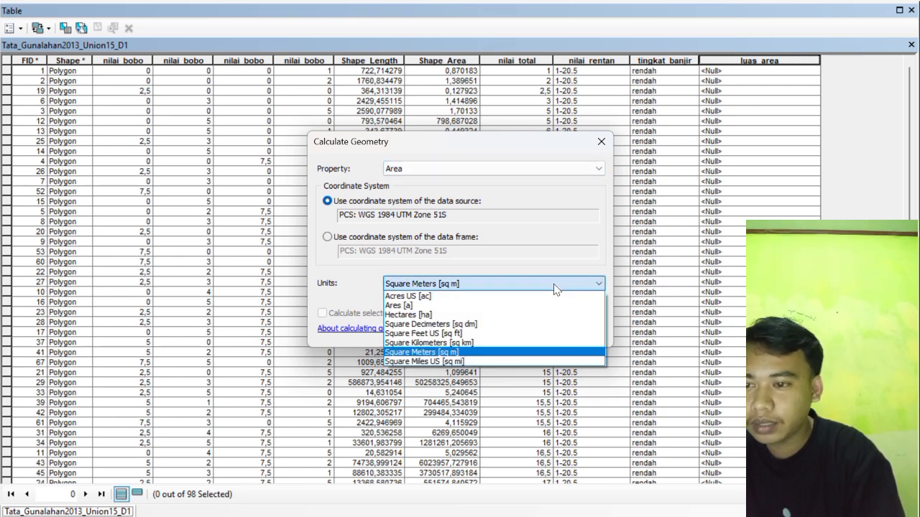
pyautogui.click(427, 316)
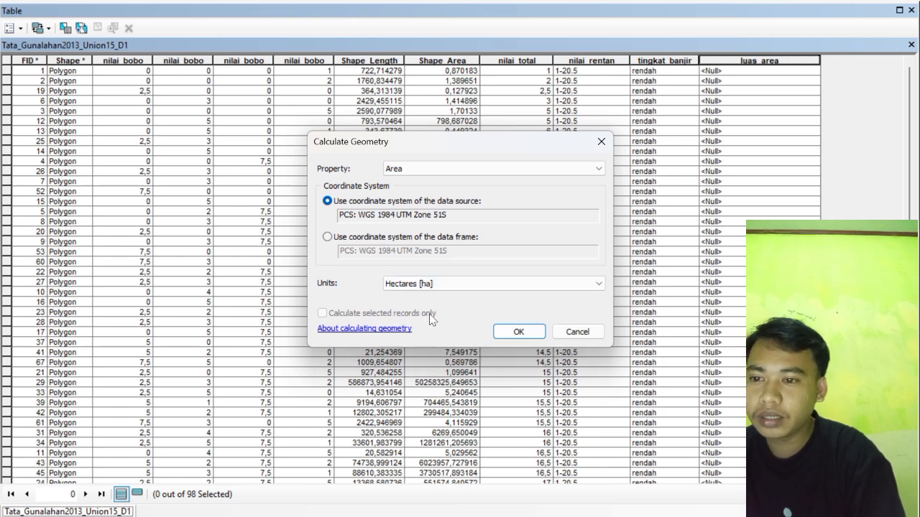
pyautogui.click(526, 335)
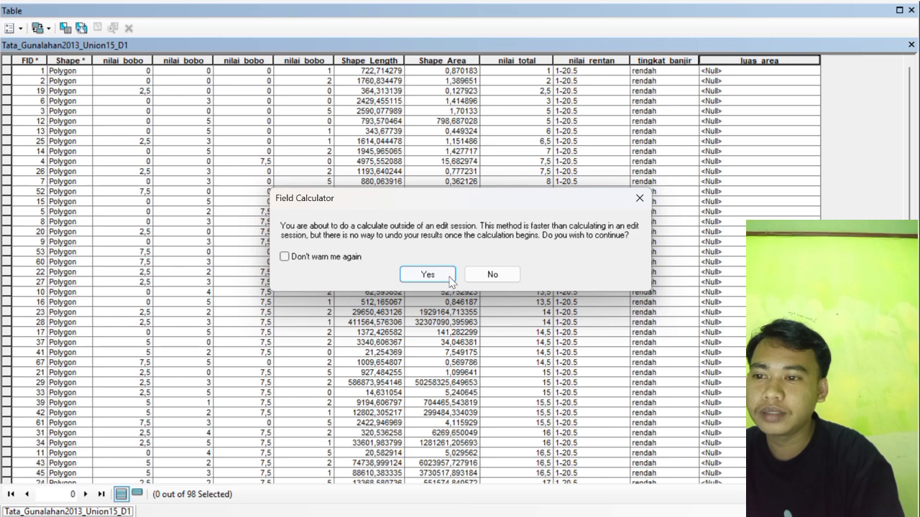
pyautogui.click(446, 273)
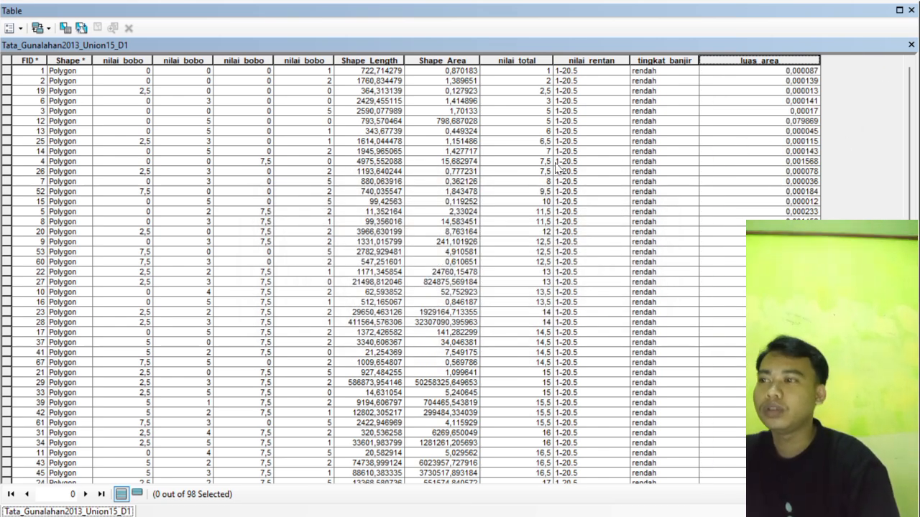
# Start exporting all records of the attribute table to the PL WANGGU folder with the output name luas banjir.
pyautogui.click(20, 29)
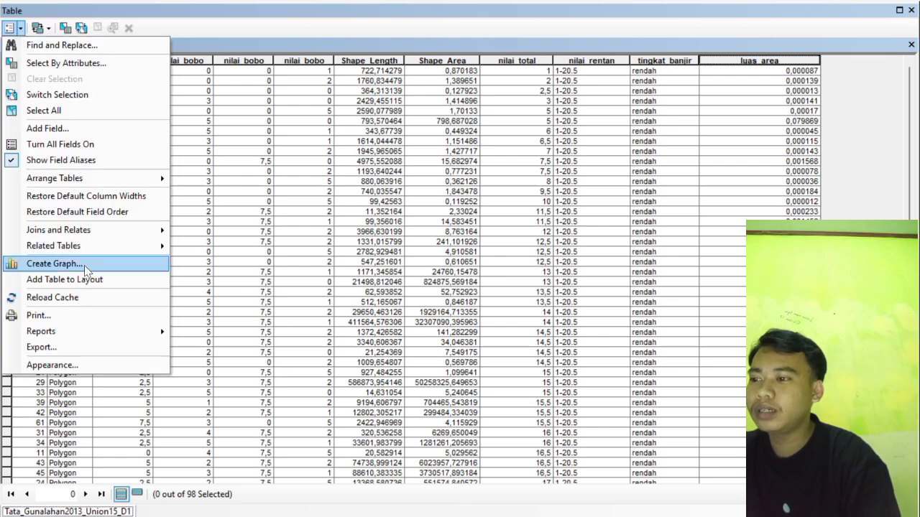
pyautogui.click(74, 348)
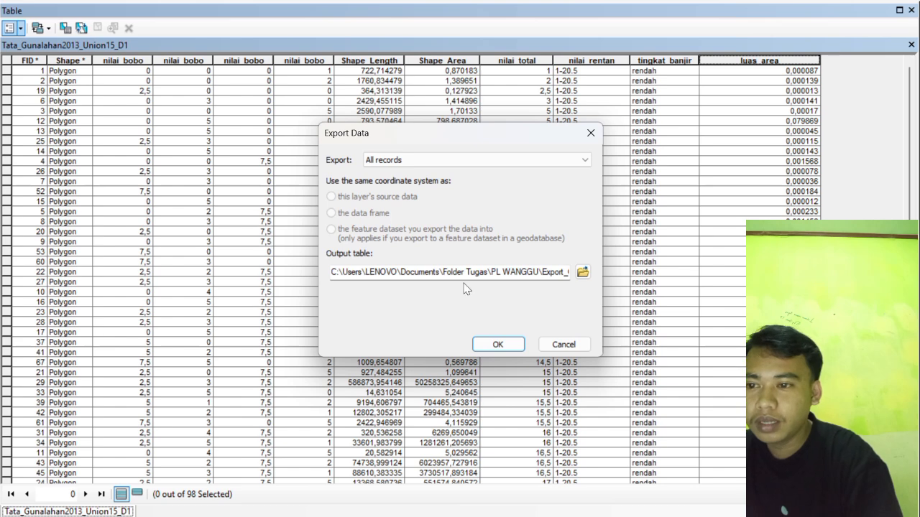
pyautogui.click(582, 272)
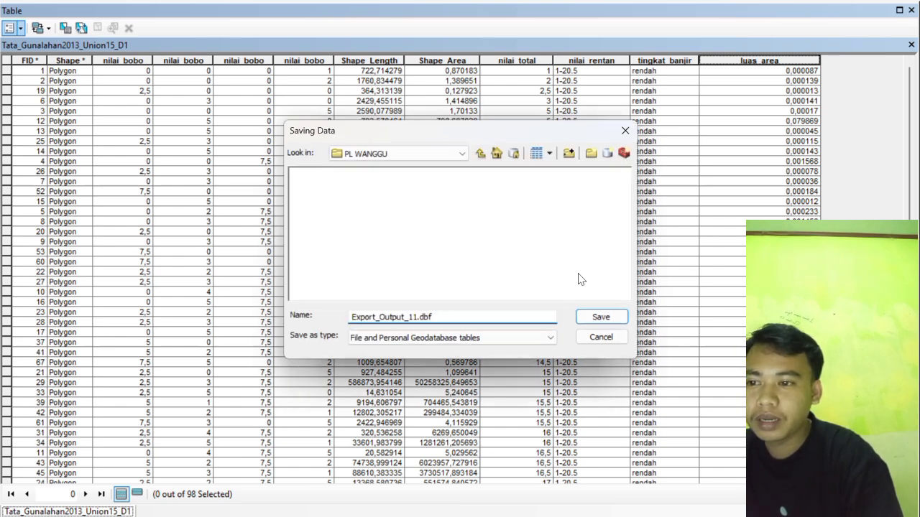
pyautogui.click(436, 314)
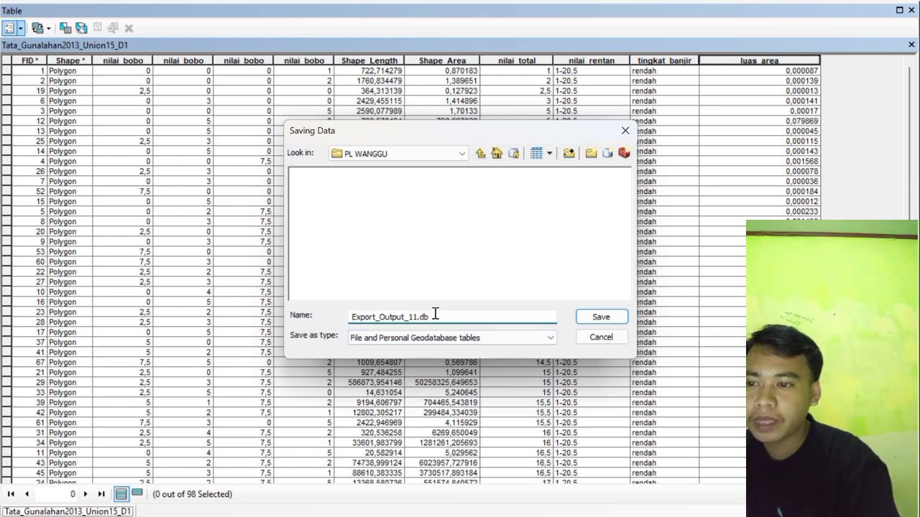
pyautogui.press('BackSpace')
pyautogui.press('BackSpace')
pyautogui.press('BackSpace')
pyautogui.press('BackSpace')
pyautogui.press('BackSpace')
pyautogui.press('BackSpace')
pyautogui.press('BackSpace')
pyautogui.press('BackSpace')
pyautogui.press('BackSpace')
pyautogui.press('BackSpace')
pyautogui.press('BackSpace')
pyautogui.press('BackSpace')
pyautogui.press('BackSpace')
pyautogui.press('BackSpace')
pyautogui.press('BackSpace')
pyautogui.press('BackSpace')
pyautogui.press('BackSpace')
pyautogui.press('BackSpace')
pyautogui.press('BackSpace')
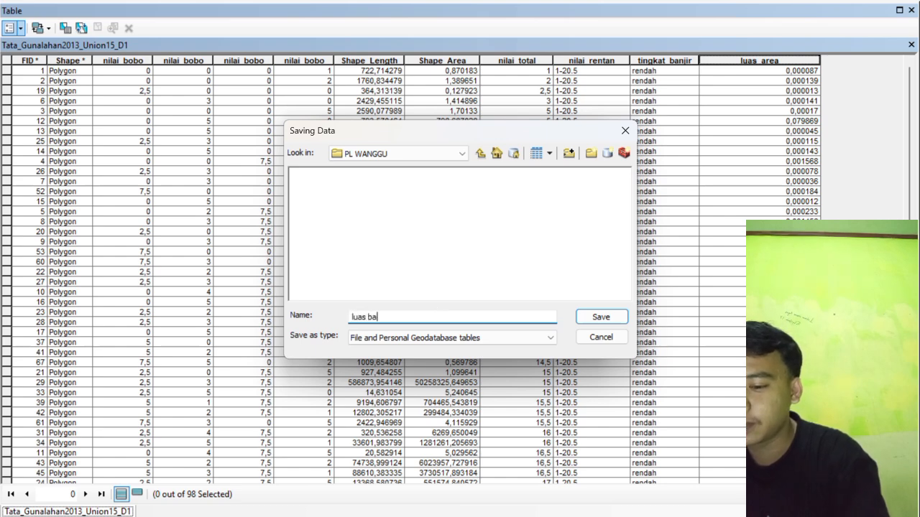
pyautogui.write('jir')
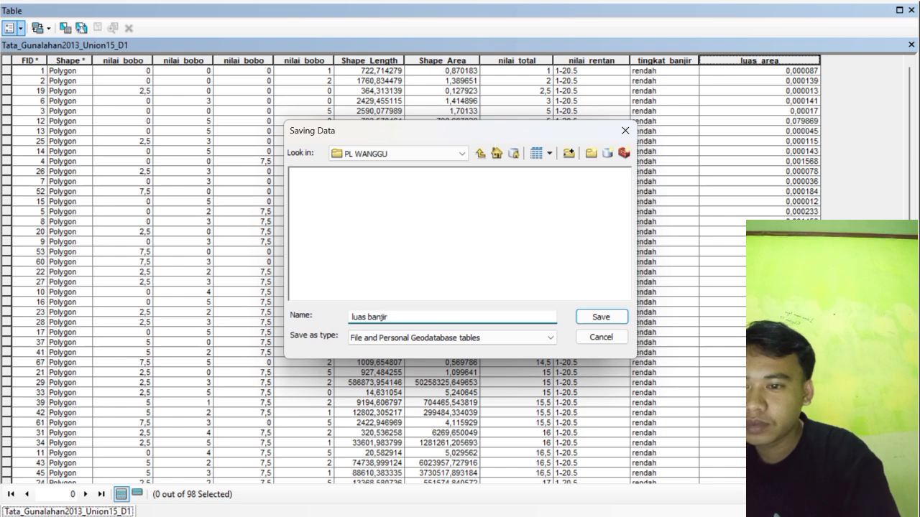
# Set the output type to dBASE Table and run the export without adding the new table to the map.
pyautogui.click(551, 336)
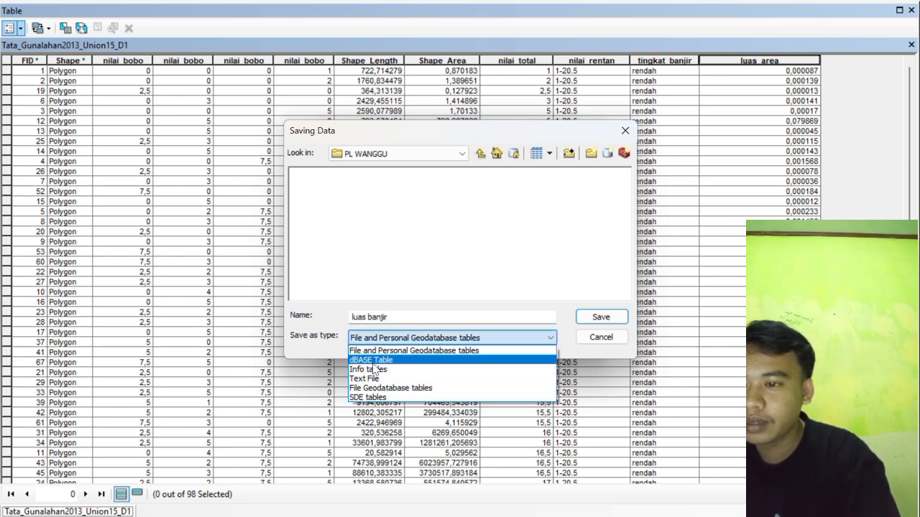
pyautogui.click(373, 361)
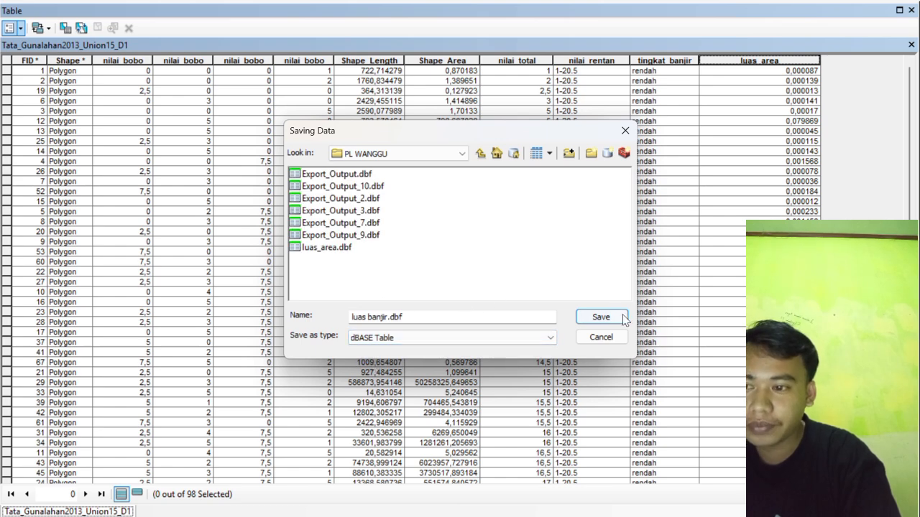
pyautogui.click(601, 317)
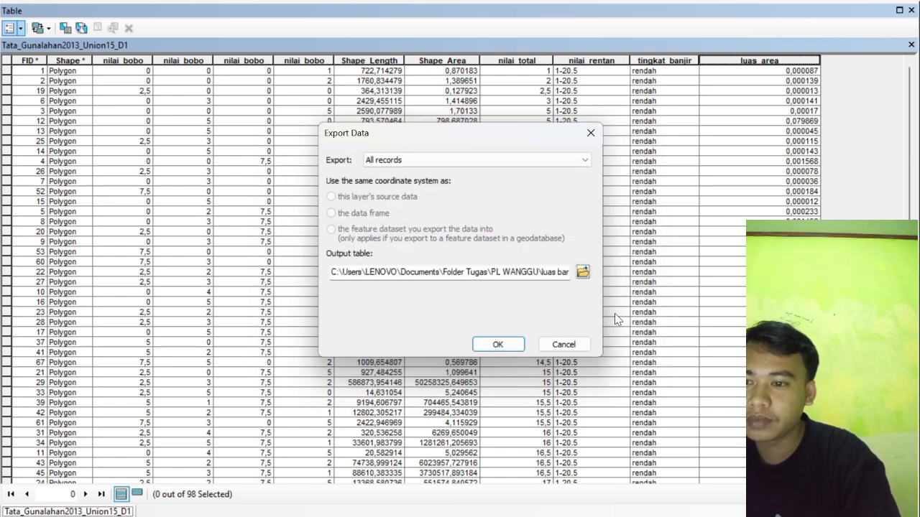
pyautogui.click(498, 345)
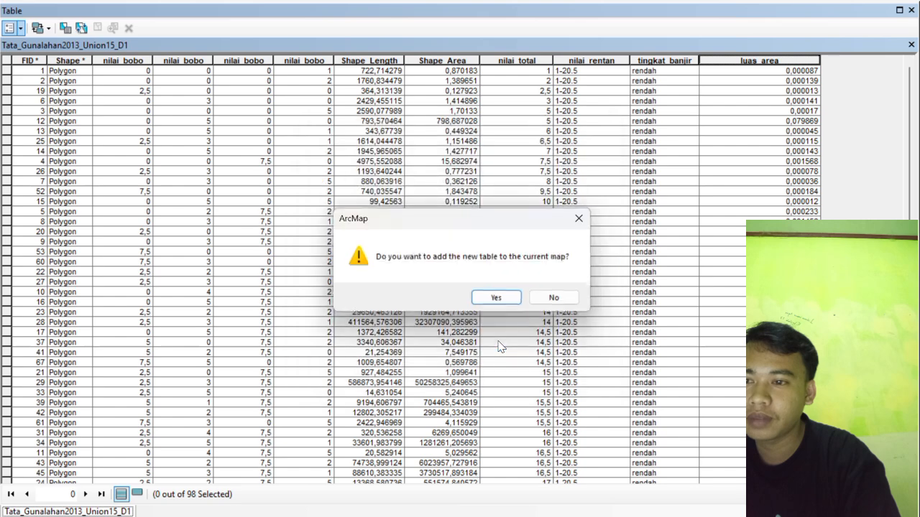
pyautogui.click(559, 300)
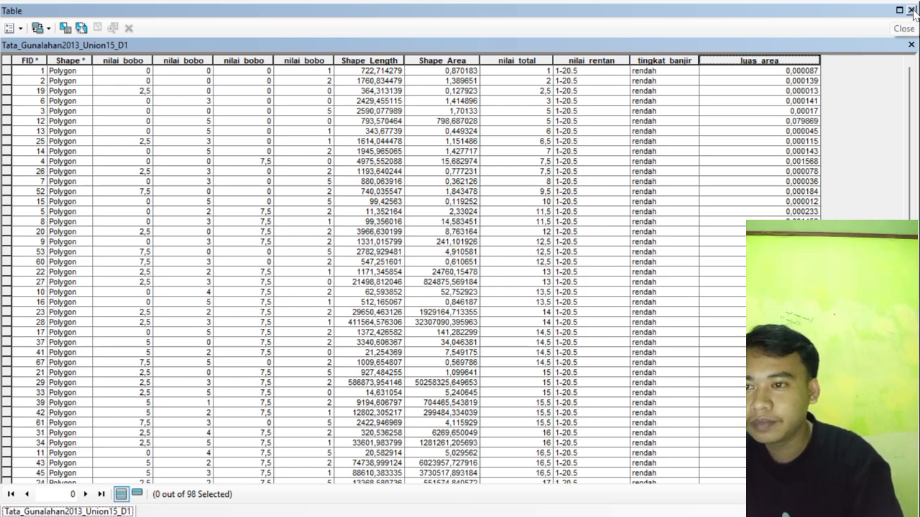
# Switch to Excel and browse for a file to open in Documents, Folder Tugas, PL WANGGU.
pyautogui.press('super')
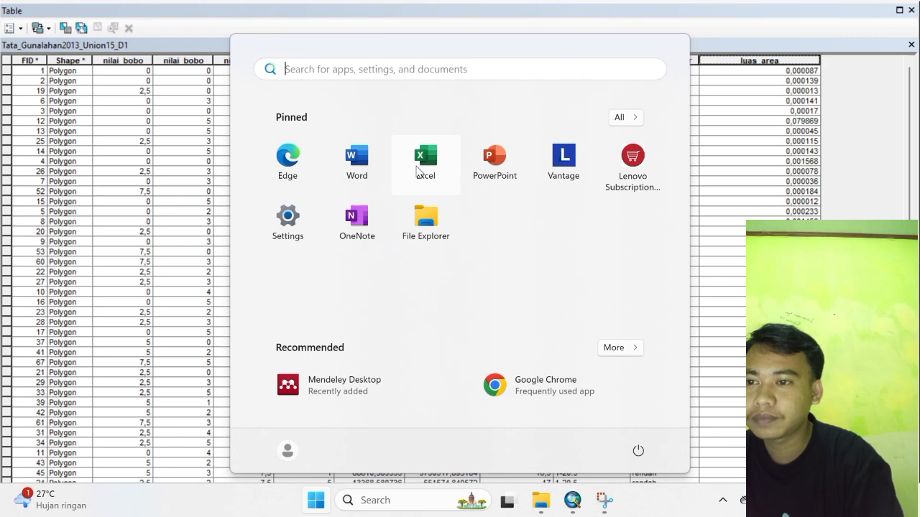
pyautogui.click(420, 171)
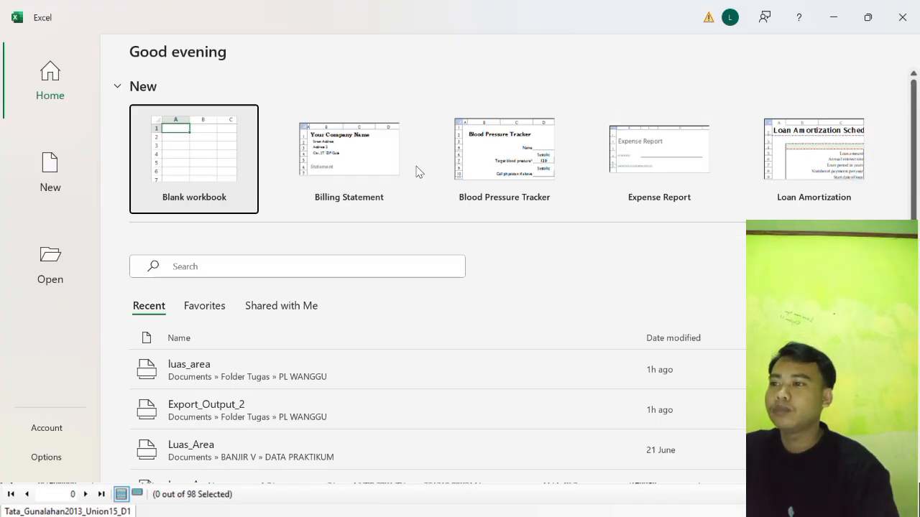
pyautogui.click(49, 262)
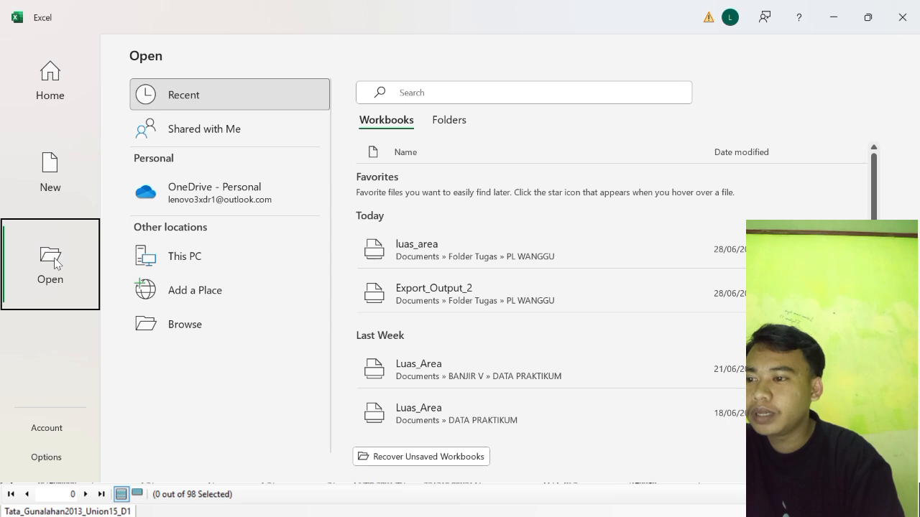
pyautogui.click(180, 327)
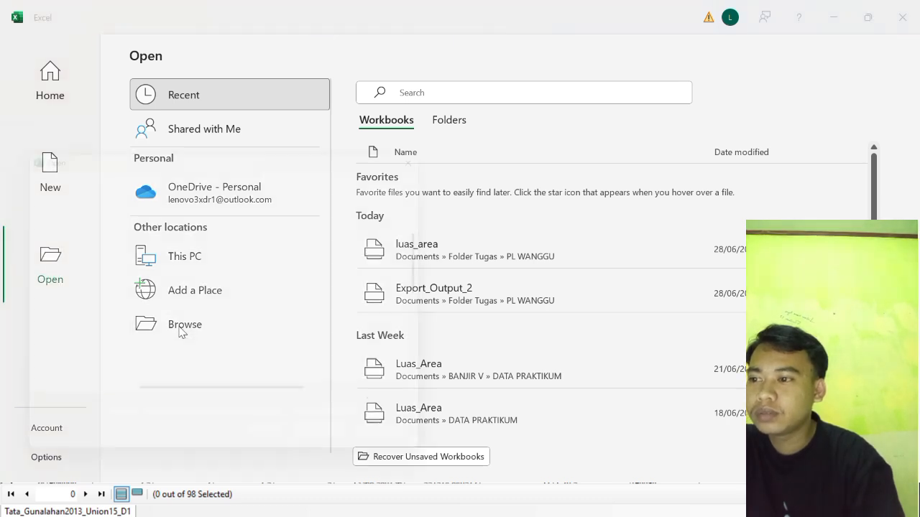
pyautogui.scroll(-2, 179, 327)
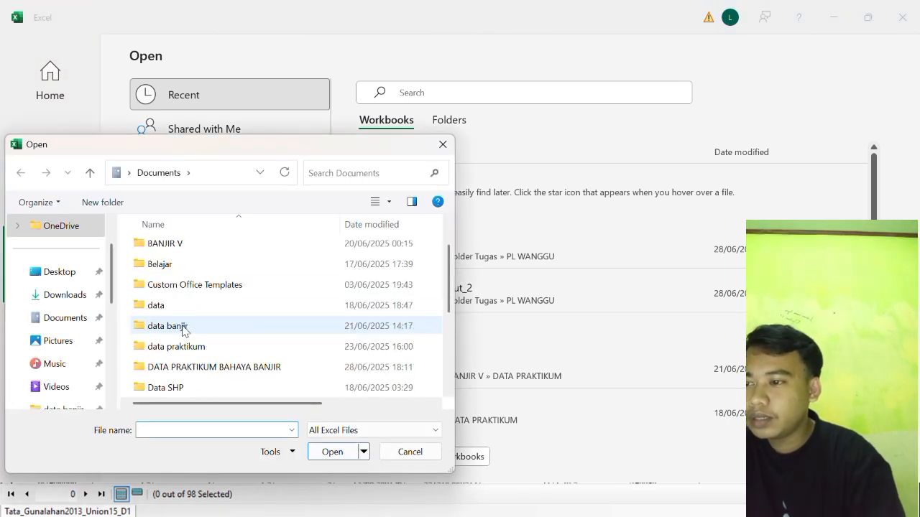
pyautogui.scroll(-1, 183, 331)
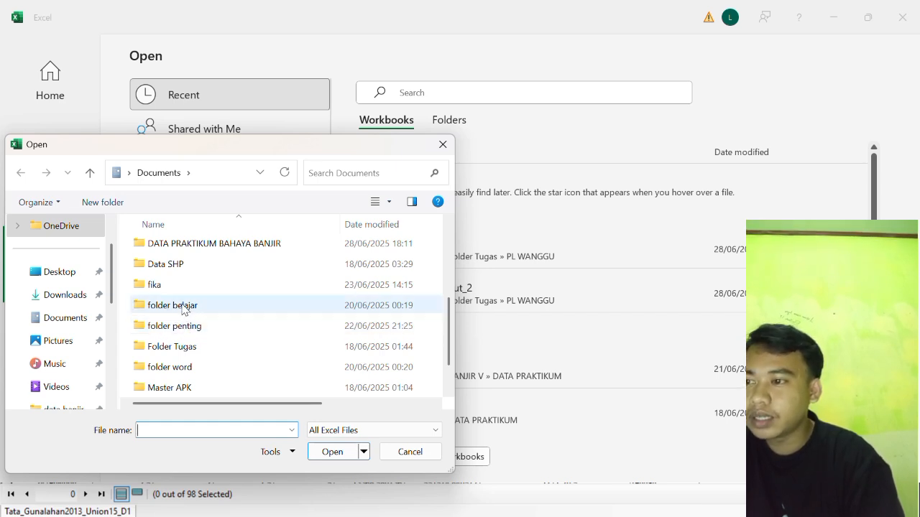
pyautogui.doubleClick(184, 307)
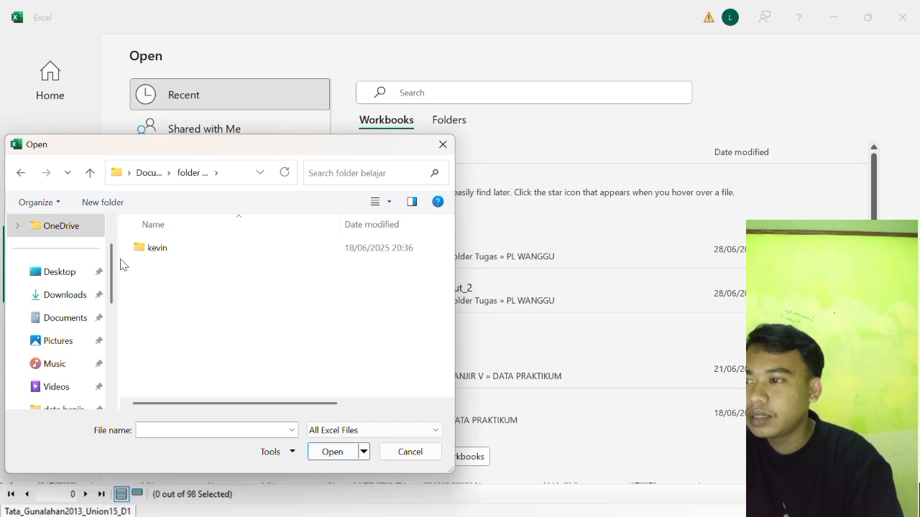
pyautogui.click(21, 173)
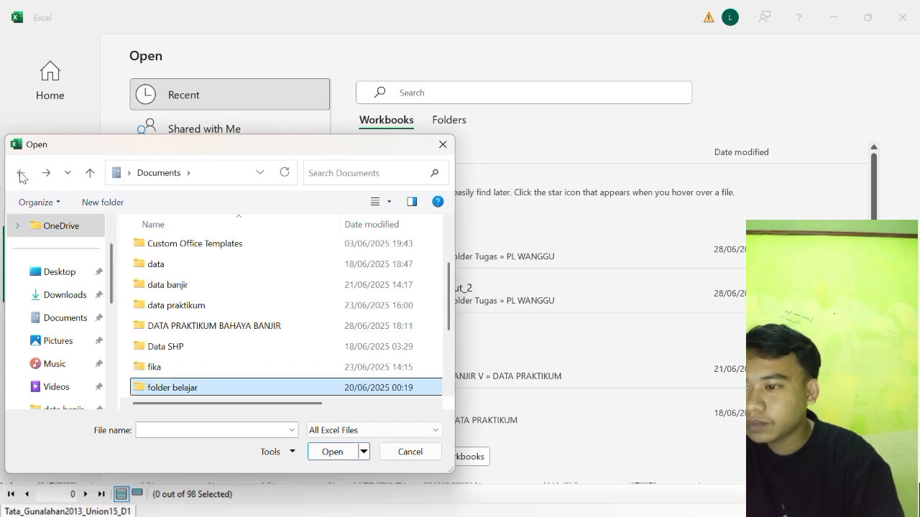
pyautogui.scroll(-2, 182, 370)
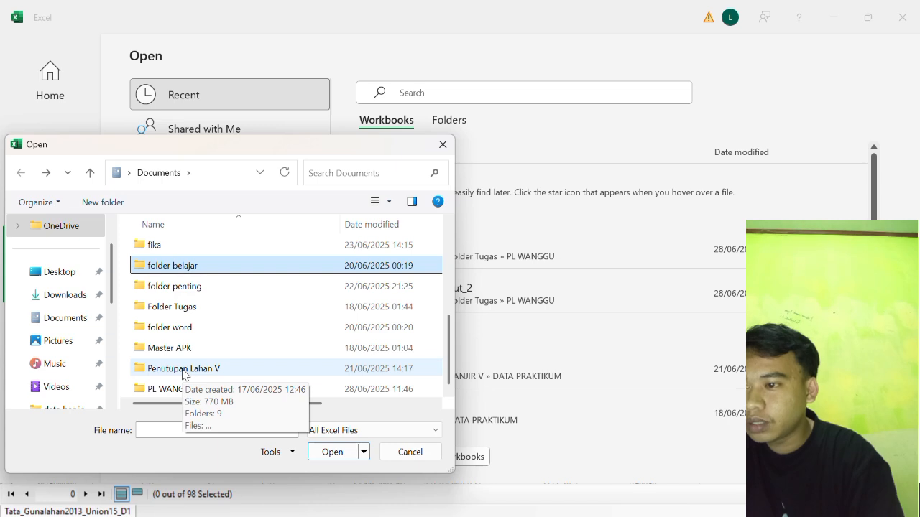
pyautogui.click(187, 309)
pyautogui.doubleClick(188, 309)
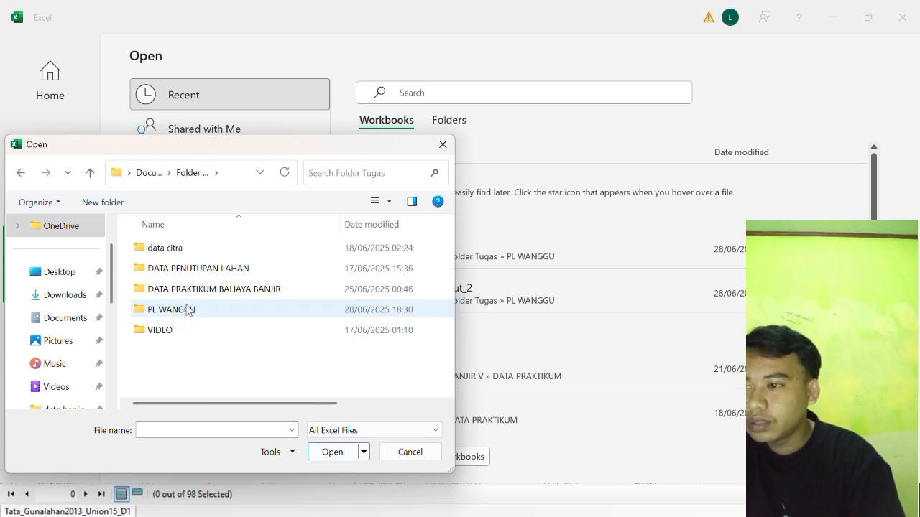
pyautogui.doubleClick(189, 309)
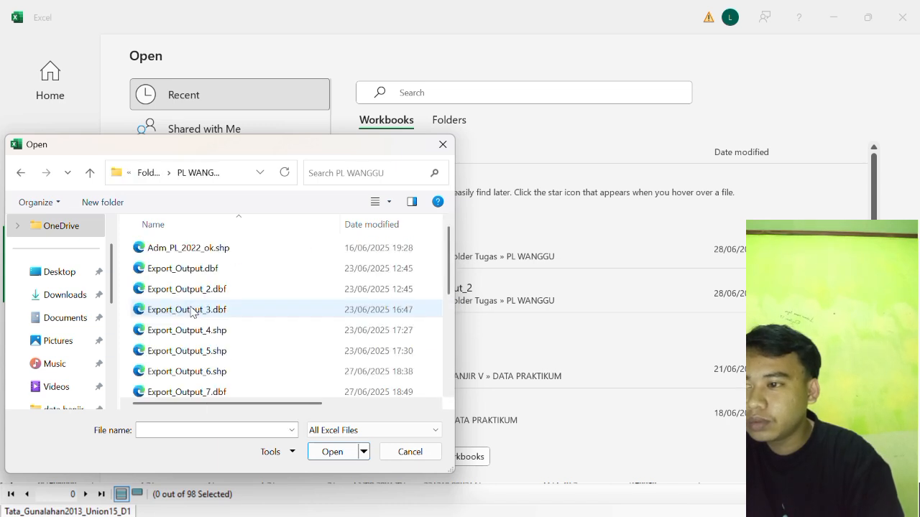
# Filter the folder to dBase Files and open luas_banjir.dbf as a worksheet.
pyautogui.click(433, 431)
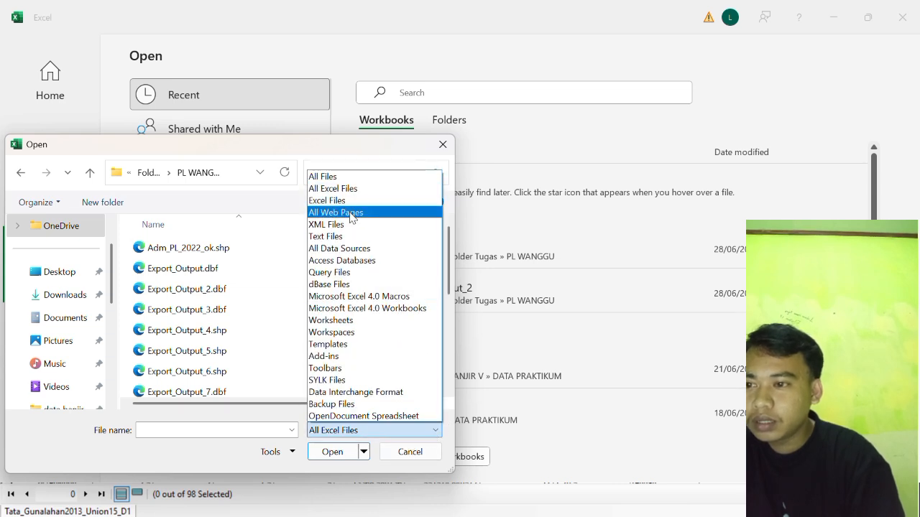
pyautogui.click(350, 285)
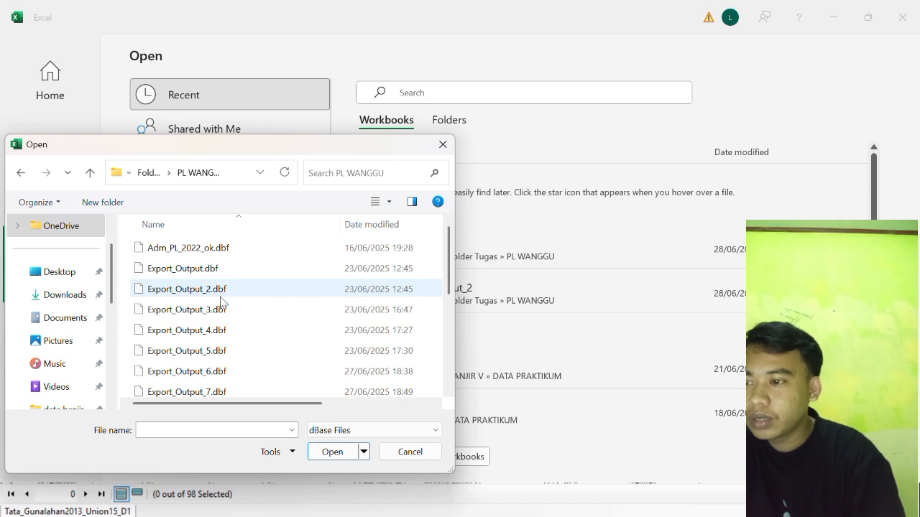
pyautogui.scroll(-5, 220, 302)
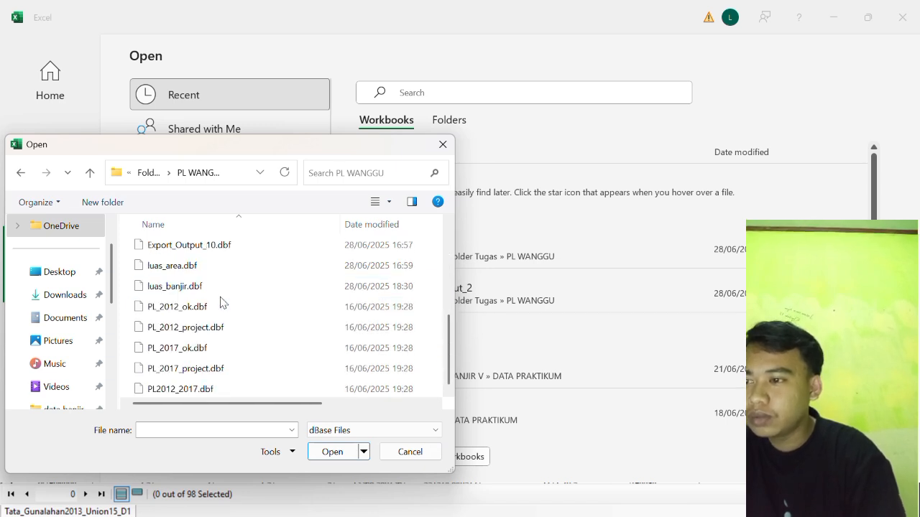
pyautogui.click(174, 286)
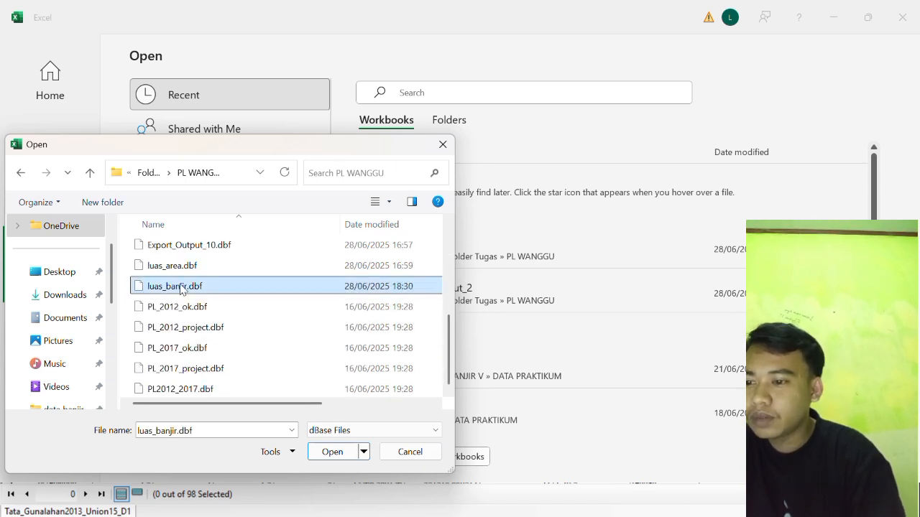
pyautogui.click(332, 452)
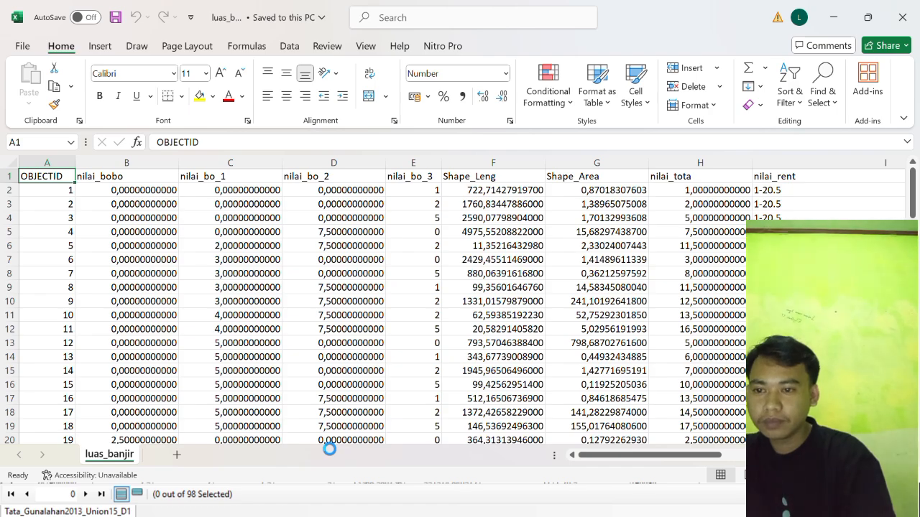
pyautogui.scroll(-4, 329, 449)
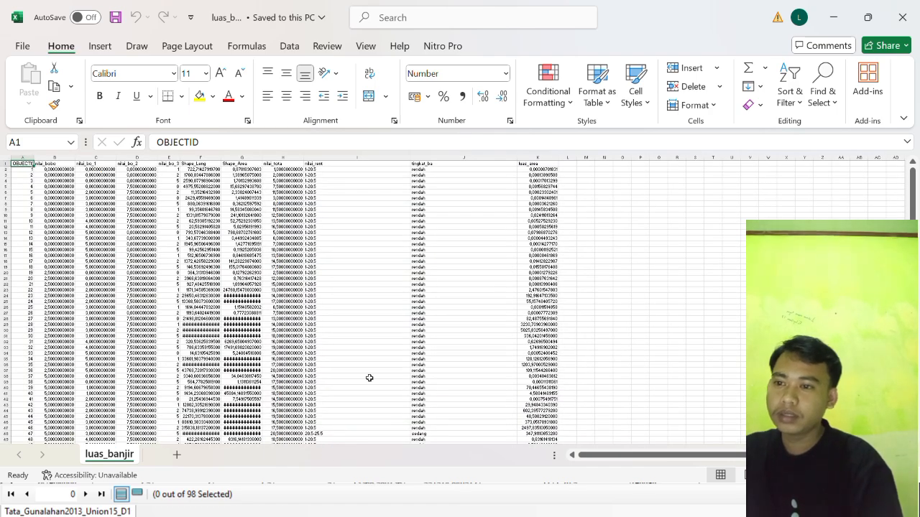
# Copy the tingkat_ba and luas_area columns with their headers, from J1 through row 99 of column L, in the luas_banjir sheet.
pyautogui.scroll(4, 369, 378)
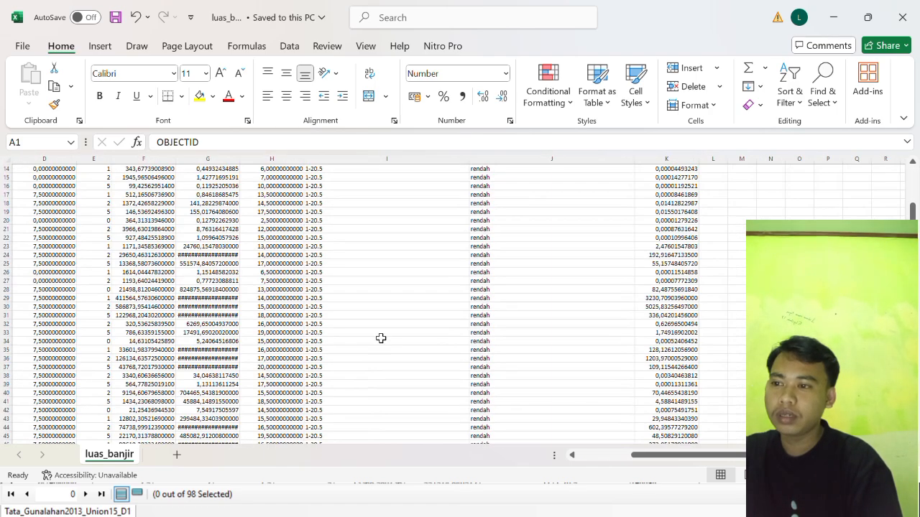
pyautogui.moveTo(379, 335); pyautogui.dragTo(359, 388)
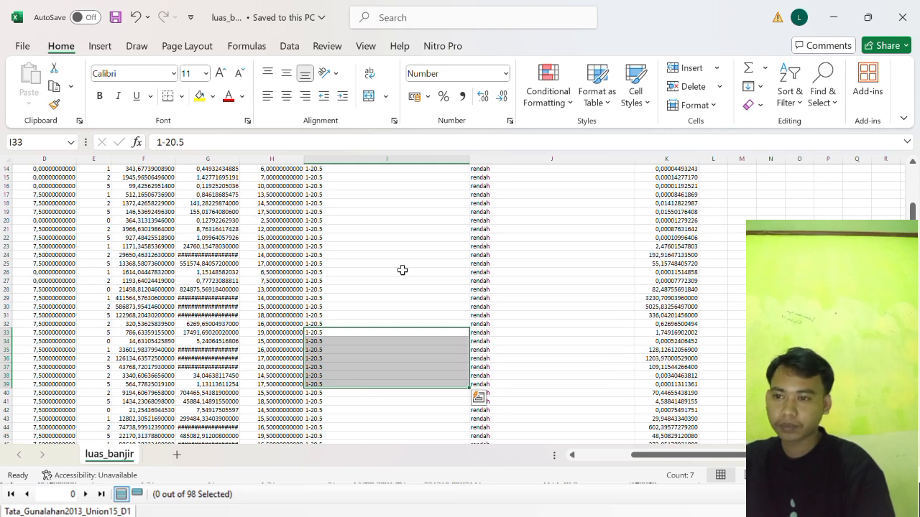
pyautogui.scroll(5, 403, 270)
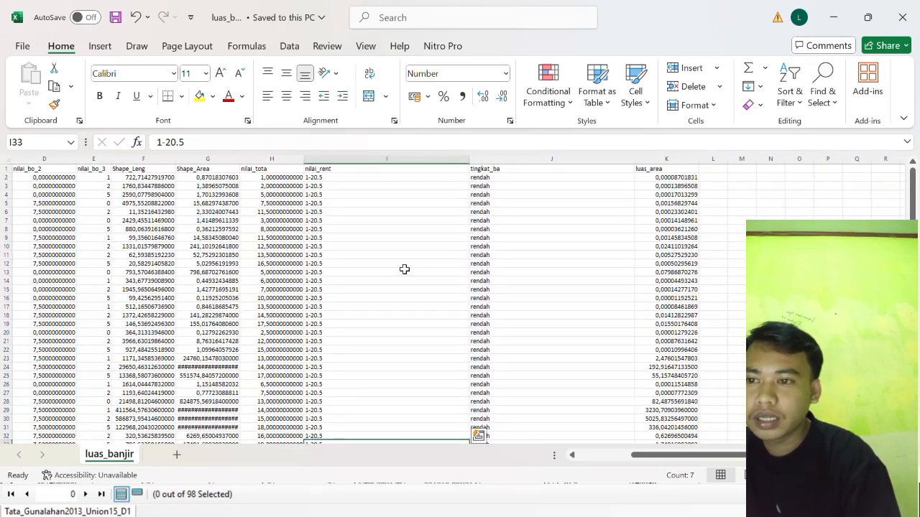
pyautogui.click(487, 168)
pyautogui.moveTo(487, 168); pyautogui.dragTo(728, 499)
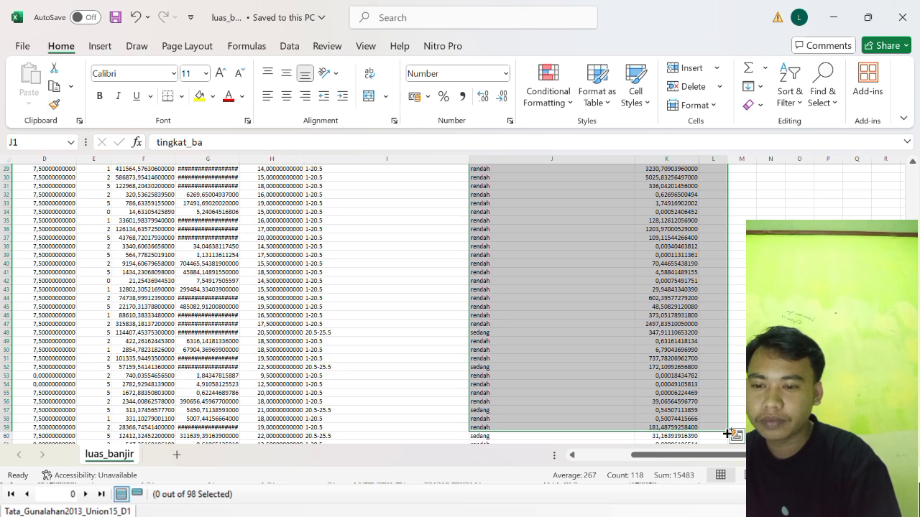
pyautogui.hotkey('ctrl', 'shift', 'Down')
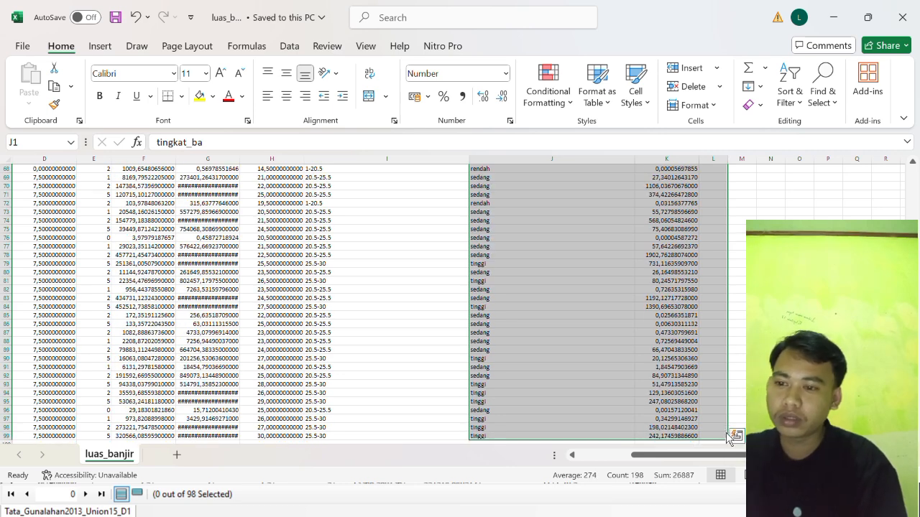
pyautogui.hotkey('ctrl', 'c')
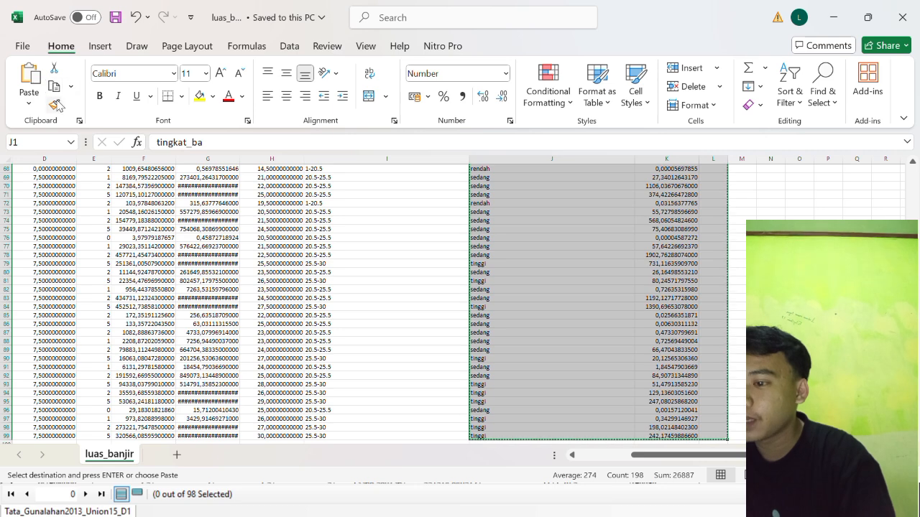
# Add a new worksheet and paste the copied tingkat_ba and luas_area data starting at cell A2.
pyautogui.click(178, 455)
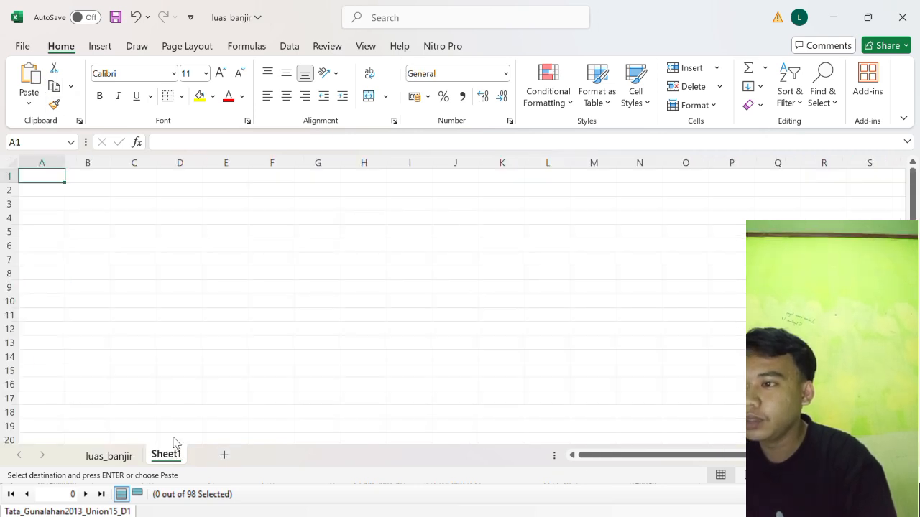
pyautogui.click(50, 193)
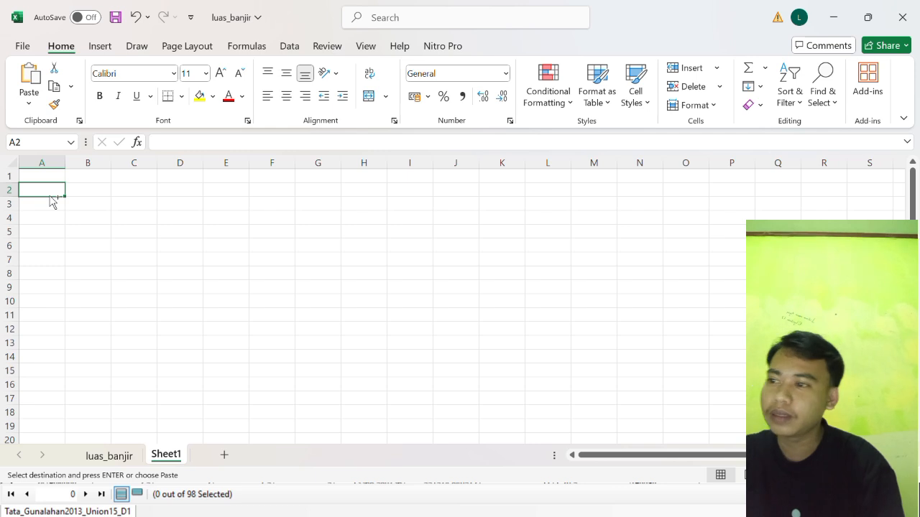
pyautogui.press('Return')
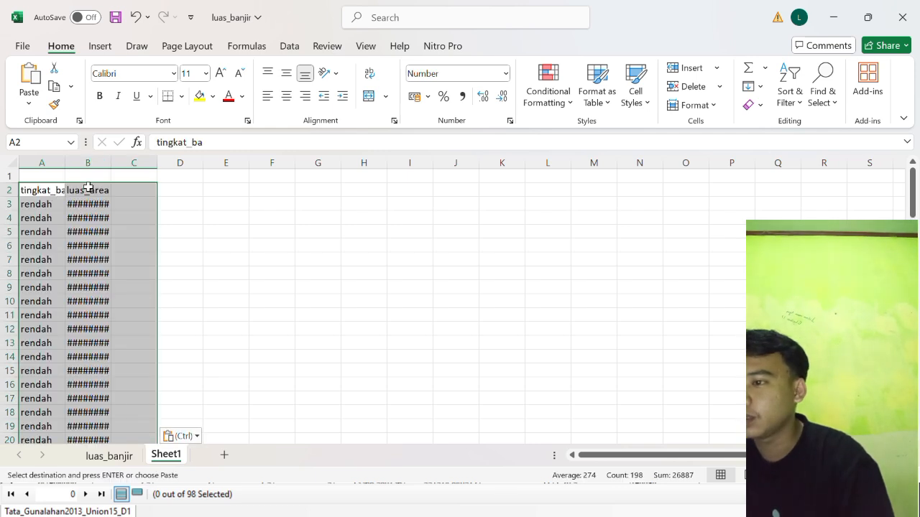
# Widen column B until even the longest luas_area values display in full, checking down through the rows.
pyautogui.click(92, 189)
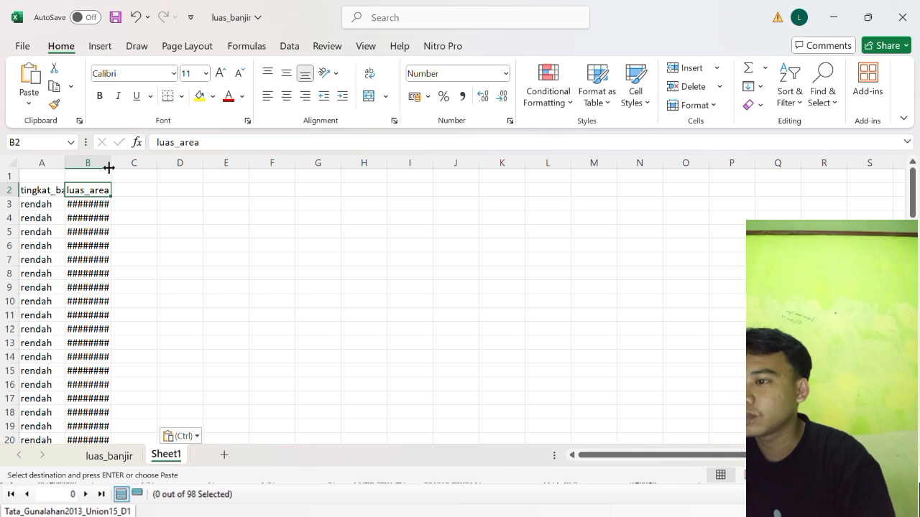
pyautogui.moveTo(109, 168); pyautogui.dragTo(144, 170)
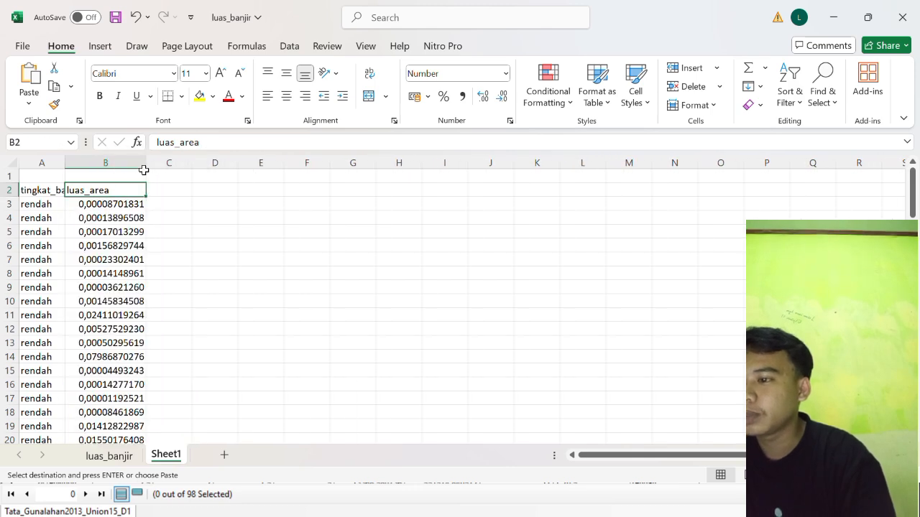
pyautogui.scroll(-7, 96, 303)
pyautogui.scroll(2, 98, 305)
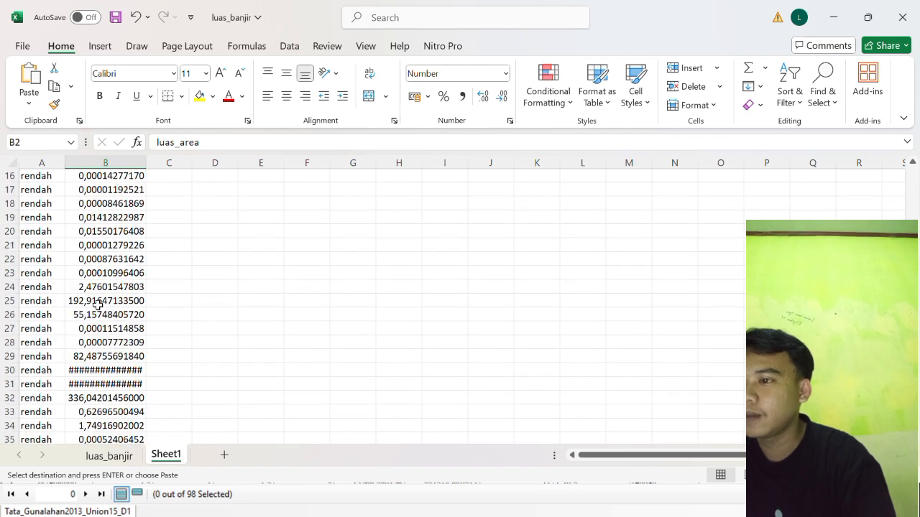
pyautogui.scroll(5, 98, 304)
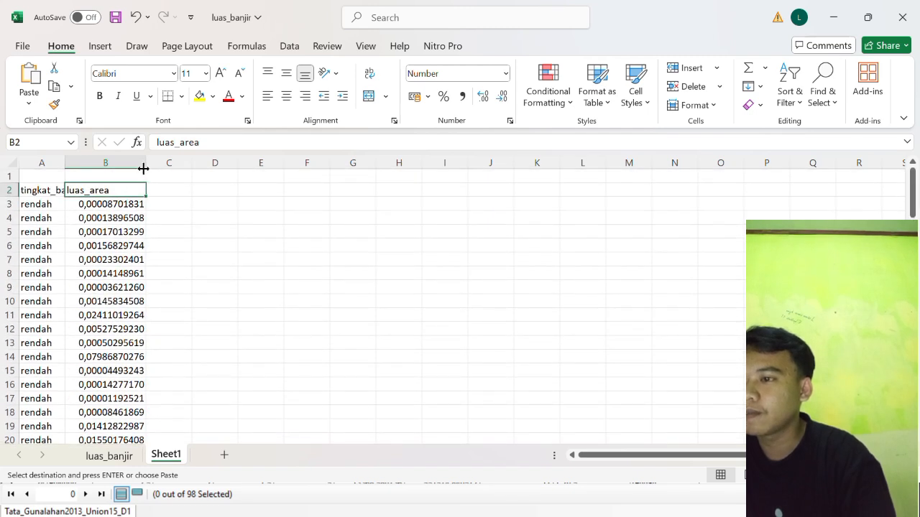
pyautogui.moveTo(143, 167); pyautogui.dragTo(167, 166)
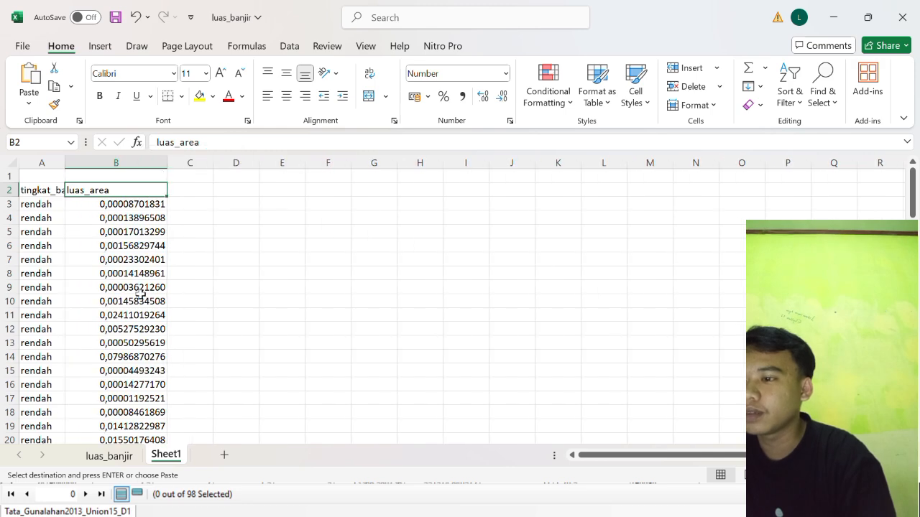
pyautogui.scroll(-4, 140, 295)
pyautogui.scroll(-20, 140, 294)
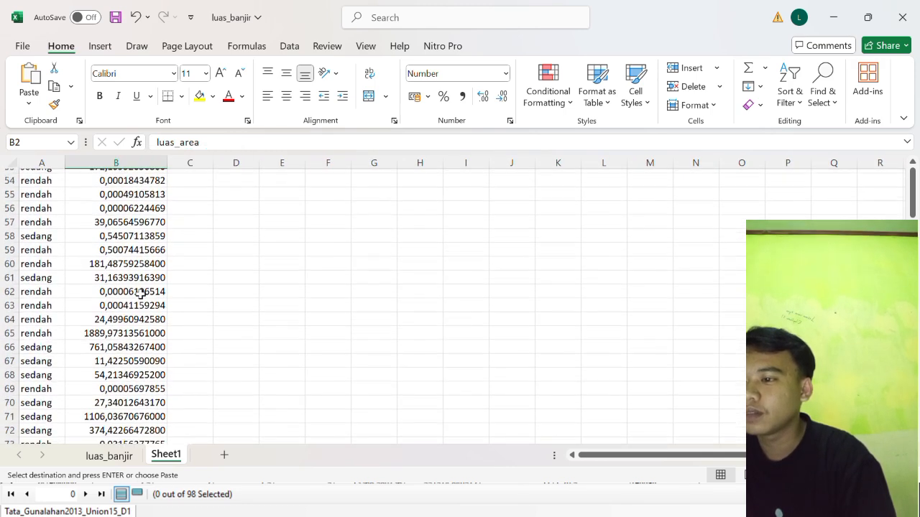
pyautogui.scroll(-15, 140, 295)
pyautogui.scroll(20, 140, 295)
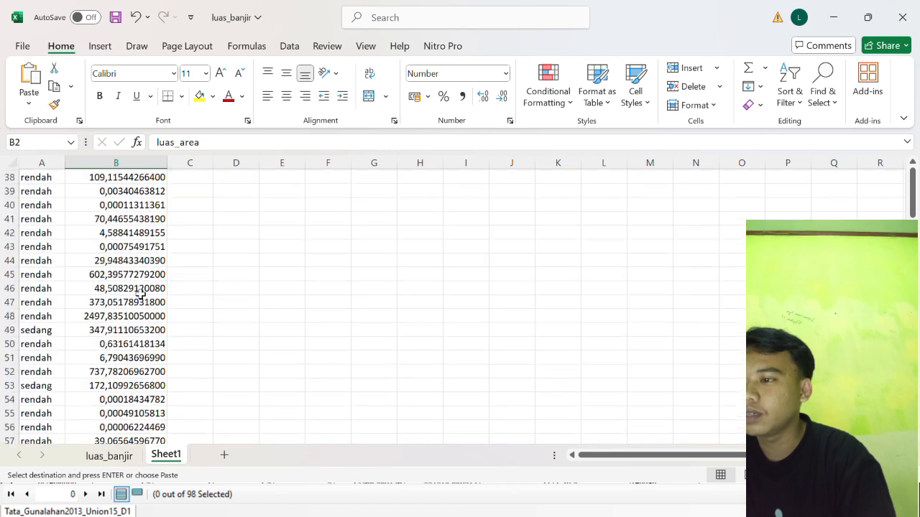
# Widen column A to fit the tingkat_ba header and review the pasted records down to the last row.
pyautogui.click(47, 188)
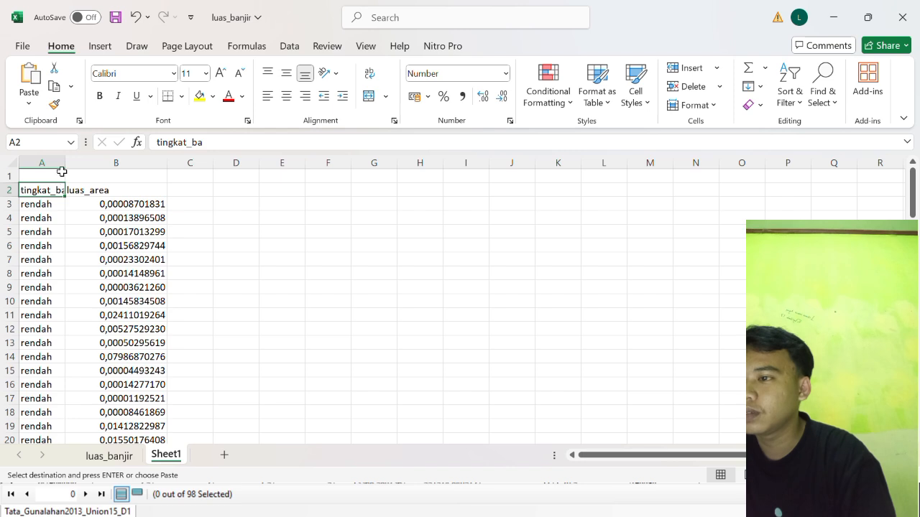
pyautogui.moveTo(65, 166); pyautogui.dragTo(103, 167)
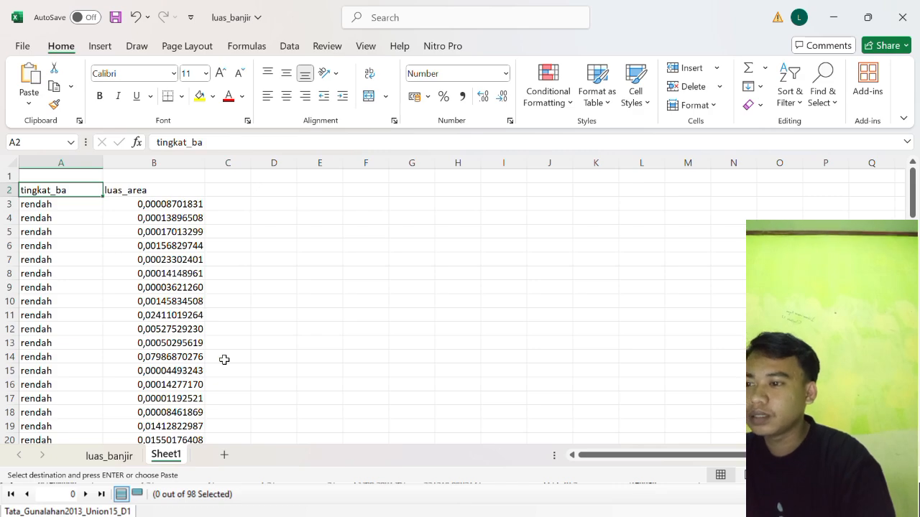
pyautogui.scroll(-20, 224, 359)
pyautogui.scroll(-9, 224, 359)
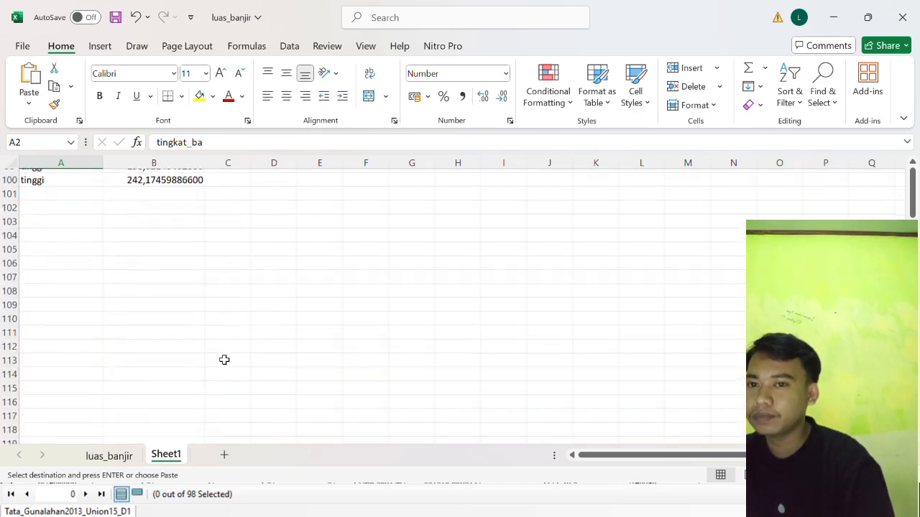
pyautogui.scroll(19, 225, 359)
pyautogui.scroll(14, 224, 359)
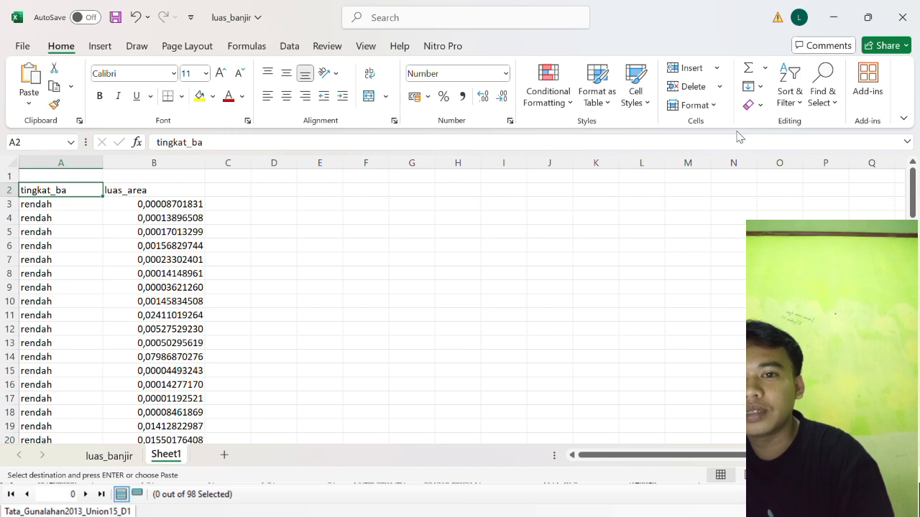
# Add filters to the header row and filter tingkat_ba to show only the rendah records.
pyautogui.click(787, 105)
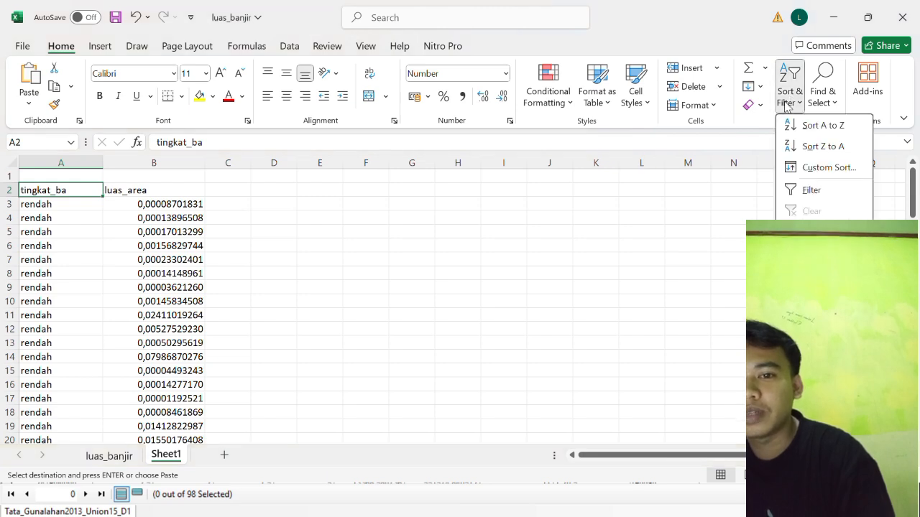
pyautogui.click(795, 191)
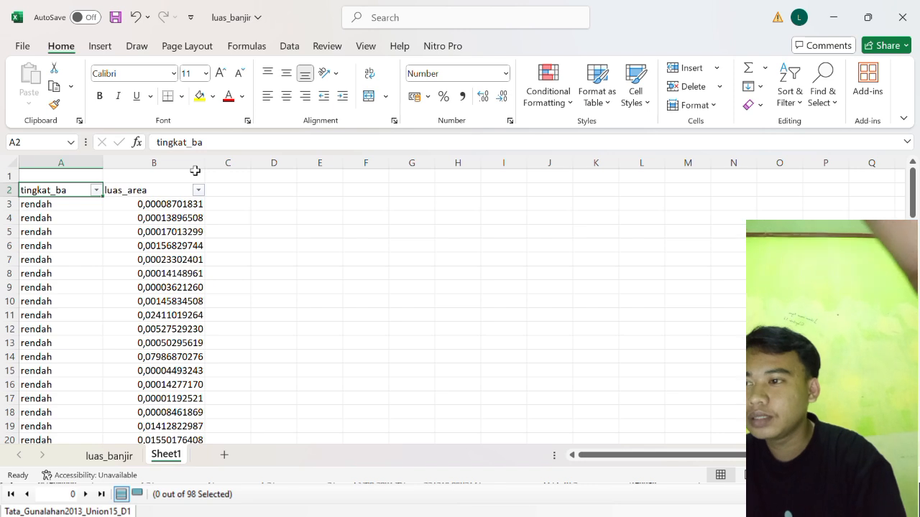
pyautogui.click(97, 191)
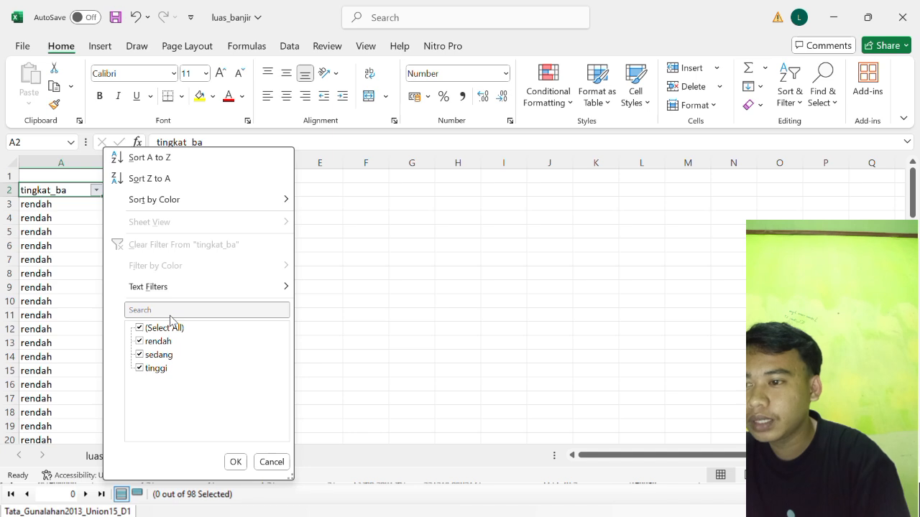
pyautogui.click(141, 329)
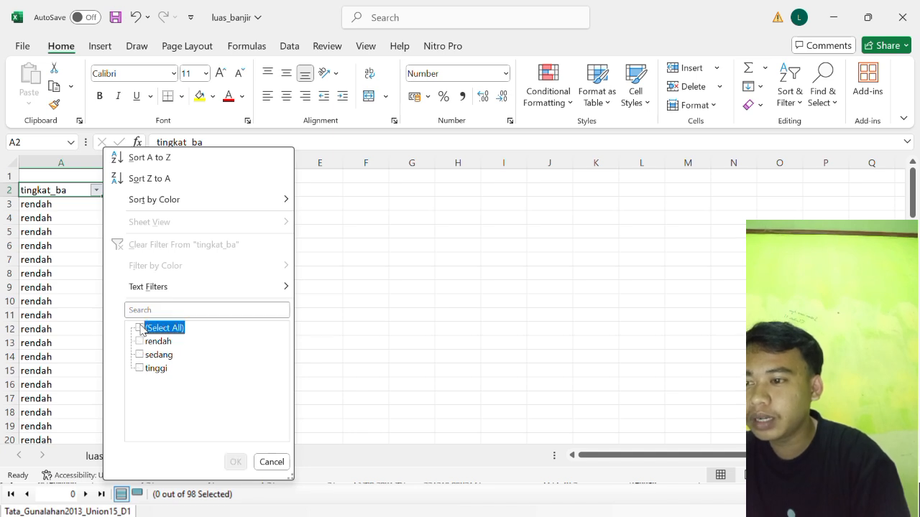
pyautogui.click(140, 342)
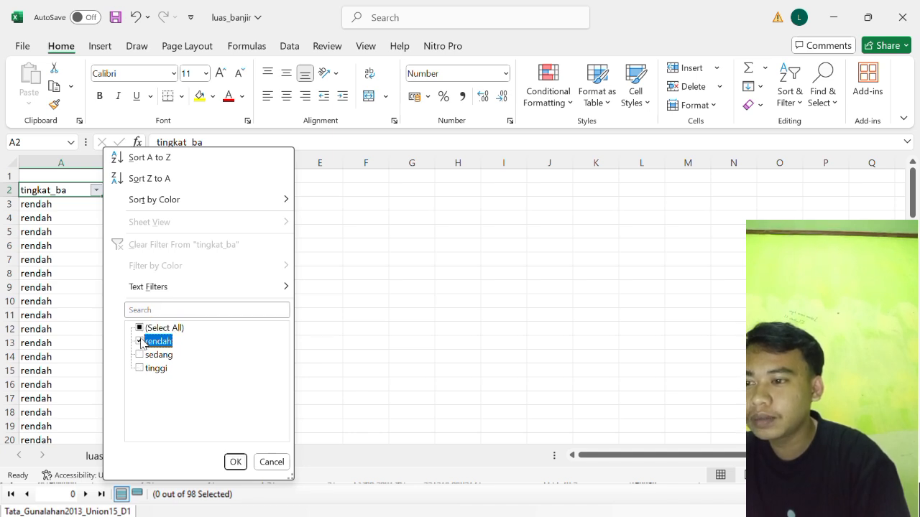
pyautogui.click(235, 462)
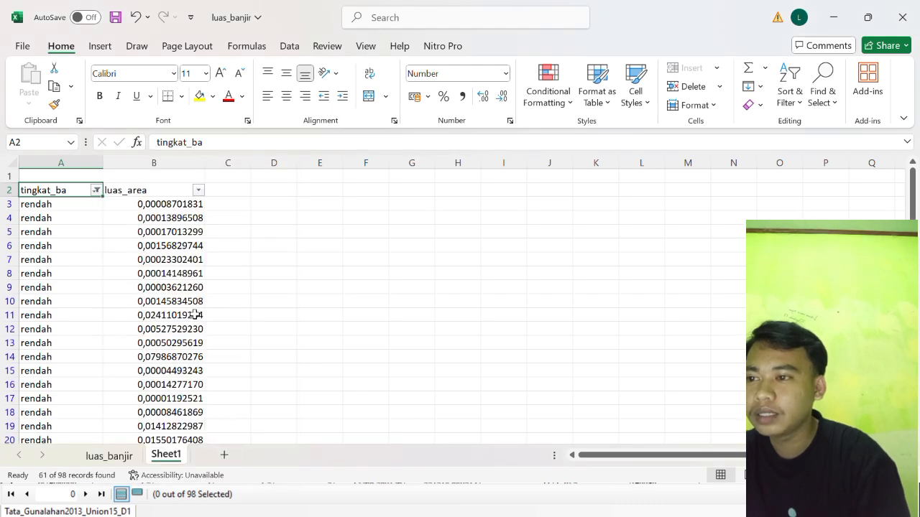
# Copy all filtered luas_area values of the rendah class and paste them into another new worksheet starting at cell A2.
pyautogui.click(163, 206)
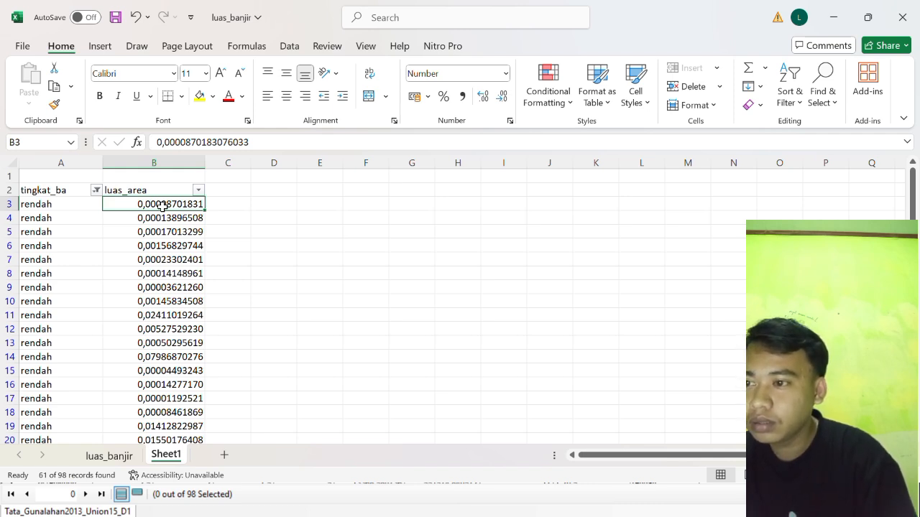
pyautogui.hotkey('ctrl', 'shift', 'Down')
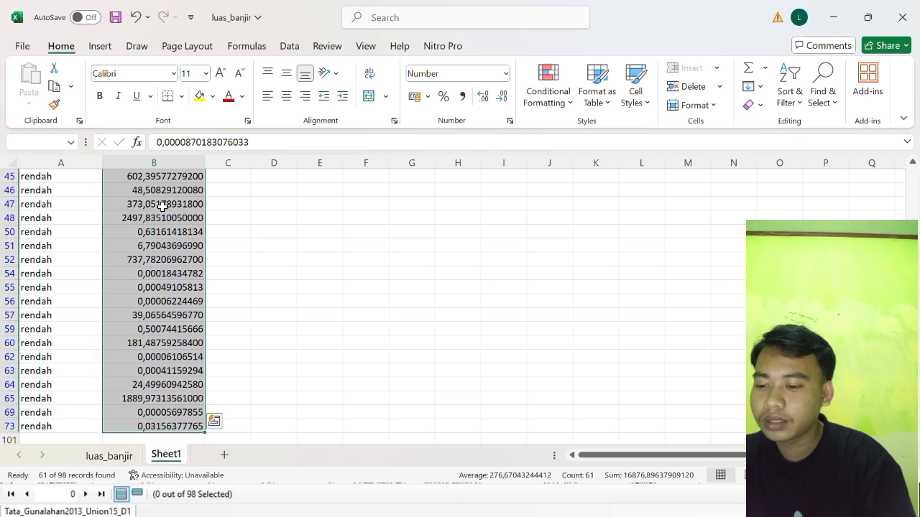
pyautogui.hotkey('ctrl', 'c')
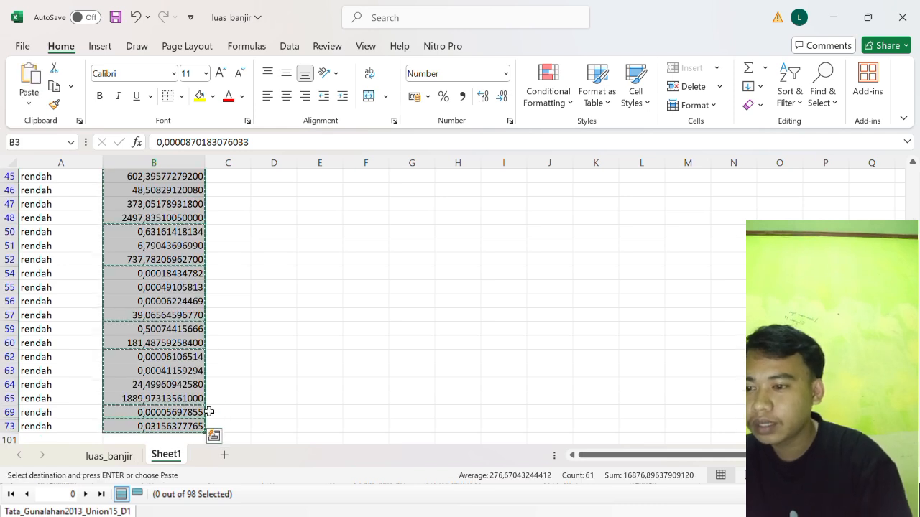
pyautogui.click(224, 455)
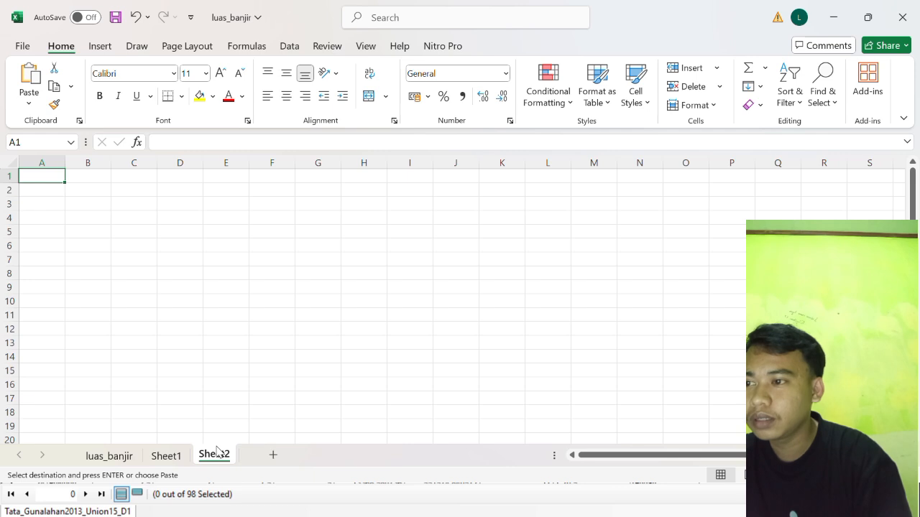
pyautogui.click(45, 190)
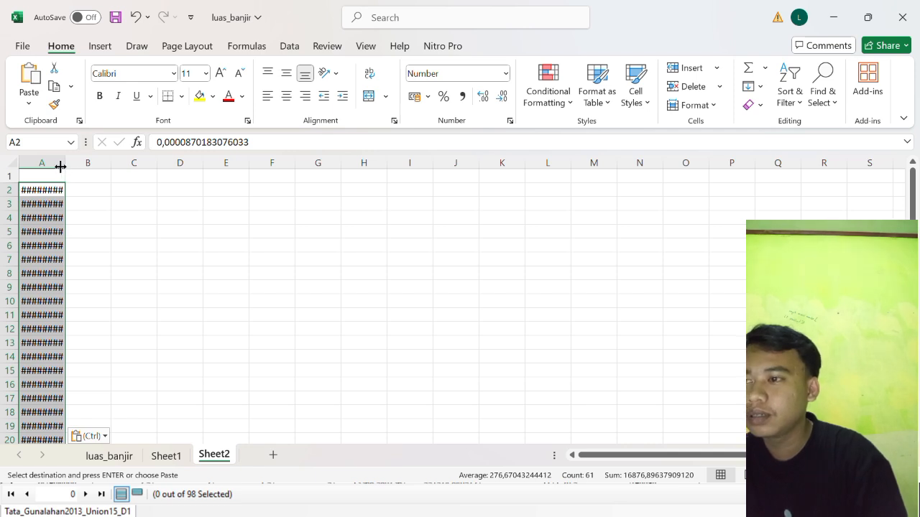
# Widen column A to show the pasted area values in full, check them, and select the empty cell A1 above.
pyautogui.moveTo(62, 167); pyautogui.dragTo(102, 182)
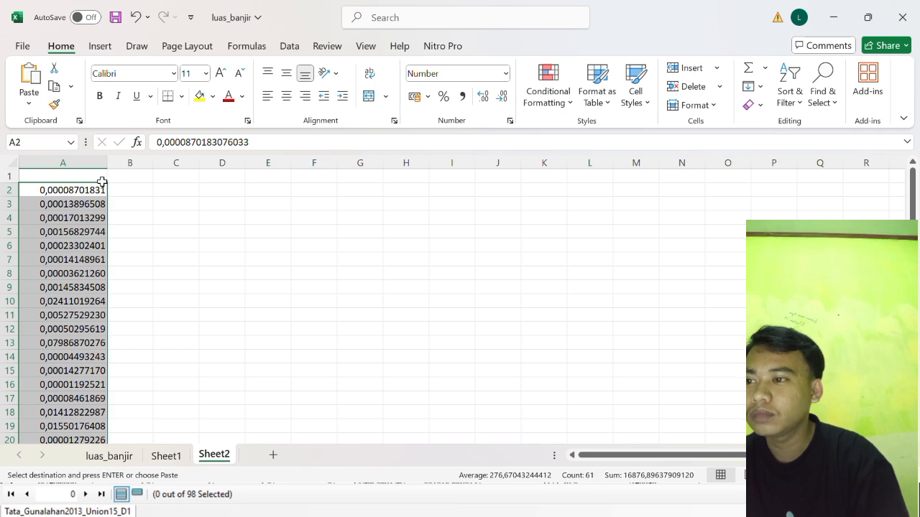
pyautogui.scroll(-15, 92, 244)
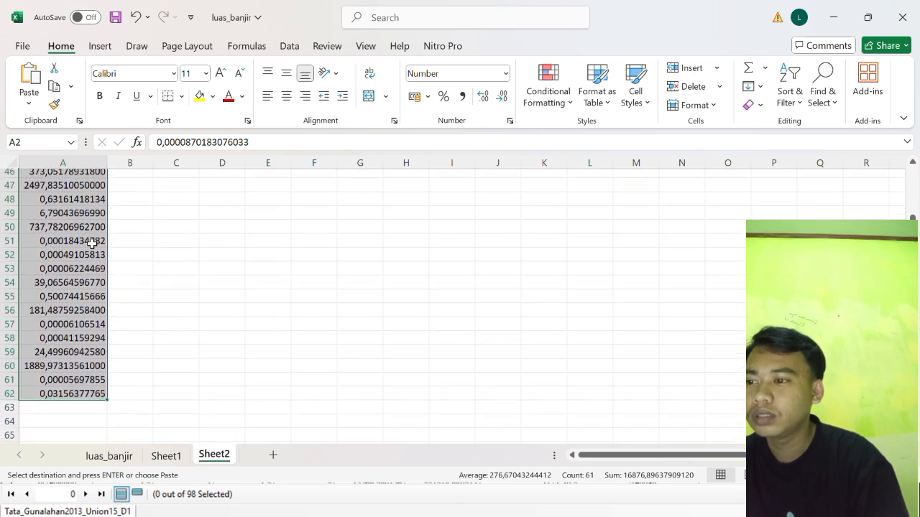
pyautogui.scroll(11, 92, 244)
pyautogui.scroll(4, 92, 244)
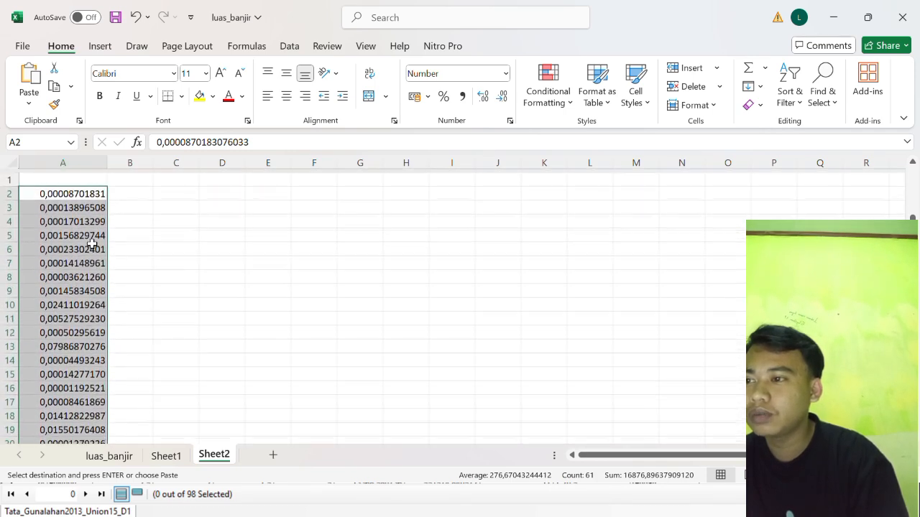
pyautogui.click(59, 174)
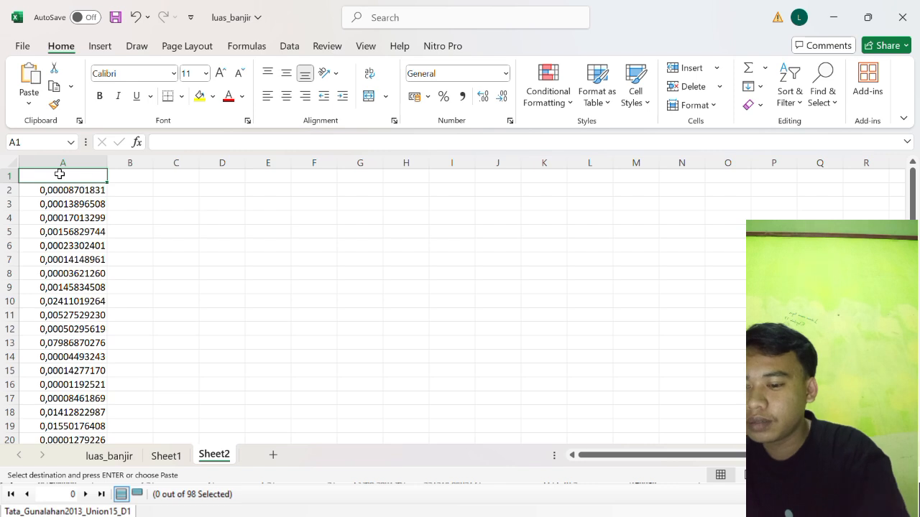
# Enter the headers rendah, sedang and tinggi in cells A1, B1 and C1 of Sheet2.
pyautogui.write('rendah')
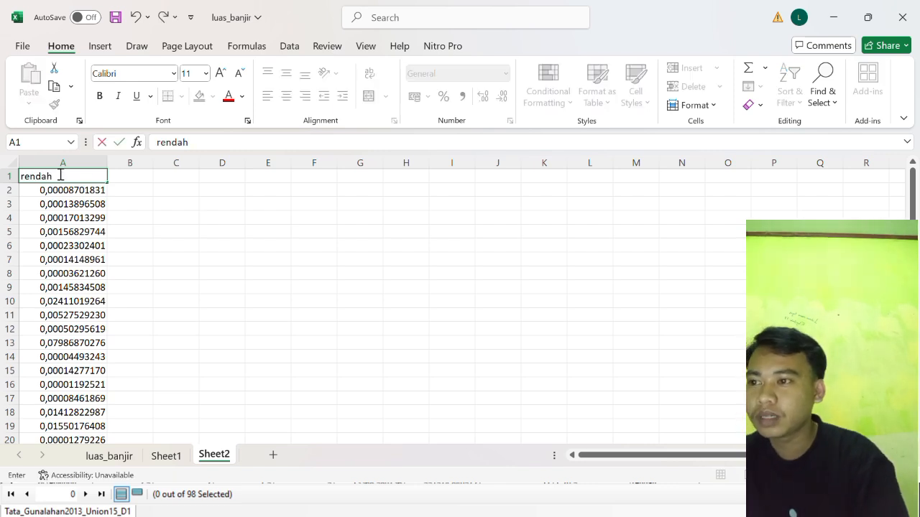
pyautogui.click(127, 174)
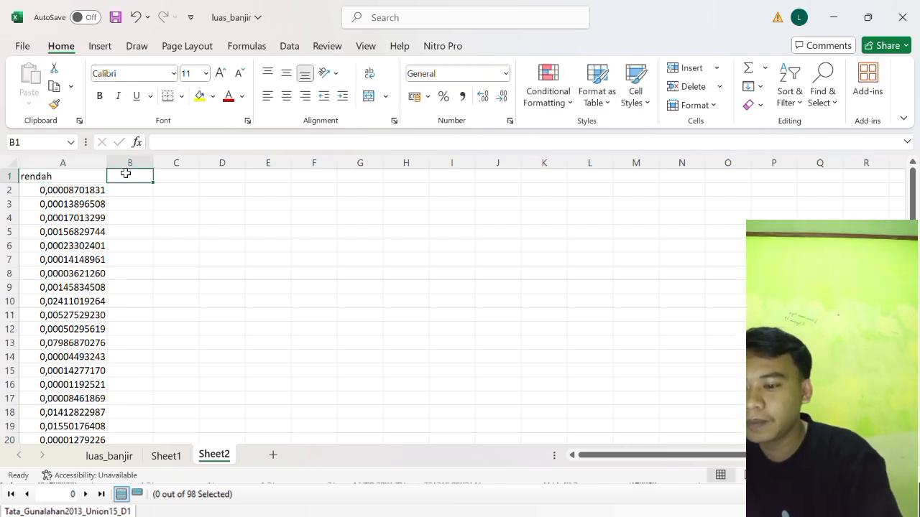
pyautogui.write('sedang')
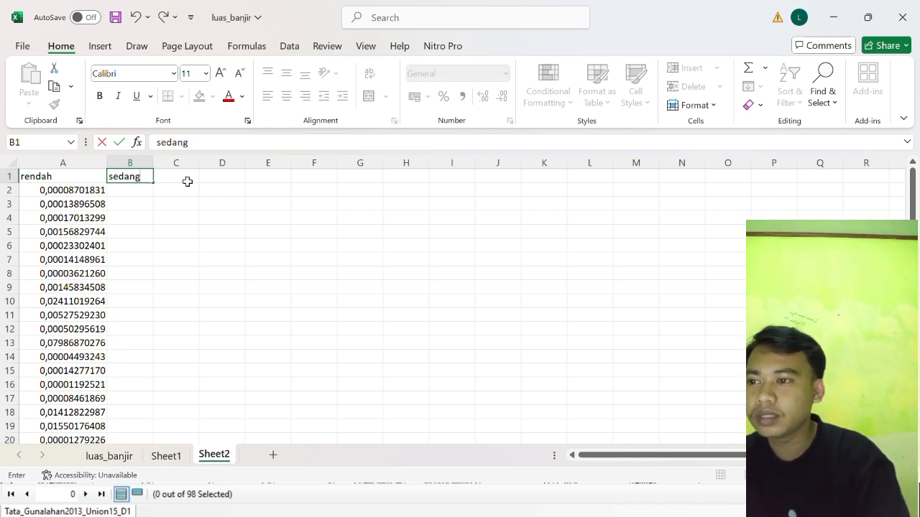
pyautogui.click(186, 182)
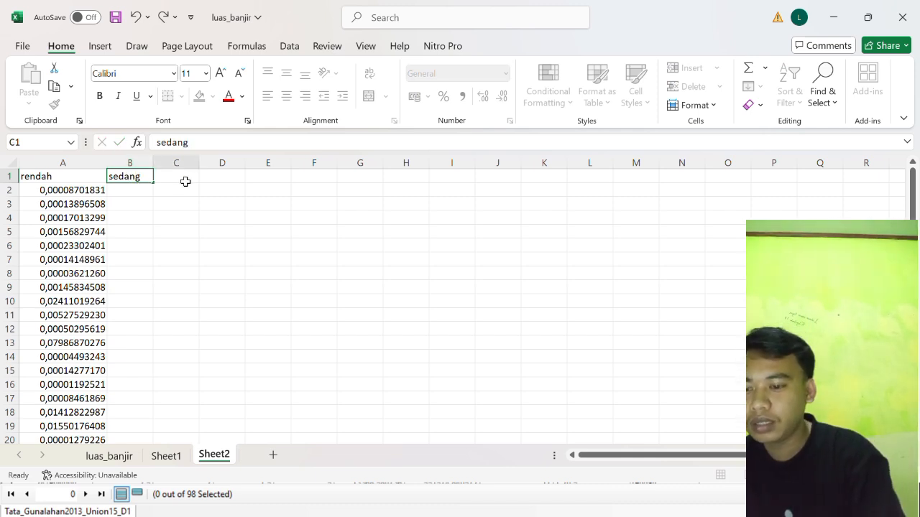
pyautogui.write('tin')
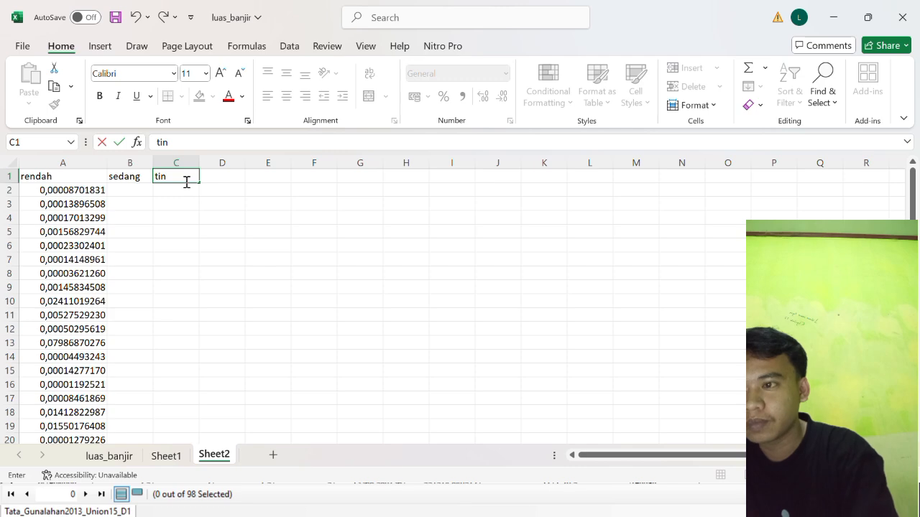
pyautogui.write('ggi')
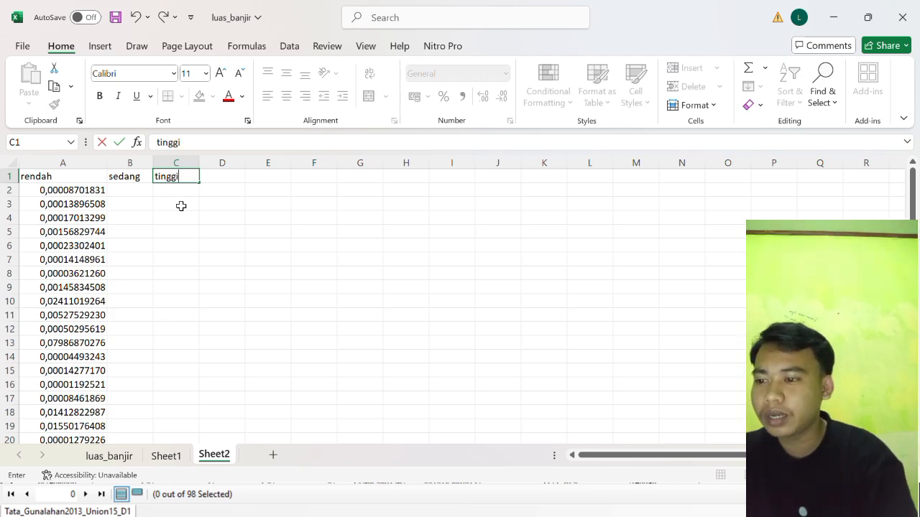
# Change the tingkat_ba filter on Sheet1 to show only the sedang records.
pyautogui.click(167, 456)
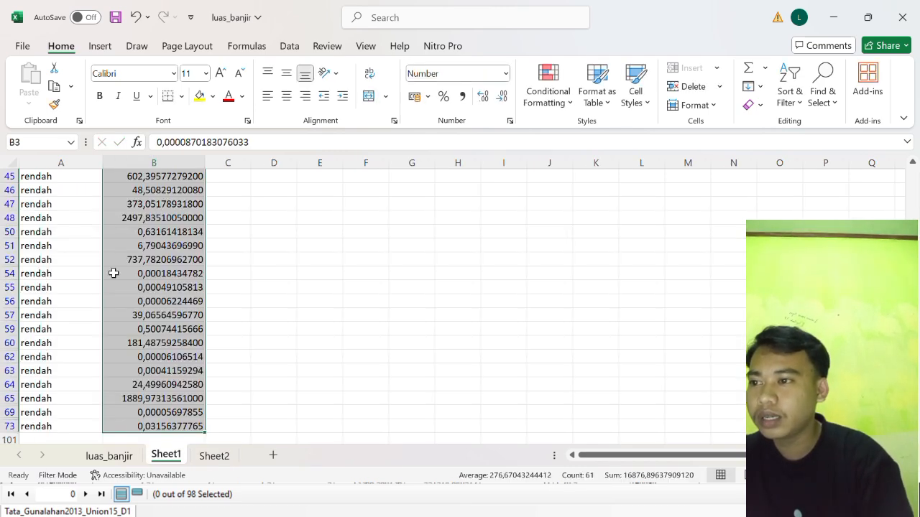
pyautogui.scroll(10, 94, 200)
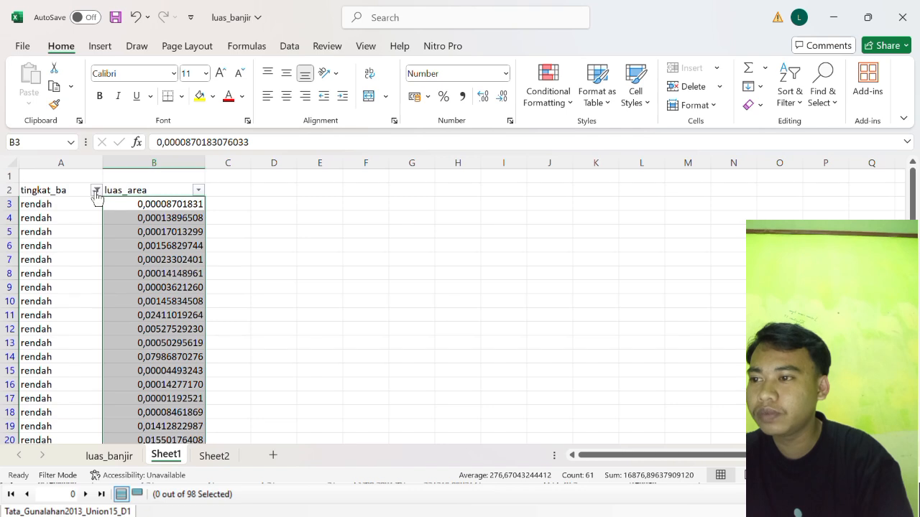
pyautogui.click(97, 191)
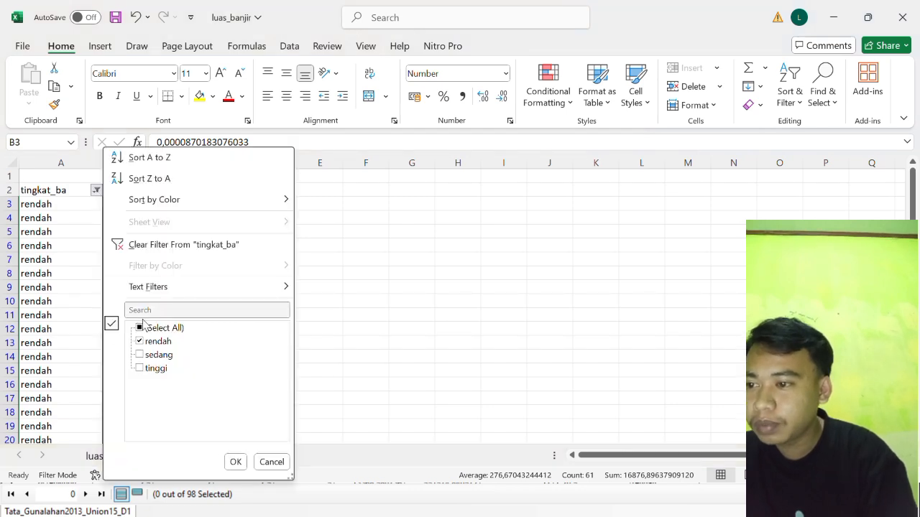
pyautogui.click(144, 356)
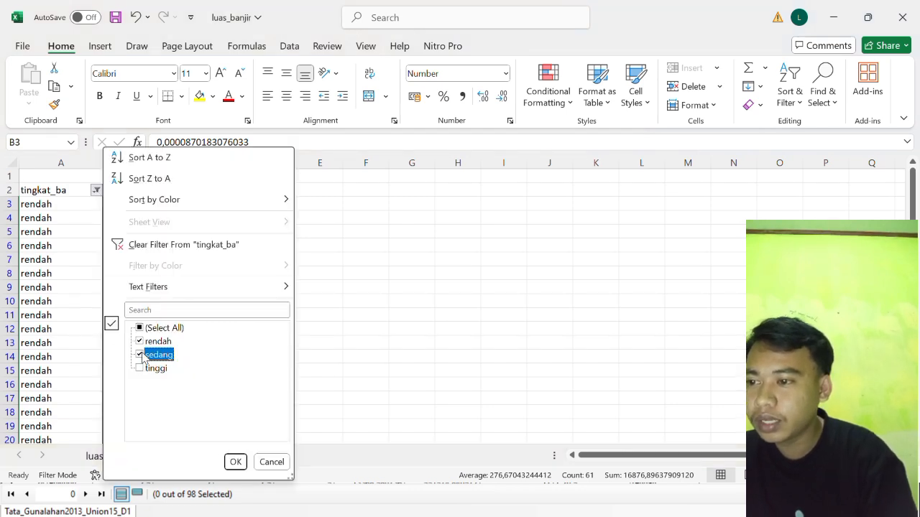
pyautogui.click(139, 342)
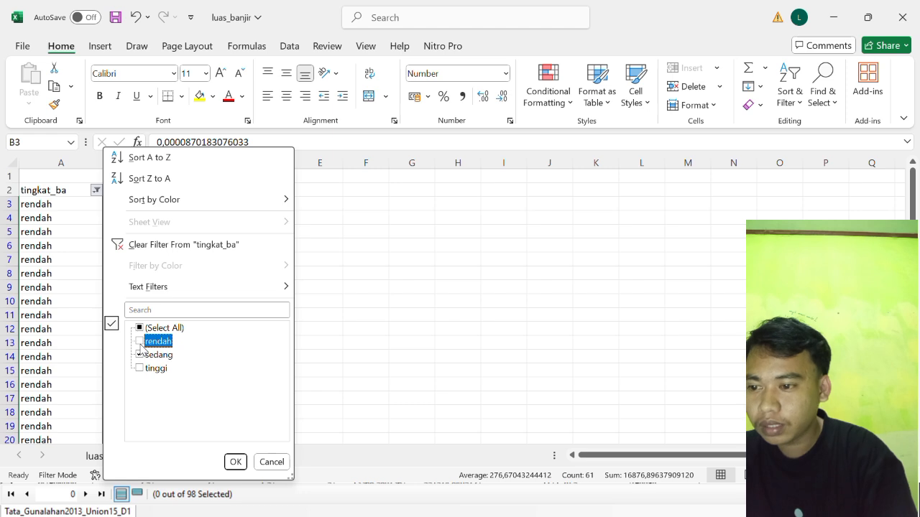
pyautogui.click(234, 462)
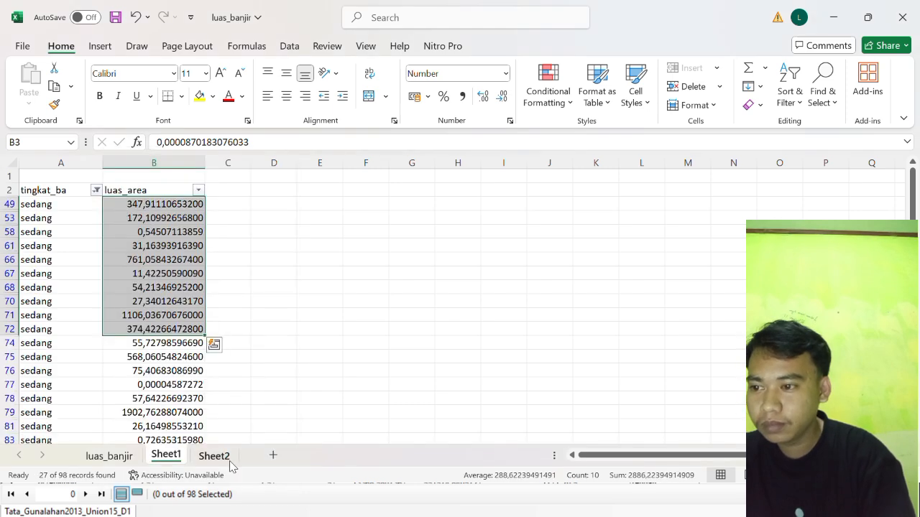
# Copy all filtered sedang luas_area values into Sheet2 from cell B2 and widen column B to show them in full.
pyautogui.scroll(2, 172, 300)
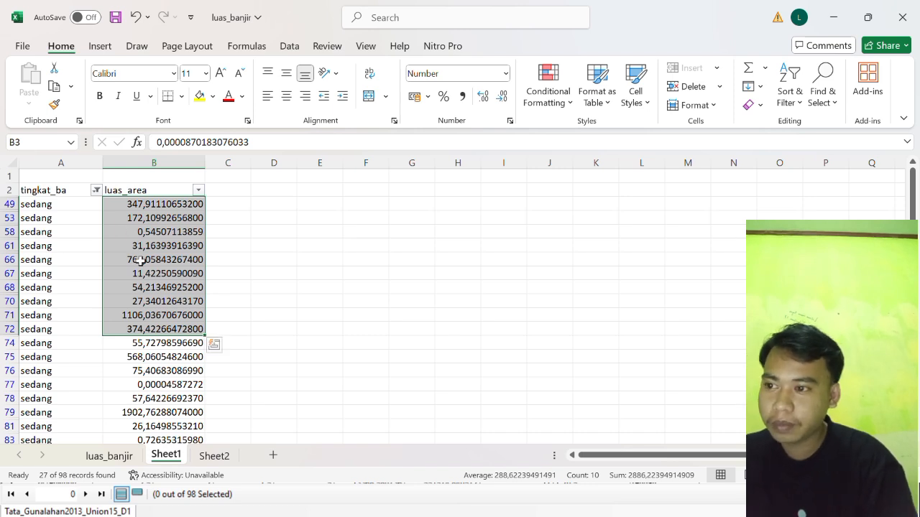
pyautogui.hotkey('ctrl', 'shift', 'Down')
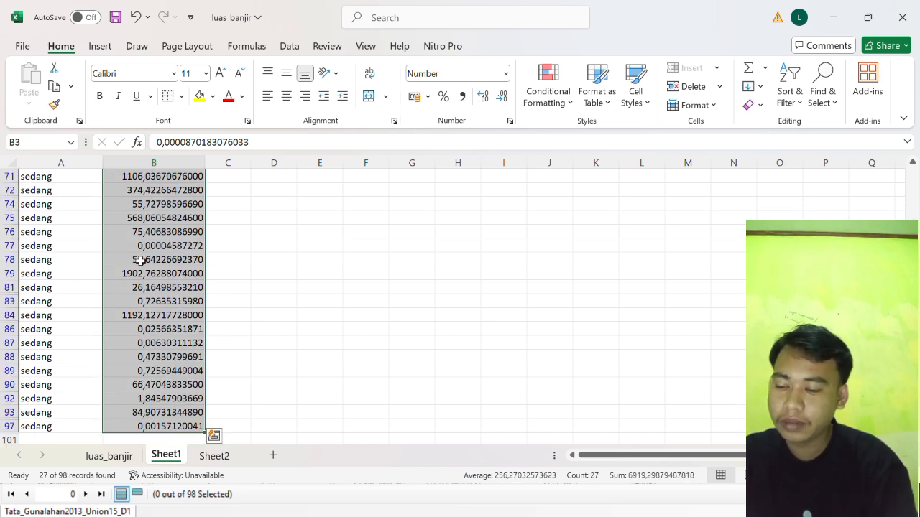
pyautogui.hotkey('ctrl', 'c')
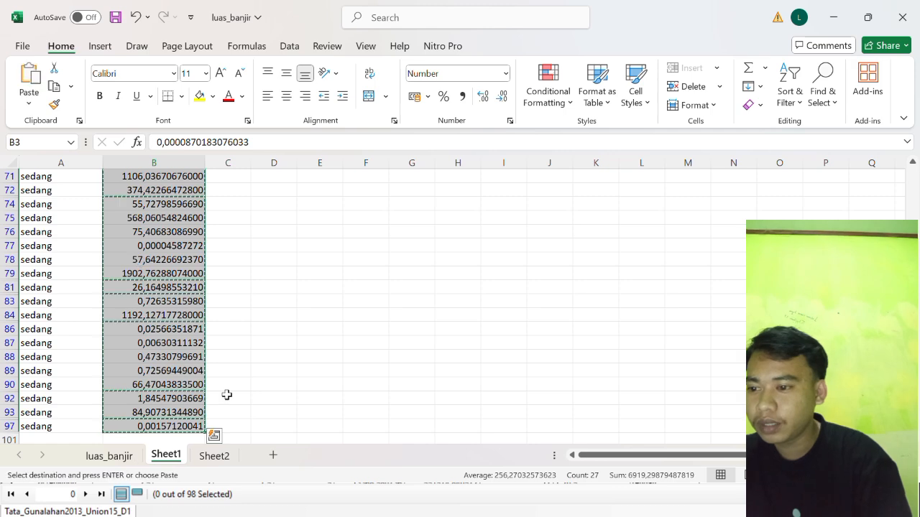
pyautogui.click(214, 457)
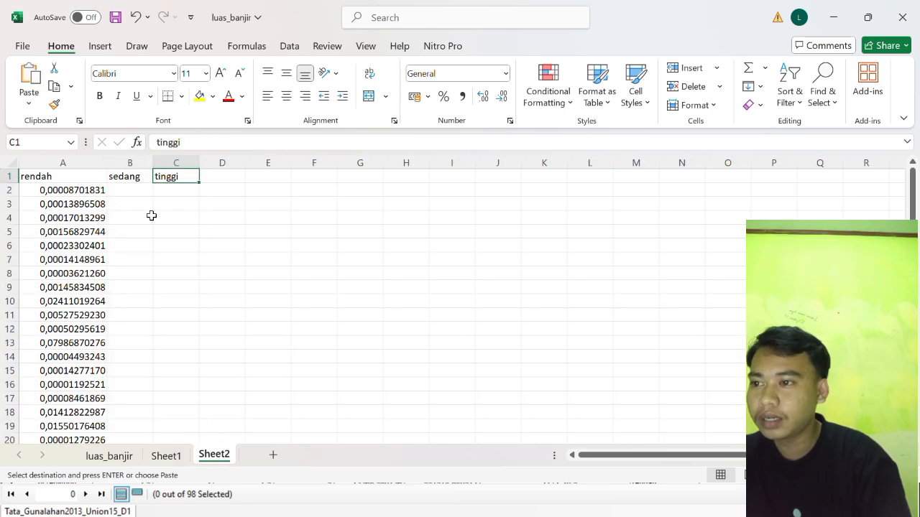
pyautogui.click(125, 187)
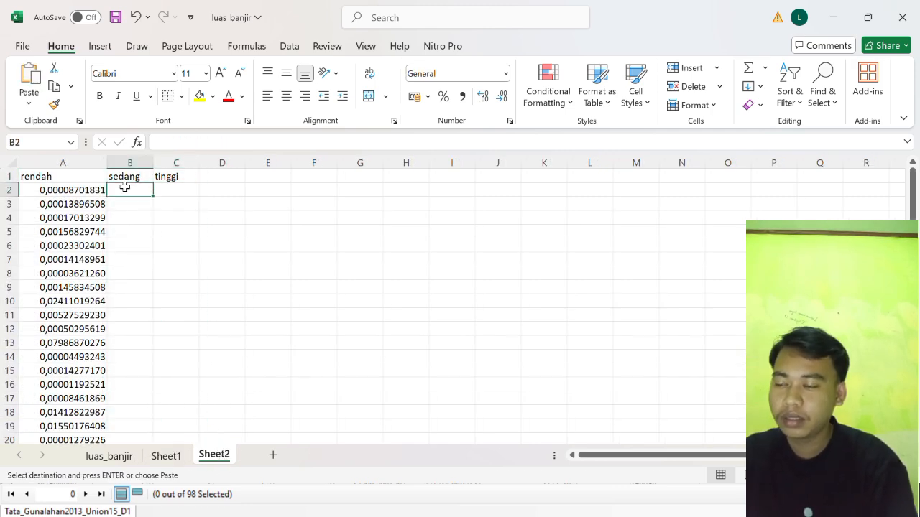
pyautogui.hotkey('ctrl', 'v')
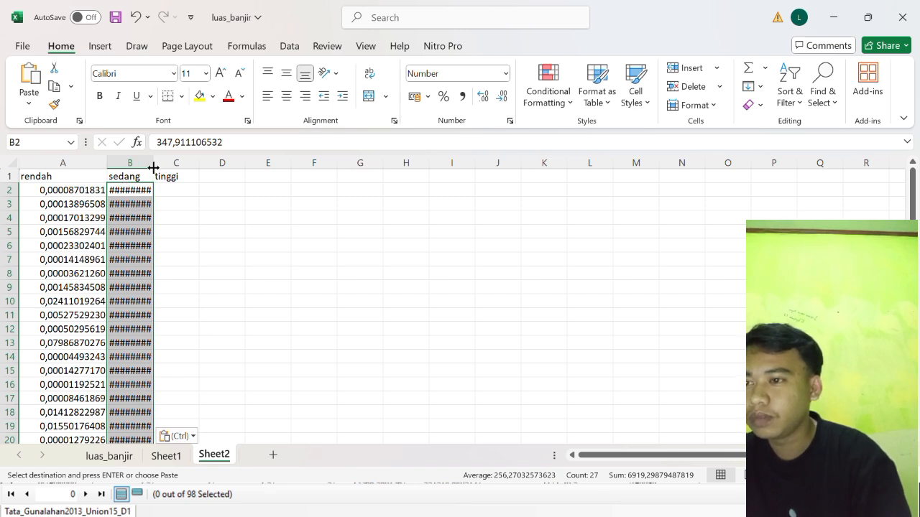
pyautogui.moveTo(153, 167); pyautogui.dragTo(194, 169)
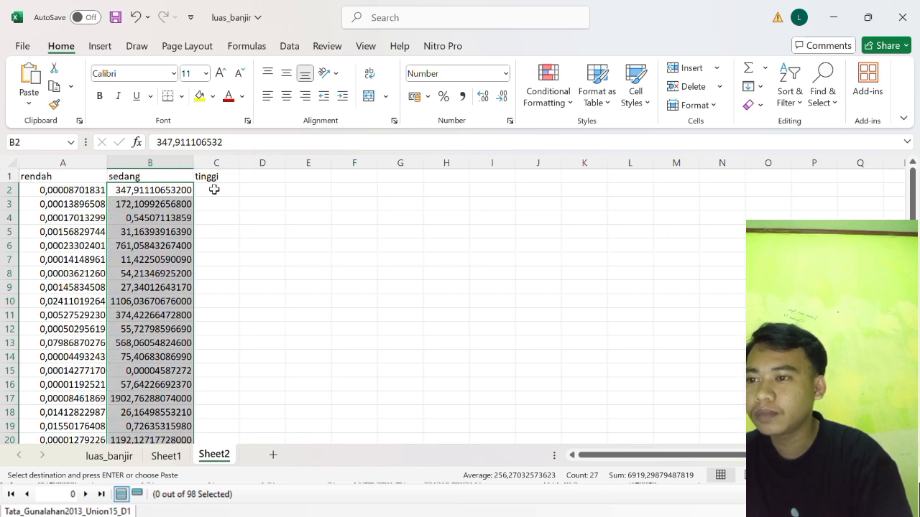
# Select cell C2 on Sheet2 as the paste target and change Sheet1's tingkat_ba filter to show only tinggi records.
pyautogui.click(214, 189)
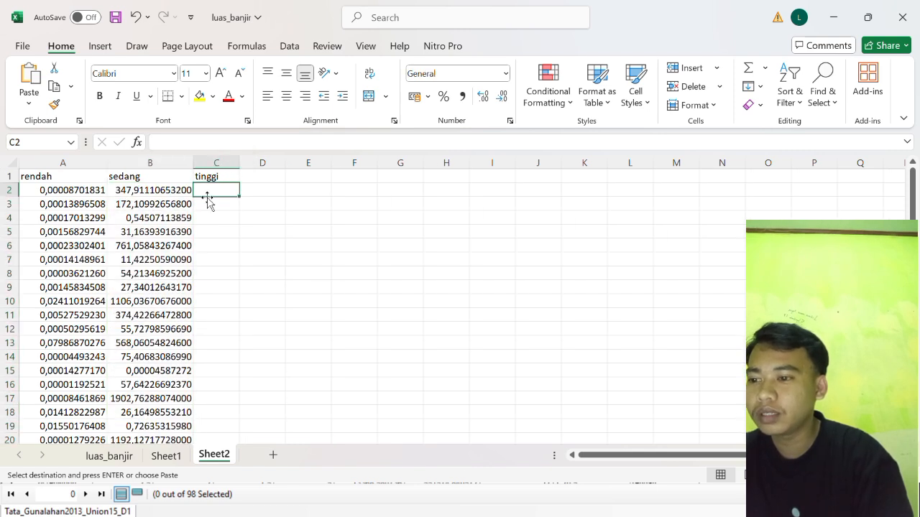
pyautogui.click(176, 456)
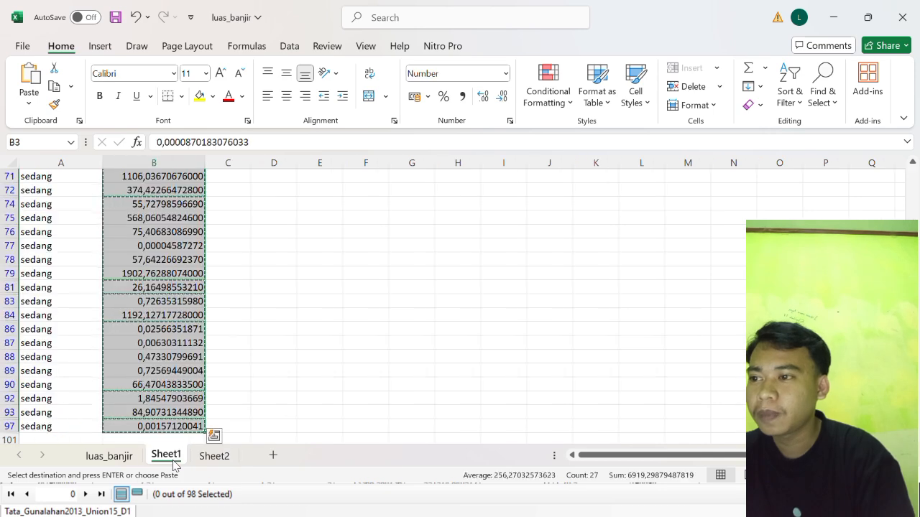
pyautogui.scroll(3, 68, 195)
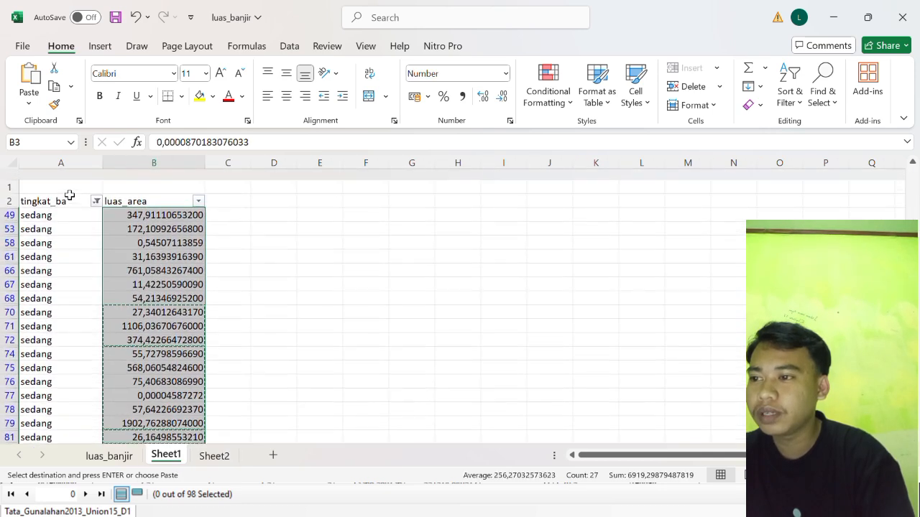
pyautogui.click(96, 190)
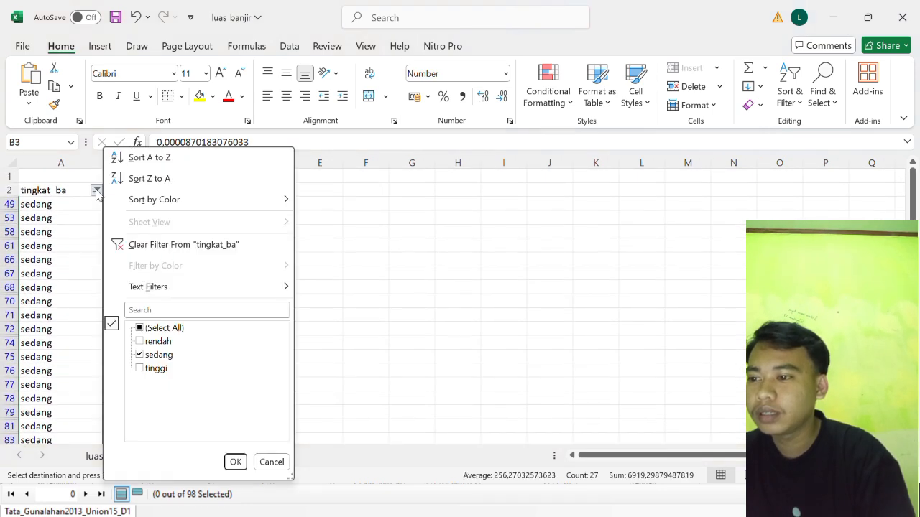
pyautogui.click(143, 369)
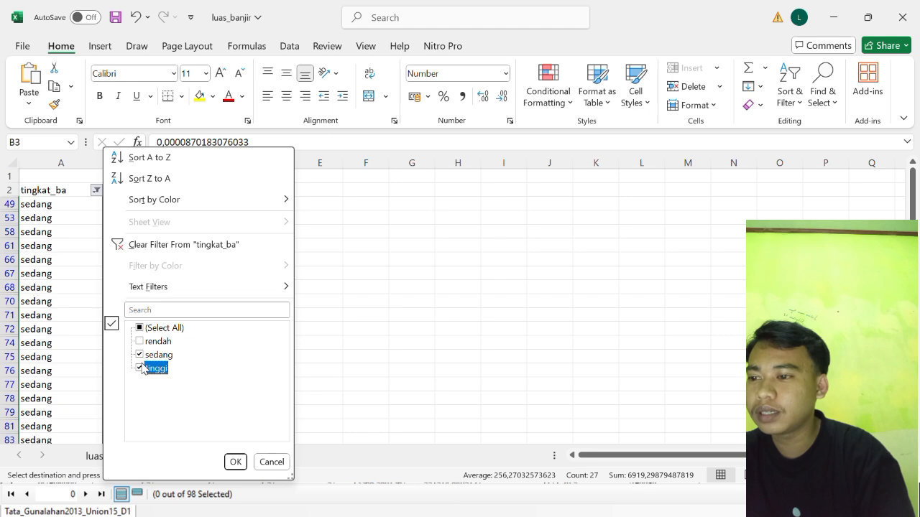
pyautogui.click(141, 356)
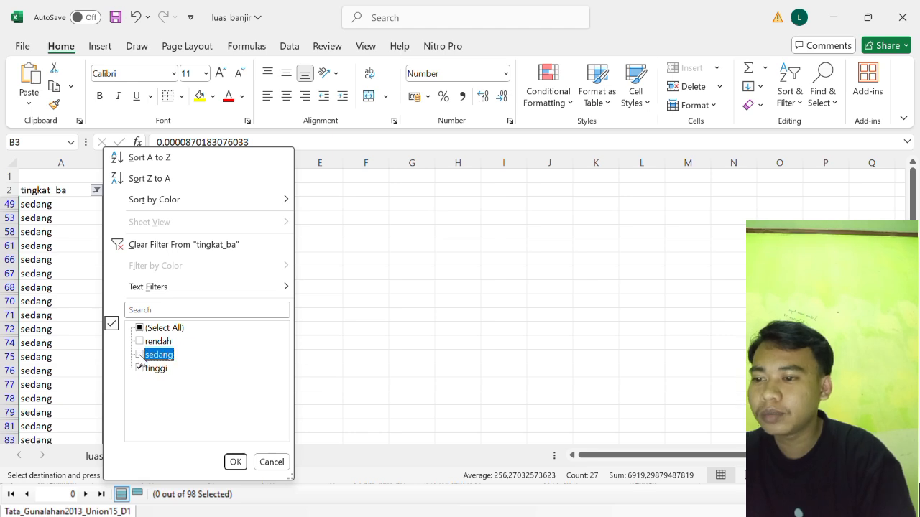
pyautogui.click(236, 463)
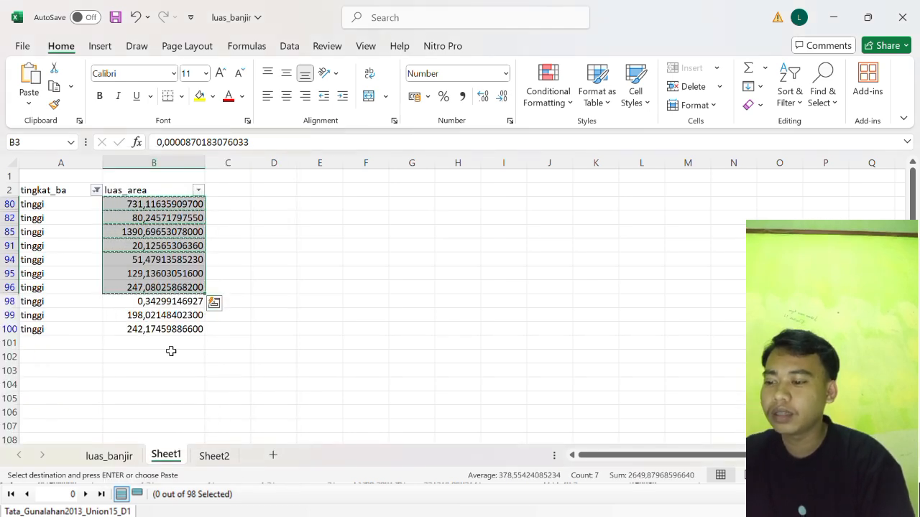
# Copy all filtered tinggi luas_area values into Sheet2 from cell C2 and widen column C to show them in full.
pyautogui.hotkey('ctrl', 'shift', 'Down')
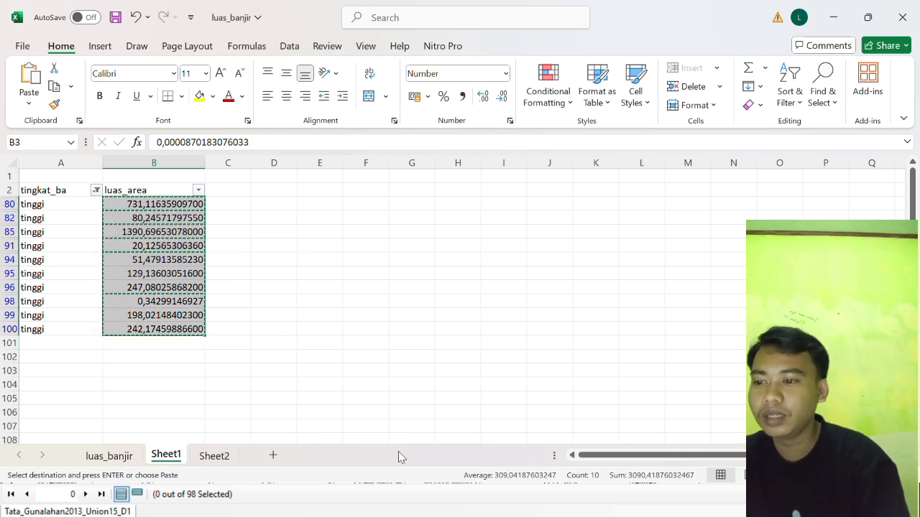
pyautogui.click(212, 457)
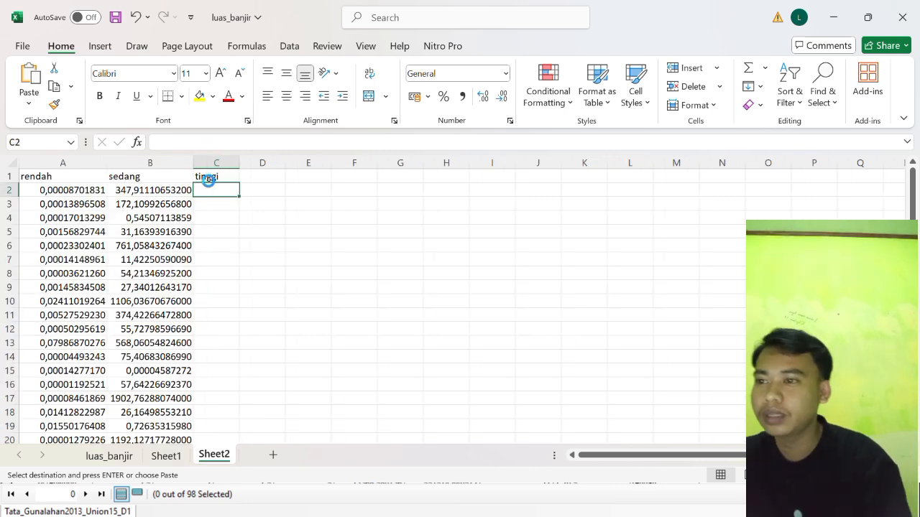
pyautogui.hotkey('ctrl', 'v')
pyautogui.doubleClick(238, 166)
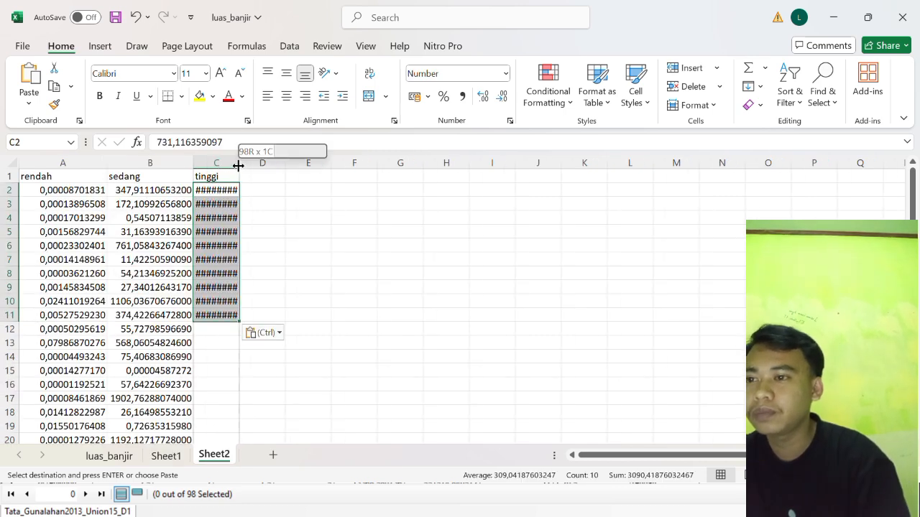
pyautogui.moveTo(238, 166); pyautogui.dragTo(292, 163)
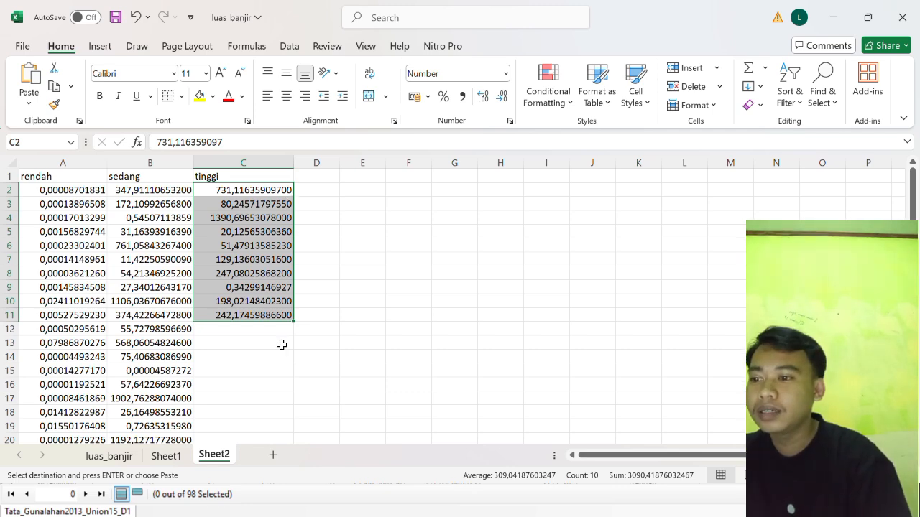
# Total the tinggi values in cell C13 of Sheet2 with a SUM formula over C2:C11.
pyautogui.scroll(-8, 281, 345)
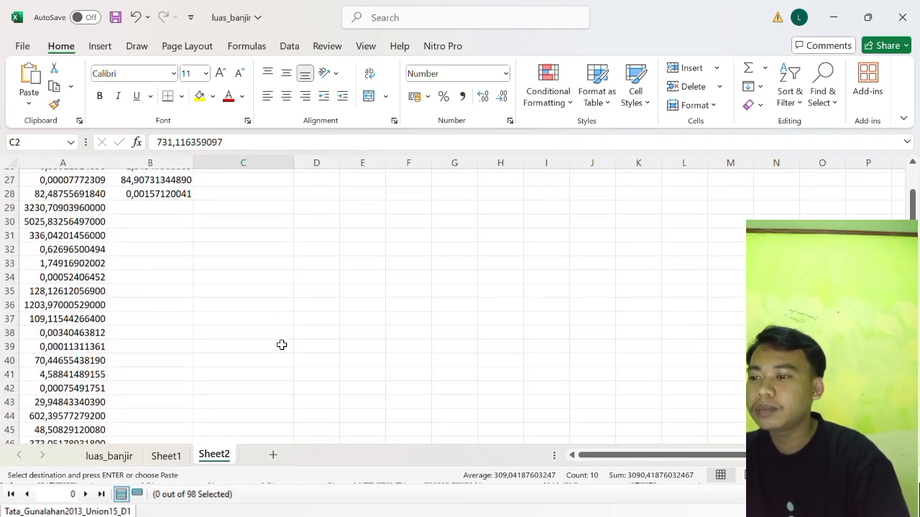
pyautogui.scroll(-8, 281, 345)
pyautogui.scroll(7, 282, 345)
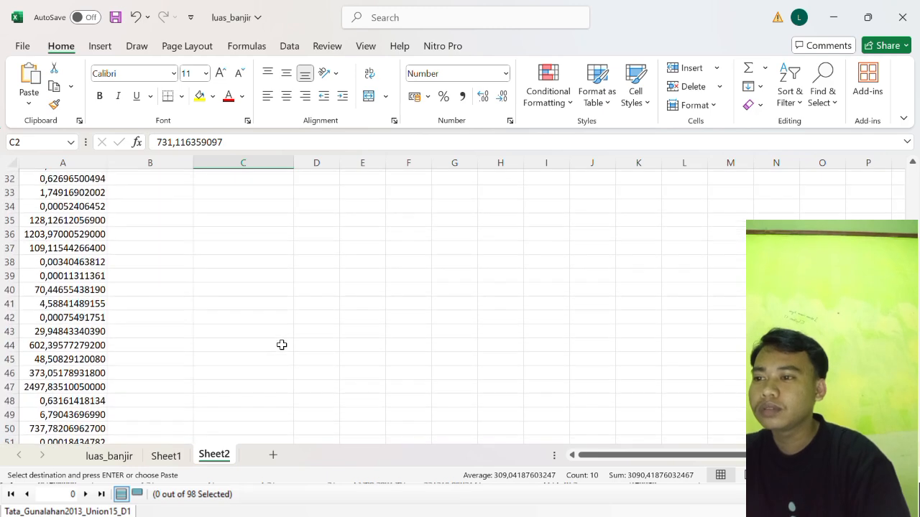
pyautogui.scroll(10, 282, 345)
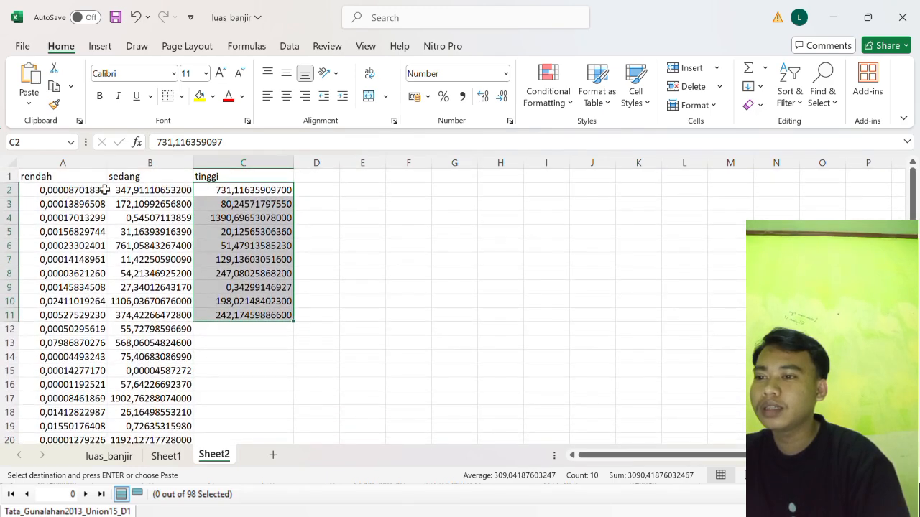
pyautogui.click(250, 345)
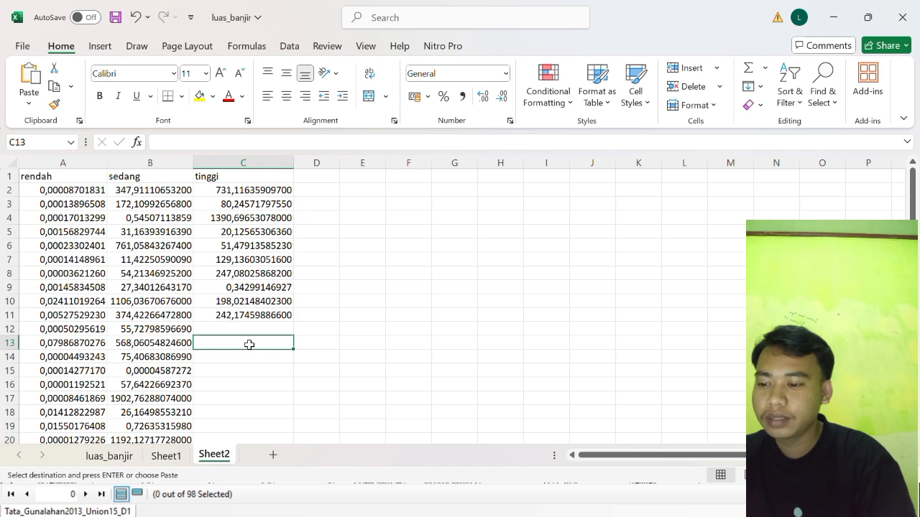
pyautogui.write('=')
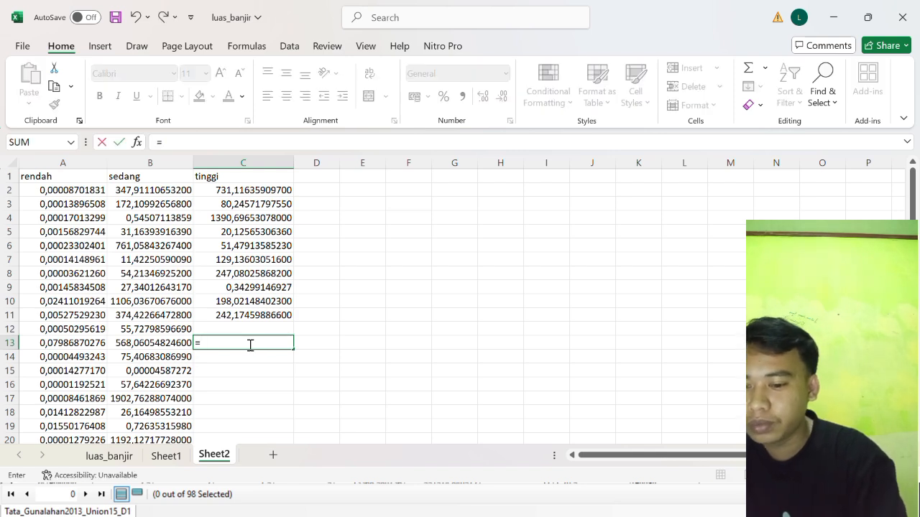
pyautogui.write('sum')
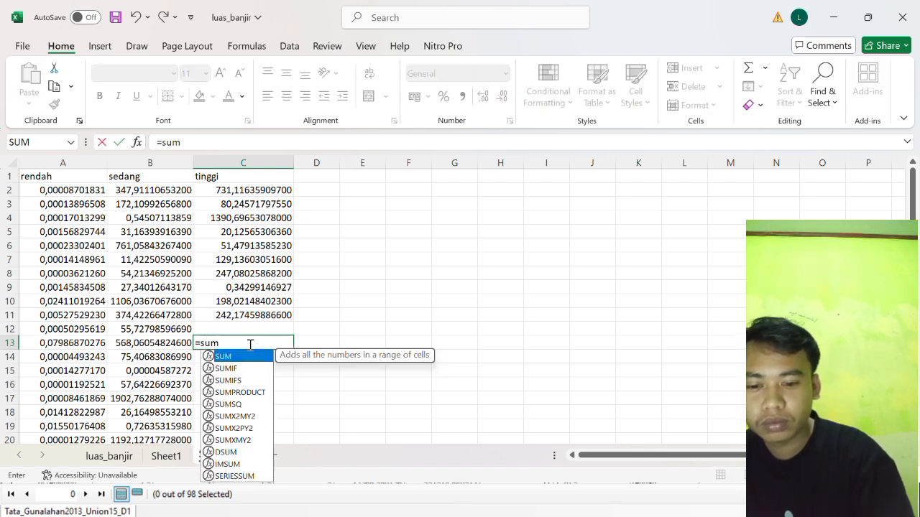
pyautogui.write('(')
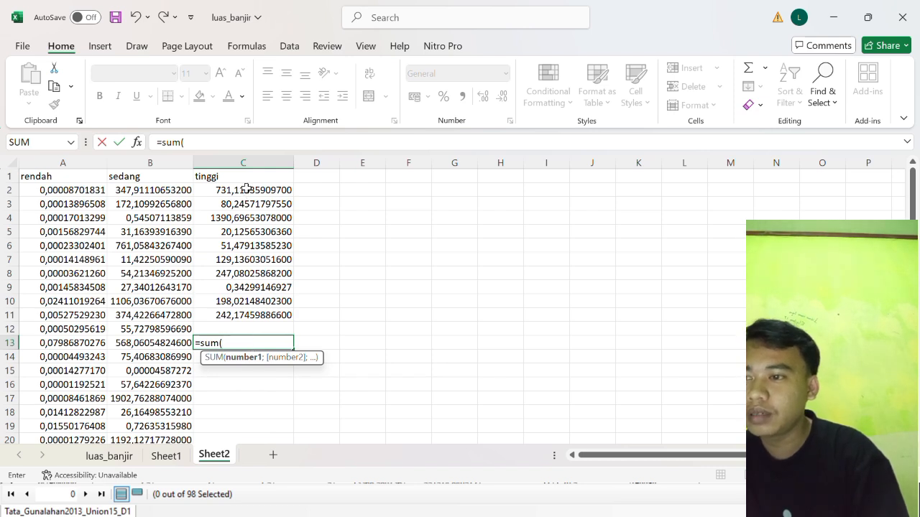
pyautogui.moveTo(247, 193); pyautogui.dragTo(260, 314)
pyautogui.press('Return')
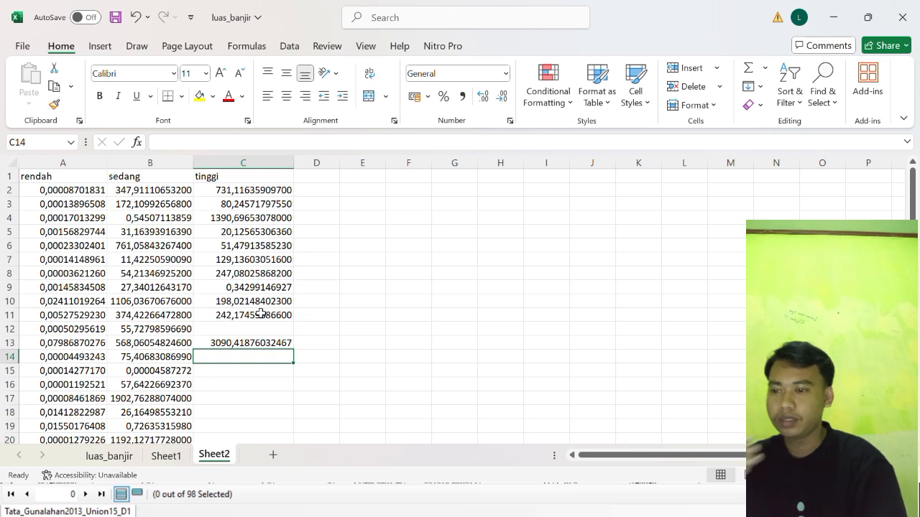
# Reduce the tinggi total in C13 to three decimal places.
pyautogui.click(257, 343)
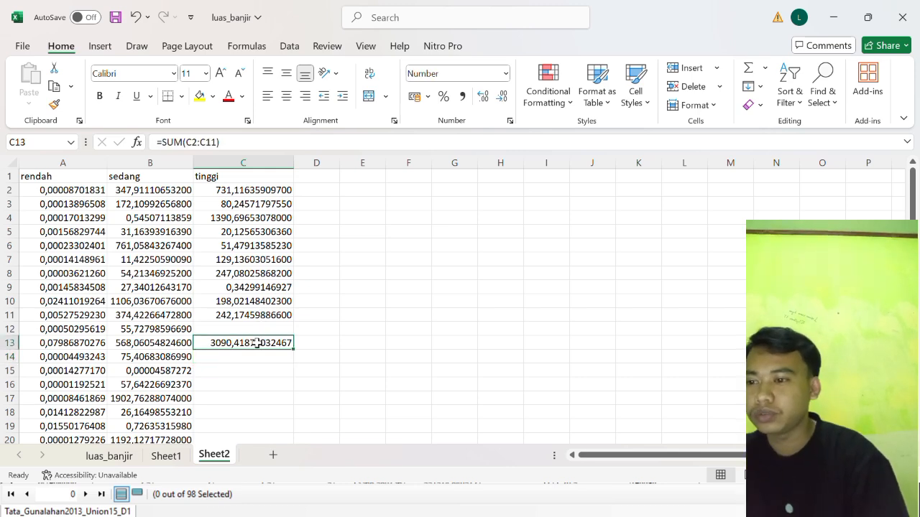
pyautogui.scroll(-7, 235, 318)
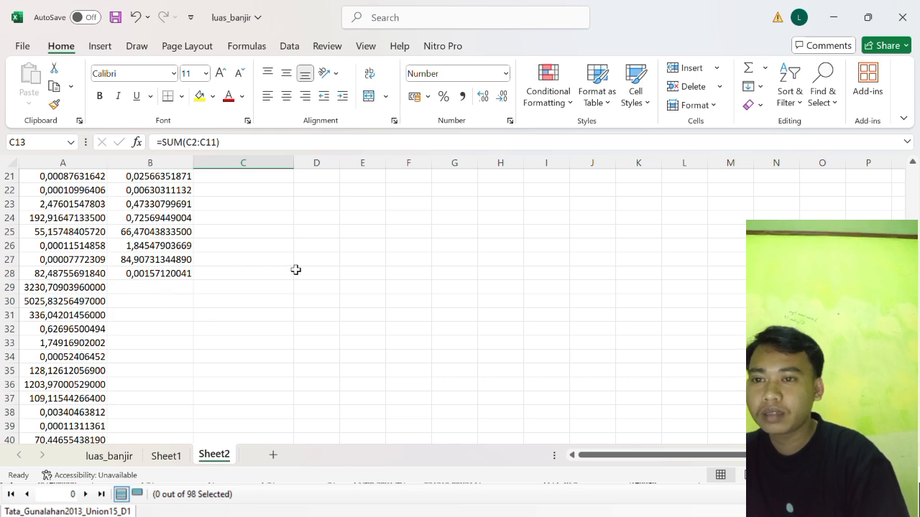
pyautogui.scroll(4, 337, 271)
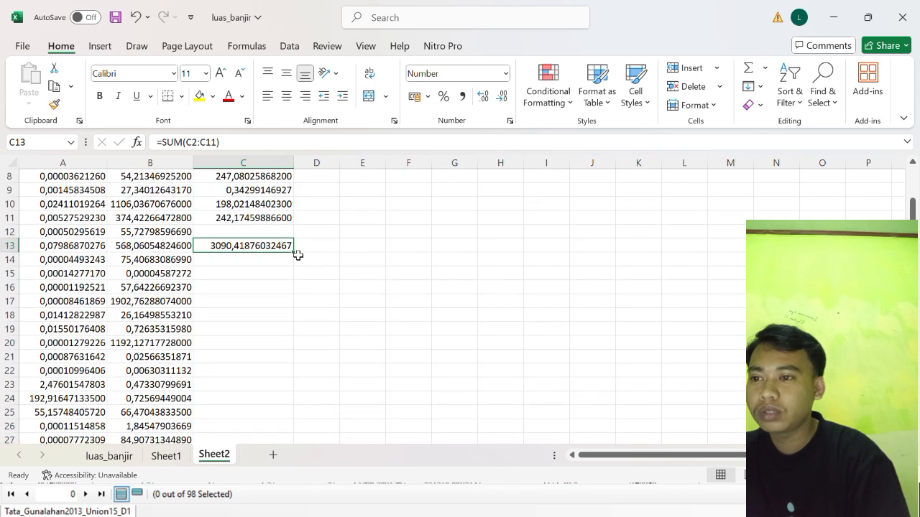
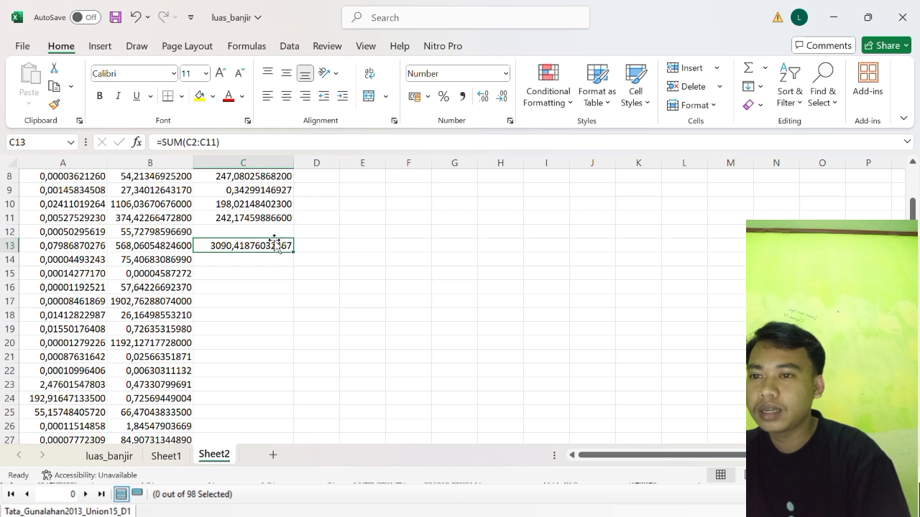
pyautogui.click(502, 97)
pyautogui.click(503, 96)
pyautogui.click(503, 97)
pyautogui.click(502, 96)
pyautogui.click(502, 96)
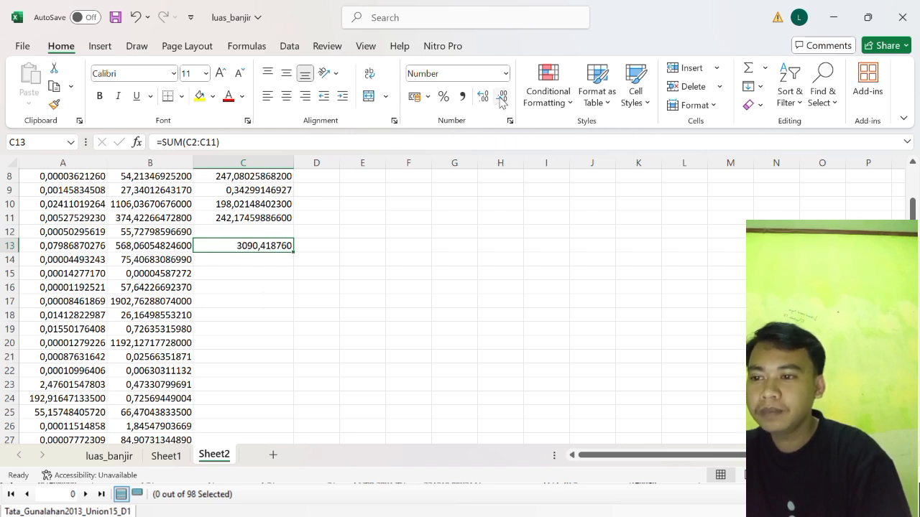
pyautogui.click(502, 99)
pyautogui.click(501, 99)
pyautogui.click(502, 99)
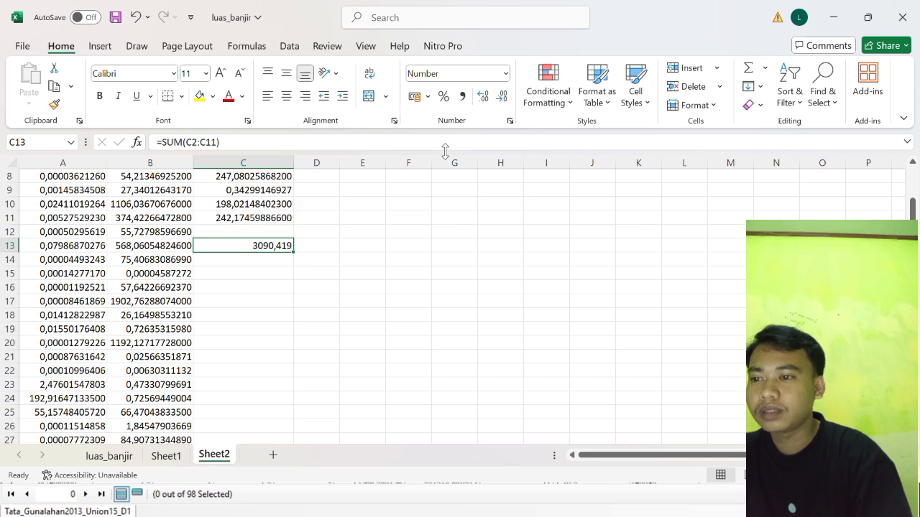
# Total the sedang values in cell B30 with a SUM formula over B2:B28.
pyautogui.scroll(-1, 264, 272)
pyautogui.scroll(-1, 264, 272)
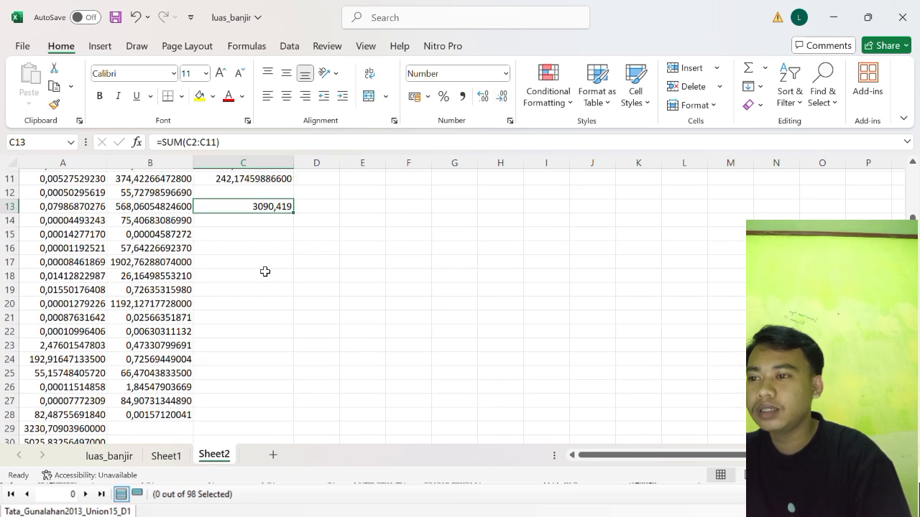
pyautogui.scroll(4, 265, 271)
pyautogui.scroll(-5, 263, 268)
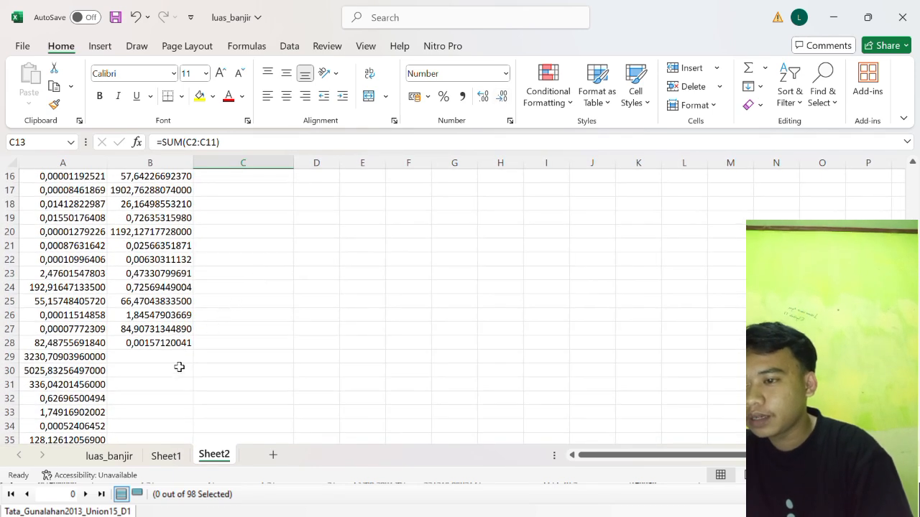
pyautogui.click(147, 375)
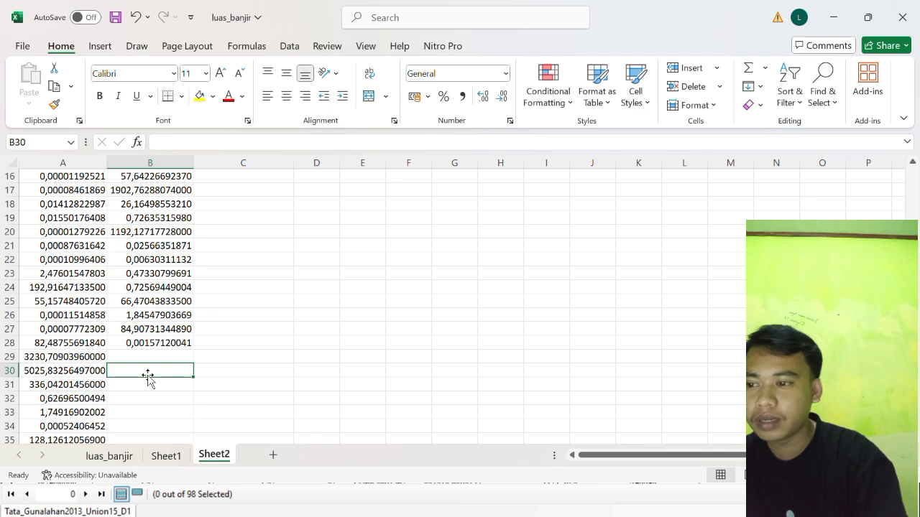
pyautogui.write('=sum')
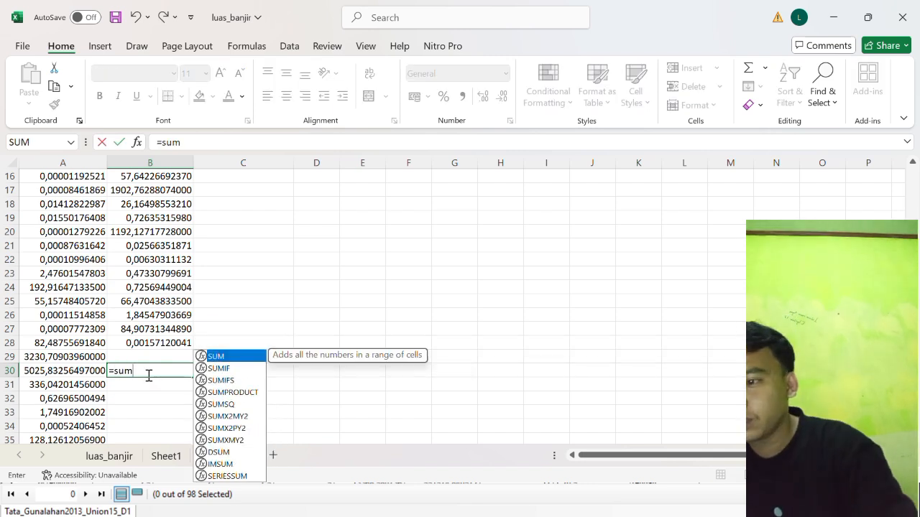
pyautogui.write('(')
pyautogui.scroll(5, 132, 266)
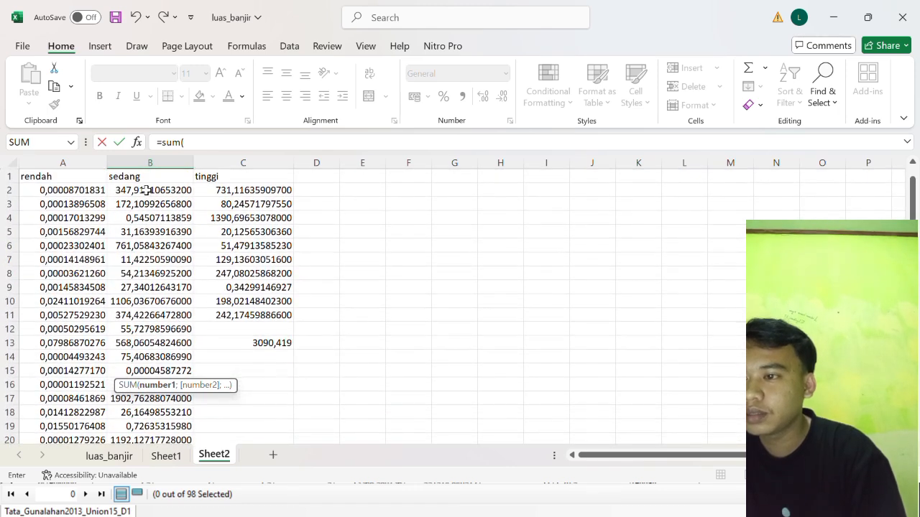
pyautogui.moveTo(146, 190); pyautogui.dragTo(164, 328)
pyautogui.press('Return')
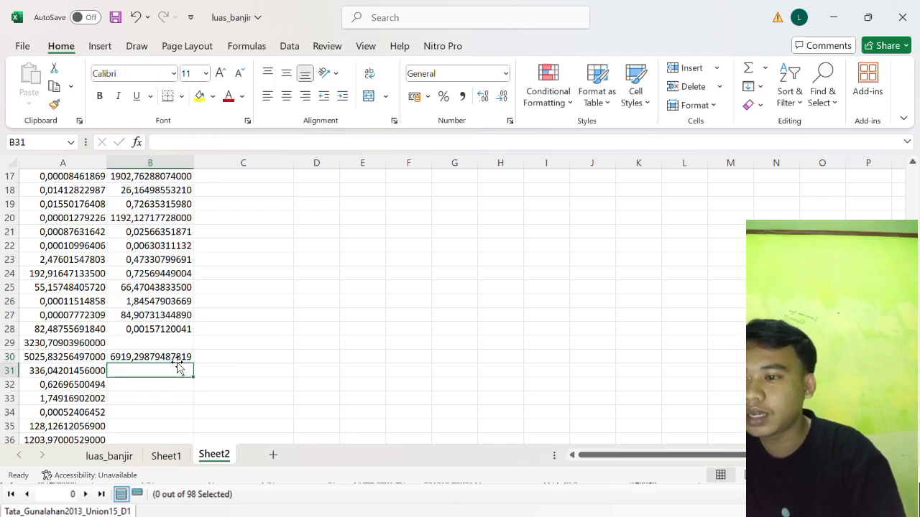
# Reduce the sedang total in B30 to two decimal places.
pyautogui.click(176, 357)
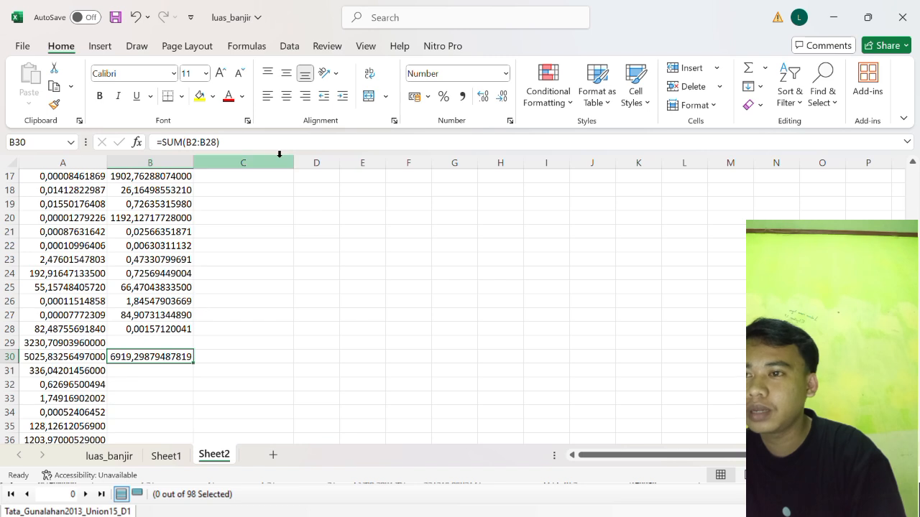
pyautogui.click(501, 97)
pyautogui.click(501, 97)
pyautogui.click(501, 97)
pyautogui.click(502, 97)
pyautogui.click(502, 97)
pyautogui.click(502, 97)
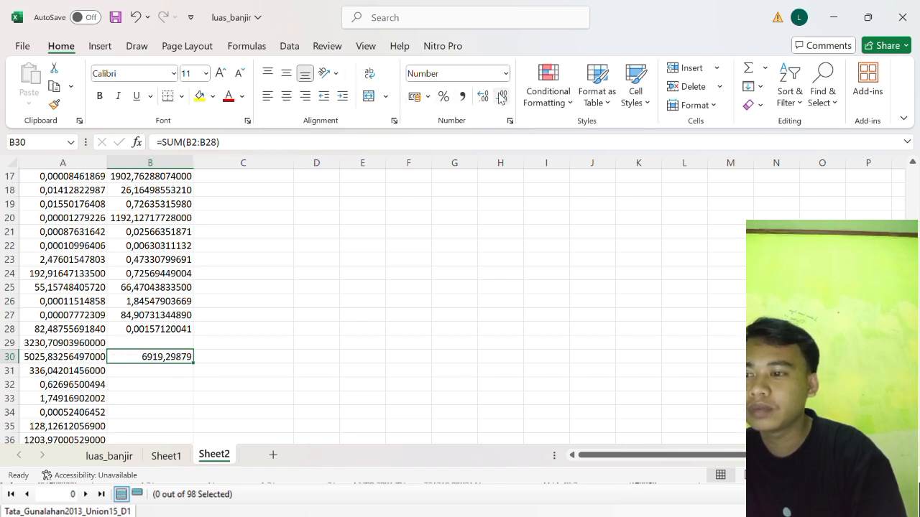
pyautogui.click(502, 97)
pyautogui.click(502, 97)
pyautogui.click(501, 97)
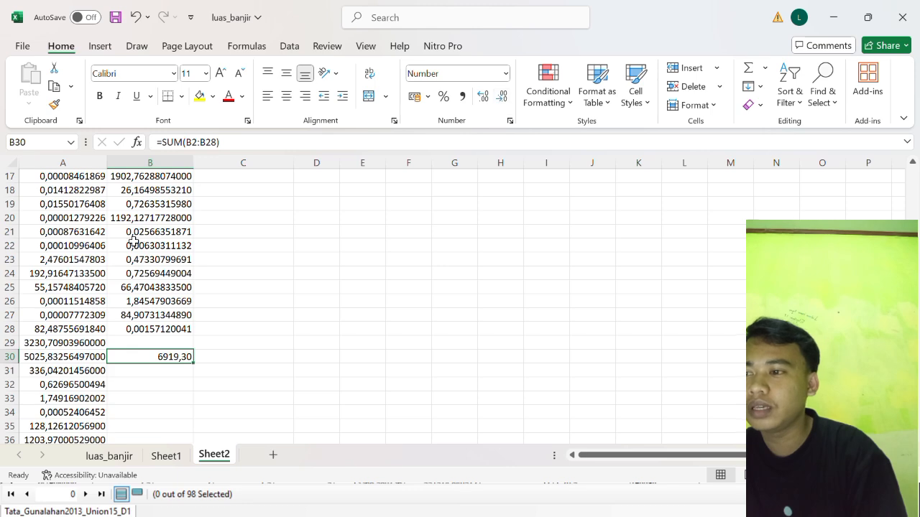
# Total the rendah values in cell A64 with a SUM formula over A2:A62 and widen column A to fit the total.
pyautogui.scroll(-10, 81, 289)
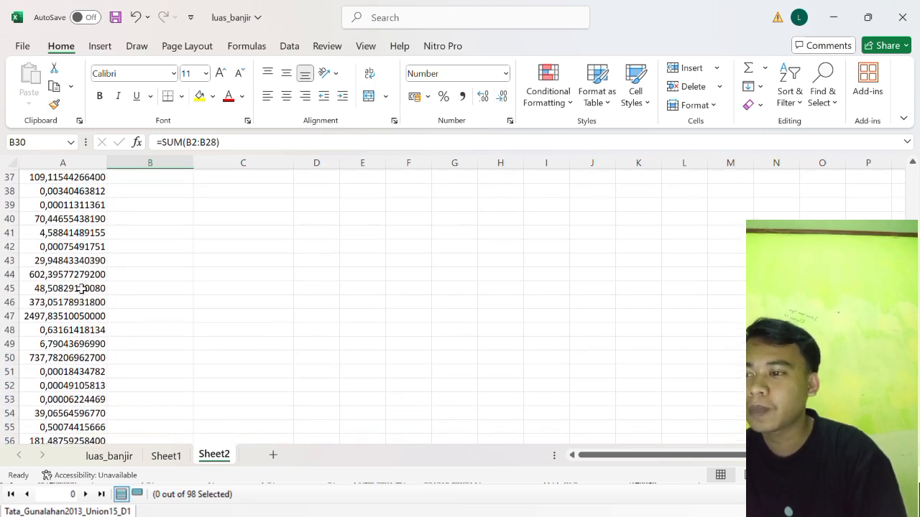
pyautogui.scroll(-2, 81, 288)
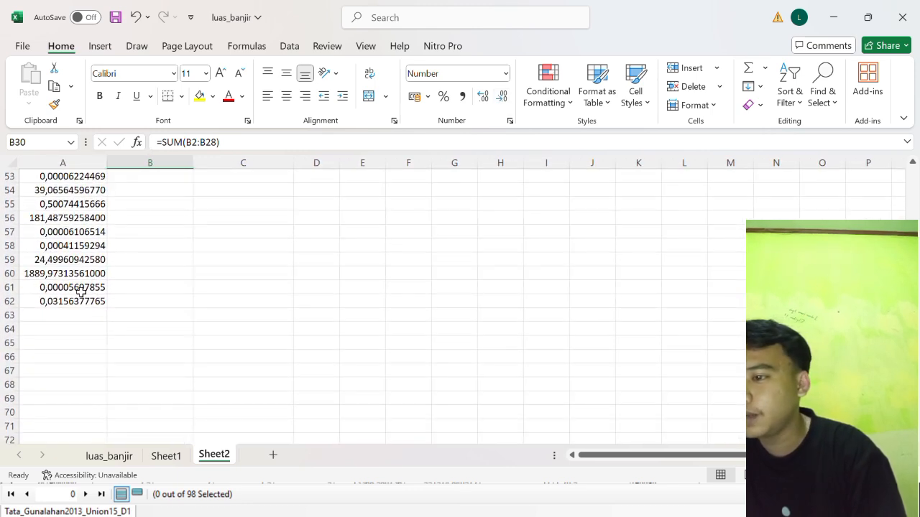
pyautogui.click(68, 329)
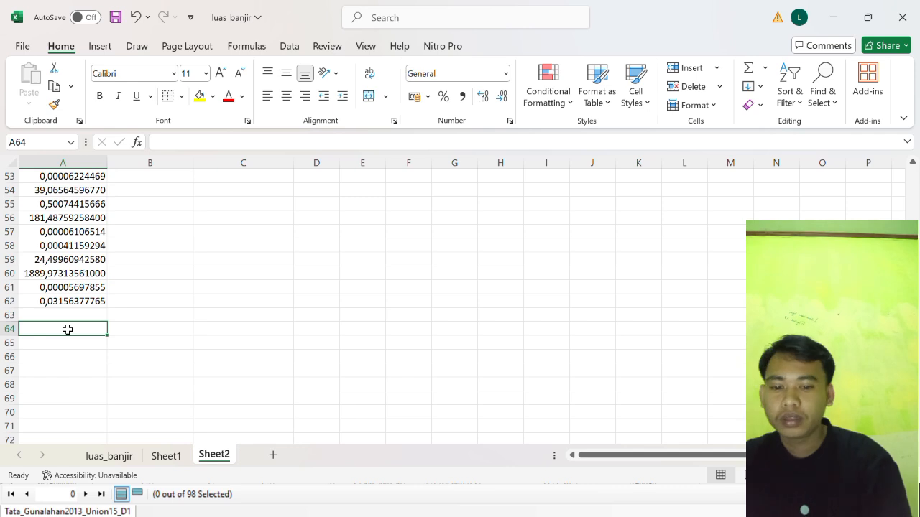
pyautogui.write('=sum')
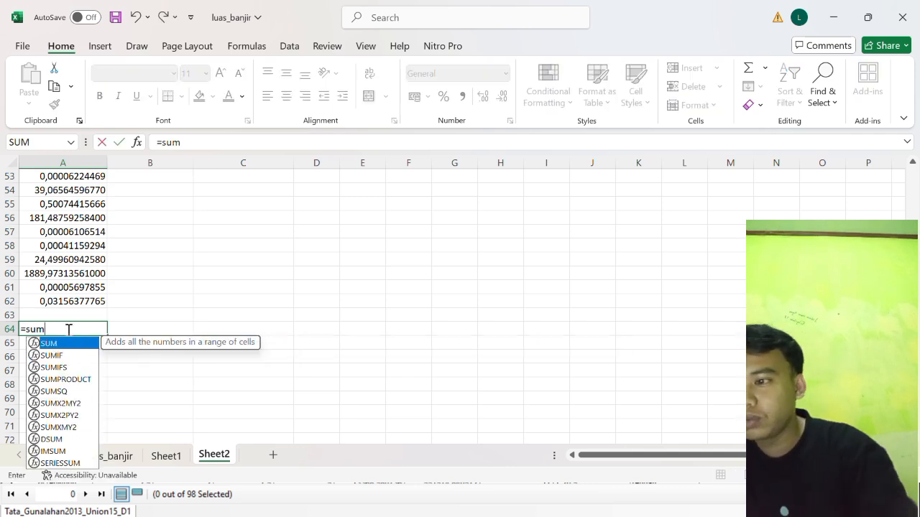
pyautogui.write('(')
pyautogui.scroll(16, 54, 221)
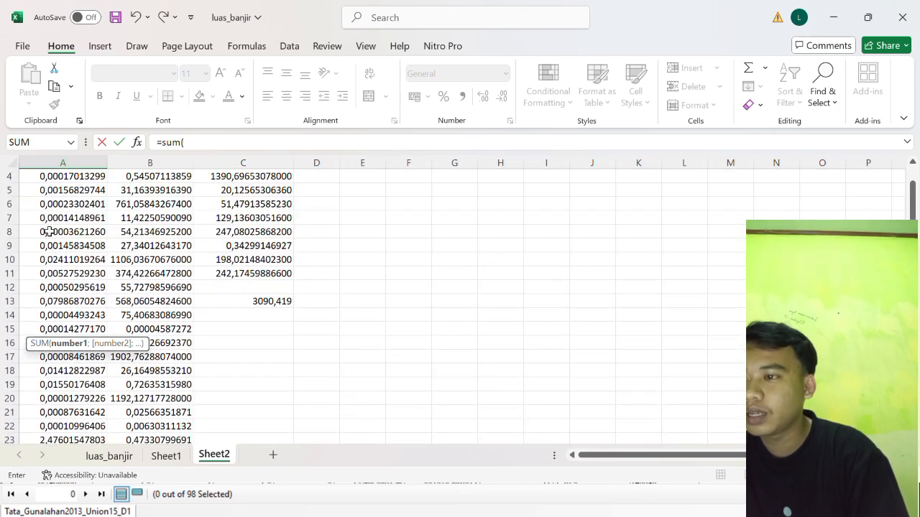
pyautogui.scroll(1, 49, 228)
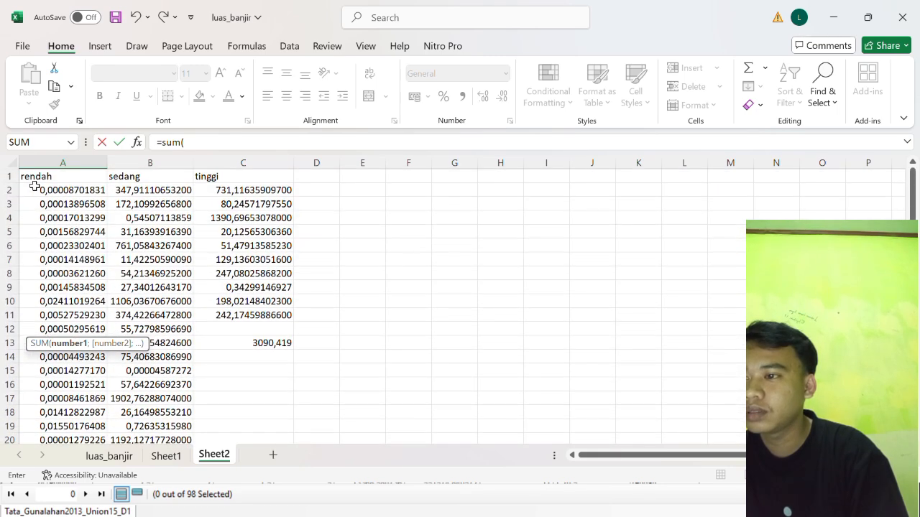
pyautogui.moveTo(35, 187); pyautogui.dragTo(78, 359)
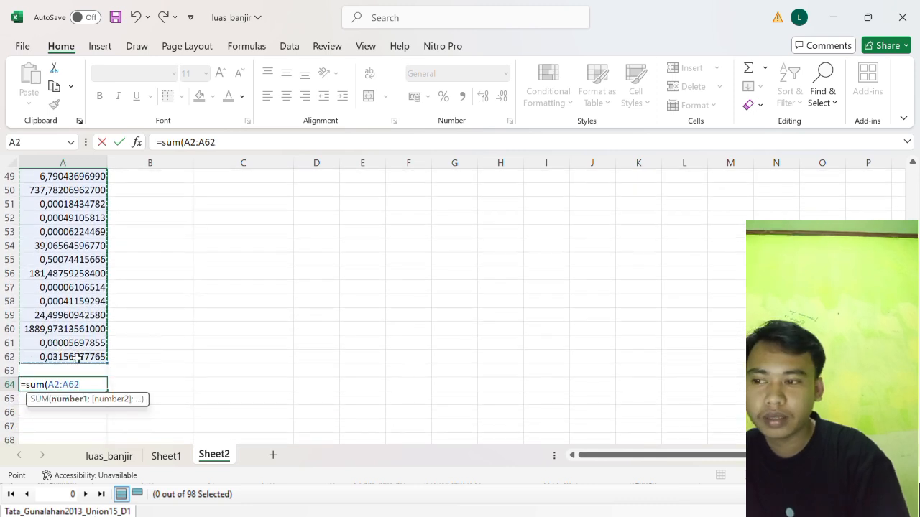
pyautogui.press('Return')
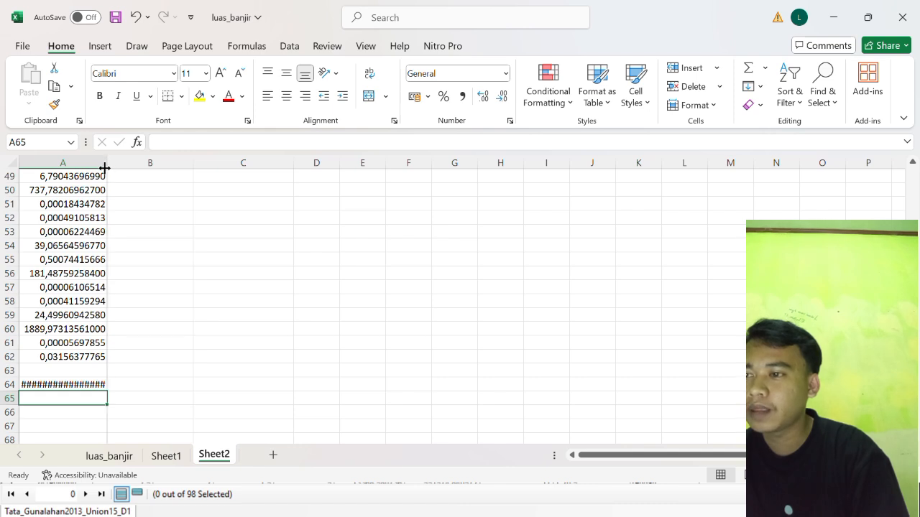
pyautogui.moveTo(104, 167); pyautogui.dragTo(118, 167)
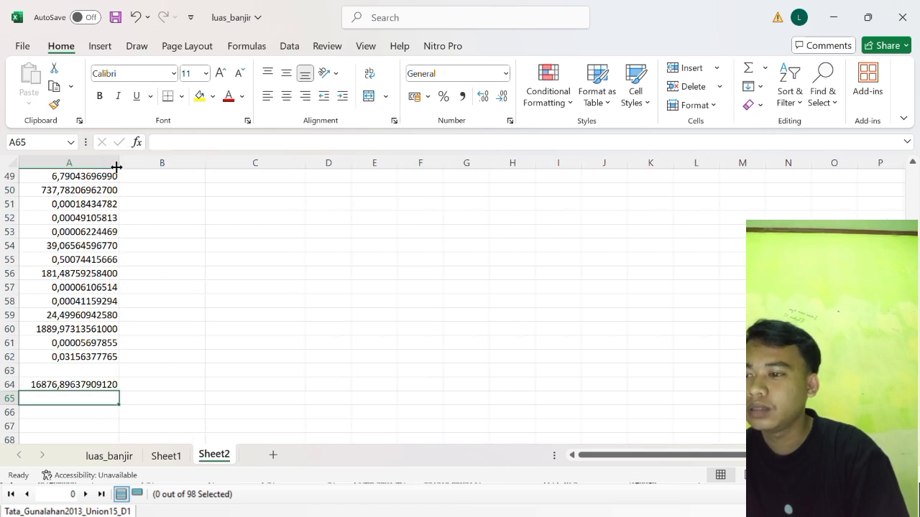
# Reduce the rendah total in A64 to two decimal places.
pyautogui.click(108, 385)
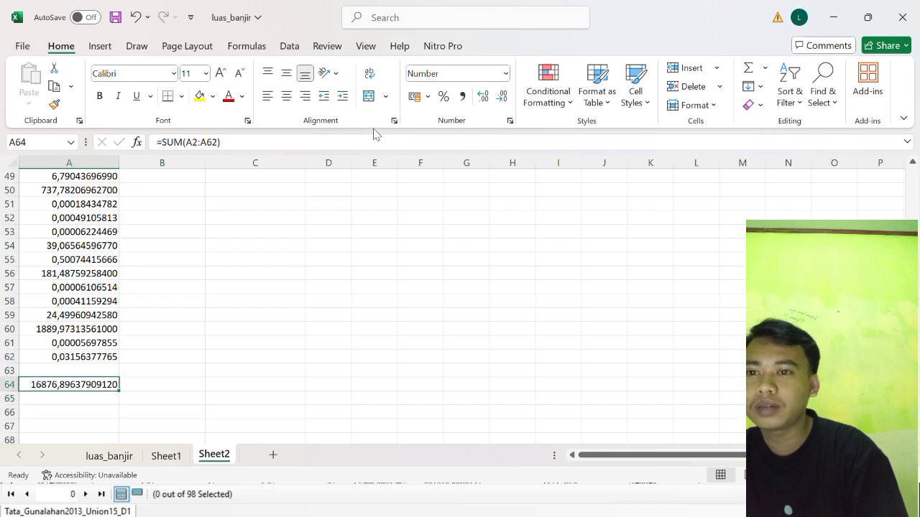
pyautogui.click(503, 98)
pyautogui.click(503, 97)
pyautogui.click(503, 98)
pyautogui.click(503, 98)
pyautogui.click(503, 98)
pyautogui.click(503, 97)
pyautogui.click(503, 97)
pyautogui.click(503, 98)
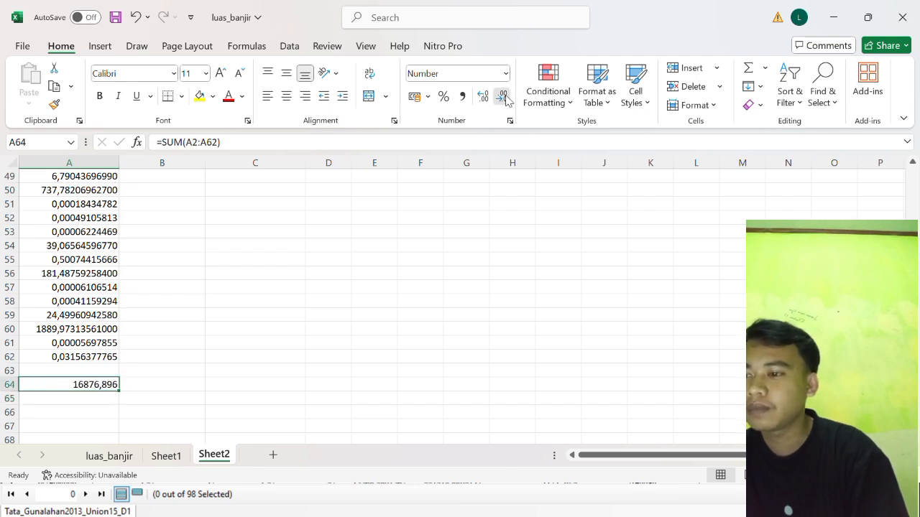
pyautogui.click(503, 98)
pyautogui.scroll(8, 418, 269)
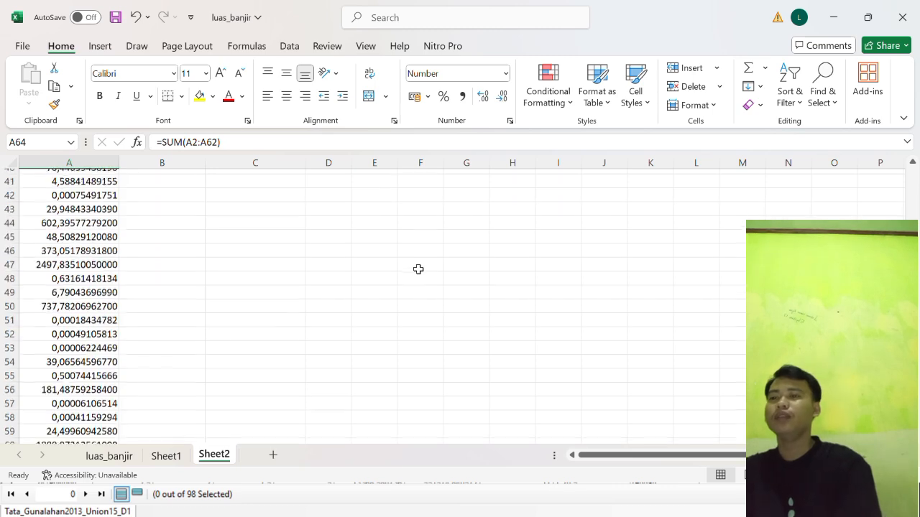
pyautogui.scroll(4, 418, 268)
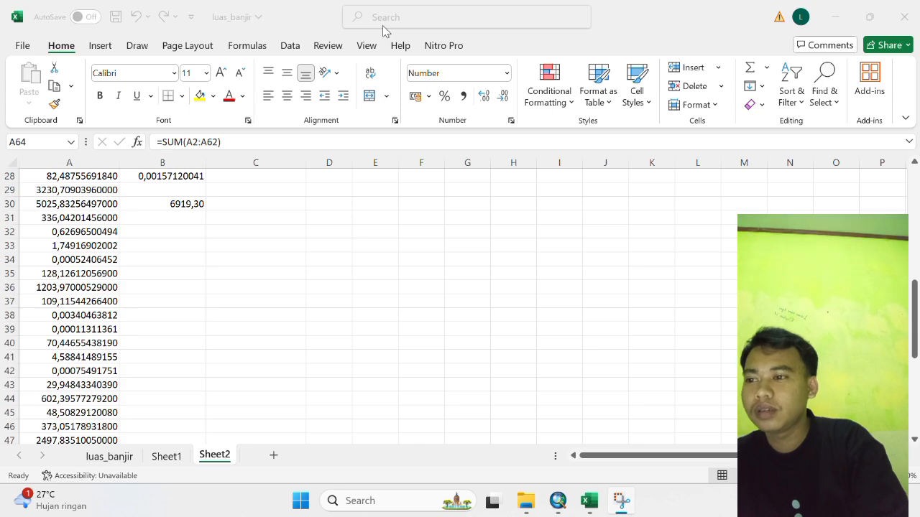
pyautogui.scroll(4, 151, 237)
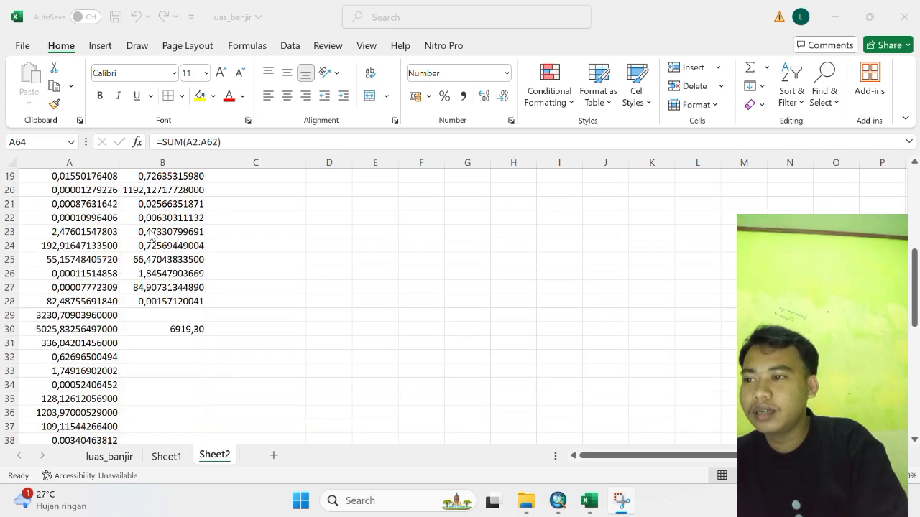
pyautogui.scroll(4, 151, 238)
pyautogui.scroll(-6, 158, 244)
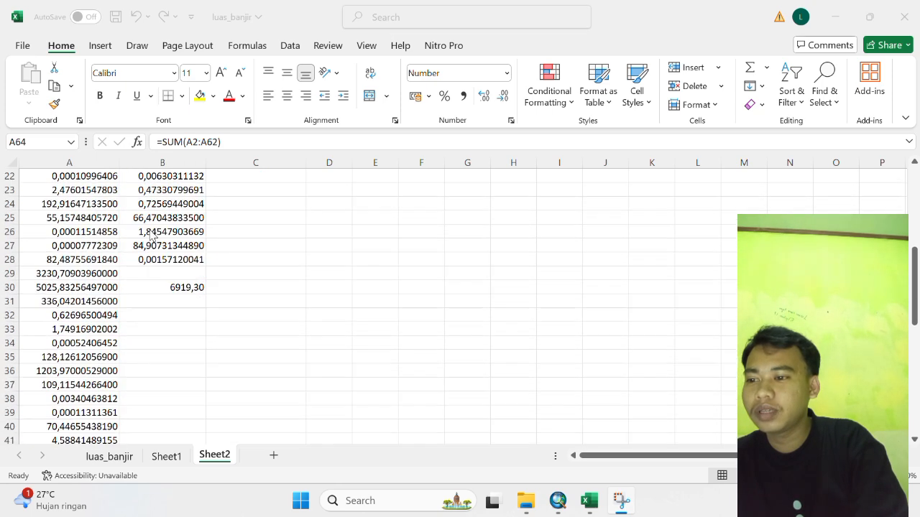
# Add a new worksheet and fill D6:D10 with the heading no, the numbers 1, 2 and 3, and the label total.
pyautogui.click(277, 456)
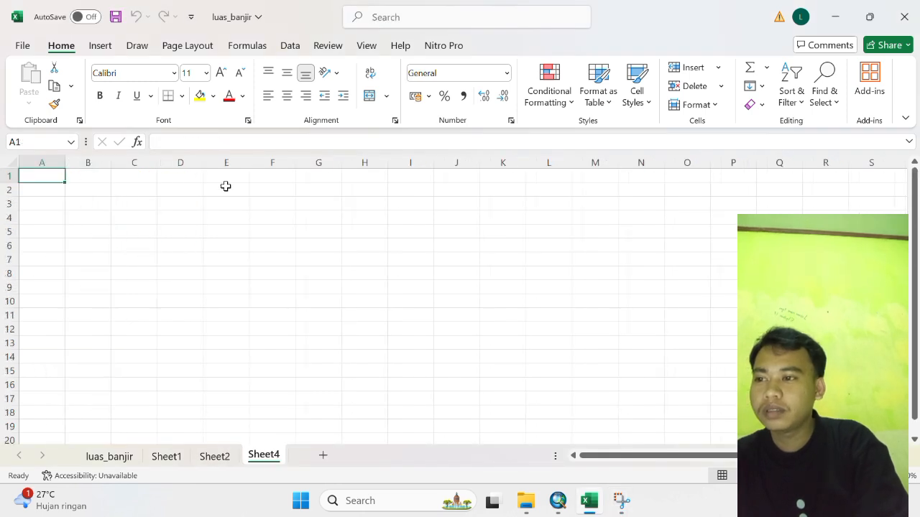
pyautogui.click(196, 247)
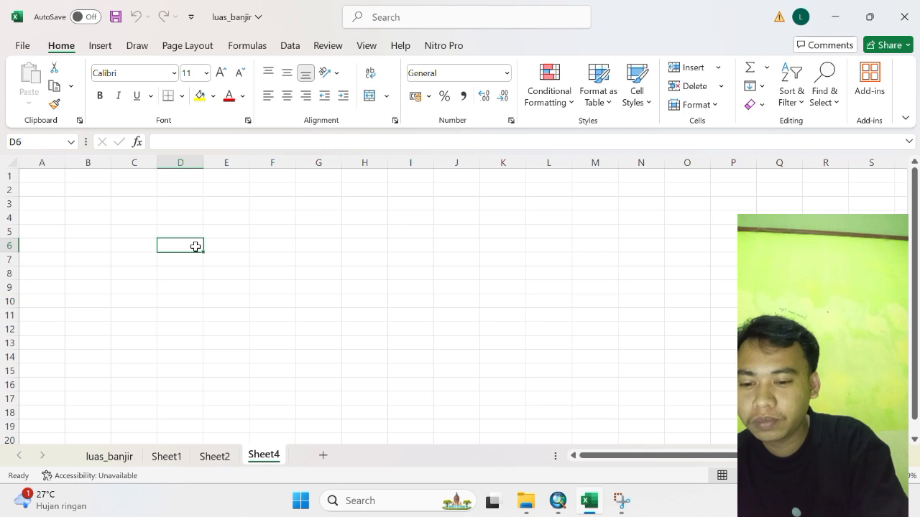
pyautogui.write('no')
pyautogui.press('Return')
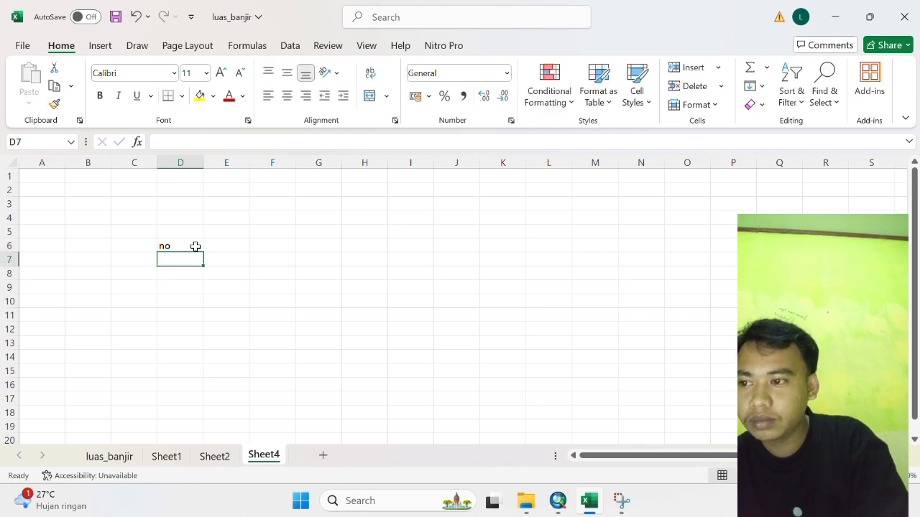
pyautogui.write('1')
pyautogui.press('Return')
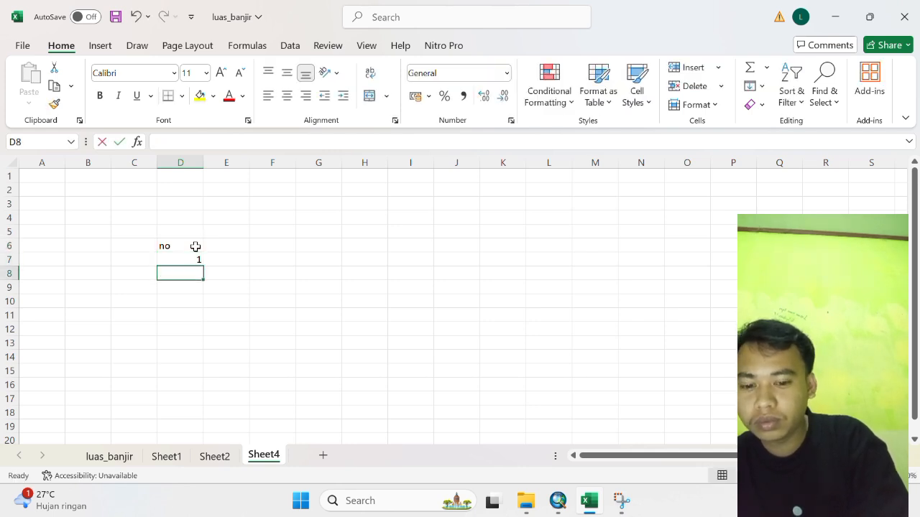
pyautogui.write('2')
pyautogui.press('Return')
pyautogui.write('3')
pyautogui.press('Return')
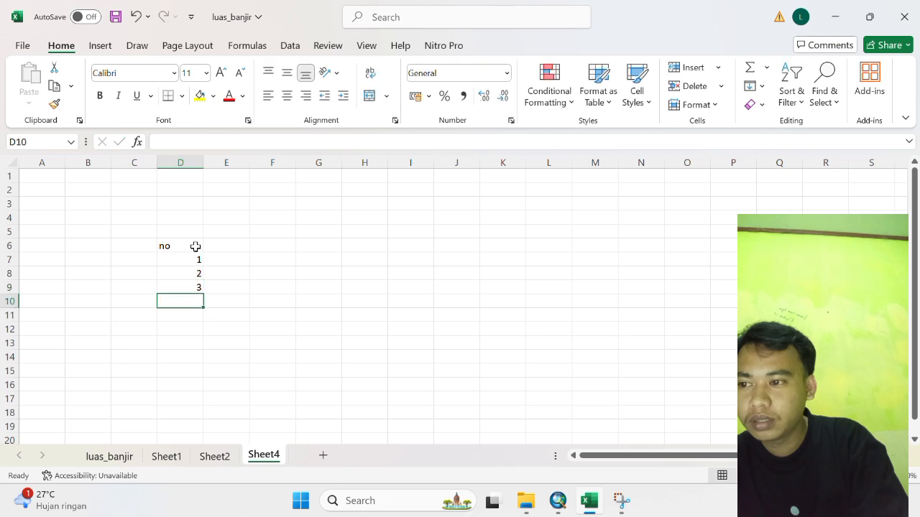
pyautogui.write('total')
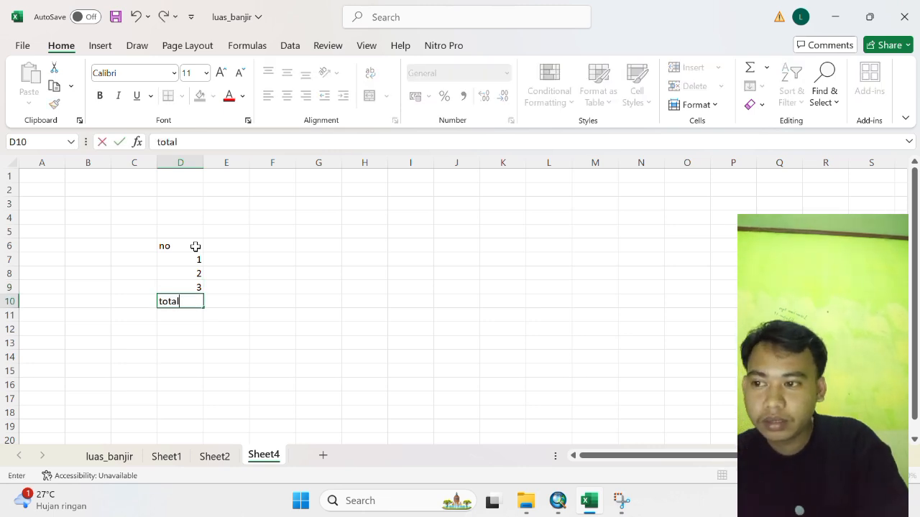
# Enter the heading tingkat banjir in E6 and widen column E to fit it.
pyautogui.click(224, 245)
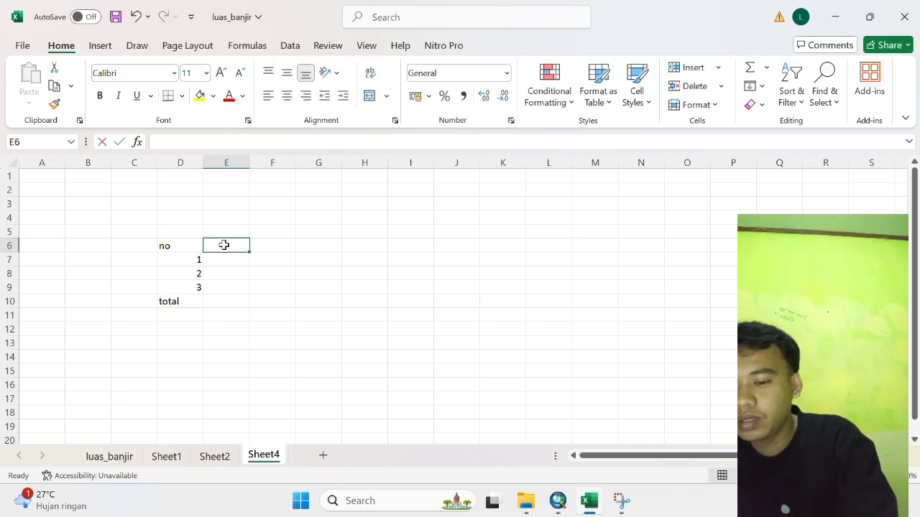
pyautogui.write('tingkat')
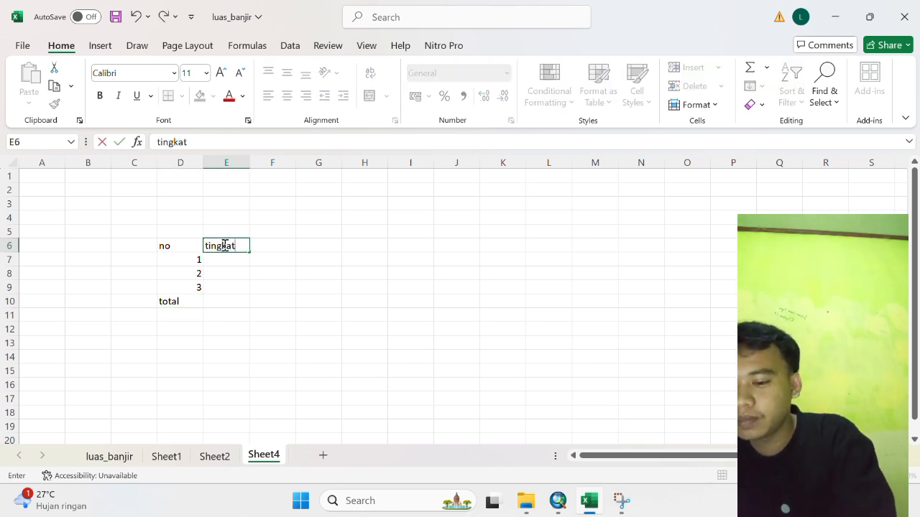
pyautogui.write(' banjir')
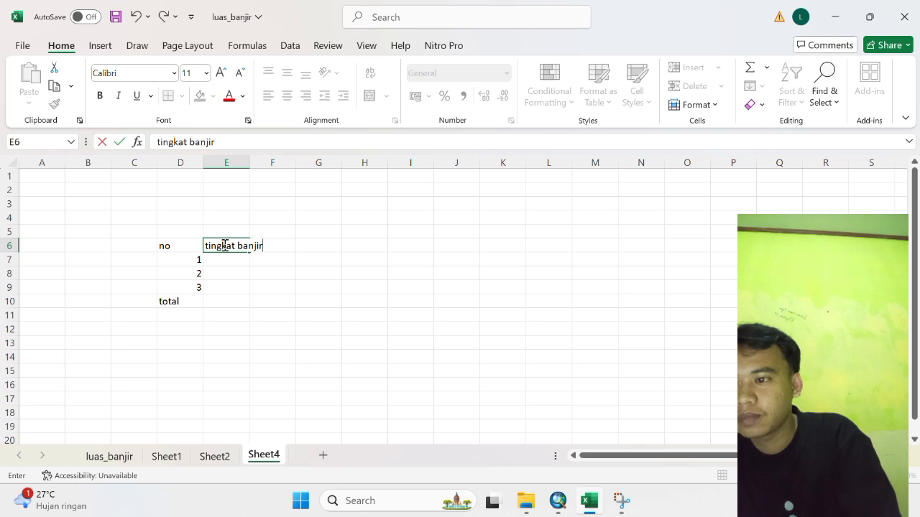
pyautogui.click(226, 259)
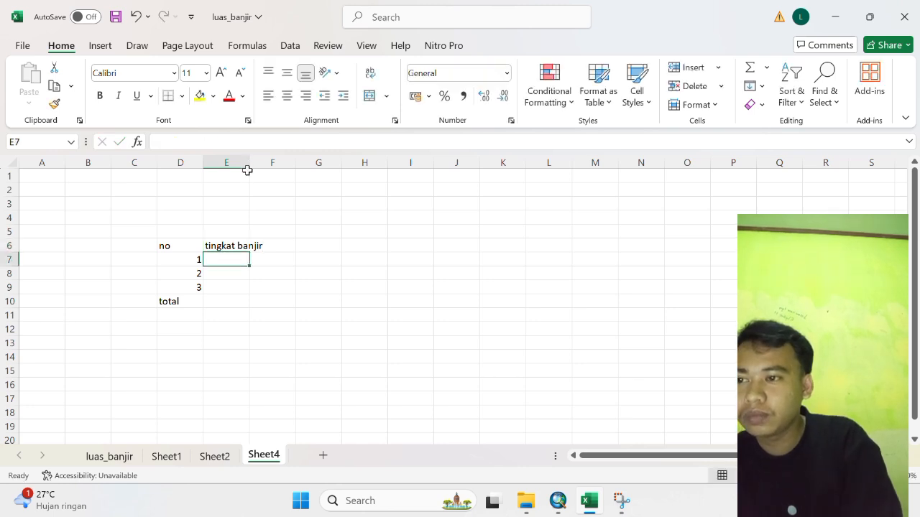
pyautogui.moveTo(247, 168); pyautogui.dragTo(279, 168)
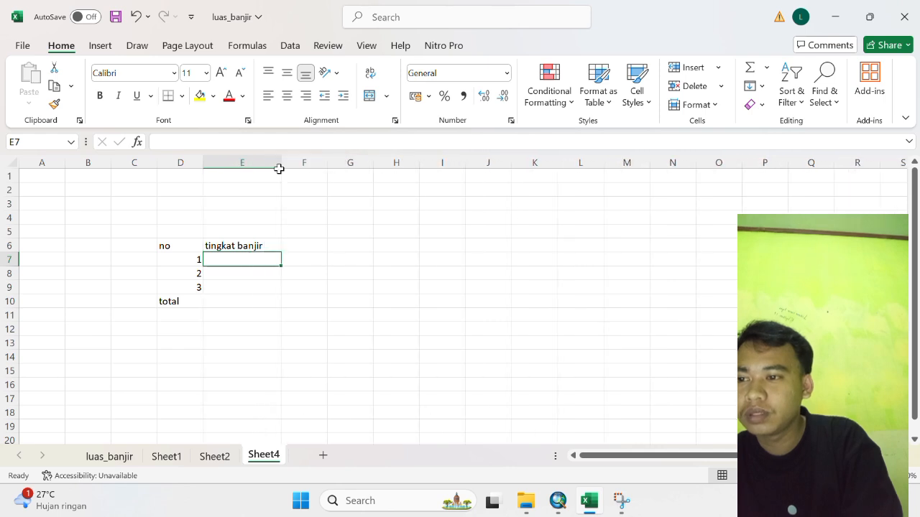
# Enter the heading luas area in F6 and widen column F.
pyautogui.click(301, 244)
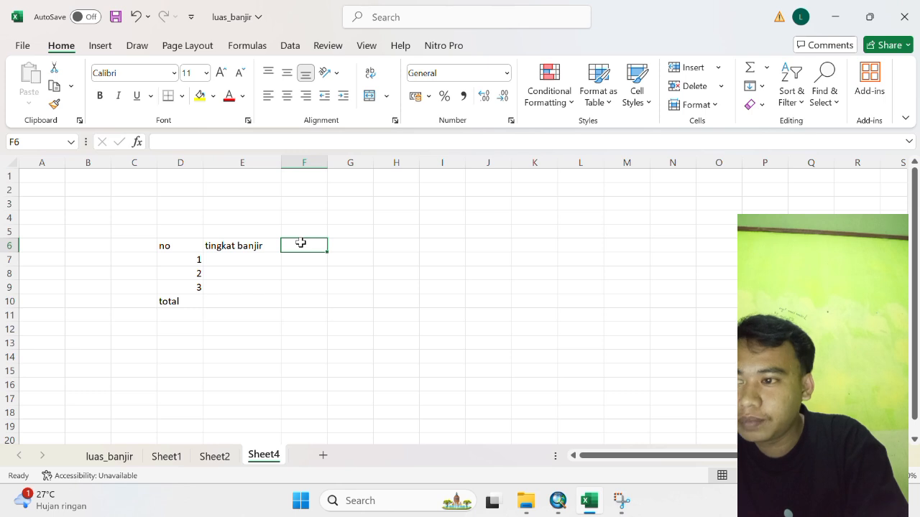
pyautogui.write('luas are')
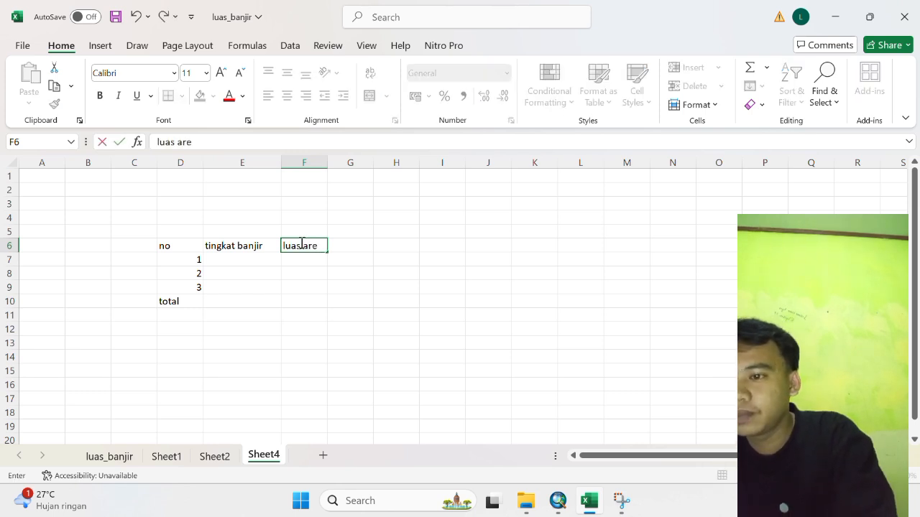
pyautogui.write('a')
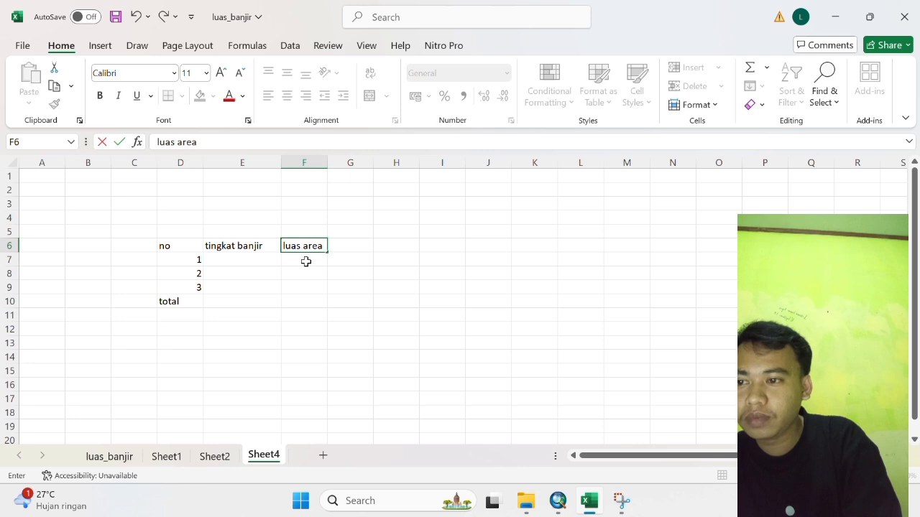
pyautogui.press('Return')
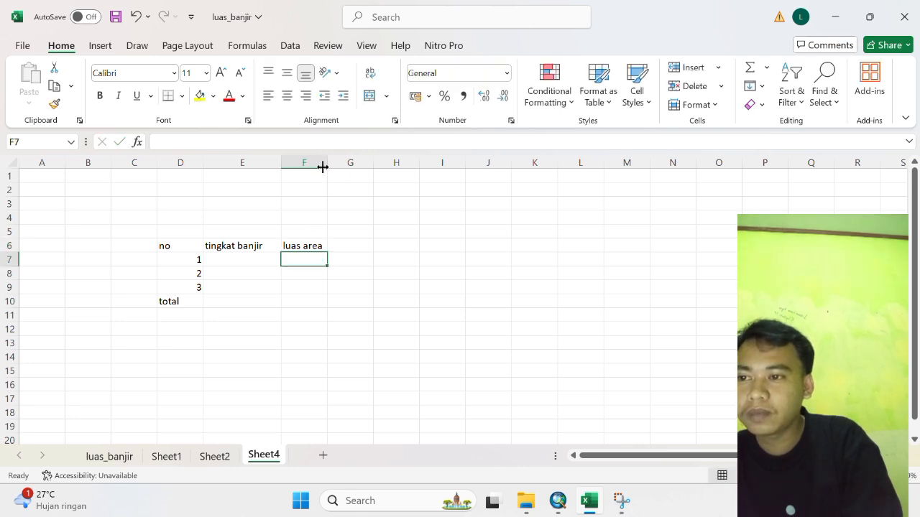
pyautogui.moveTo(322, 167); pyautogui.dragTo(362, 168)
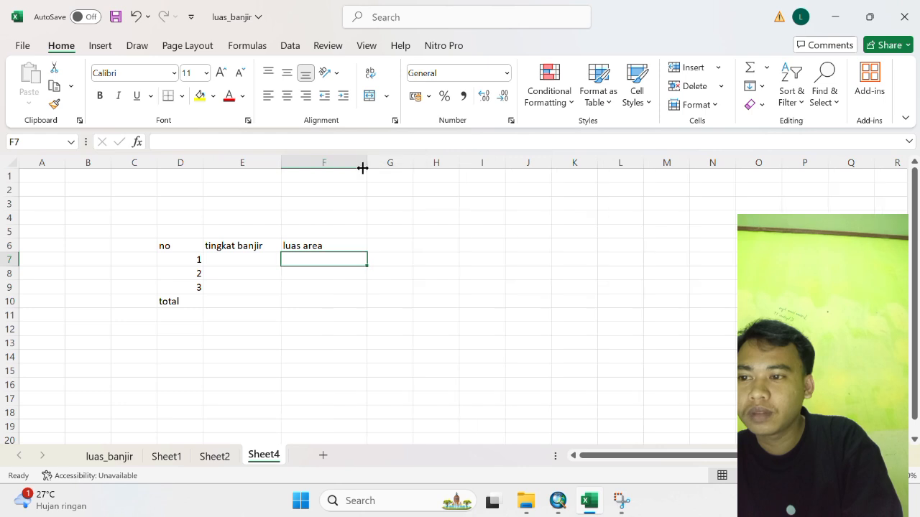
# Enter the heading persentase in G6 and widen column G to fit it.
pyautogui.click(382, 247)
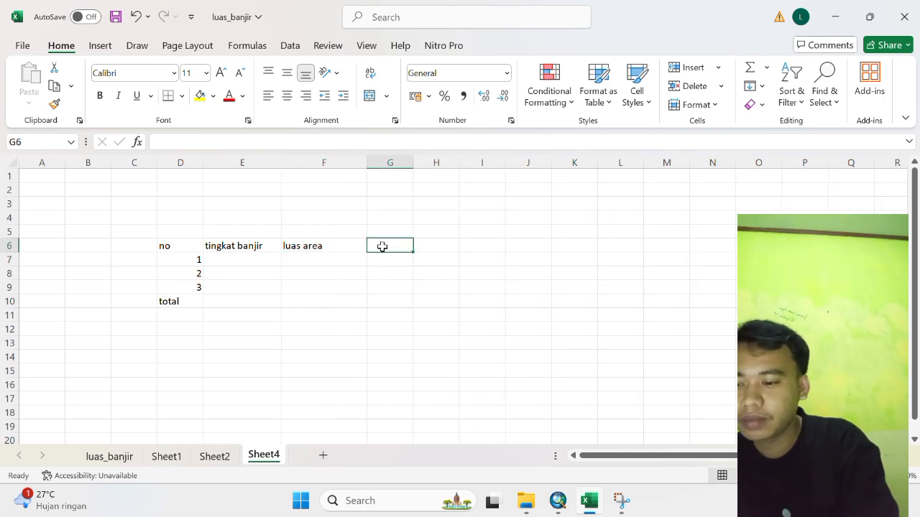
pyautogui.write('persenta')
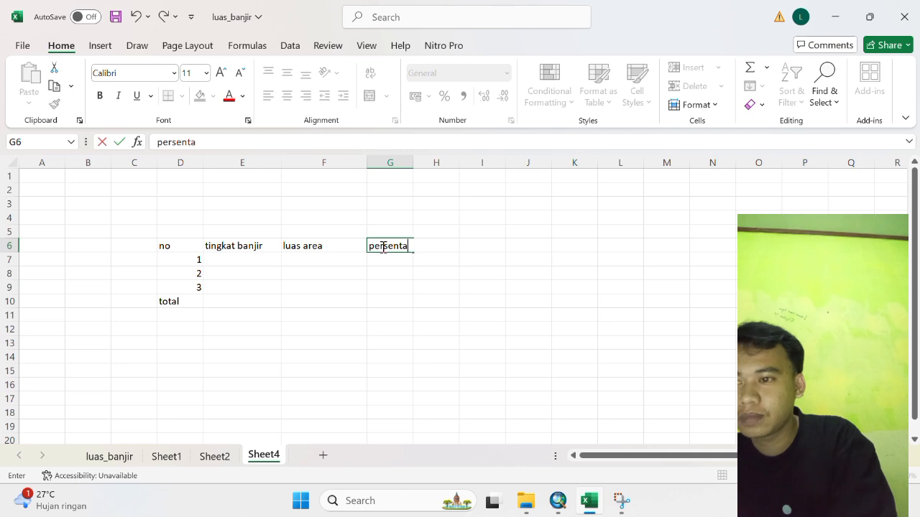
pyautogui.write('se')
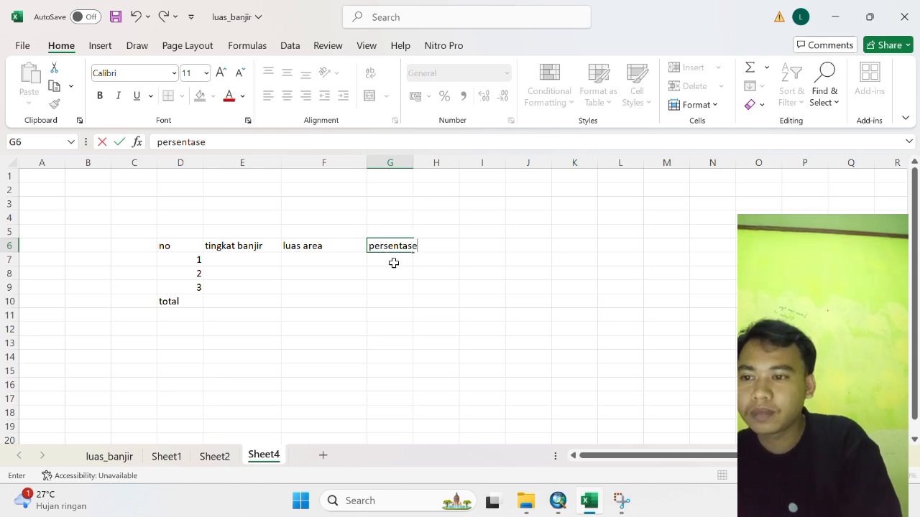
pyautogui.click(392, 260)
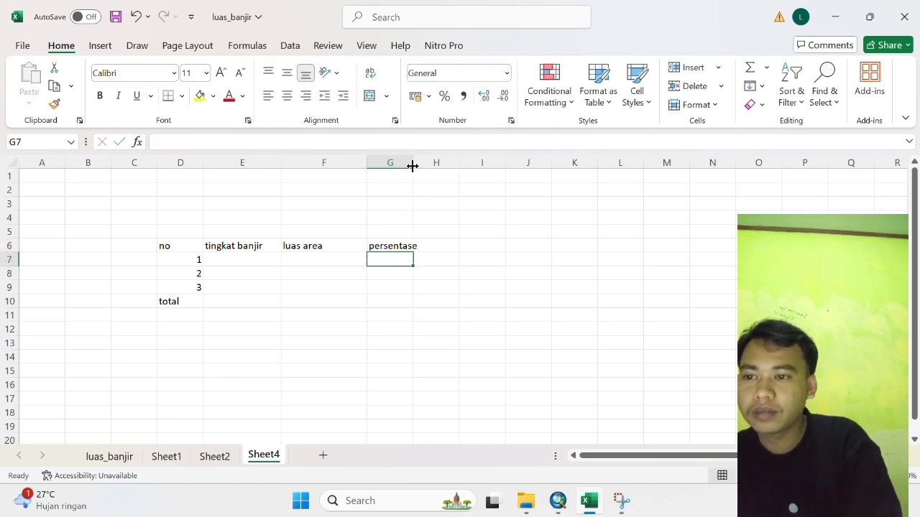
pyautogui.moveTo(412, 166); pyautogui.dragTo(447, 166)
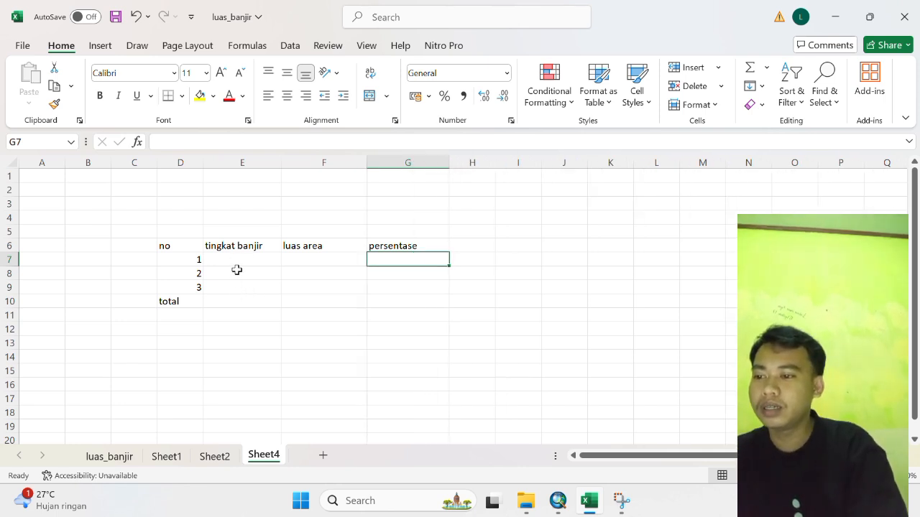
# Copy the tinggi total from C13 on Sheet2 into F9 on Sheet4 as a plain value and label E9 tinggi.
pyautogui.click(222, 456)
pyautogui.scroll(6, 221, 298)
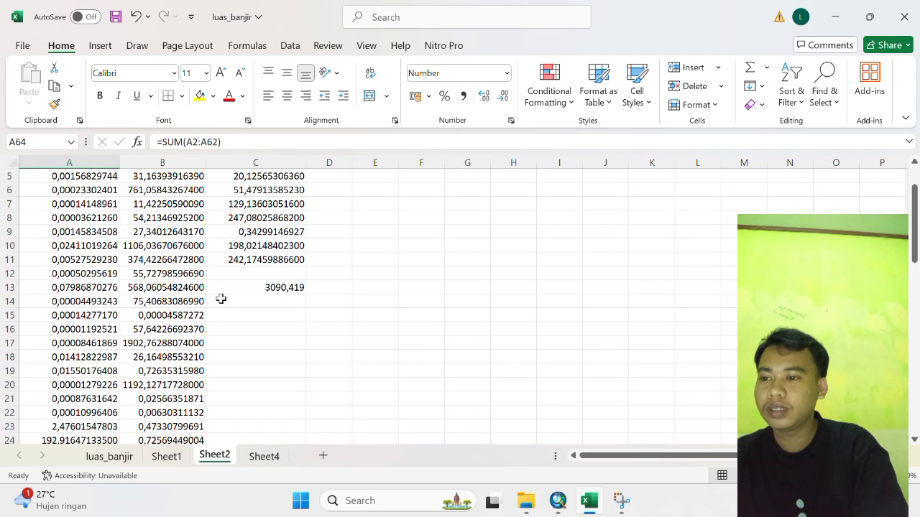
pyautogui.click(271, 288)
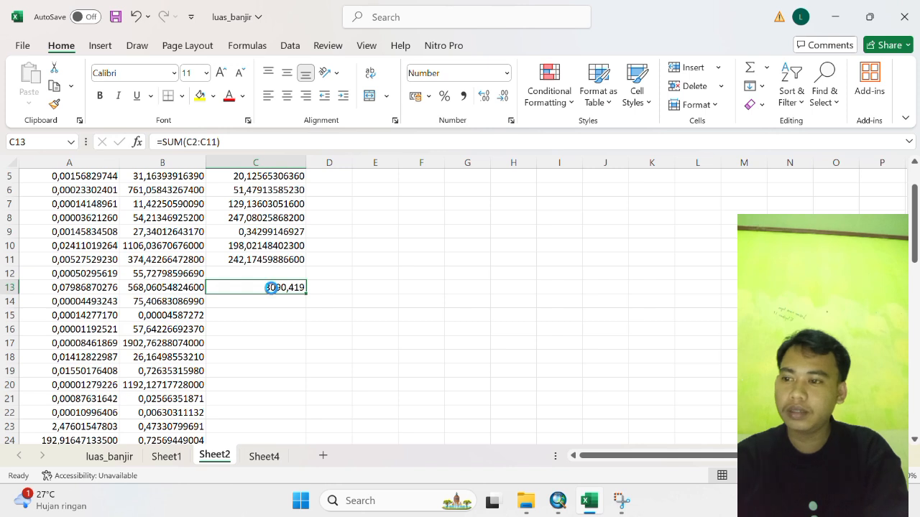
pyautogui.hotkey('ctrl', 'c')
pyautogui.click(264, 456)
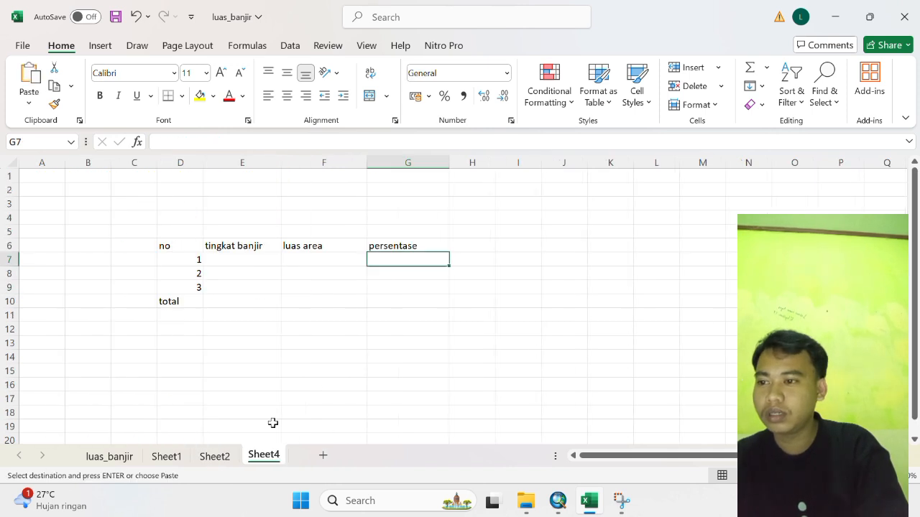
pyautogui.click(226, 260)
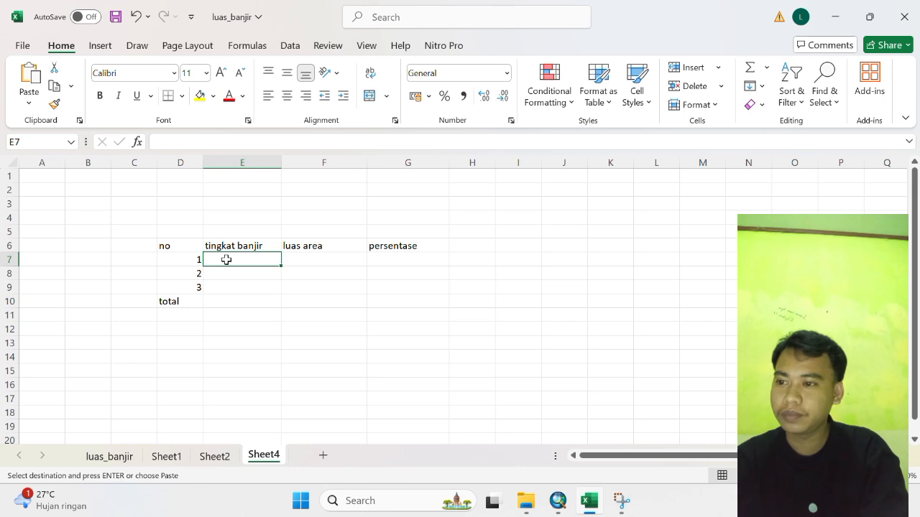
pyautogui.click(298, 260)
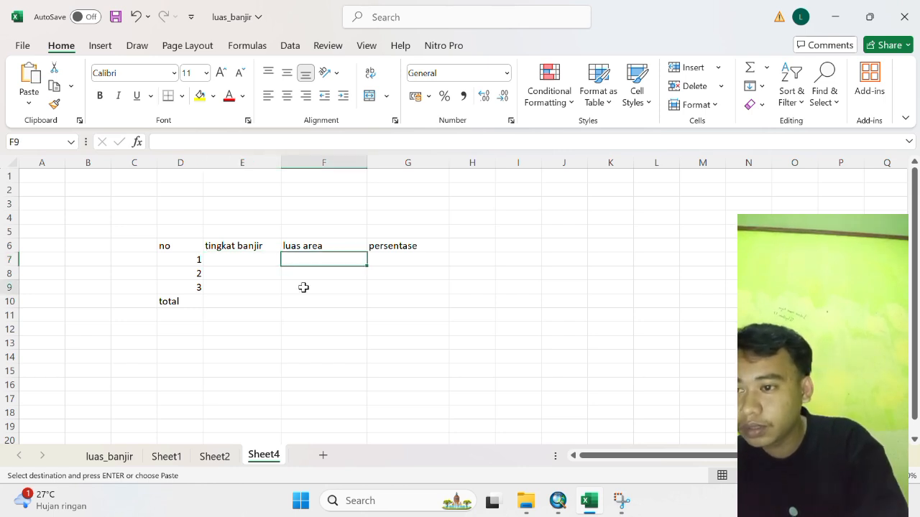
pyautogui.click(303, 288)
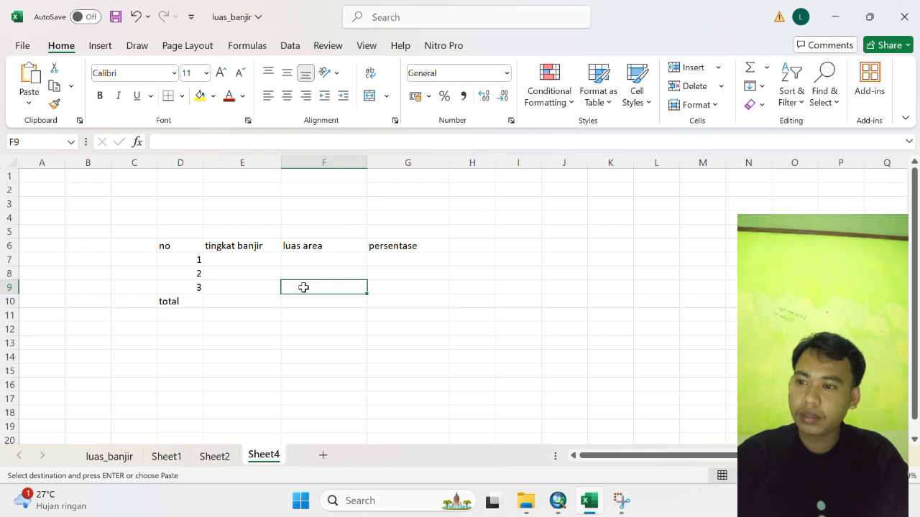
pyautogui.hotkey('ctrl', 'v')
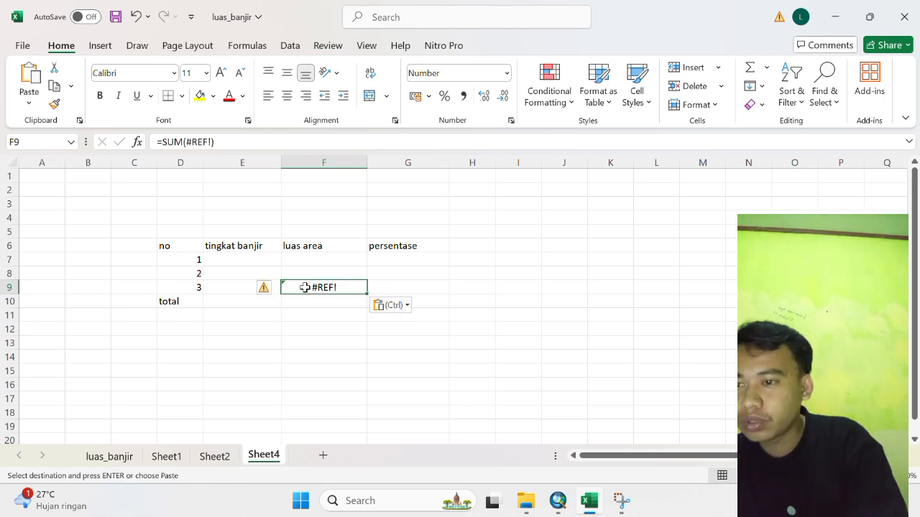
pyautogui.click(27, 102)
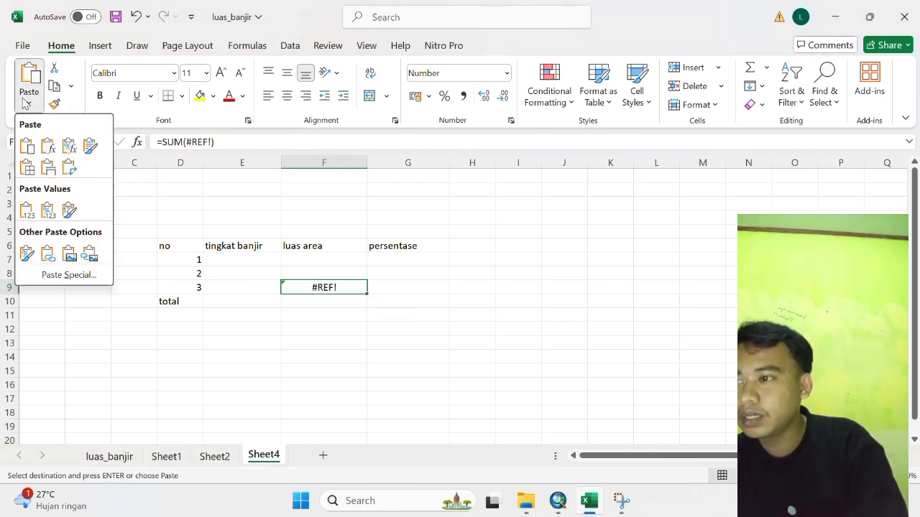
pyautogui.click(26, 210)
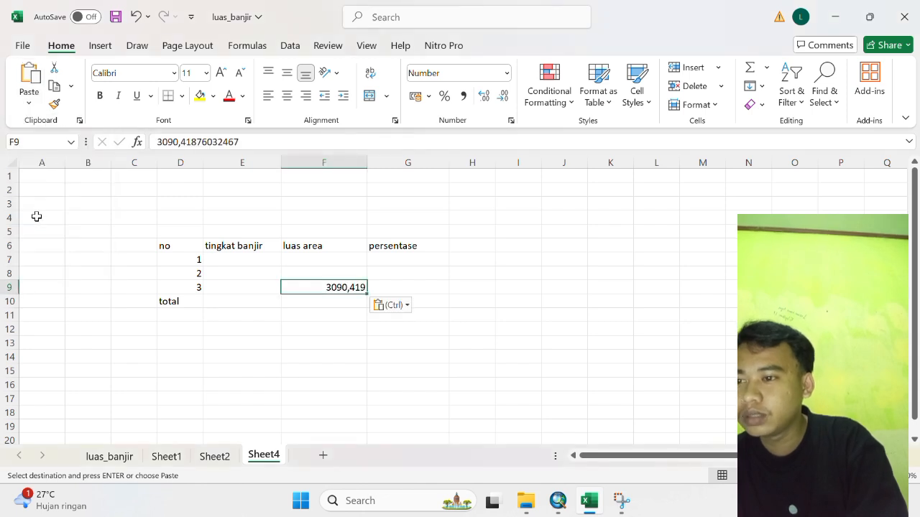
pyautogui.click(218, 285)
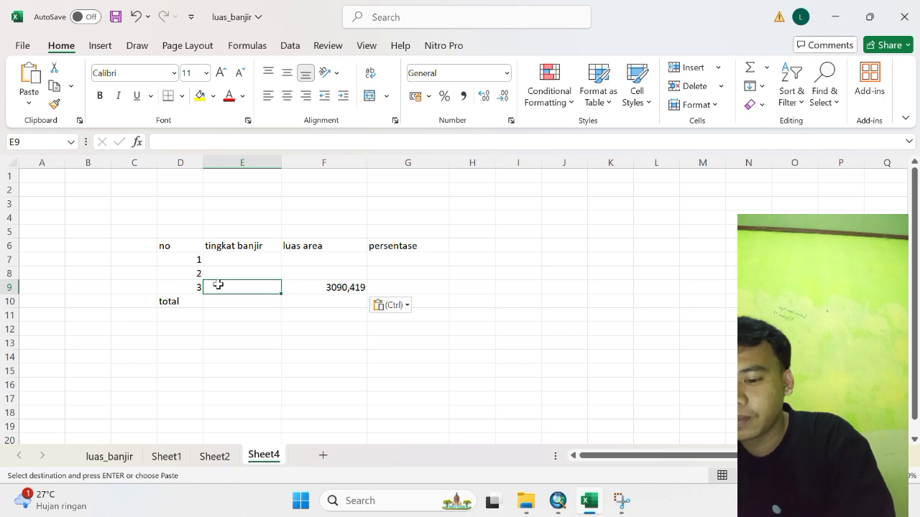
pyautogui.write('tinggi')
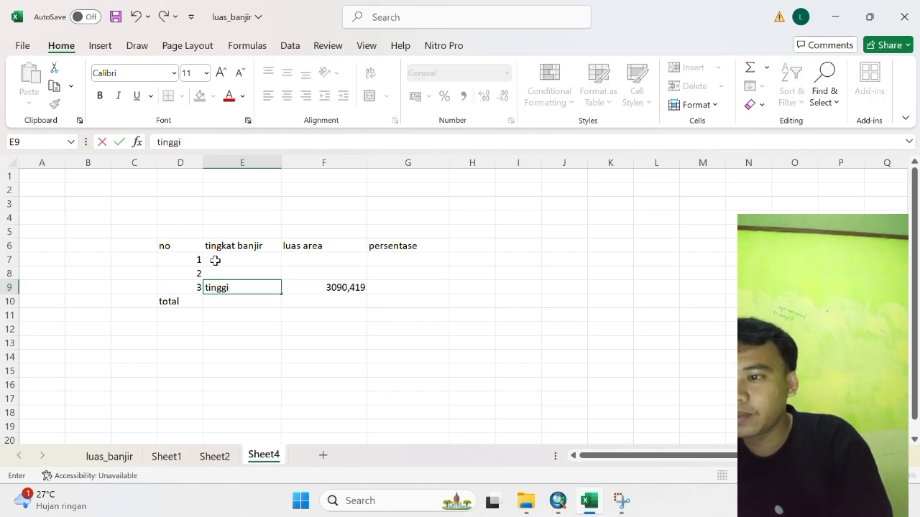
# Label the first two classes of the summary table rendah in E7 and sedang in E8.
pyautogui.click(216, 260)
pyautogui.write('rendah')
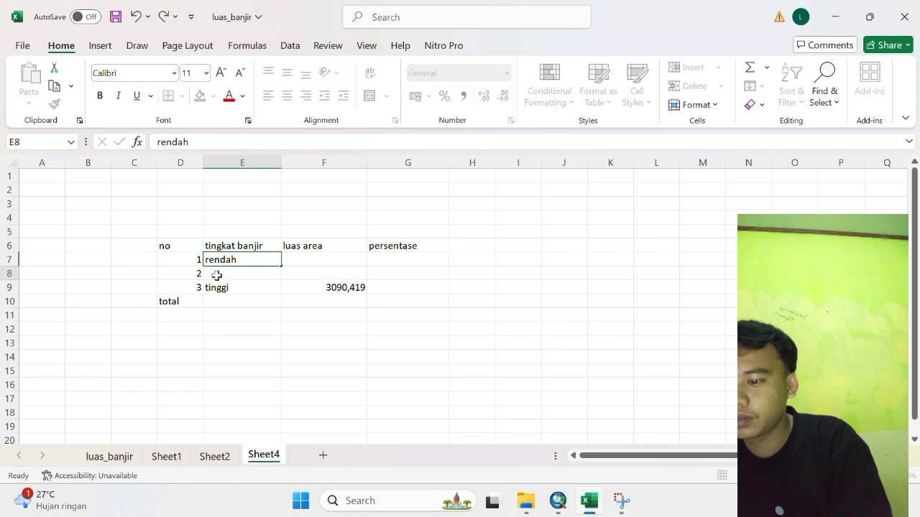
pyautogui.click(217, 274)
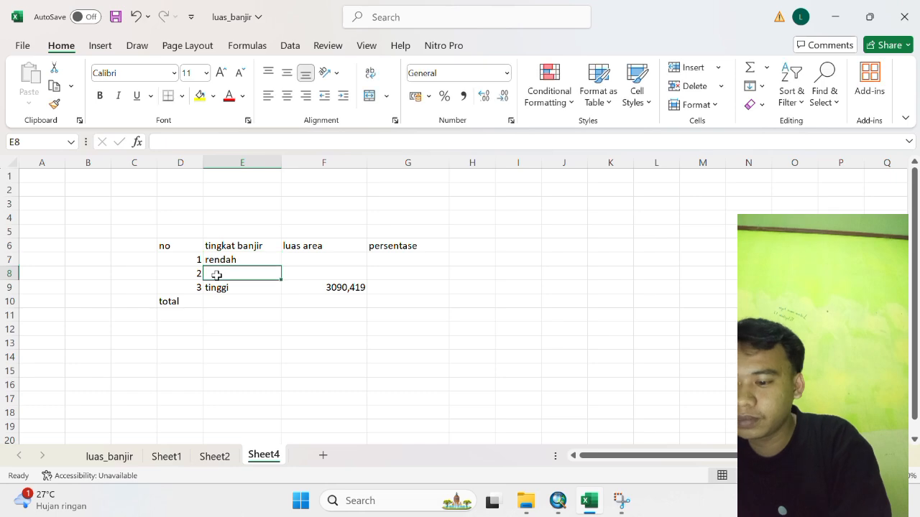
pyautogui.write('sedang')
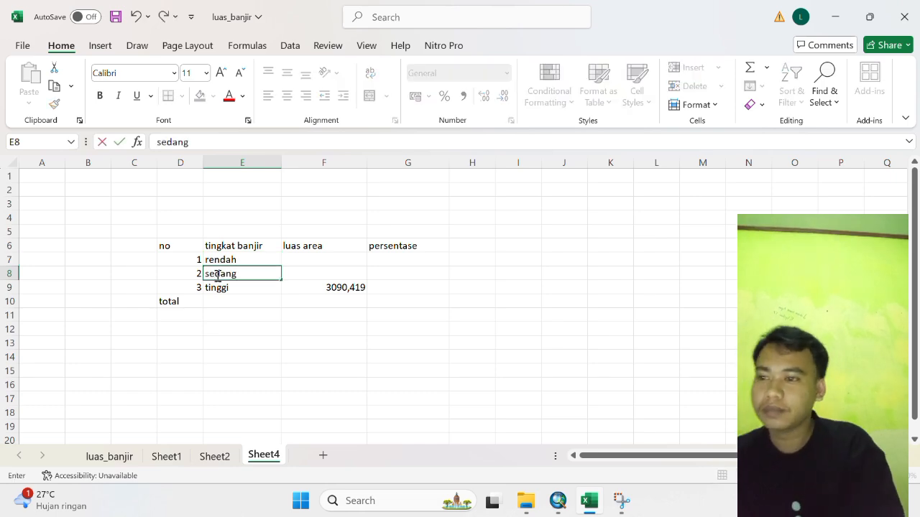
# Copy the sedang total from B30 on Sheet2 into F8 on Sheet4 as a plain value.
pyautogui.click(214, 460)
pyautogui.scroll(-2, 180, 399)
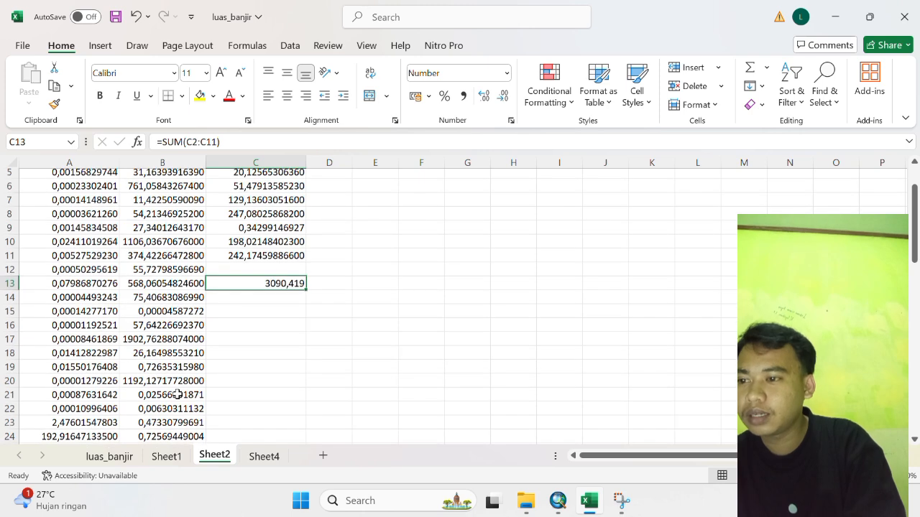
pyautogui.scroll(-3, 177, 395)
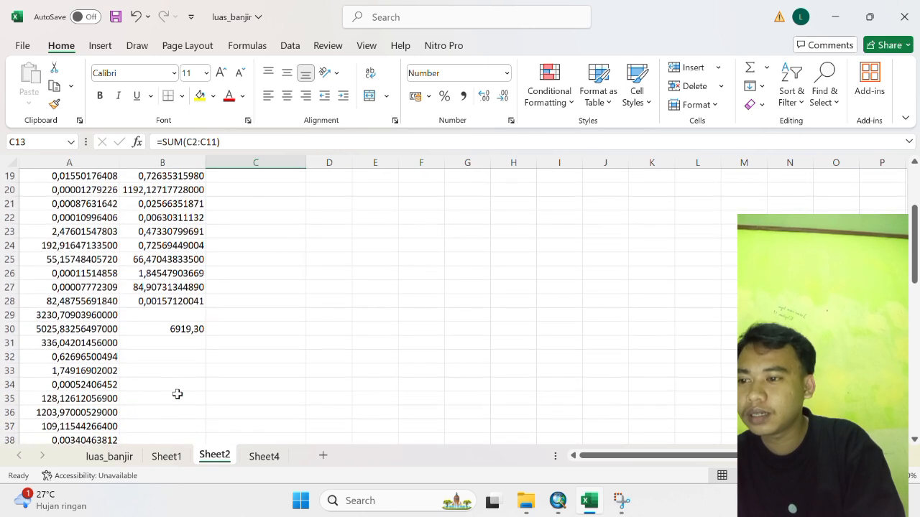
pyautogui.click(182, 329)
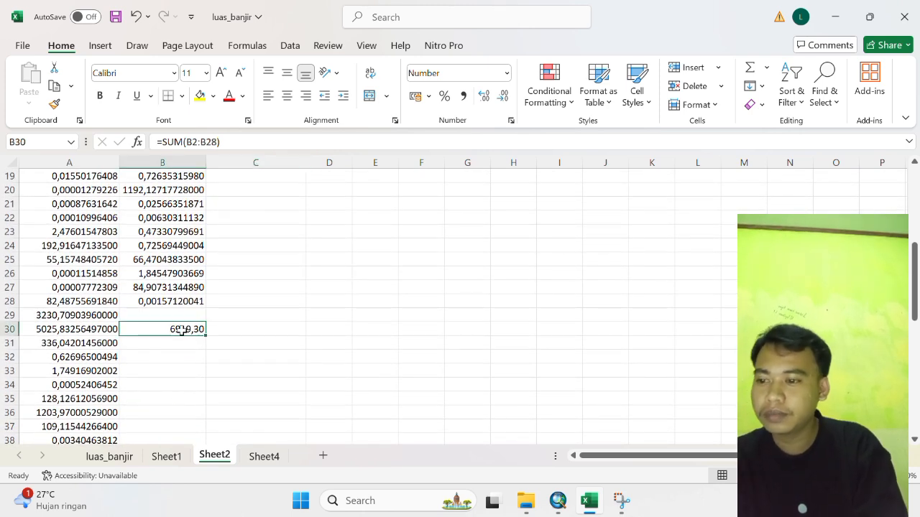
pyautogui.hotkey('ctrl', 'c')
pyautogui.click(264, 456)
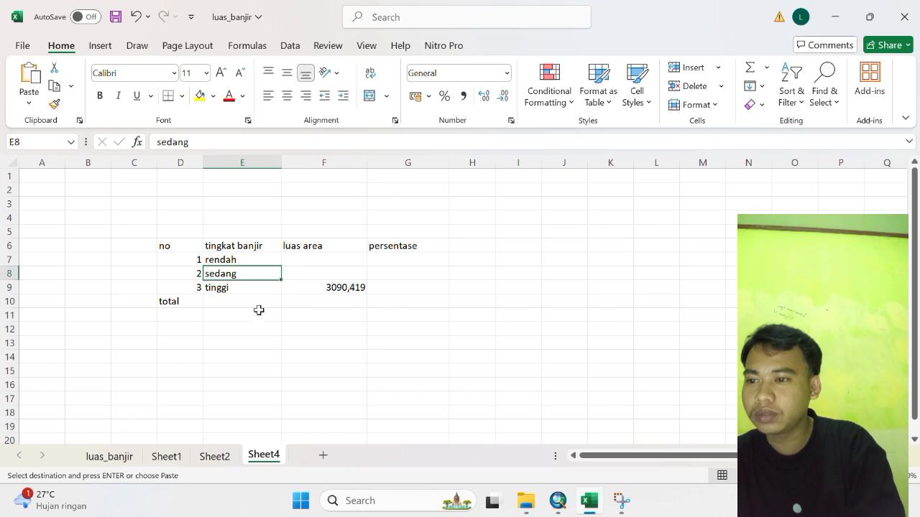
pyautogui.click(304, 271)
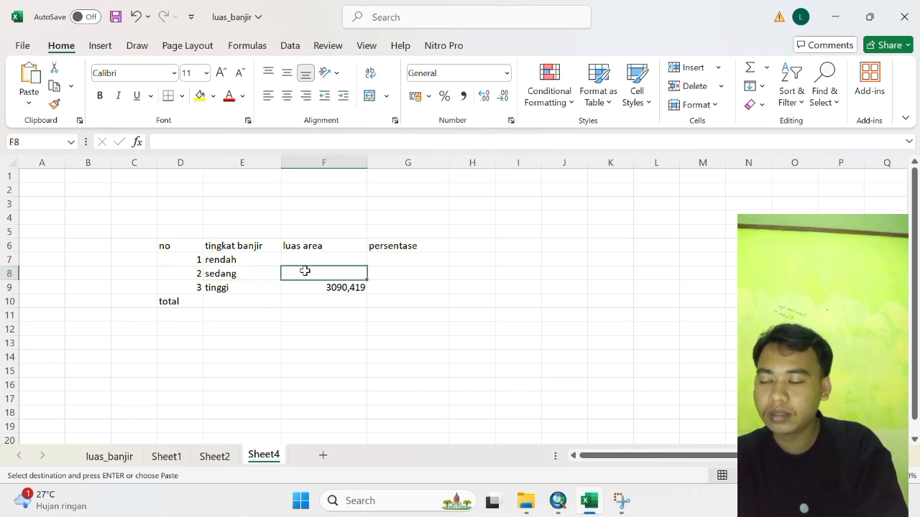
pyautogui.hotkey('ctrl', 'v')
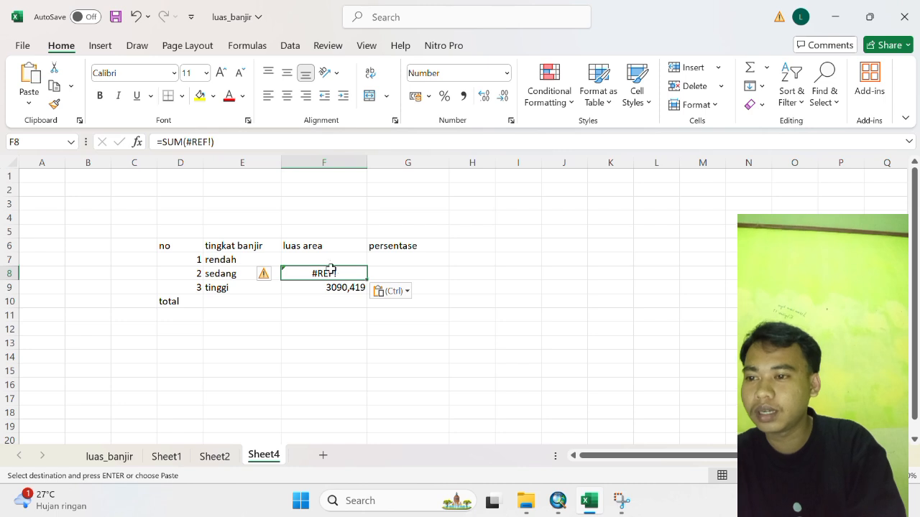
pyautogui.click(29, 102)
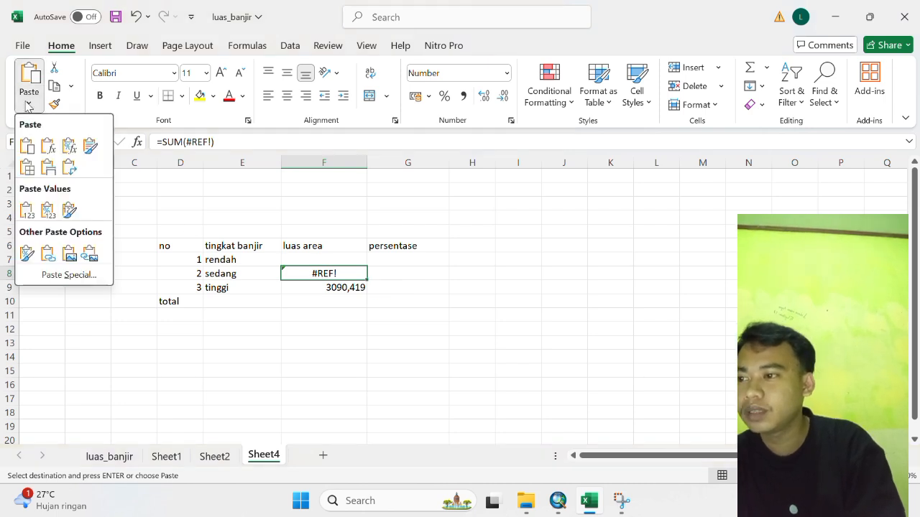
pyautogui.click(26, 210)
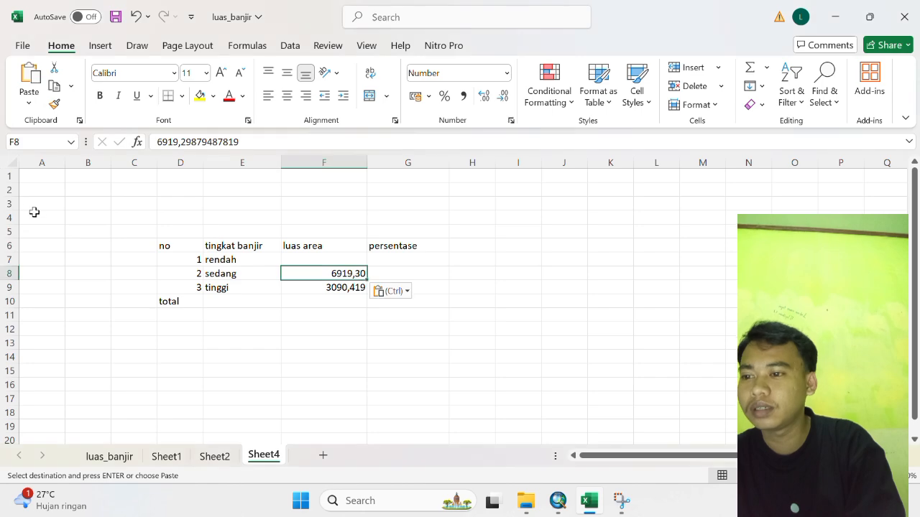
# Copy the rendah total from A64 on Sheet2 into F7 on Sheet4 as a plain value.
pyautogui.click(214, 457)
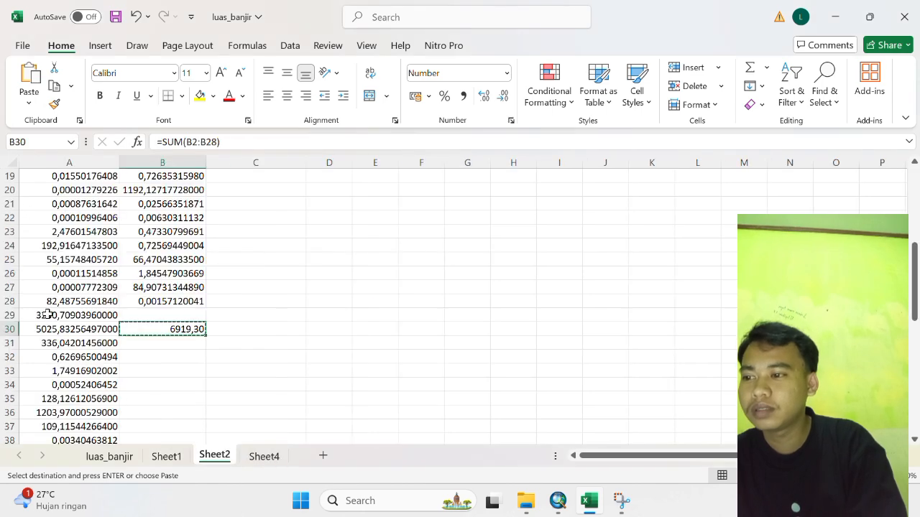
pyautogui.scroll(-3, 48, 314)
pyautogui.scroll(-9, 48, 315)
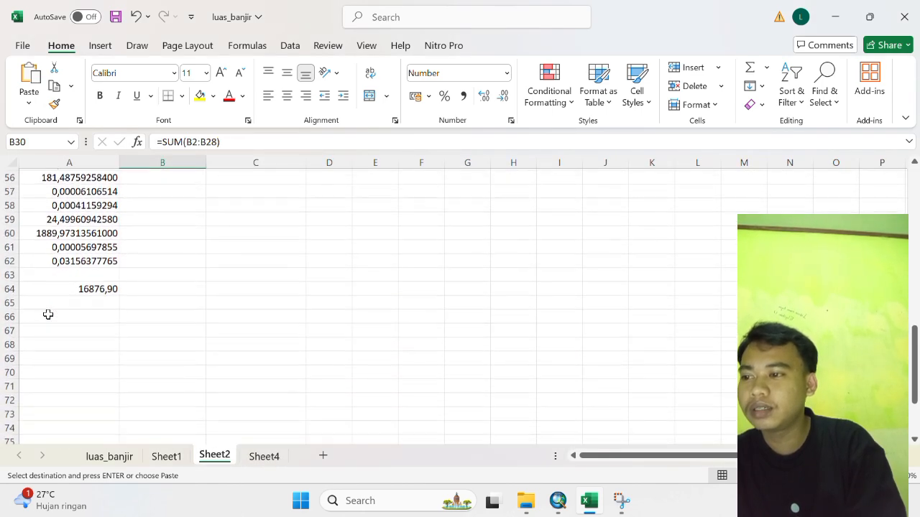
pyautogui.click(84, 287)
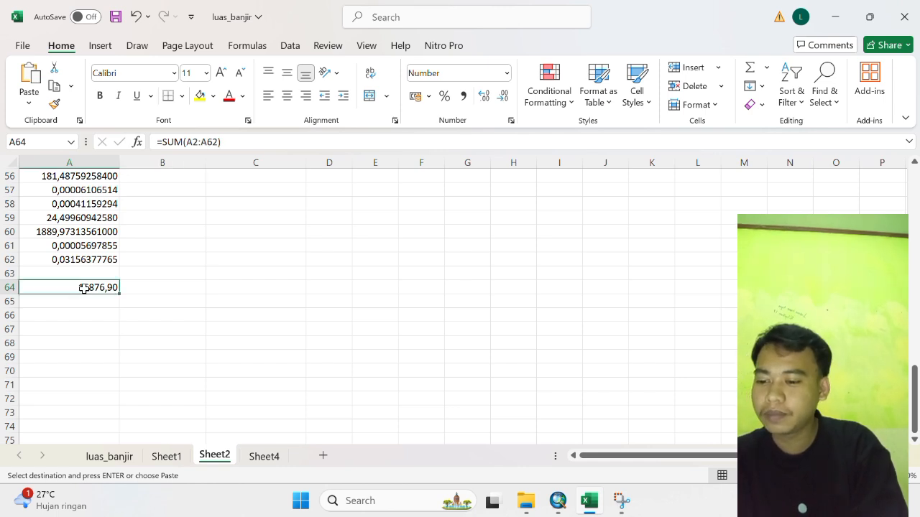
pyautogui.click(267, 457)
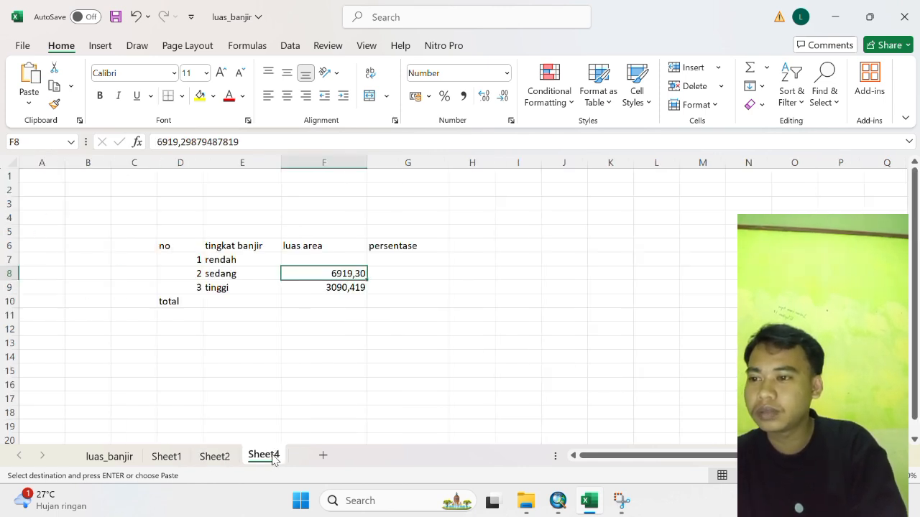
pyautogui.click(309, 261)
pyautogui.hotkey('ctrl', 'v')
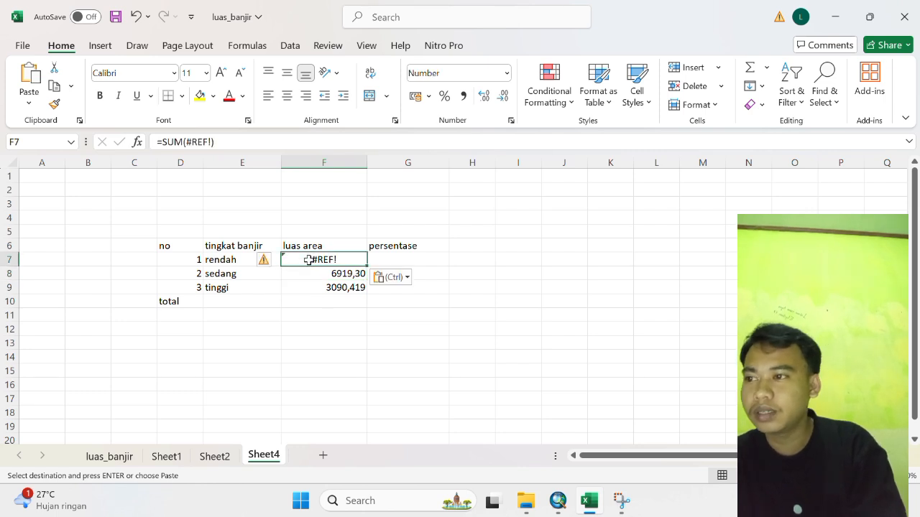
pyautogui.click(29, 102)
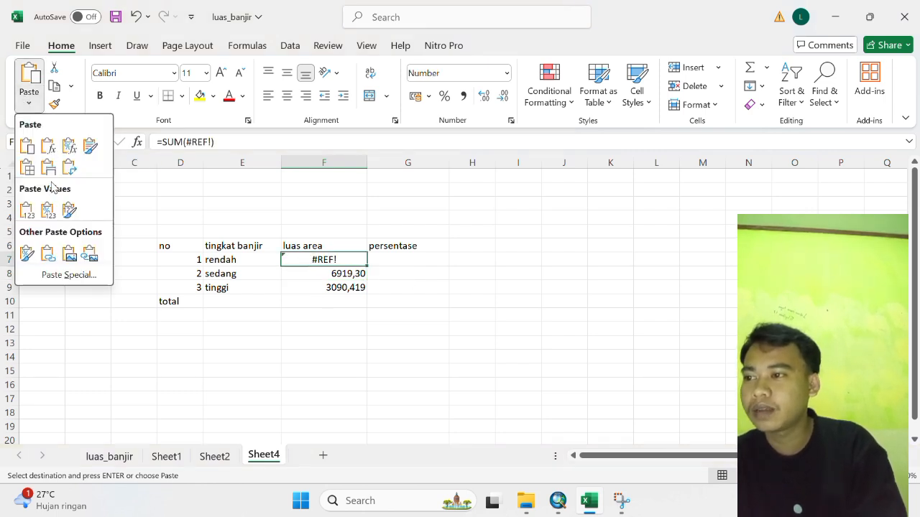
pyautogui.click(27, 213)
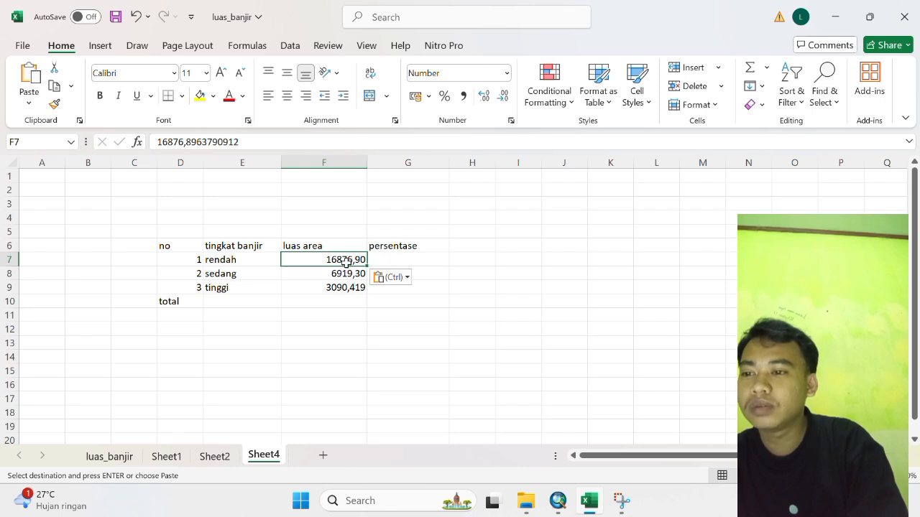
# Sum the three class areas F7:F9 in the total row's cell F10.
pyautogui.click(309, 302)
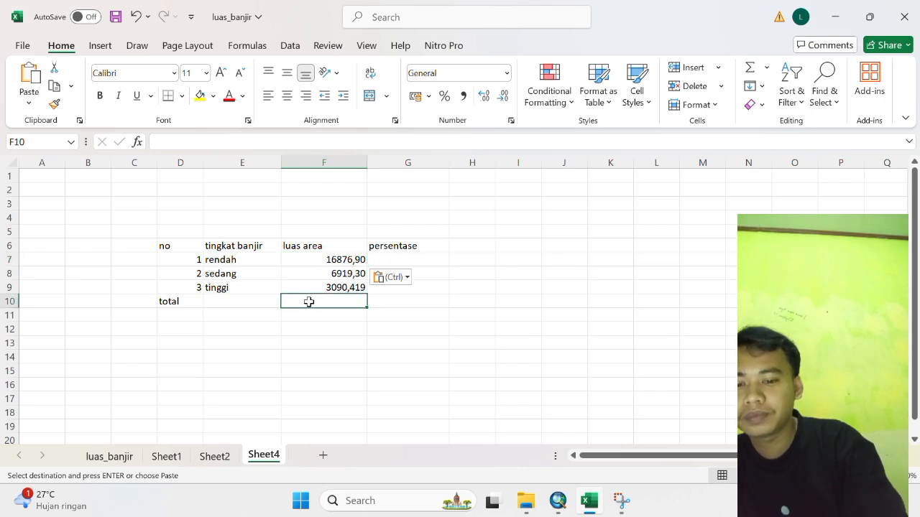
pyautogui.write('=sum')
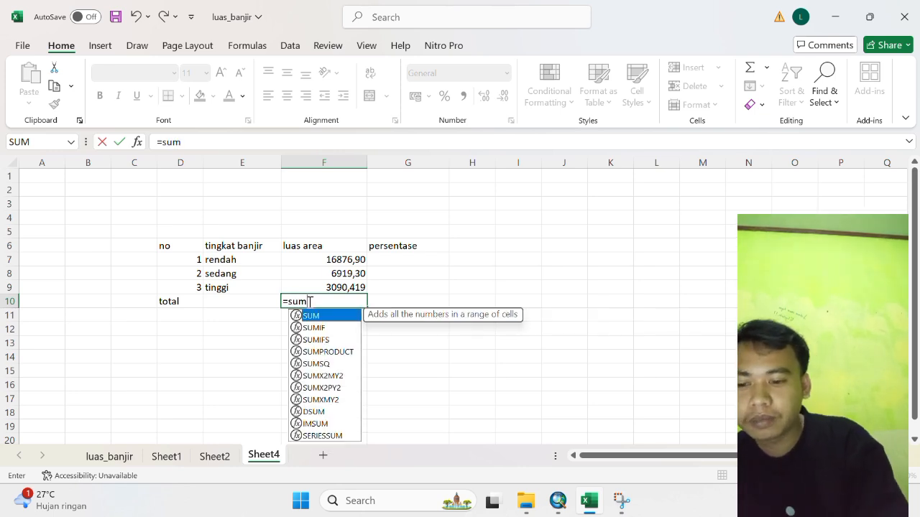
pyautogui.write('(')
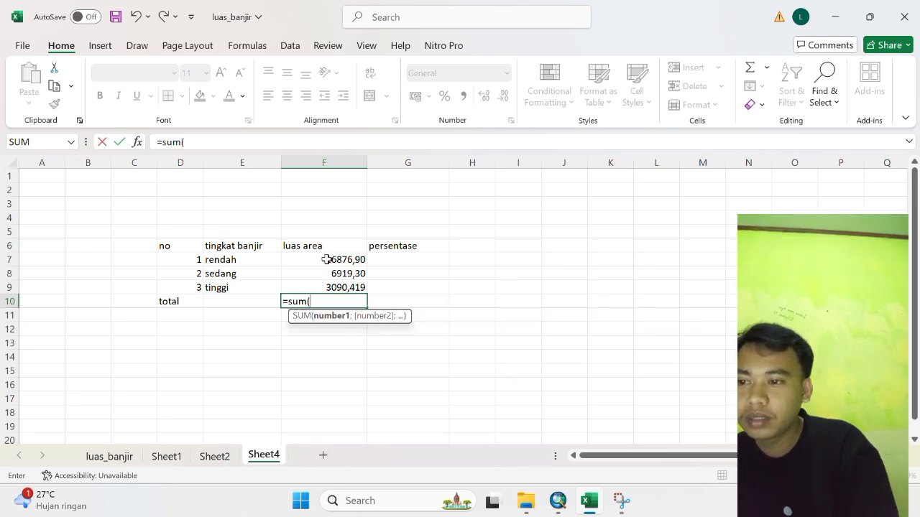
pyautogui.moveTo(327, 260); pyautogui.dragTo(332, 287)
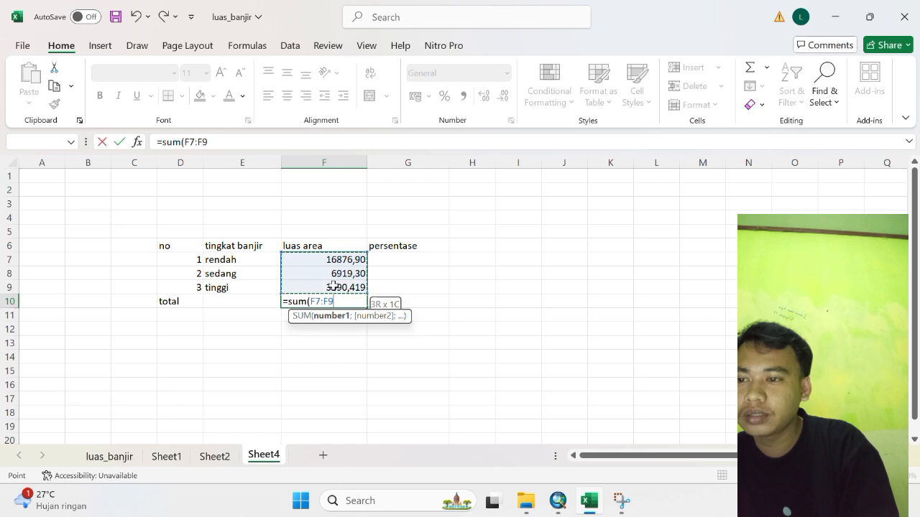
pyautogui.press('Return')
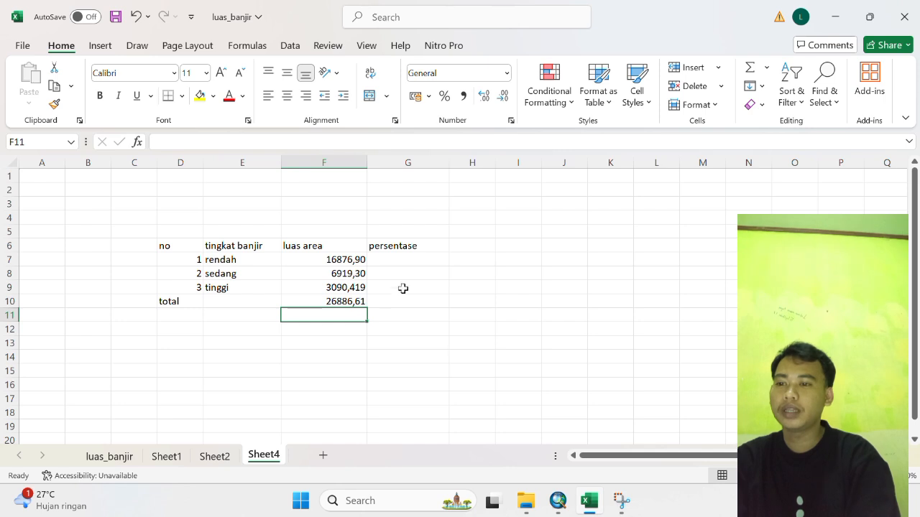
# Calculate the rendah percentage in G7 with the formula =F7/F10*100.
pyautogui.click(395, 260)
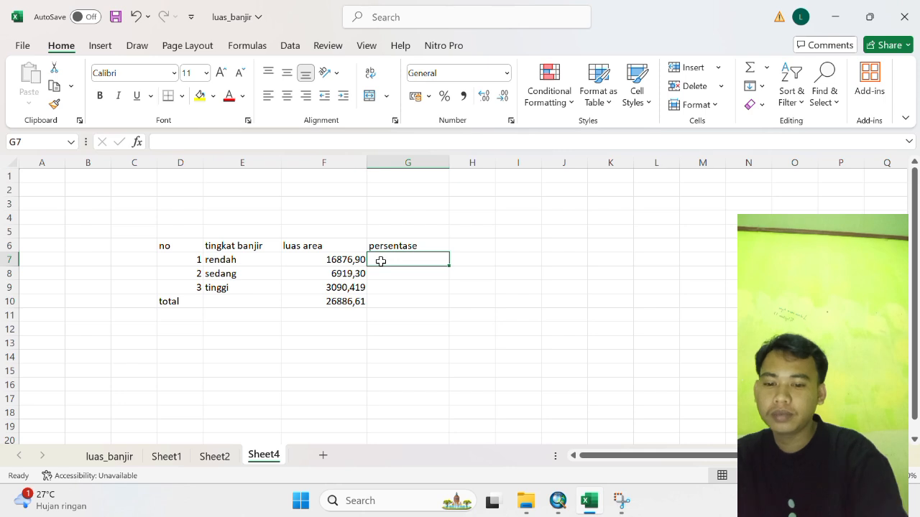
pyautogui.write('=')
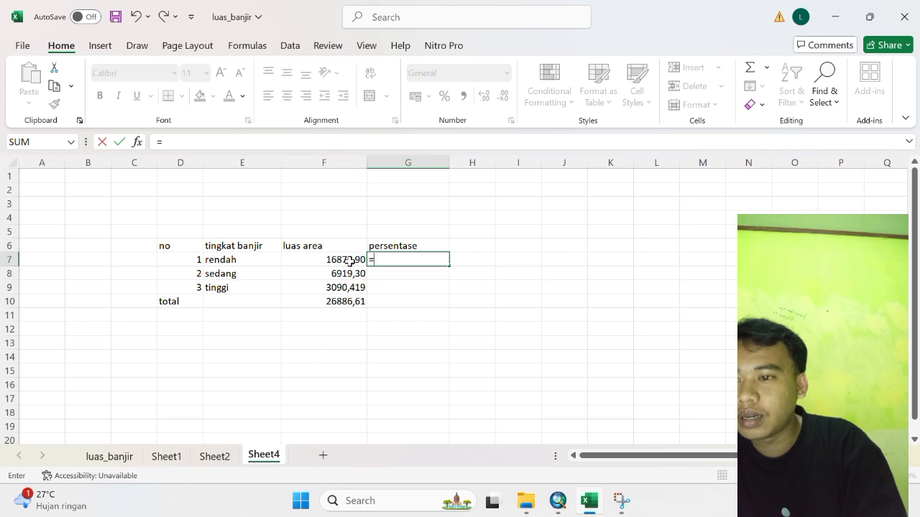
pyautogui.click(349, 262)
pyautogui.write('/')
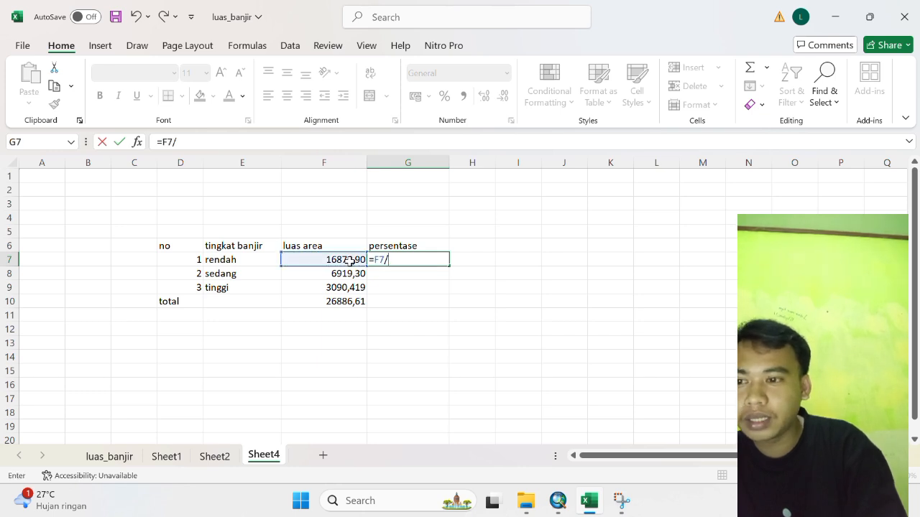
pyautogui.click(338, 304)
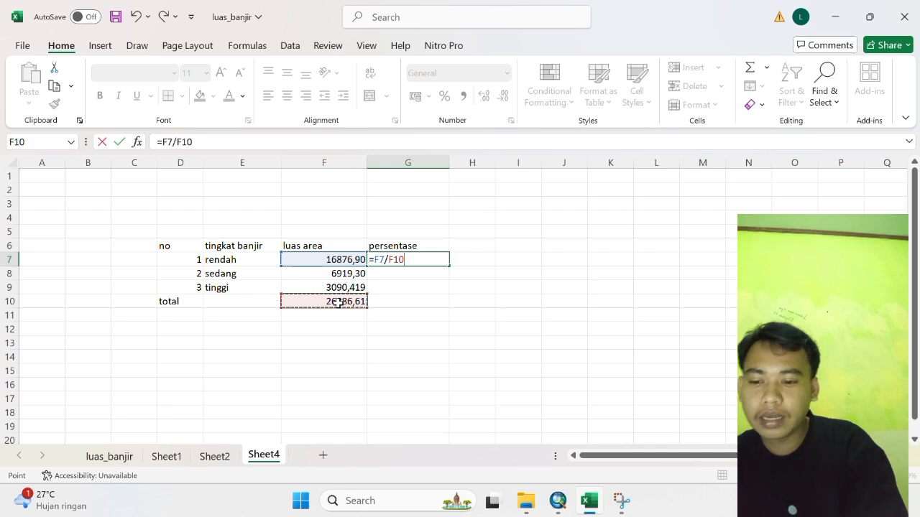
pyautogui.write('*100')
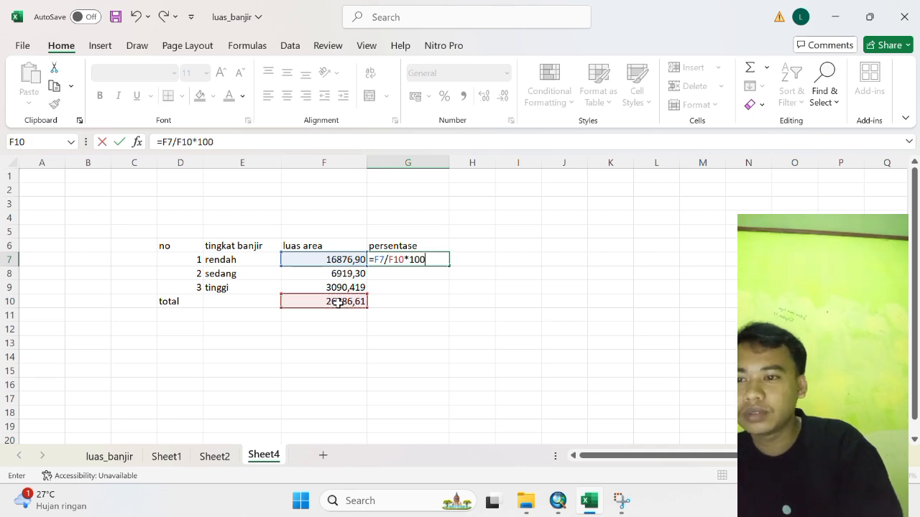
pyautogui.press('Return')
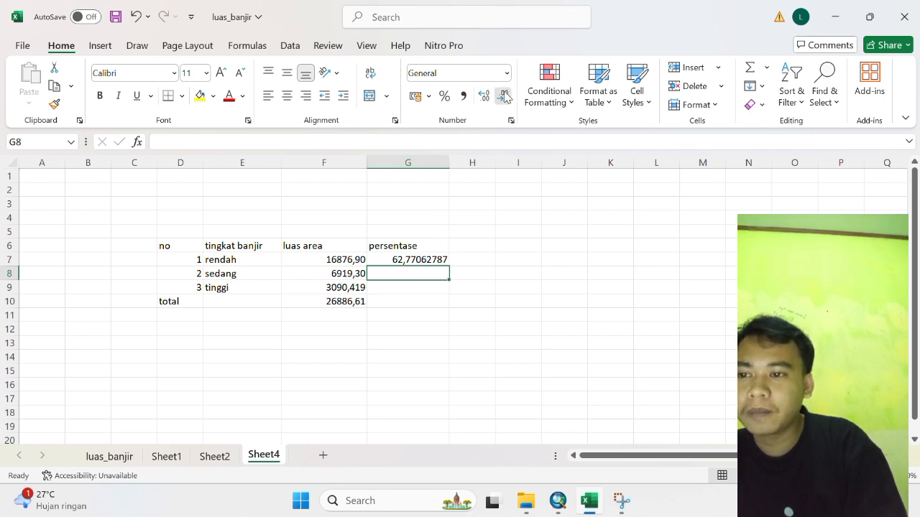
# Reduce the decimals of the rendah percentage in G7 until it shows as a whole number.
pyautogui.click(439, 261)
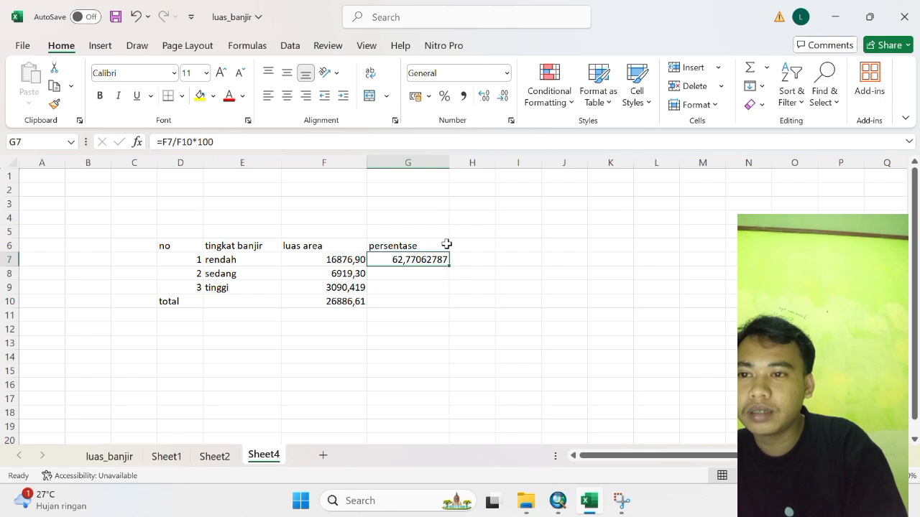
pyautogui.click(502, 100)
pyautogui.click(502, 99)
pyautogui.click(502, 99)
pyautogui.click(502, 99)
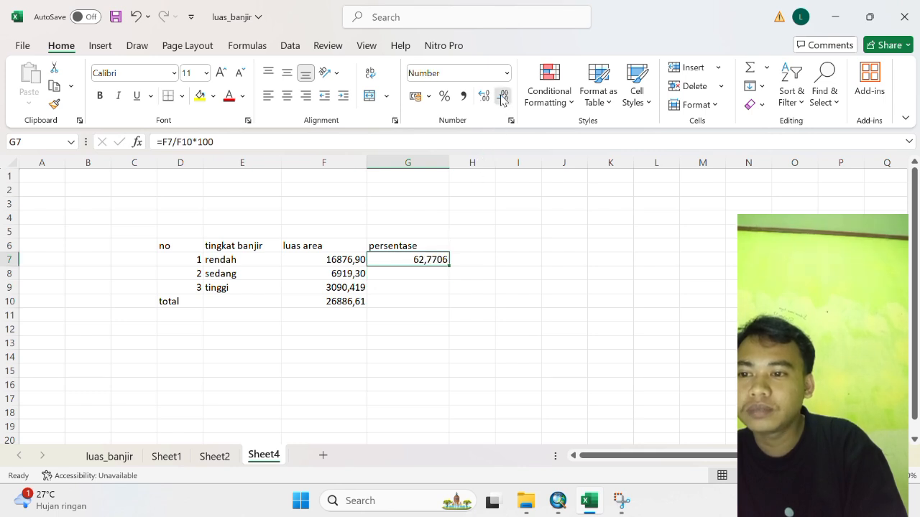
pyautogui.click(502, 99)
pyautogui.click(502, 99)
pyautogui.click(502, 99)
pyautogui.click(502, 100)
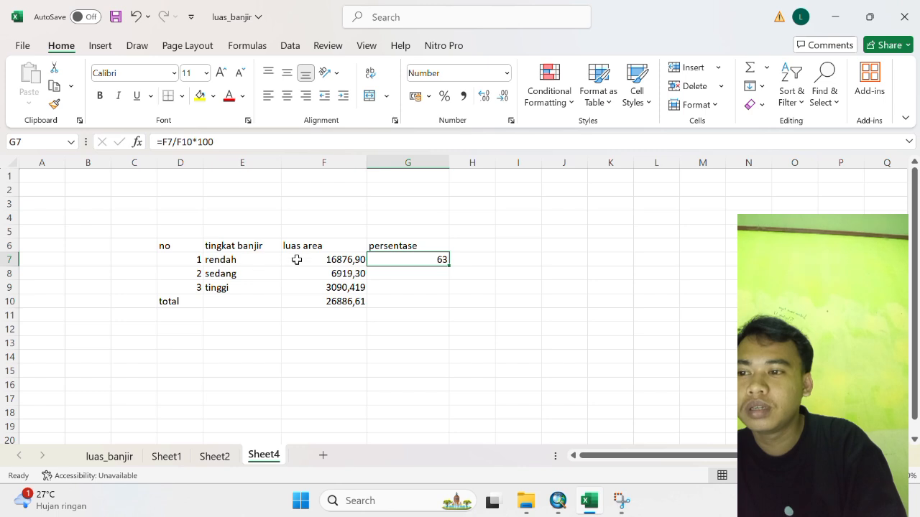
# Calculate the sedang percentage in G8 with the formula =F8/F10*100.
pyautogui.click(388, 274)
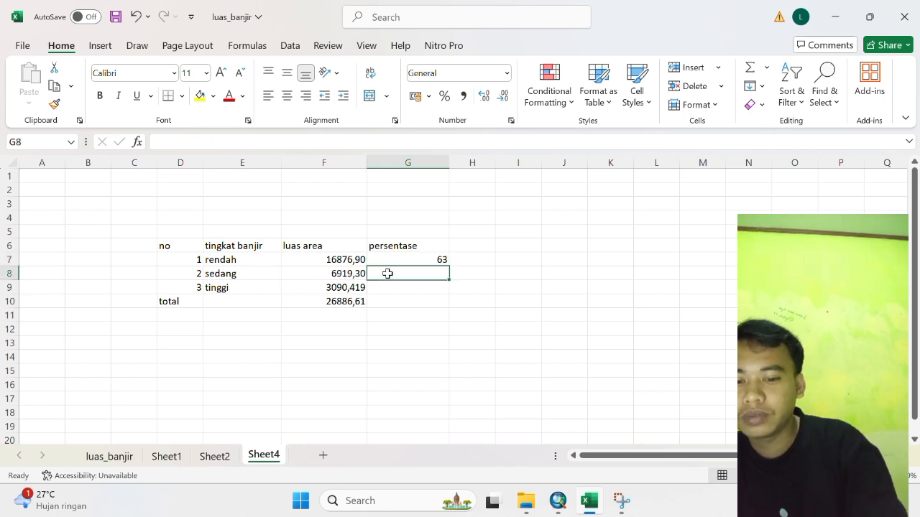
pyautogui.write('=')
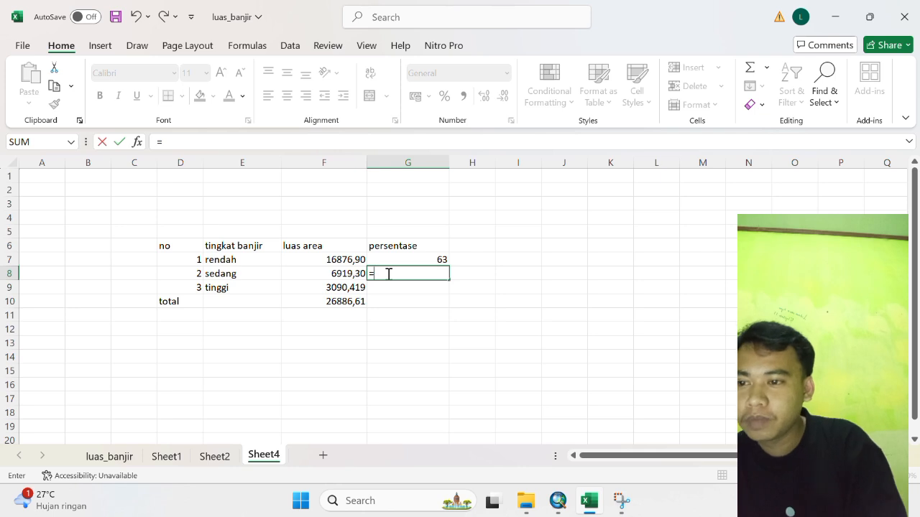
pyautogui.click(347, 273)
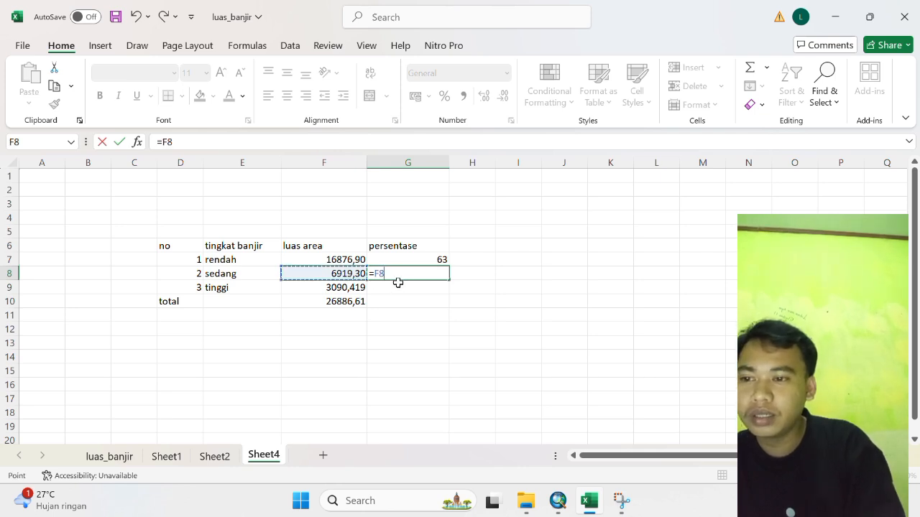
pyautogui.write('/')
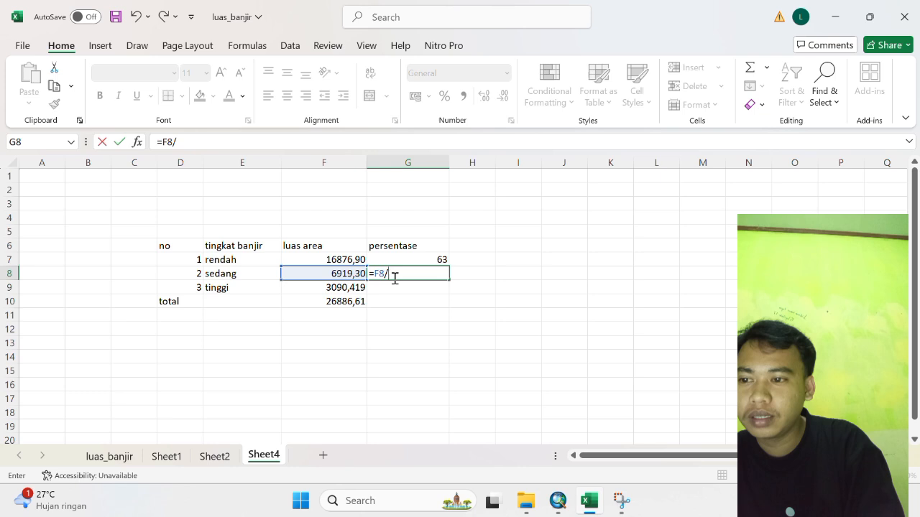
pyautogui.click(346, 300)
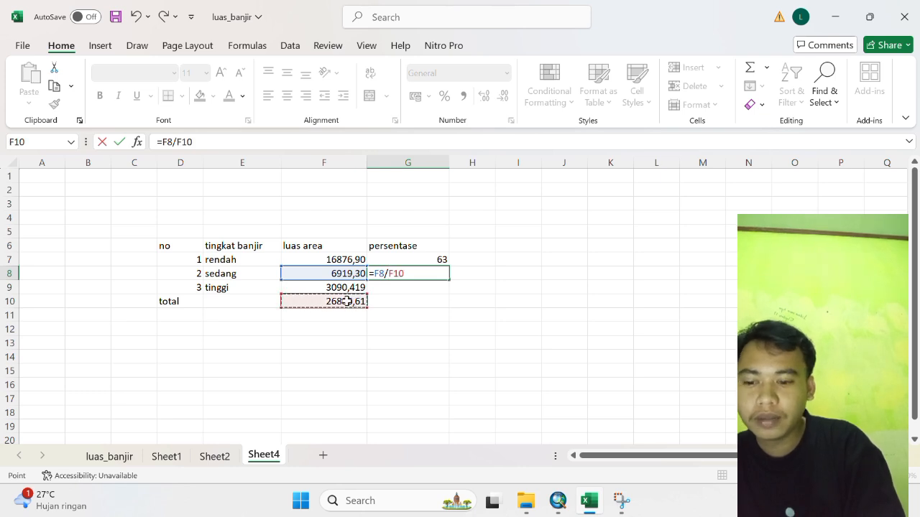
pyautogui.write('*100')
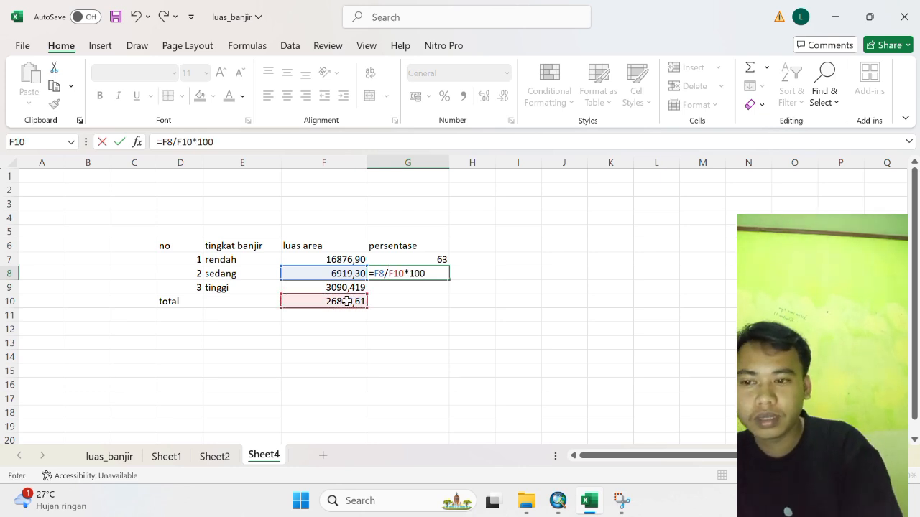
pyautogui.press('Return')
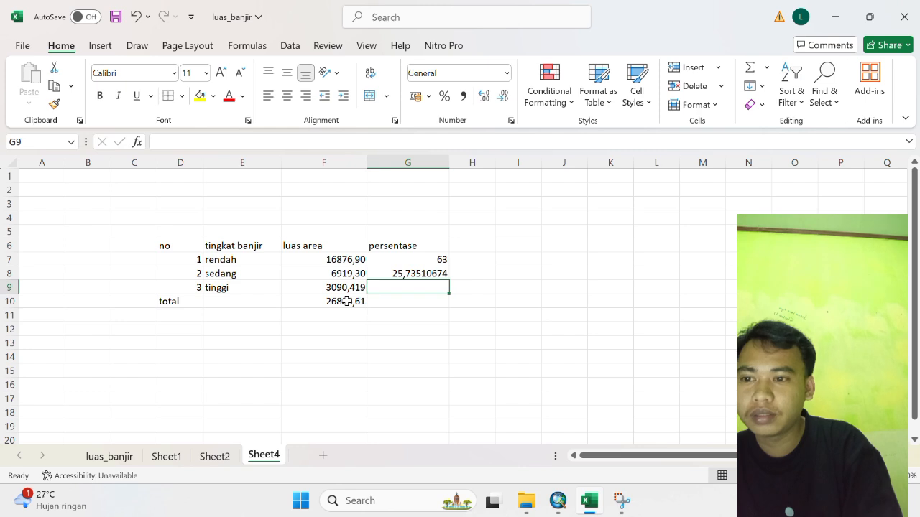
# Reduce the decimals of the sedang percentage in G8 until it shows as a whole number.
pyautogui.click(436, 274)
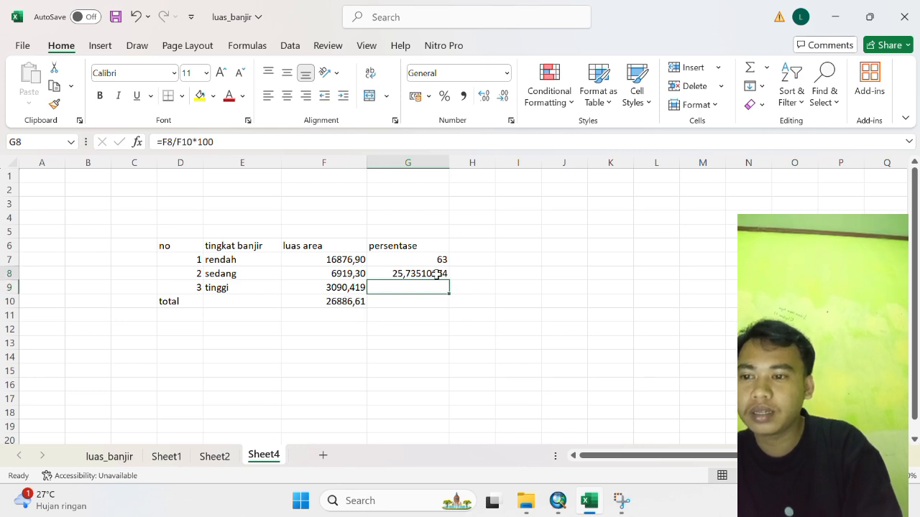
pyautogui.click(503, 99)
pyautogui.click(503, 99)
pyautogui.click(503, 99)
pyautogui.click(503, 99)
pyautogui.click(503, 99)
pyautogui.click(503, 100)
pyautogui.click(503, 99)
pyautogui.click(503, 99)
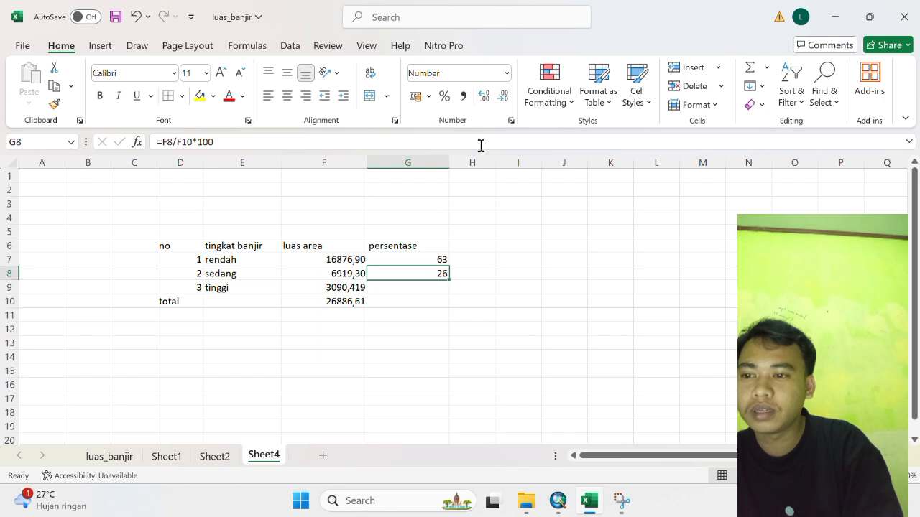
pyautogui.click(395, 287)
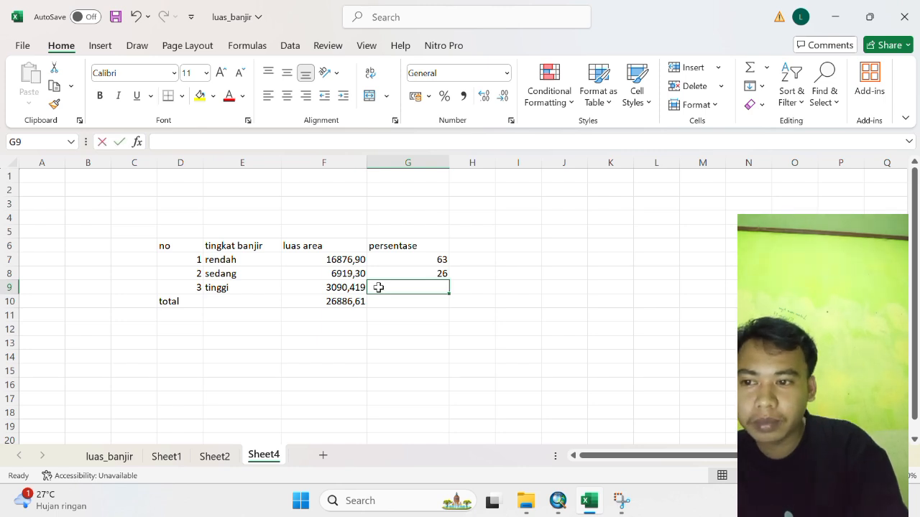
pyautogui.write('=')
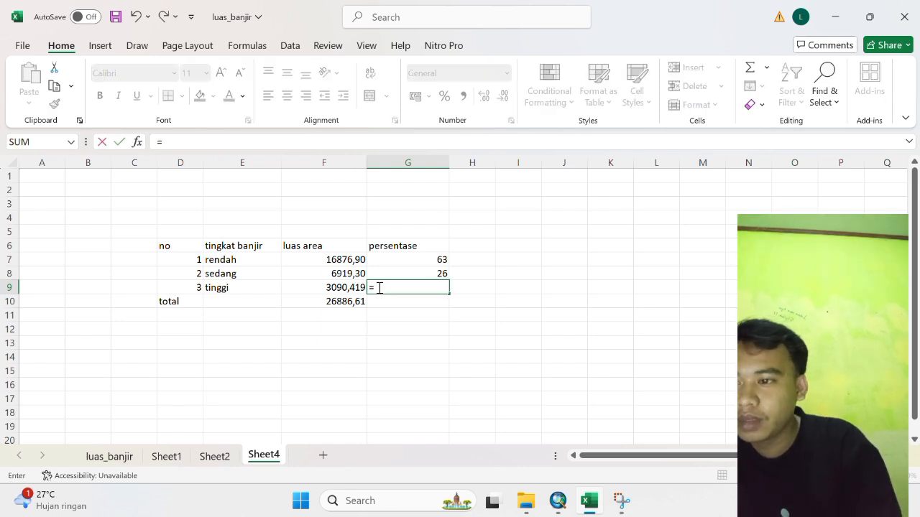
pyautogui.click(324, 286)
pyautogui.write('/')
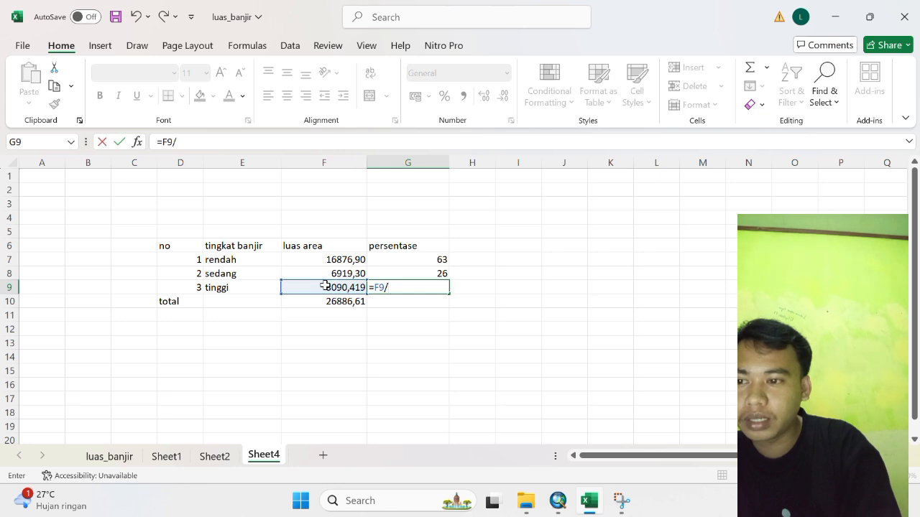
pyautogui.click(332, 299)
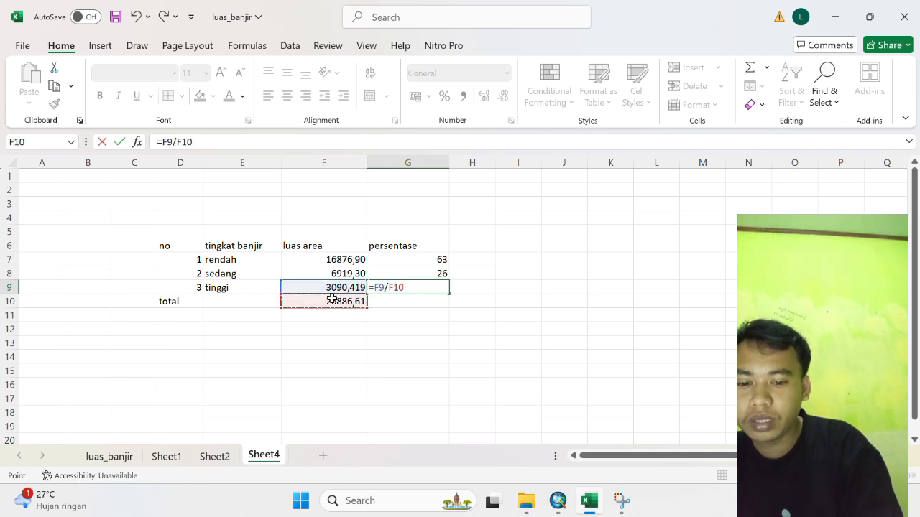
pyautogui.press('Return')
pyautogui.press('Down')
pyautogui.press('Down')
pyautogui.press('Down')
pyautogui.press('Down')
pyautogui.press('Down')
pyautogui.press('Down')
pyautogui.press('Down')
pyautogui.press('Down')
pyautogui.press('Down')
pyautogui.write('81')
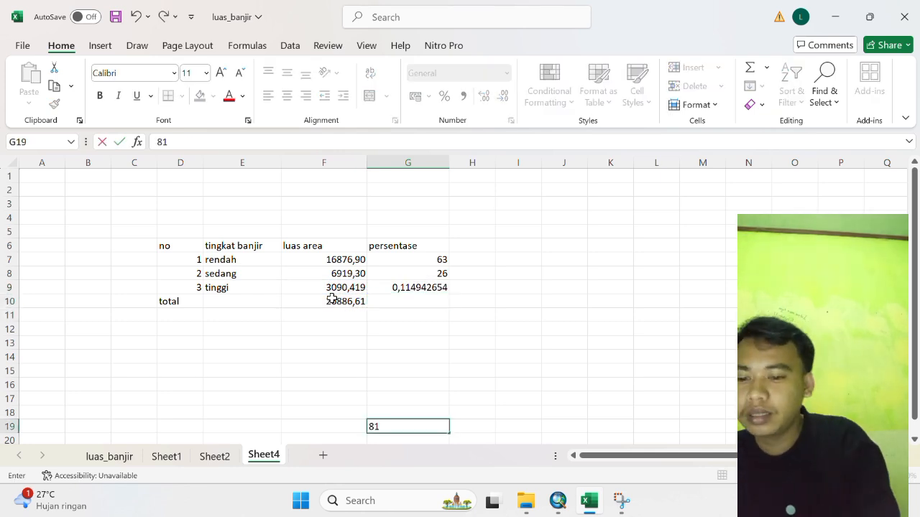
pyautogui.write('00')
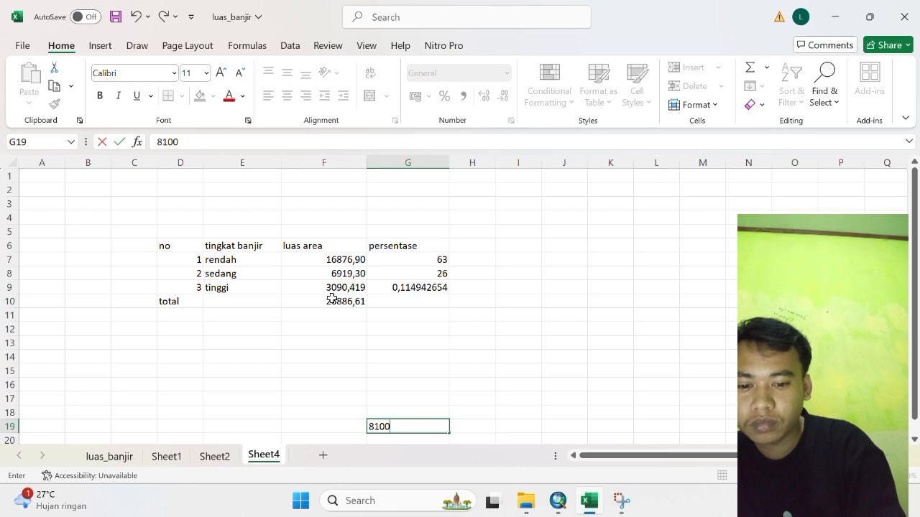
pyautogui.press('BackSpace')
pyautogui.press('BackSpace')
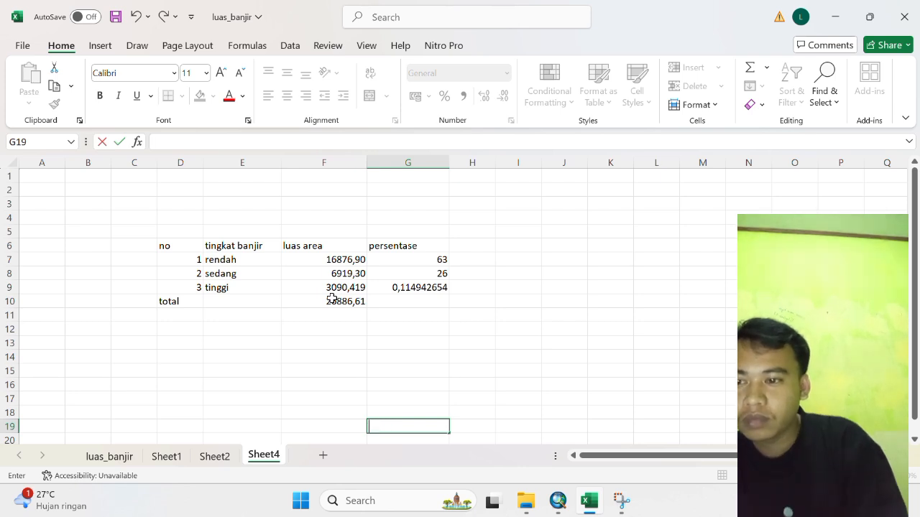
# Calculate the tinggi percentage in G9 with the formula =F9/F10*100, replacing the cell's content.
pyautogui.click(441, 289)
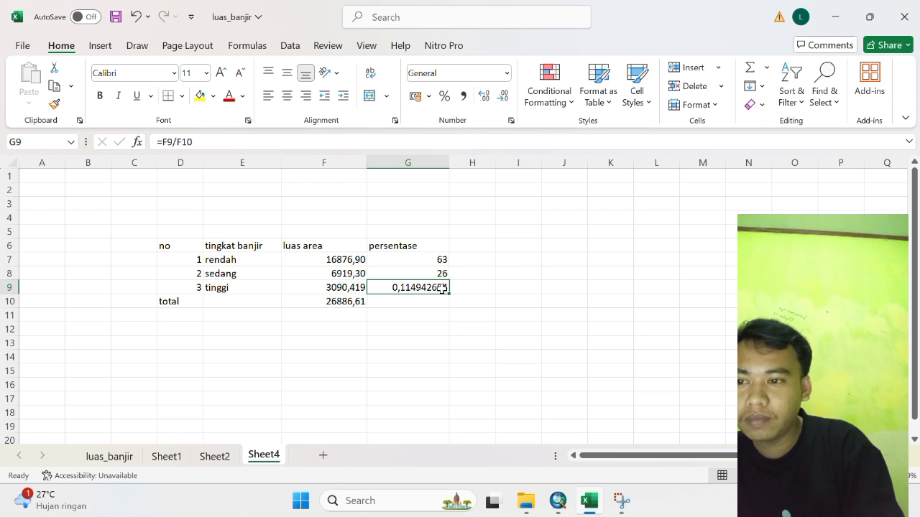
pyautogui.press('BackSpace')
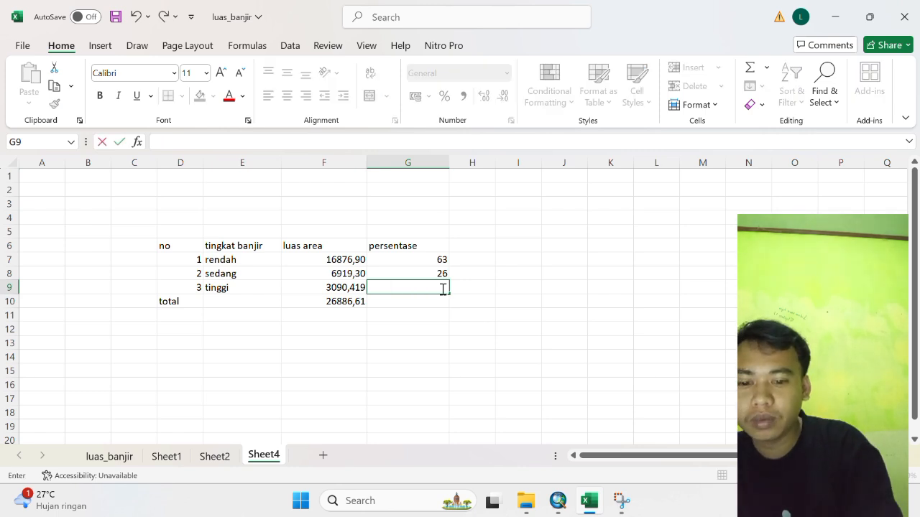
pyautogui.write('=')
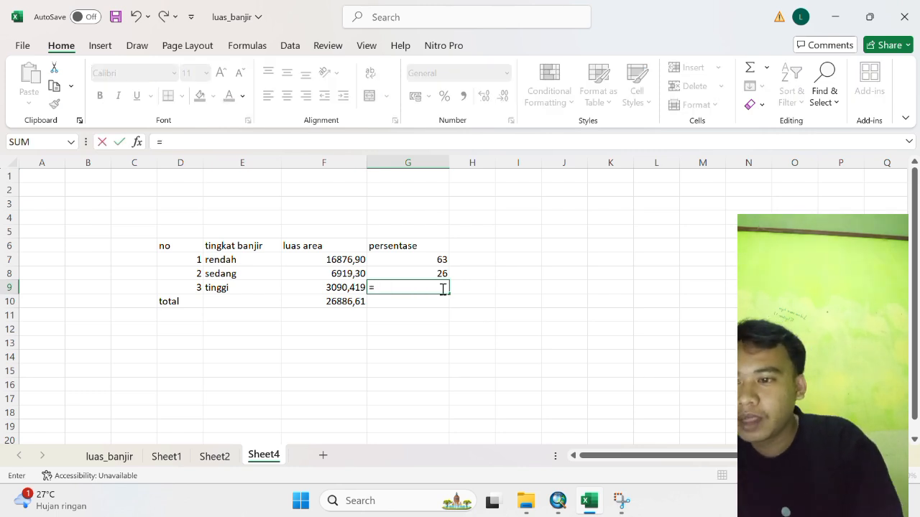
pyautogui.click(338, 286)
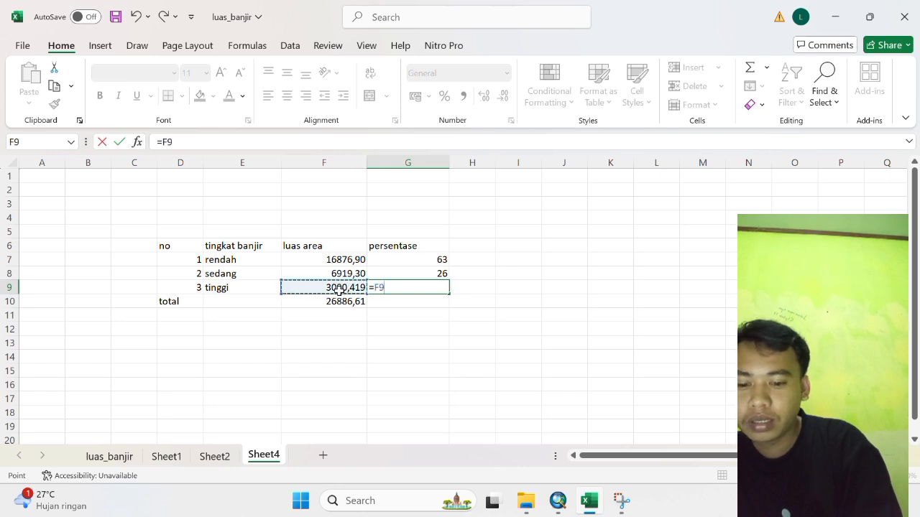
pyautogui.write('/')
pyautogui.click(341, 302)
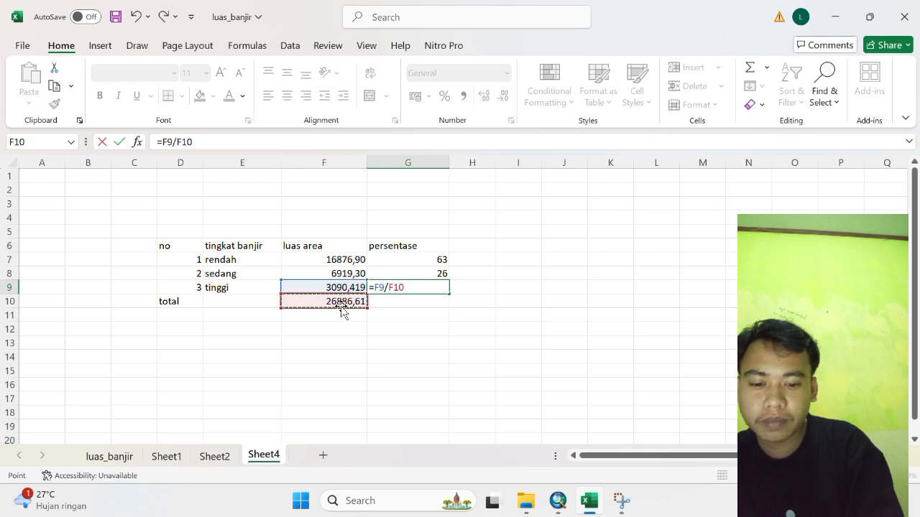
pyautogui.write('*')
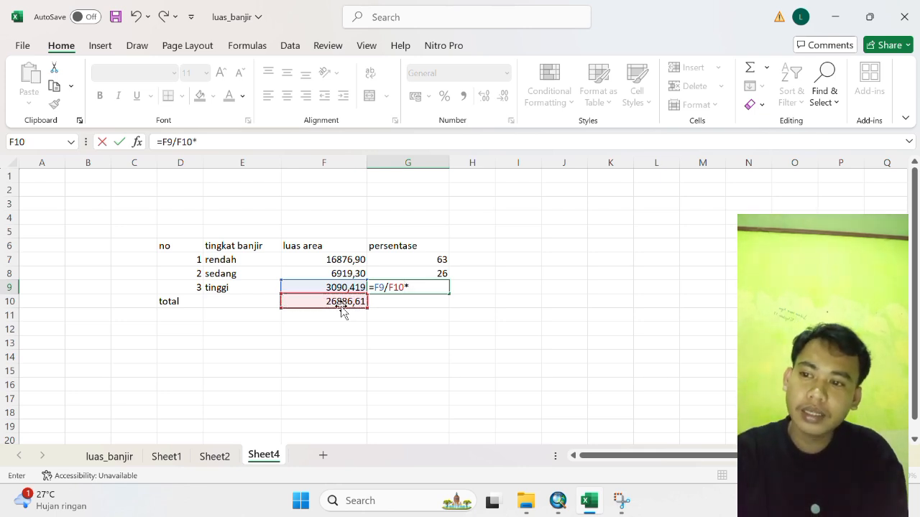
pyautogui.write('100')
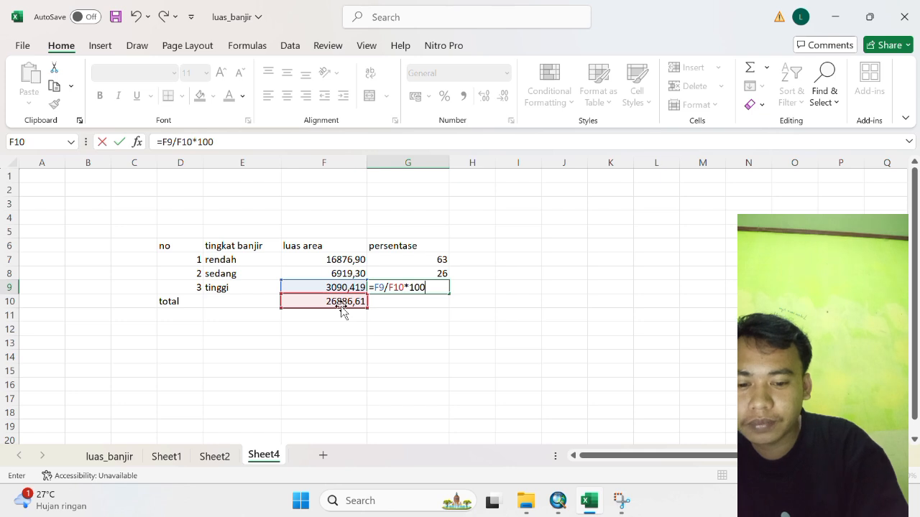
pyautogui.press('Return')
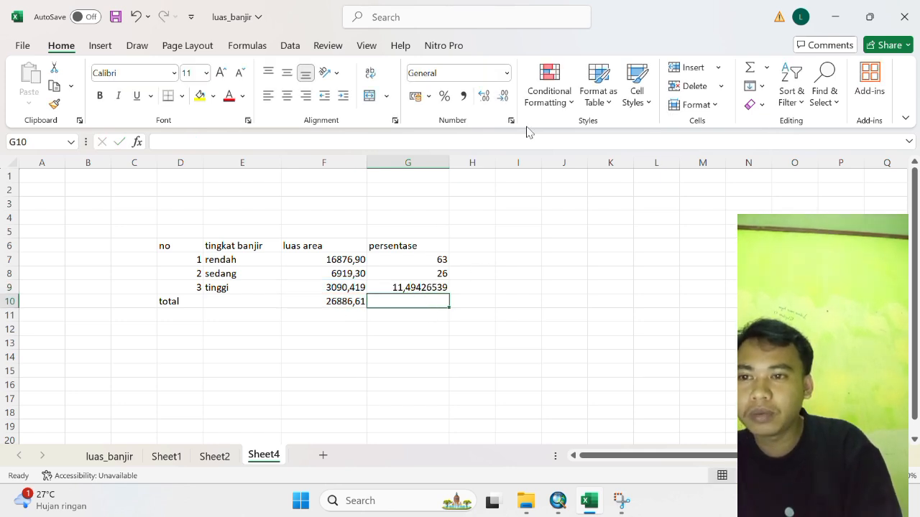
# Reduce the decimals of the tinggi percentage in G9 until it shows as a whole number.
pyautogui.click(436, 288)
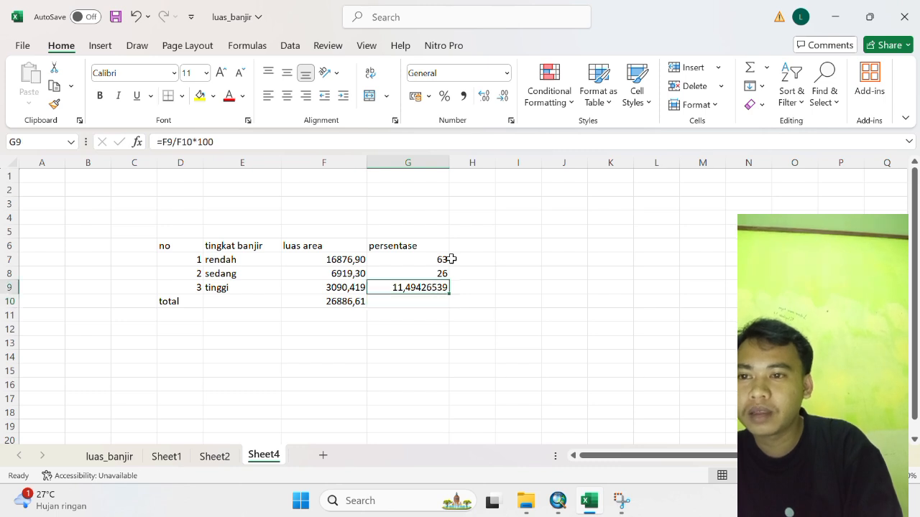
pyautogui.click(504, 96)
pyautogui.click(504, 96)
pyautogui.click(504, 96)
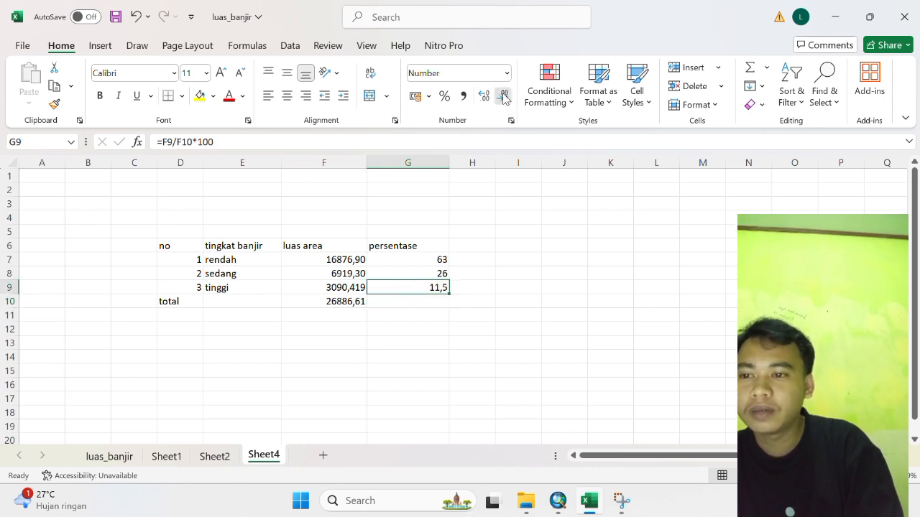
pyautogui.click(504, 96)
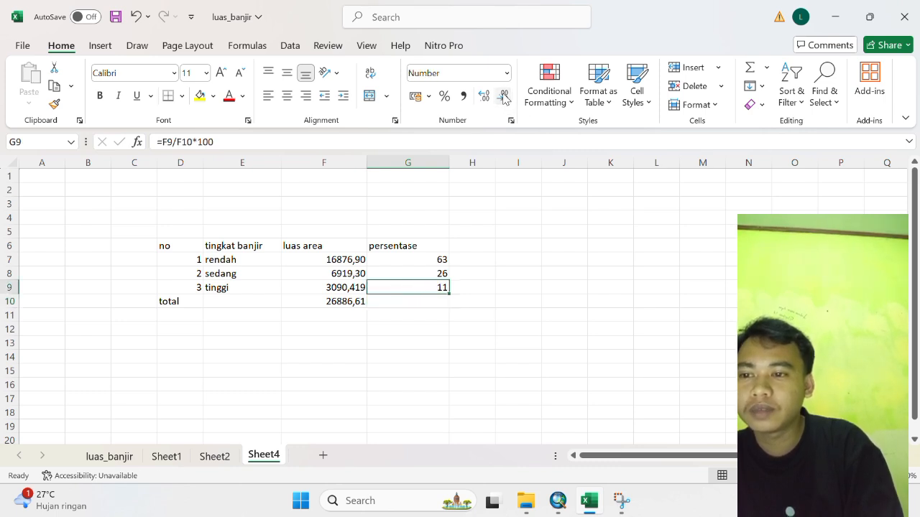
# Sum the three class percentages G7:G9 in the total row's cell G10.
pyautogui.click(423, 304)
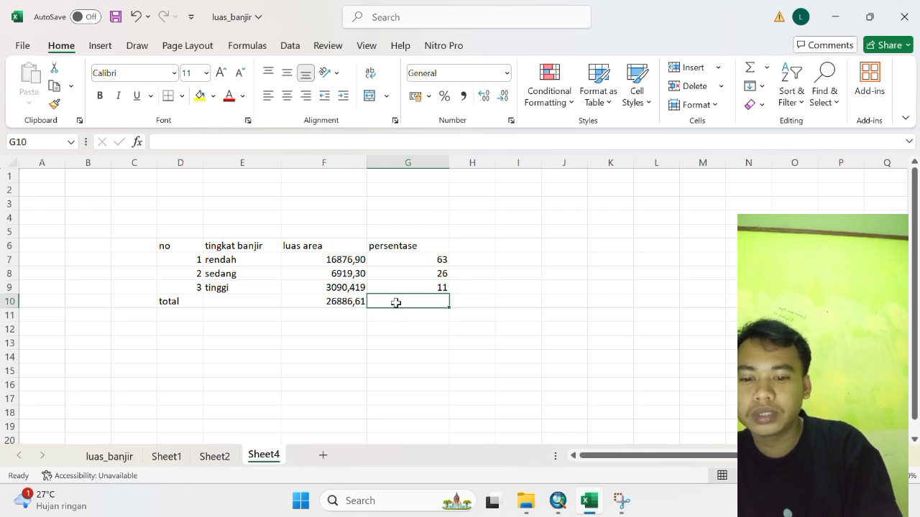
pyautogui.write('=sum')
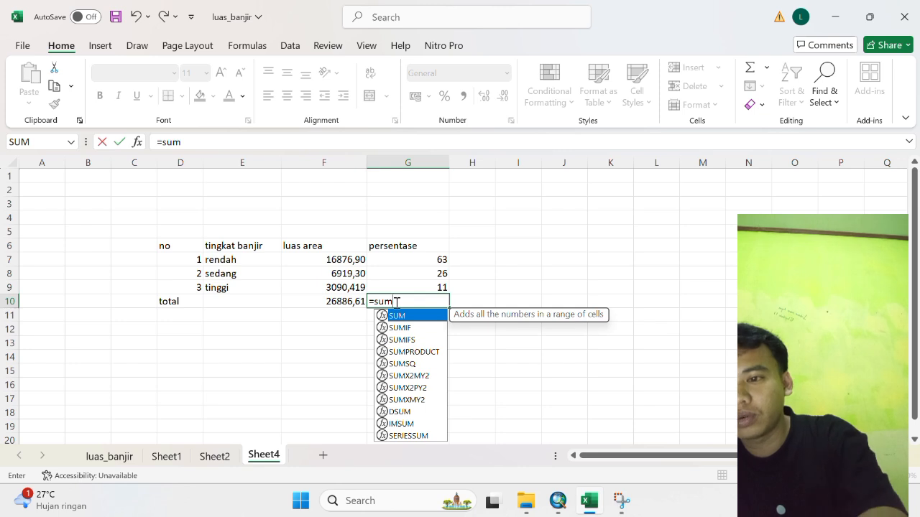
pyautogui.write('(')
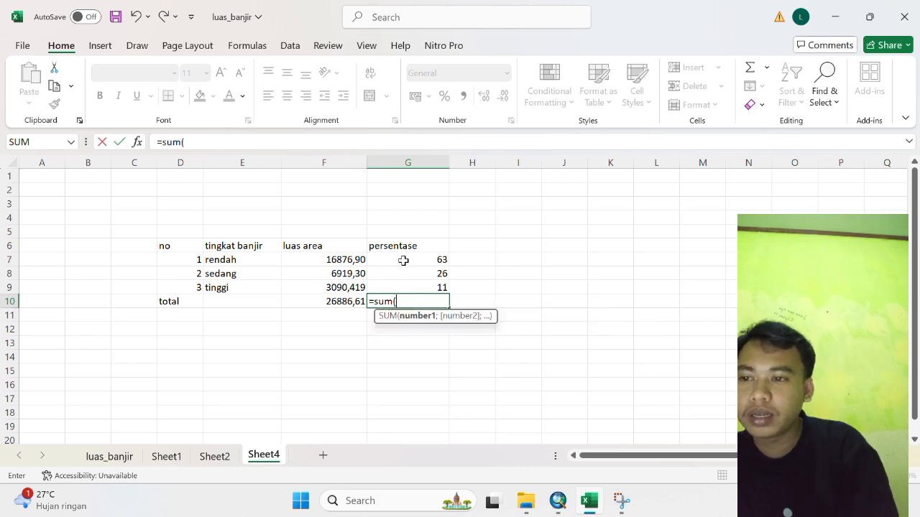
pyautogui.moveTo(404, 261); pyautogui.dragTo(407, 286)
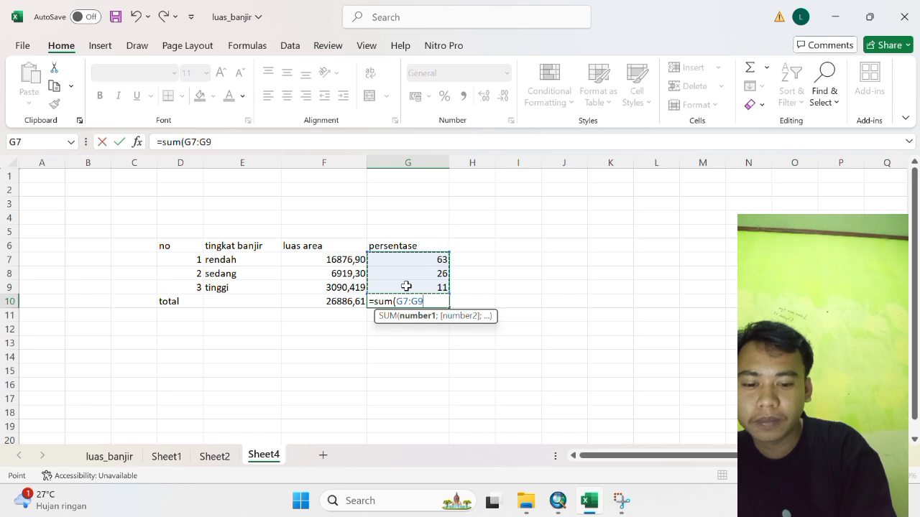
pyautogui.press('Return')
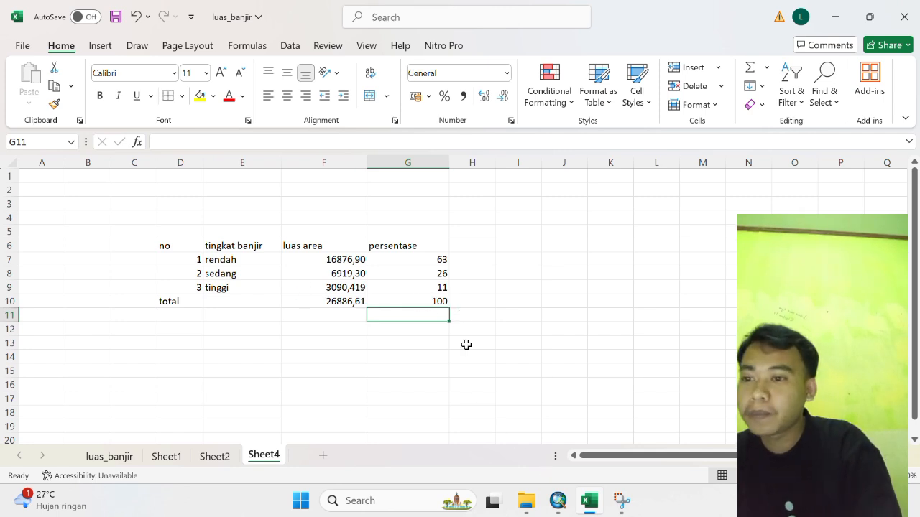
pyautogui.click(433, 304)
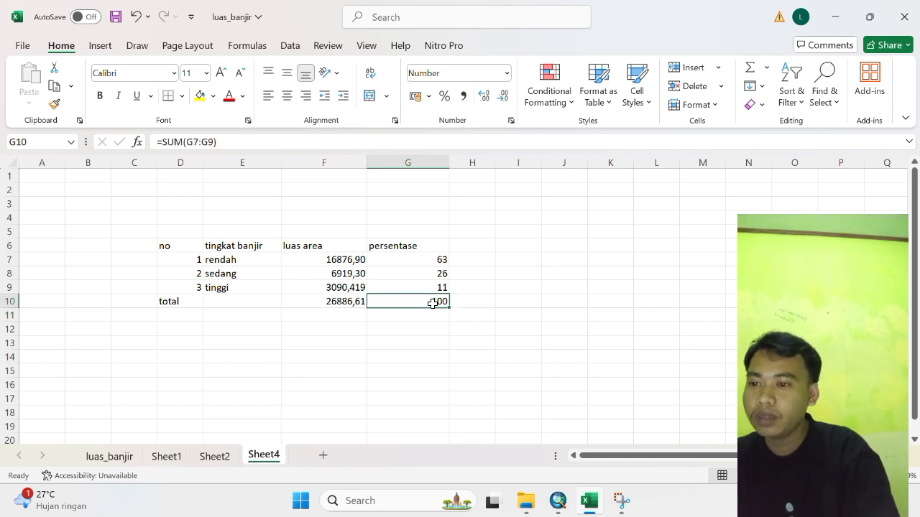
# Switch to ArcMap and close the attribute table of Tata_Gunalahan2013_Union15_D1 to return to the map.
pyautogui.click(559, 501)
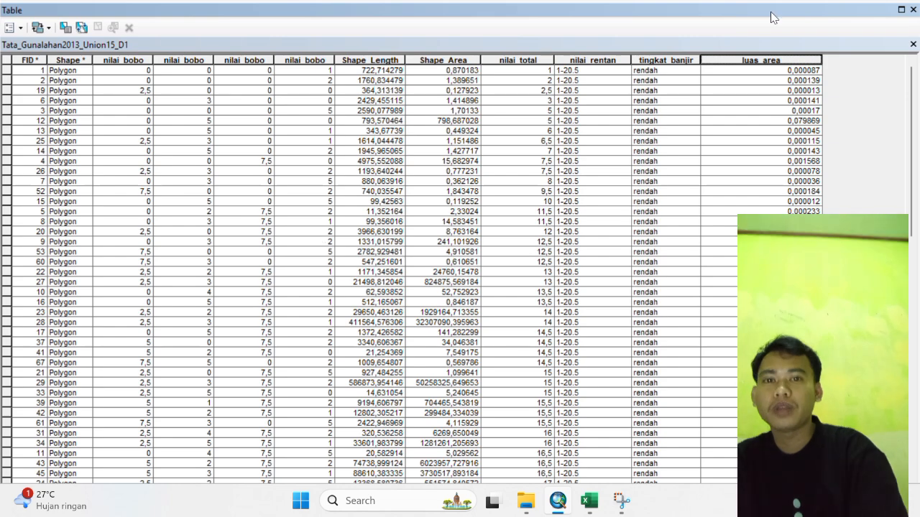
pyautogui.click(912, 45)
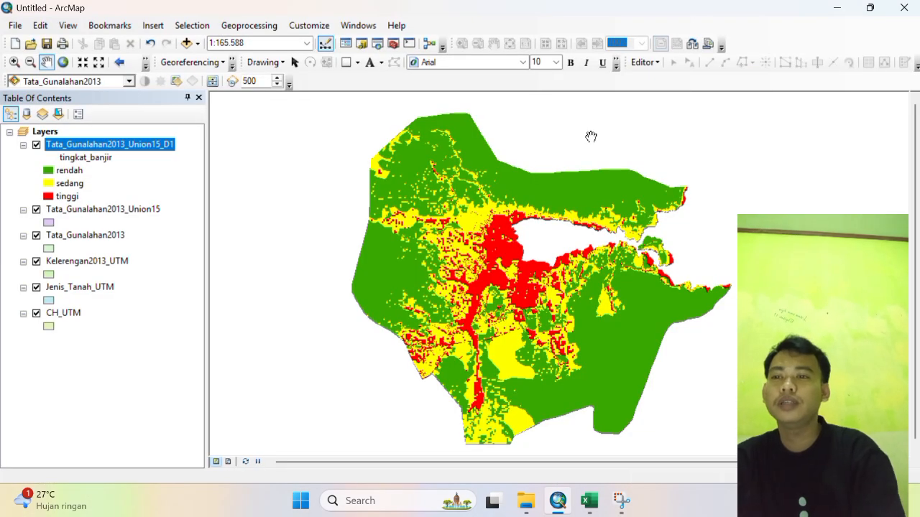